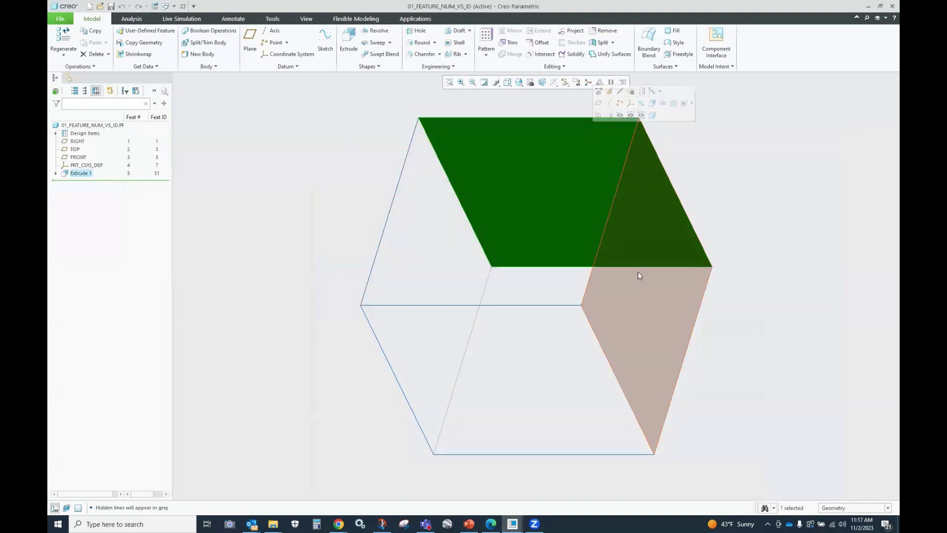
# Add the cube's opposite end face and the four edges running along the extrusion direction to the selection
pyautogui.keyDown('ctrl'); pyautogui.click(540, 368); pyautogui.keyUp('ctrl')
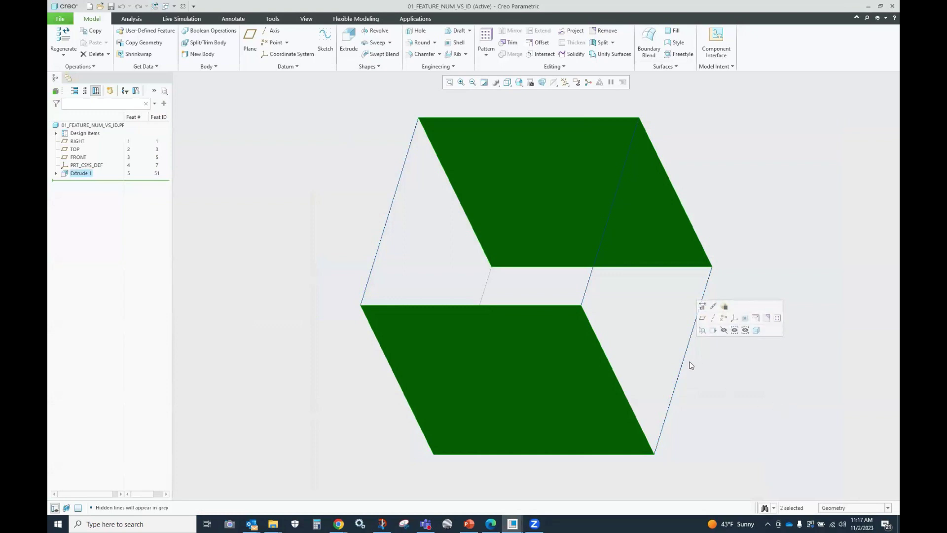
pyautogui.keyDown('ctrl'); pyautogui.click(700, 311); pyautogui.keyUp('ctrl')
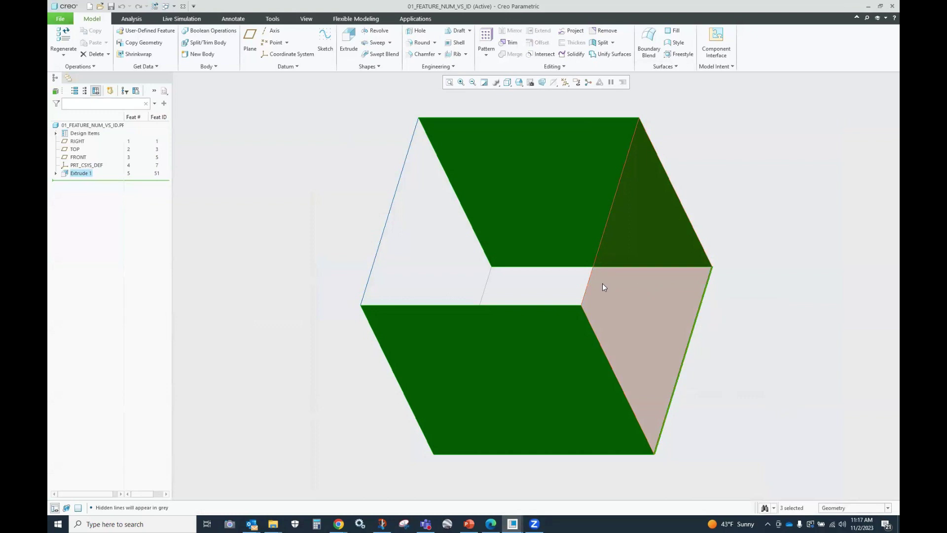
pyautogui.keyDown('ctrl'); pyautogui.click(592, 271); pyautogui.keyUp('ctrl')
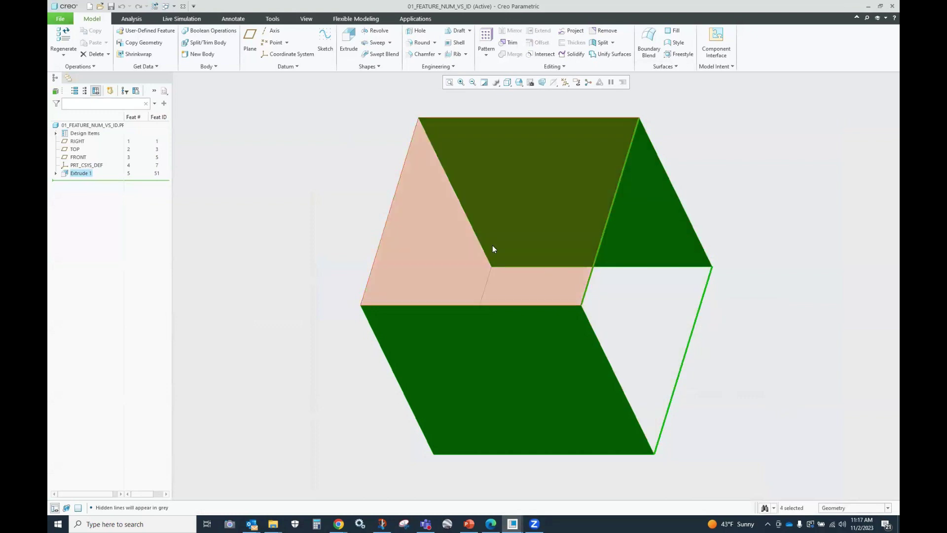
pyautogui.keyDown('ctrl'); pyautogui.click(384, 232); pyautogui.keyUp('ctrl')
pyautogui.keyDown('ctrl'); pyautogui.click(487, 279); pyautogui.keyUp('ctrl')
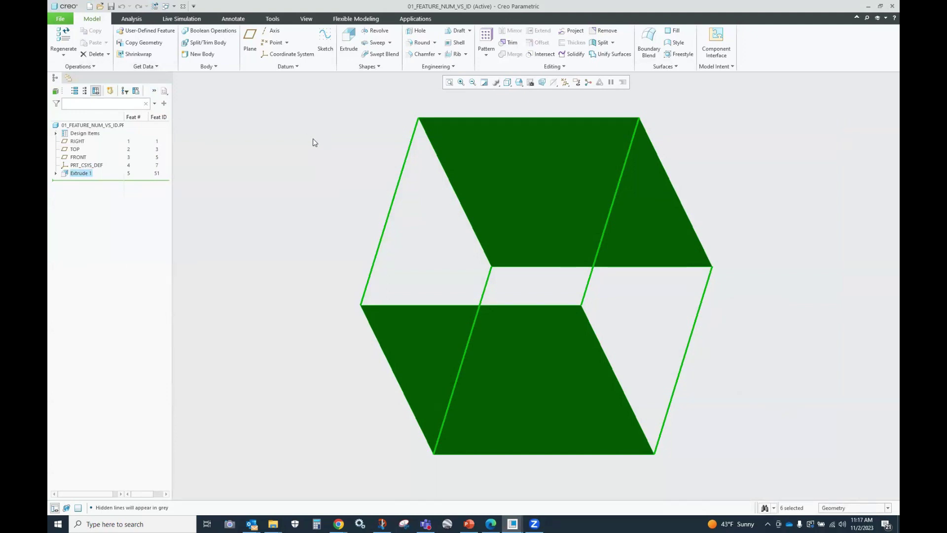
# Select the default datum features and Extrude 1 in the model tree to compare their feature numbers and feature IDs
pyautogui.click(77, 142)
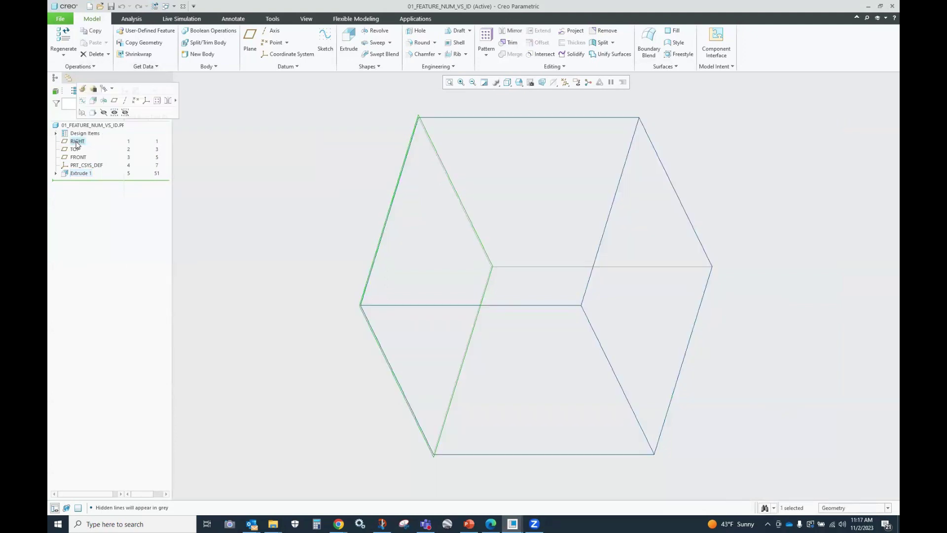
pyautogui.keyDown('shift'); pyautogui.click(86, 166); pyautogui.keyUp('shift')
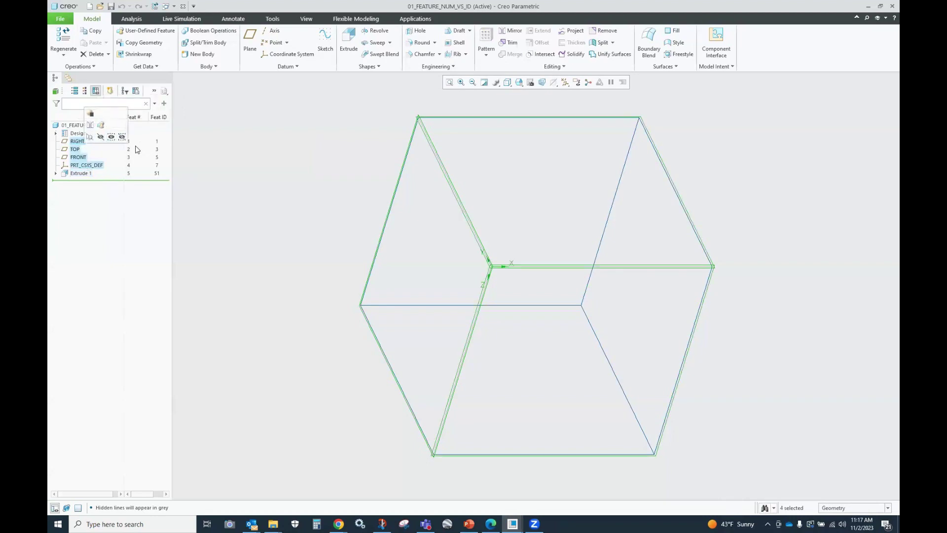
pyautogui.click(82, 175)
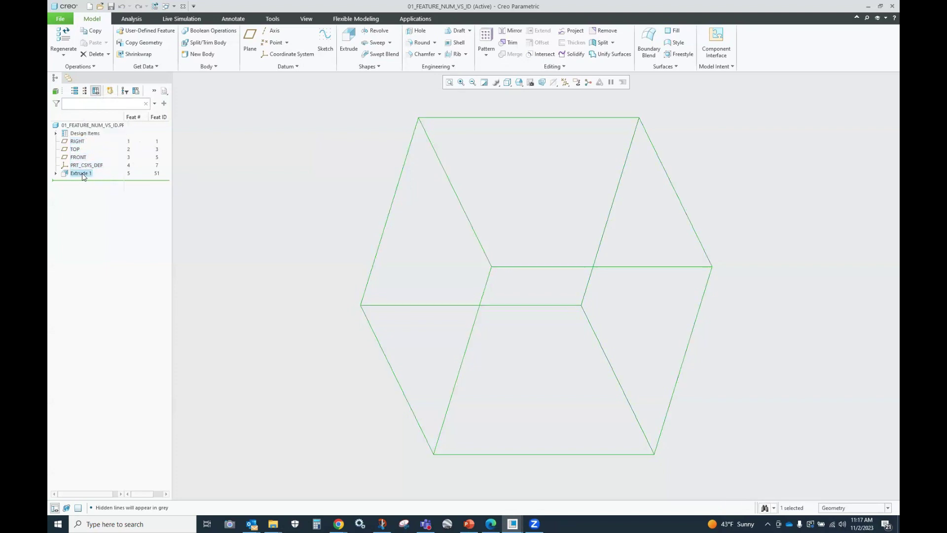
pyautogui.click(130, 174)
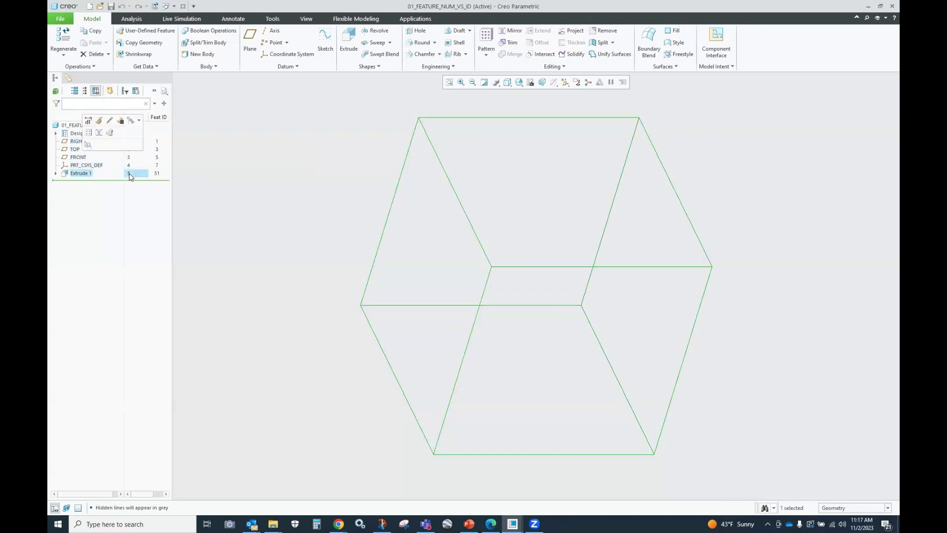
pyautogui.click(157, 173)
pyautogui.click(217, 138)
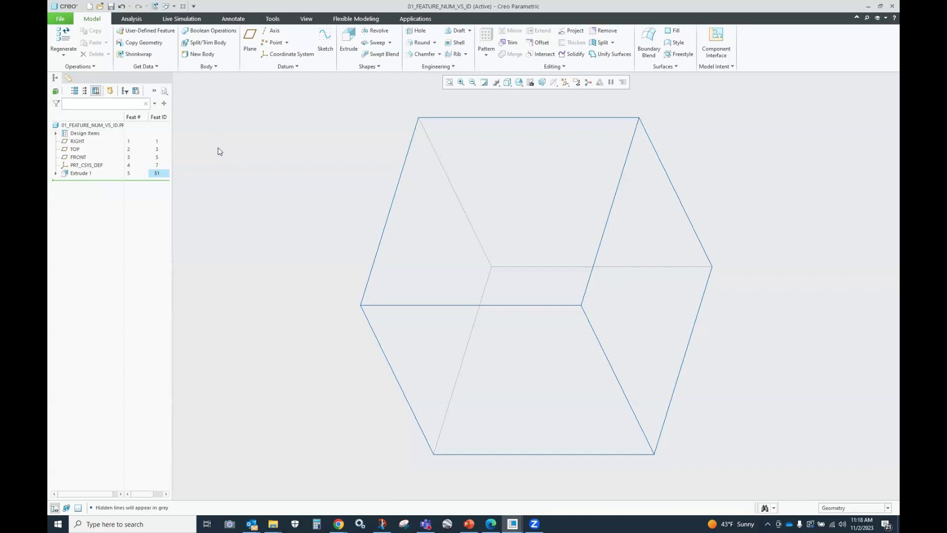
pyautogui.click(79, 174)
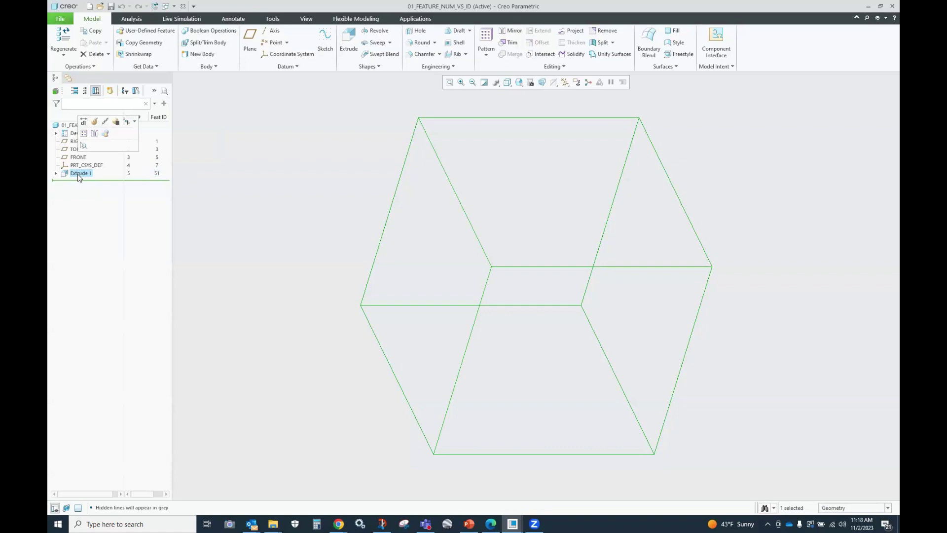
pyautogui.click(211, 149)
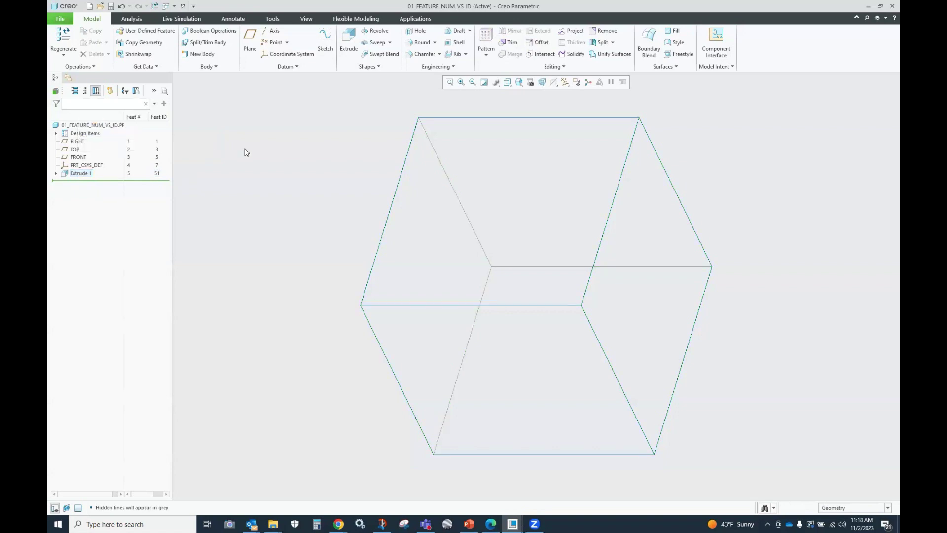
pyautogui.click(157, 175)
# Try a round of radius 1 on the two top edges of the cube running along the extrusion direction
pyautogui.click(419, 43)
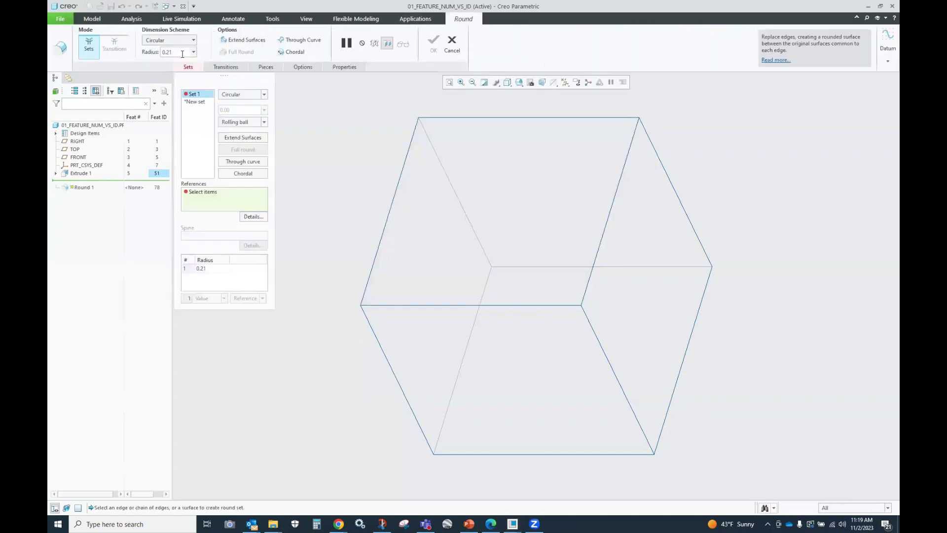
pyautogui.write('1')
pyautogui.press('Return')
pyautogui.click(617, 193)
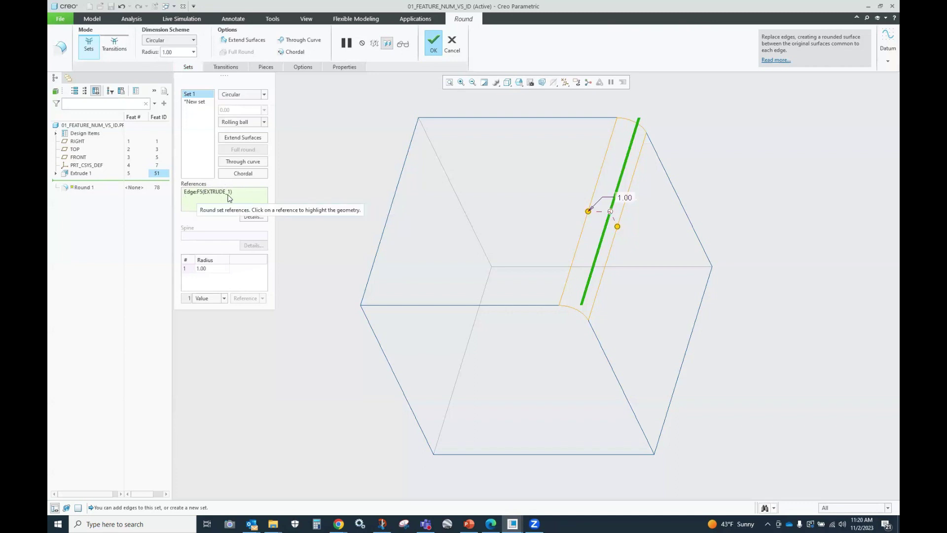
pyautogui.keyDown('ctrl'); pyautogui.click(394, 197); pyautogui.keyUp('ctrl')
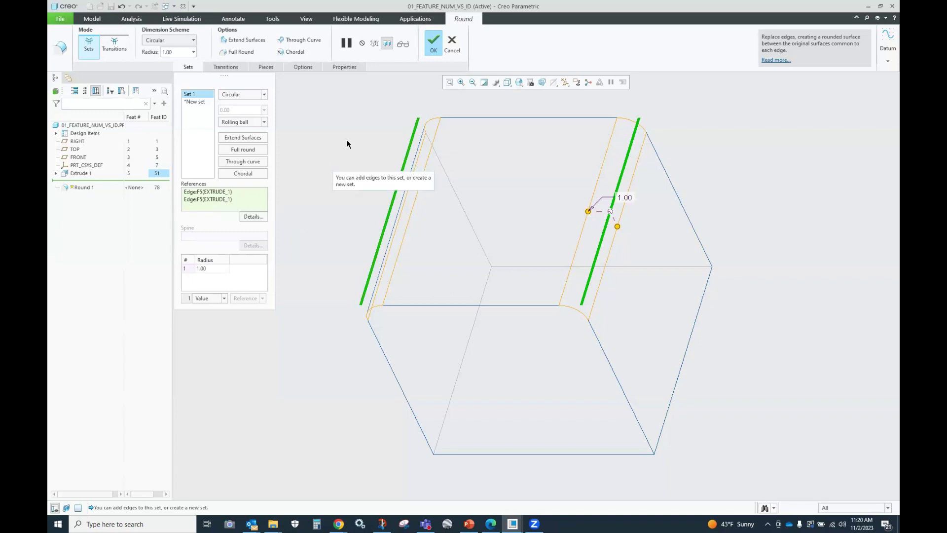
pyautogui.click(452, 45)
pyautogui.click(475, 279)
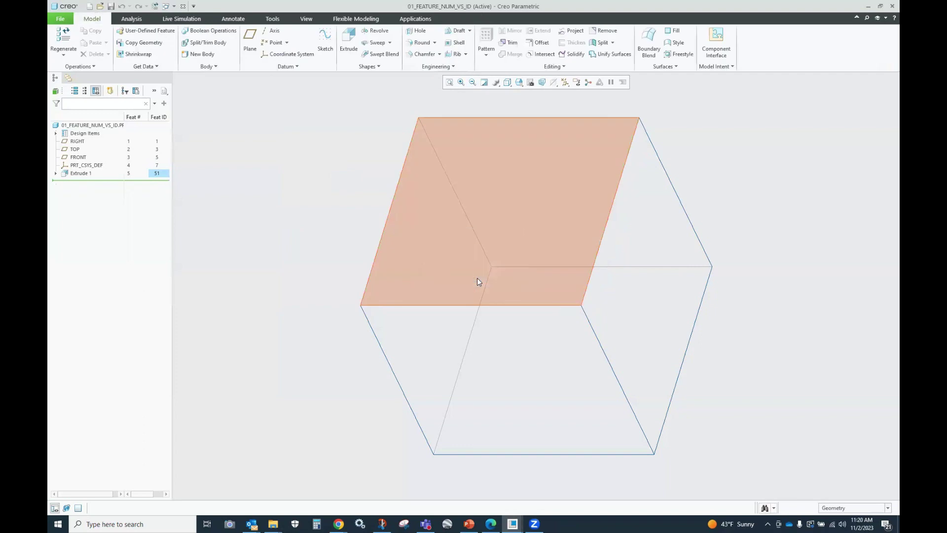
# Open the Configuration Editor in the program options and check the filter choices for displayed options
pyautogui.click(60, 19)
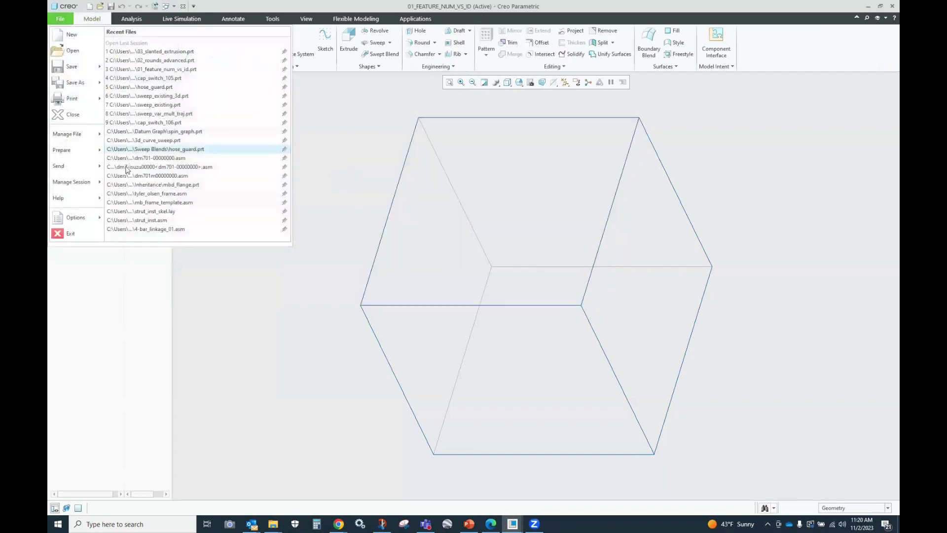
pyautogui.moveTo(73, 217)
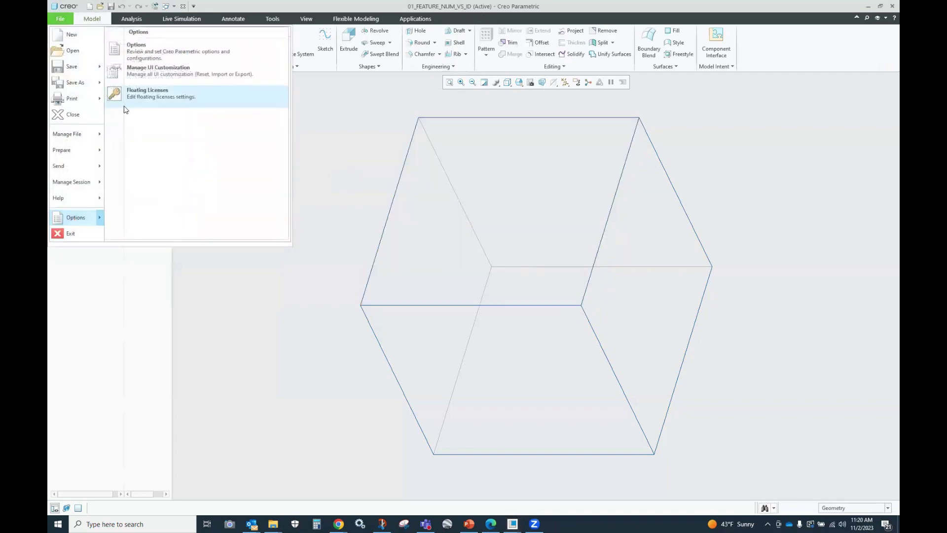
pyautogui.click(247, 50)
pyautogui.click(290, 344)
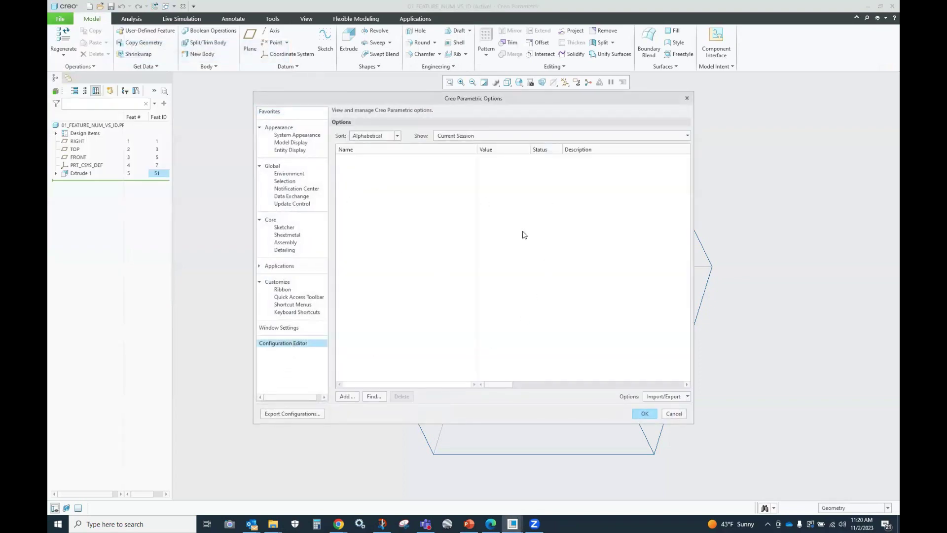
pyautogui.click(687, 135)
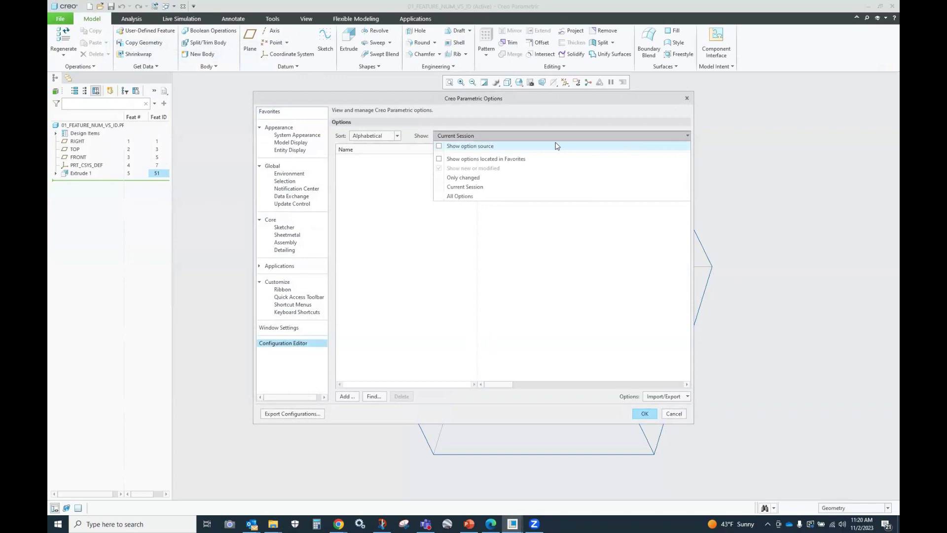
pyautogui.click(444, 260)
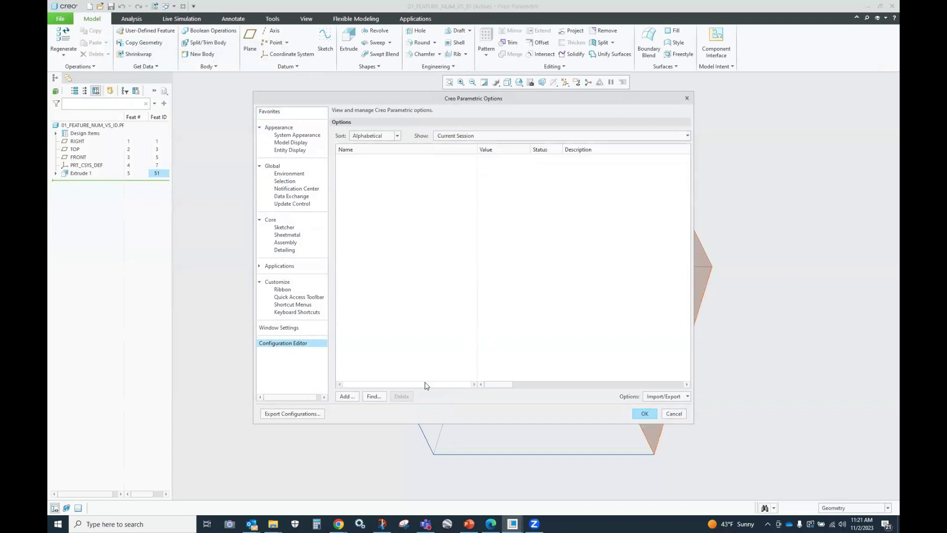
# Add the configuration option show_selected_item_id with the value yes and apply it
pyautogui.click(347, 396)
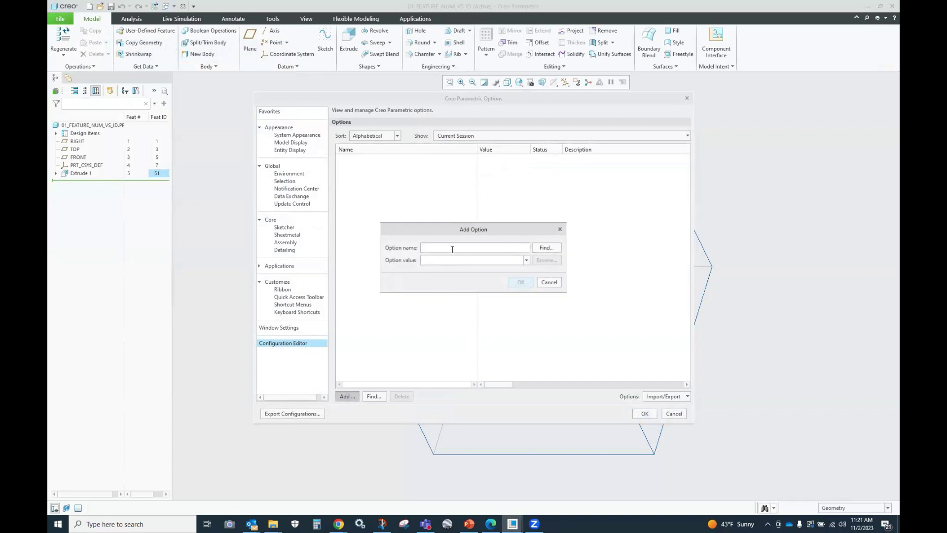
pyautogui.write('show_selected_item_id')
pyautogui.click(495, 248)
pyautogui.click(526, 260)
pyautogui.click(445, 277)
pyautogui.click(523, 283)
pyautogui.click(648, 414)
pyautogui.click(501, 303)
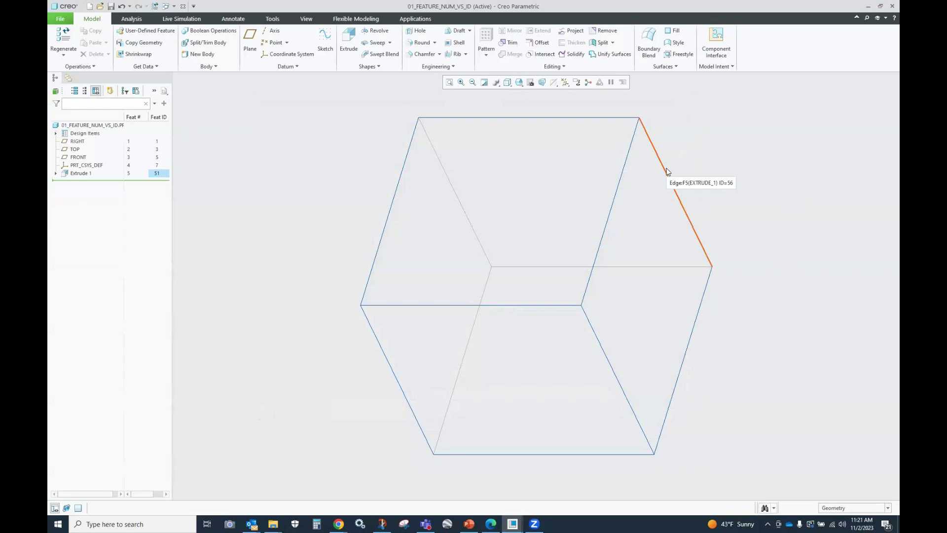
# Open Extrude 1's definition and internal section sketch to examine the line IDs, and leave the sketch without changes
pyautogui.click(81, 173)
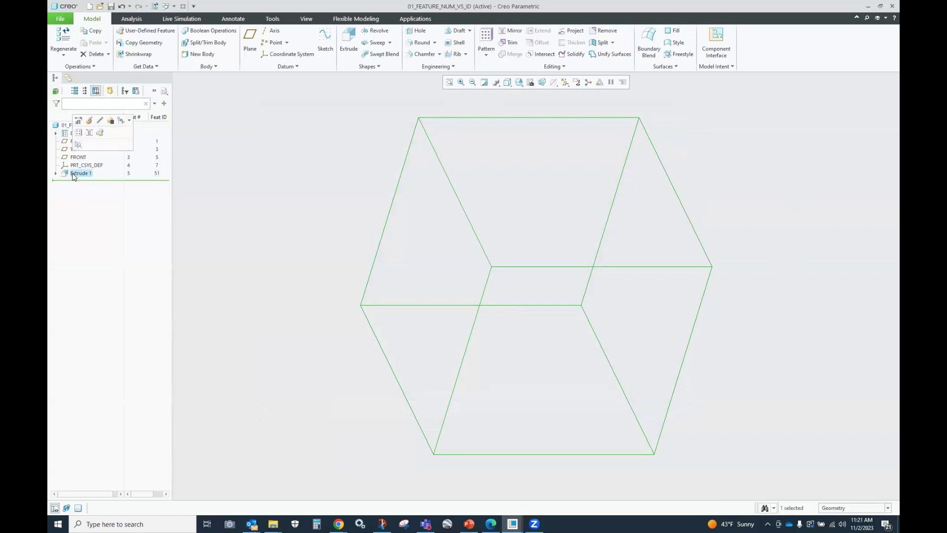
pyautogui.click(90, 131)
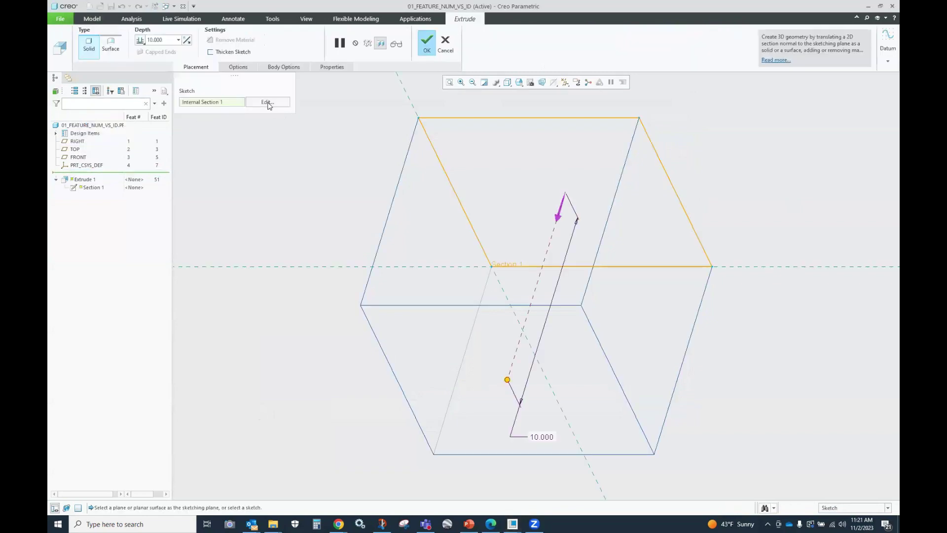
pyautogui.click(269, 103)
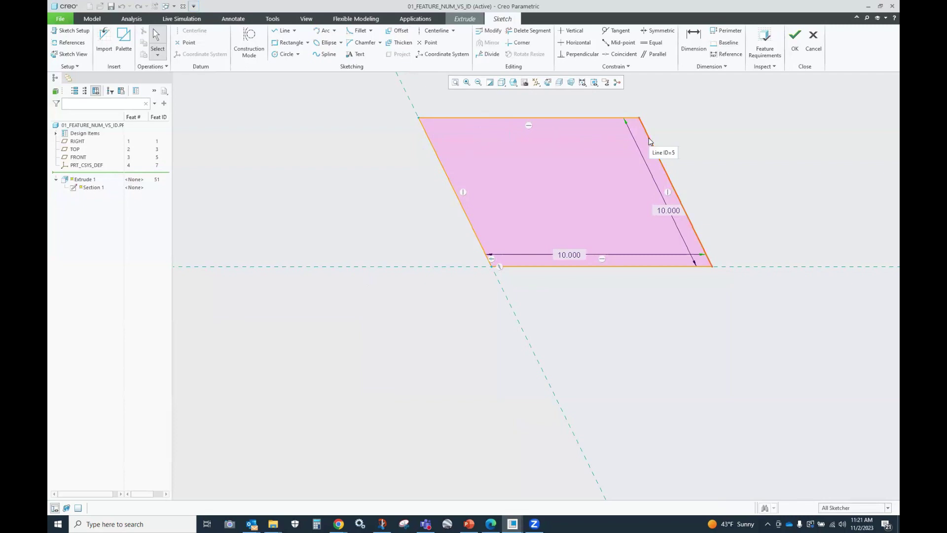
pyautogui.click(814, 42)
pyautogui.click(501, 278)
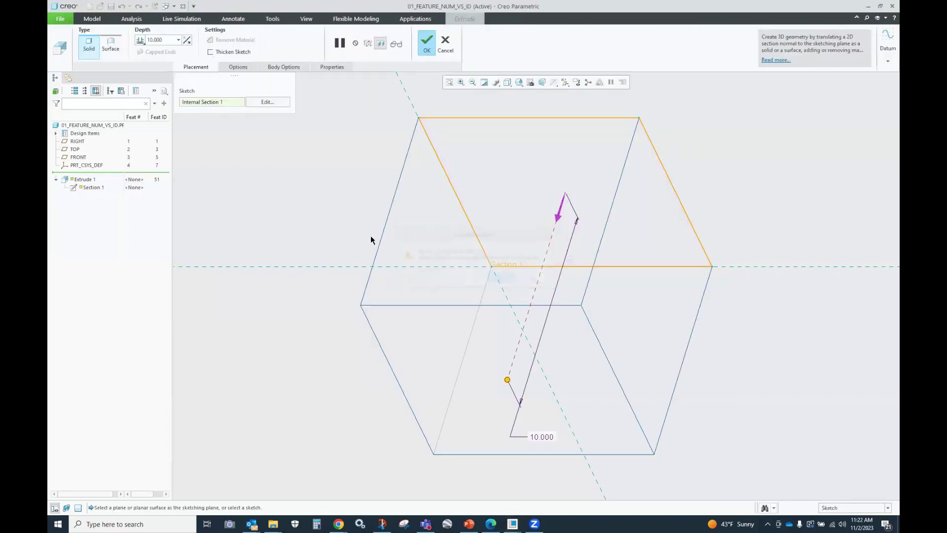
pyautogui.click(428, 46)
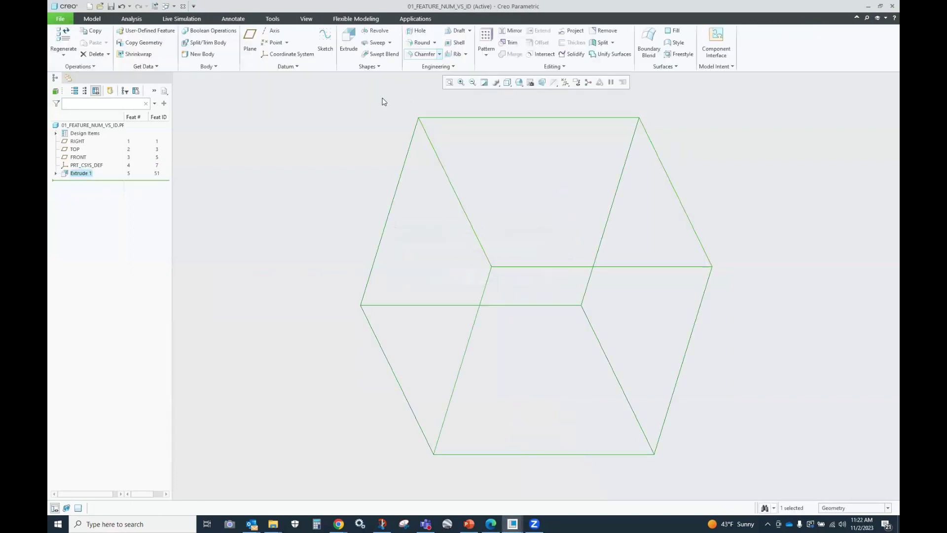
pyautogui.click(356, 123)
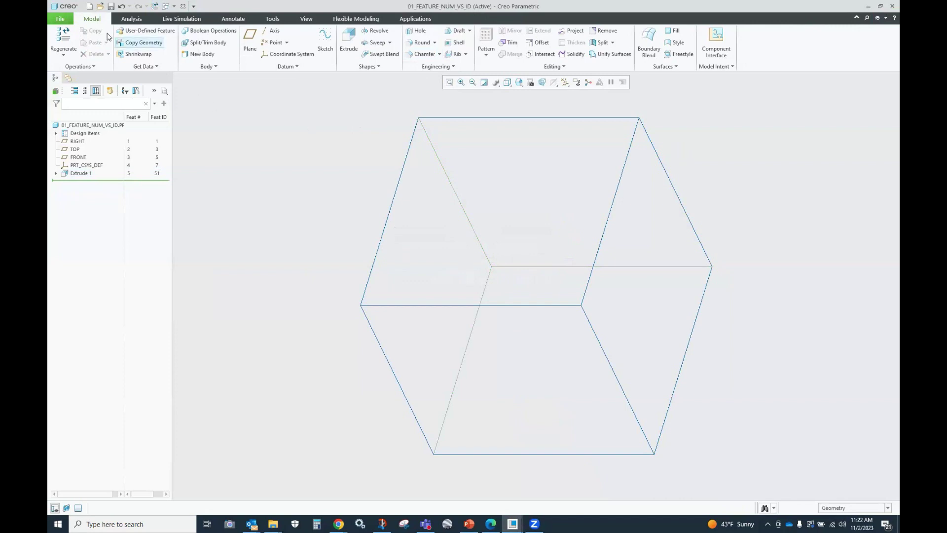
# Check the show_selected_item_id setting in the Configuration Editor and close the options without changes
pyautogui.click(60, 18)
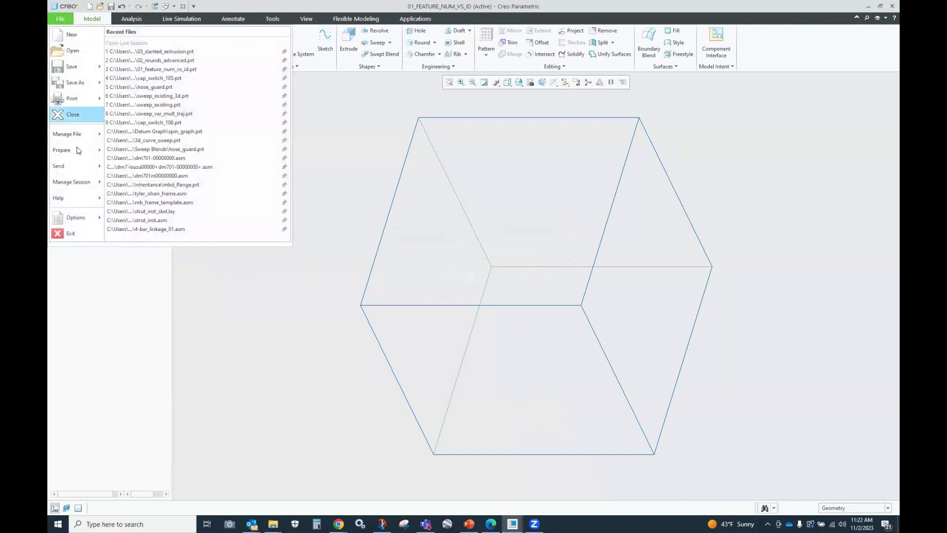
pyautogui.click(69, 217)
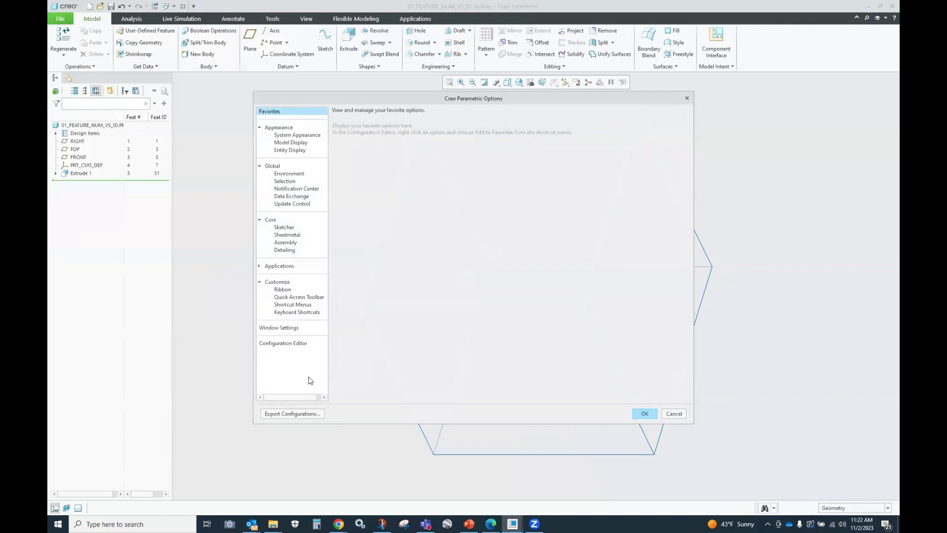
pyautogui.click(300, 344)
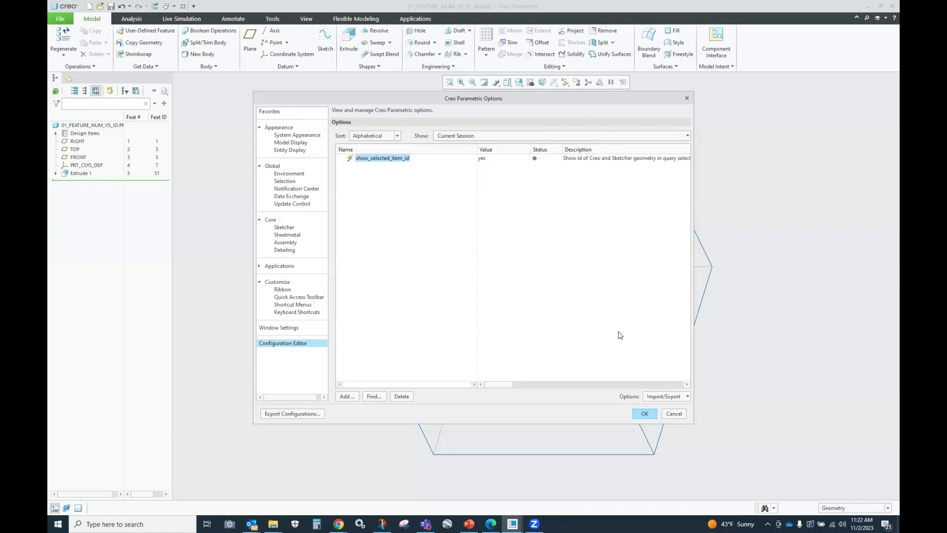
pyautogui.click(684, 416)
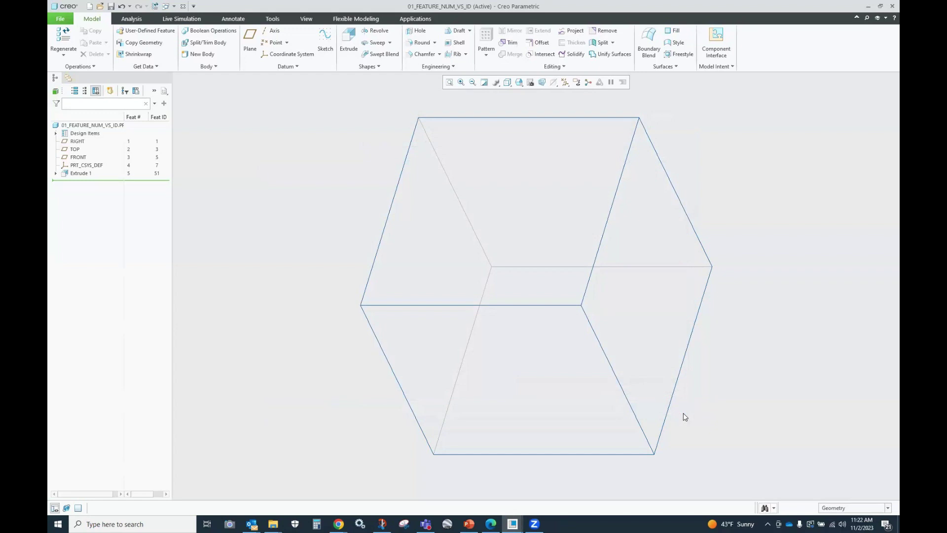
# Round the cube's four parallel extruded edges, picked individually into one set, with a 1.00 radius
pyautogui.click(420, 42)
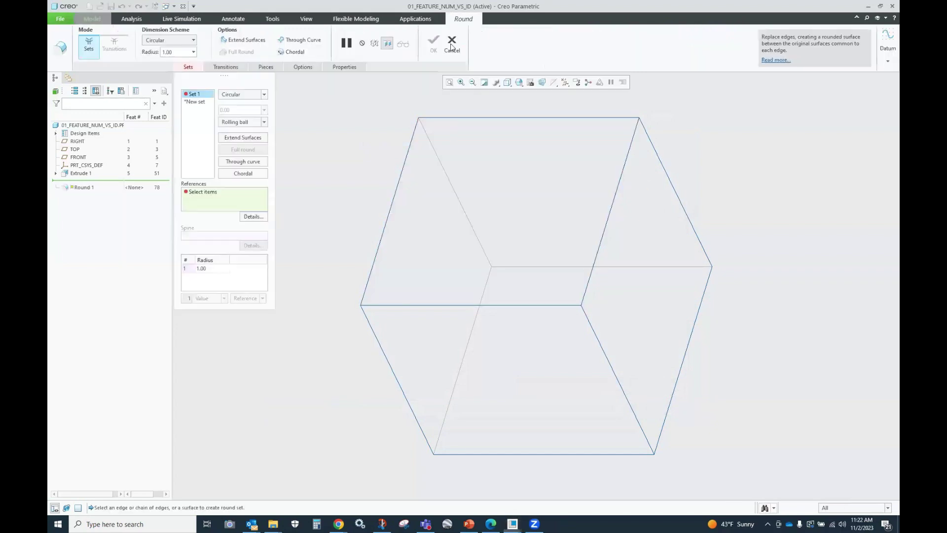
pyautogui.click(617, 188)
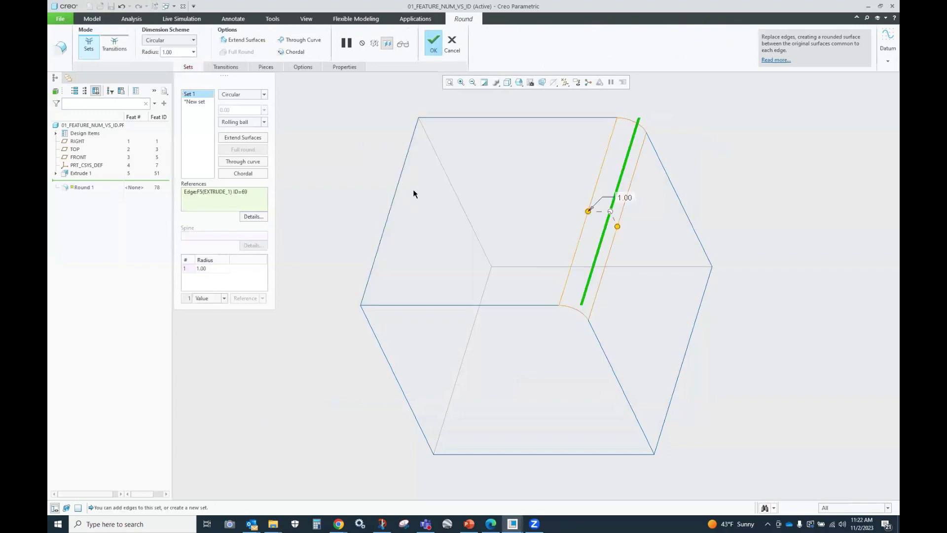
pyautogui.keyDown('ctrl'); pyautogui.click(395, 191); pyautogui.keyUp('ctrl')
pyautogui.keyDown('ctrl'); pyautogui.click(487, 281); pyautogui.keyUp('ctrl')
pyautogui.keyDown('ctrl'); pyautogui.click(698, 313); pyautogui.keyUp('ctrl')
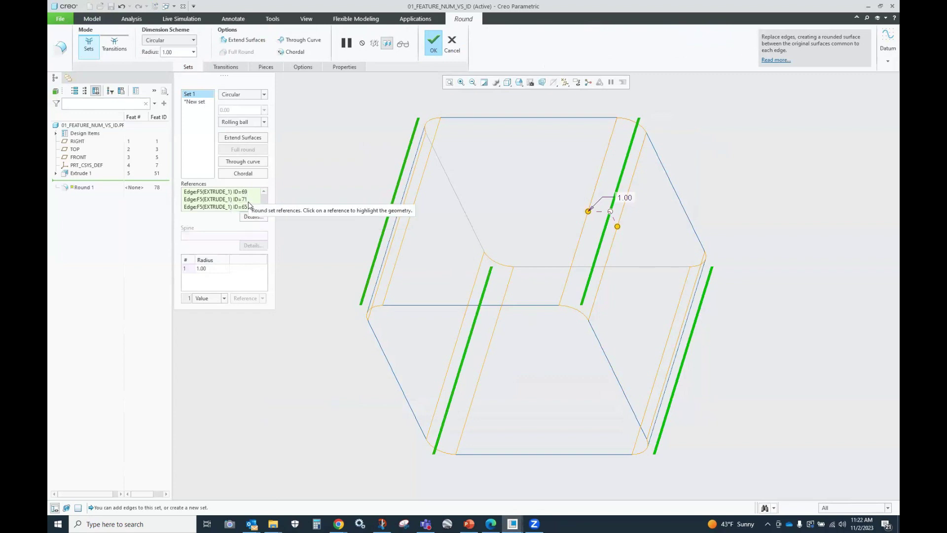
pyautogui.click(264, 208)
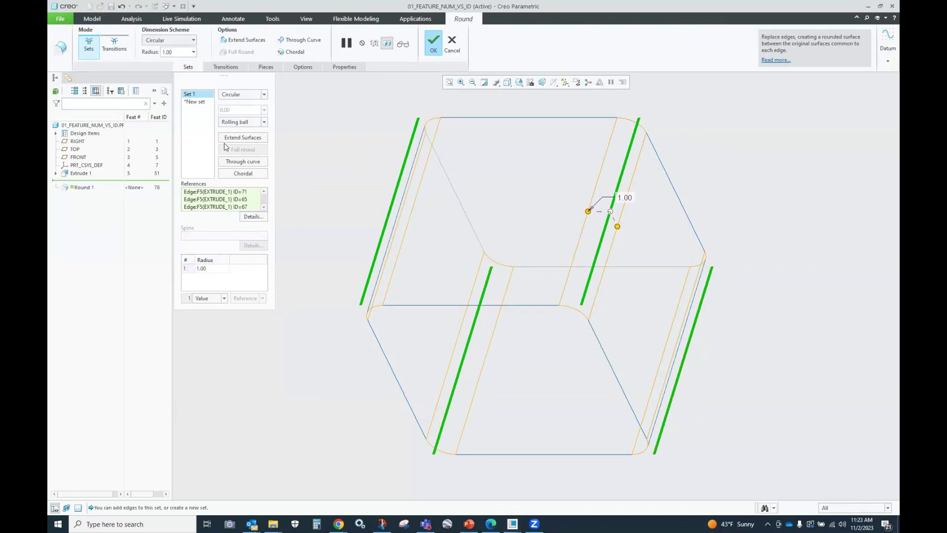
pyautogui.click(433, 41)
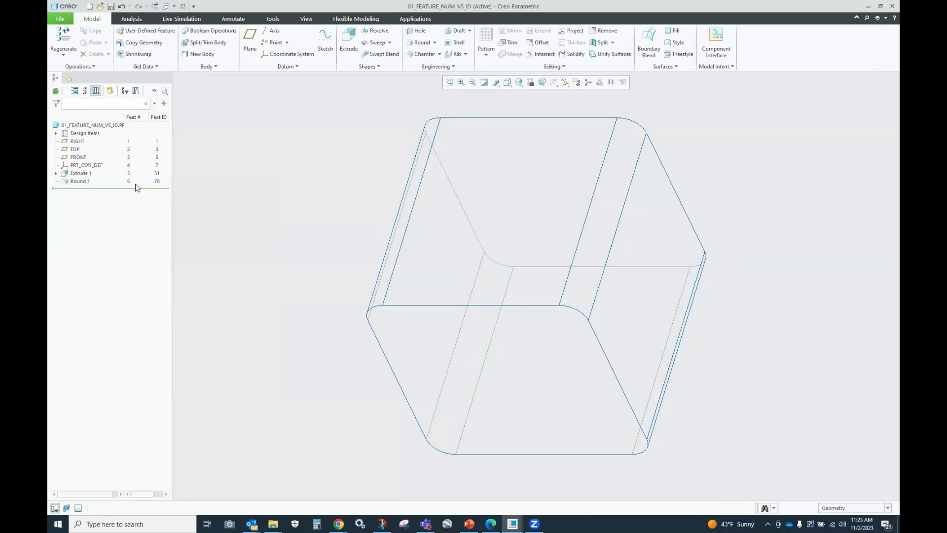
# Open Extrude 1's internal section for editing and sketch a diagonal line between two opposite corners of the square
pyautogui.click(87, 173)
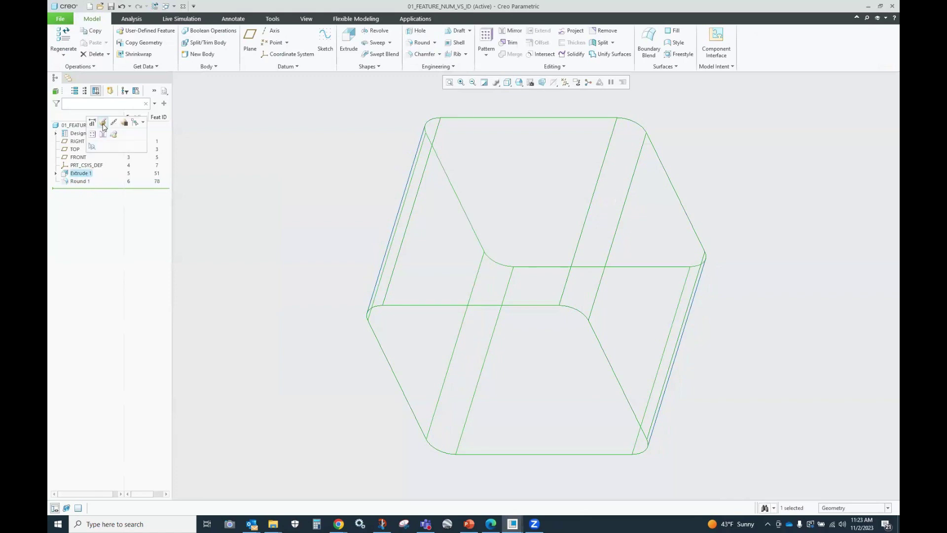
pyautogui.click(104, 127)
pyautogui.click(267, 103)
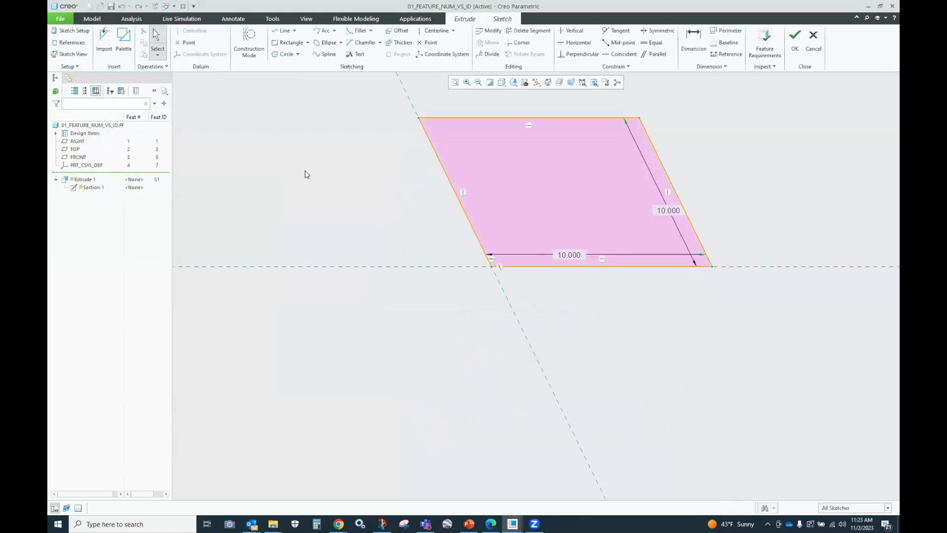
pyautogui.press('l')
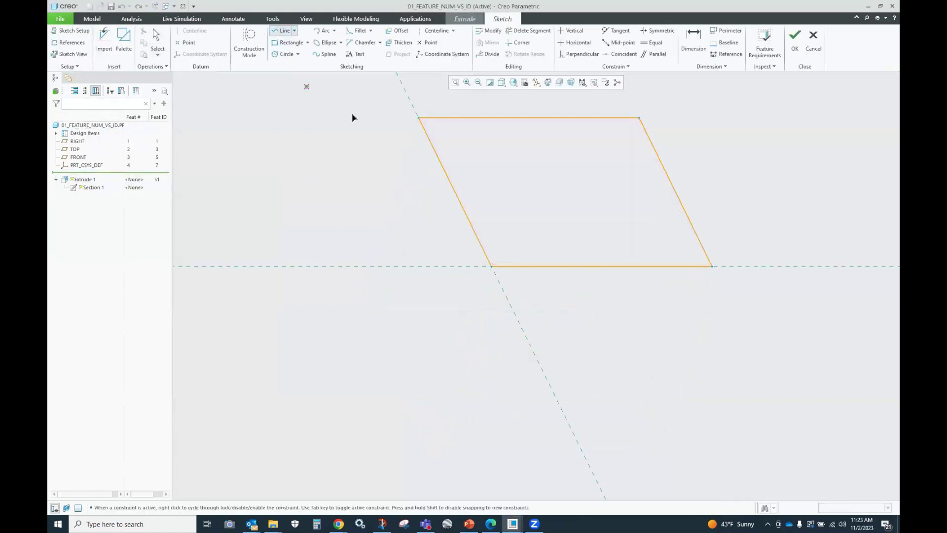
pyautogui.click(419, 118)
pyautogui.click(712, 266)
pyautogui.middleClick(750, 211)
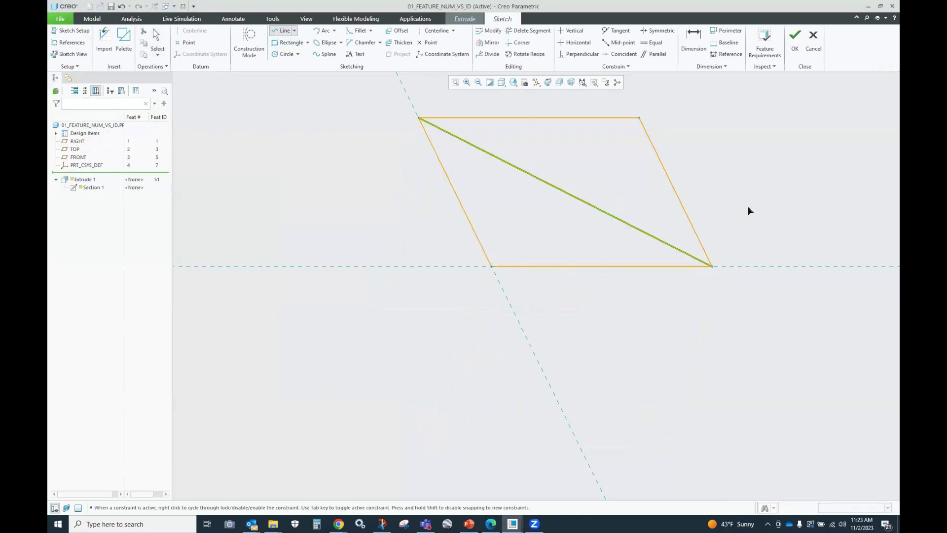
# Delete the two square sides beyond the diagonal despite their references, leaving a triangular section, and complete the redefinition of Extrude 1
pyautogui.click(524, 32)
pyautogui.click(584, 118)
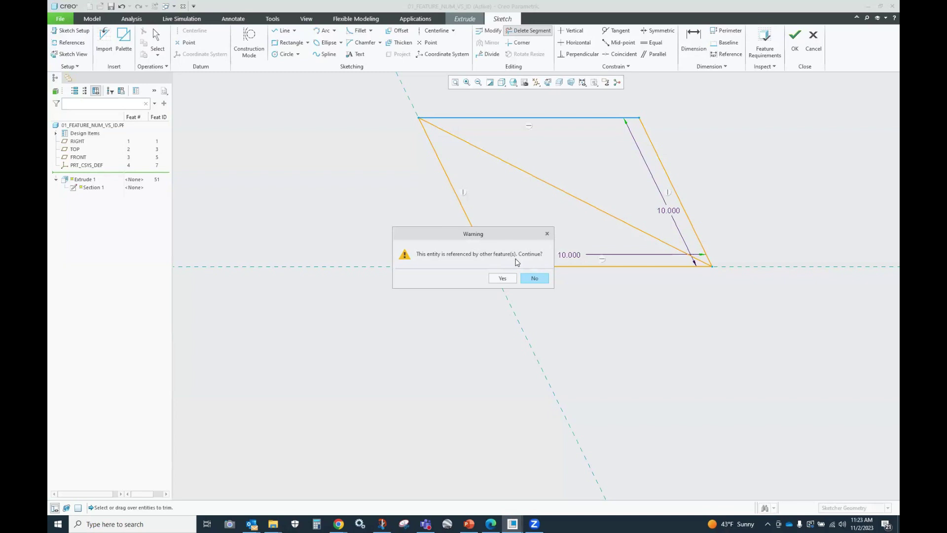
pyautogui.click(503, 278)
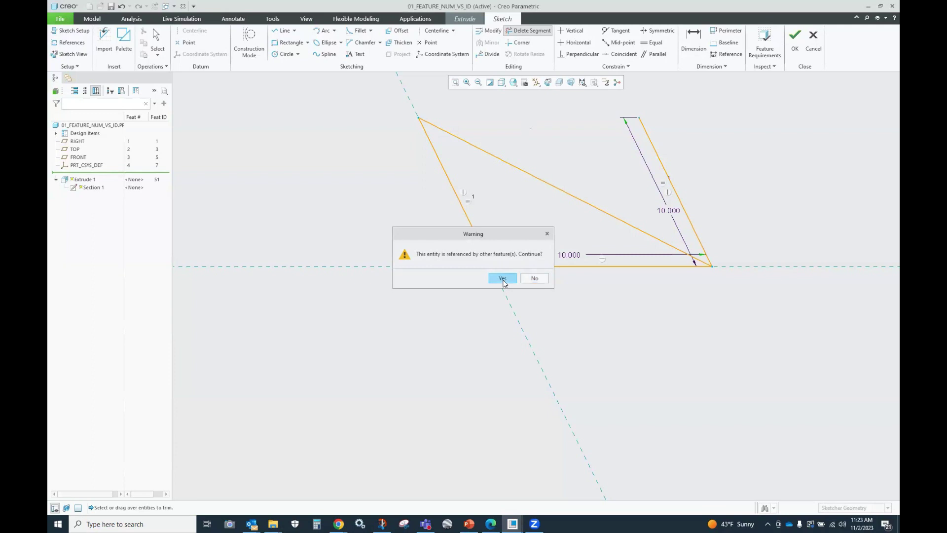
pyautogui.click(669, 179)
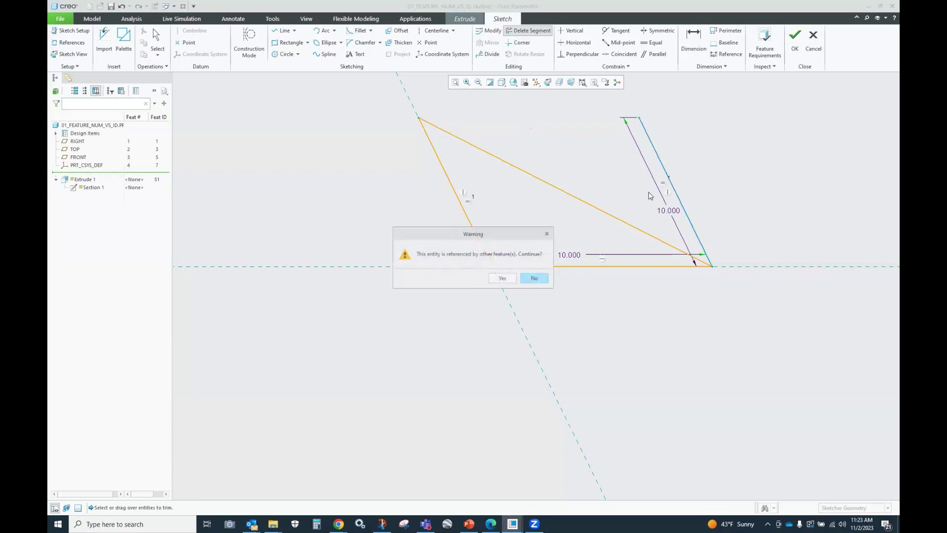
pyautogui.click(503, 278)
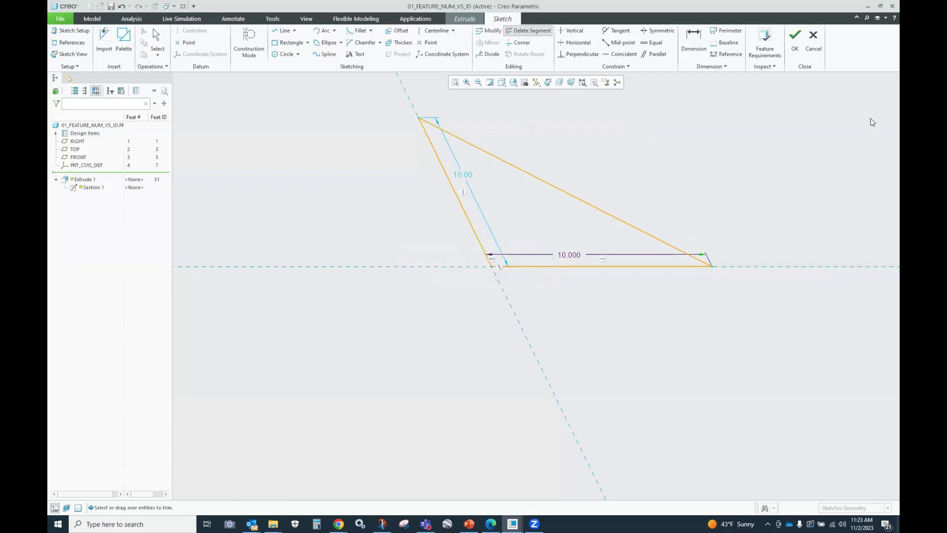
pyautogui.click(796, 41)
pyautogui.middleClick(620, 143)
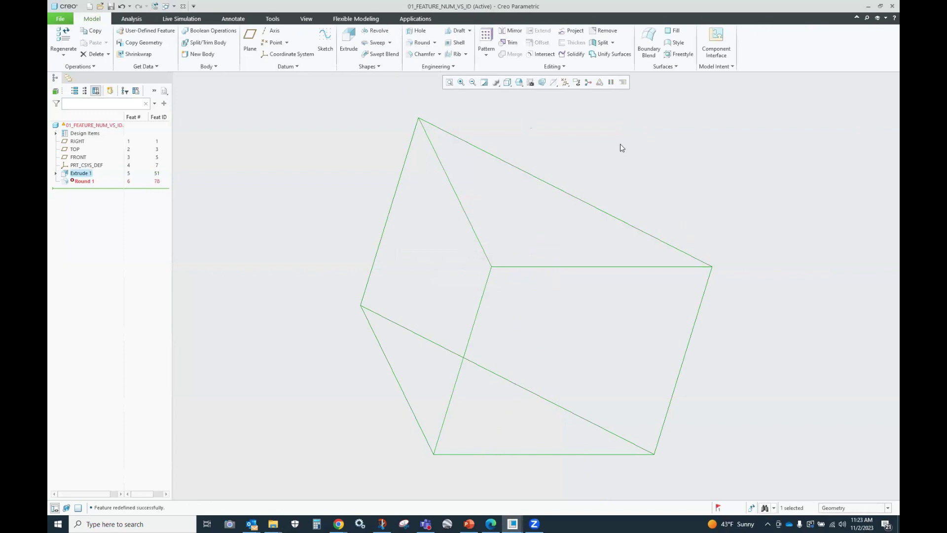
pyautogui.click(620, 144)
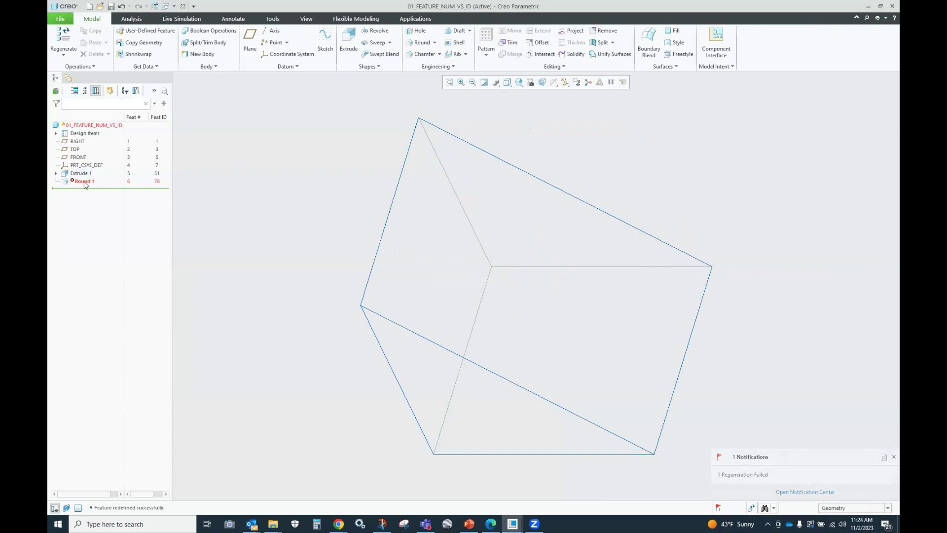
# Redefine the failed Round 1 by removing the missing edge reference ID=69 from its set, and accept the round
pyautogui.rightClick(83, 182)
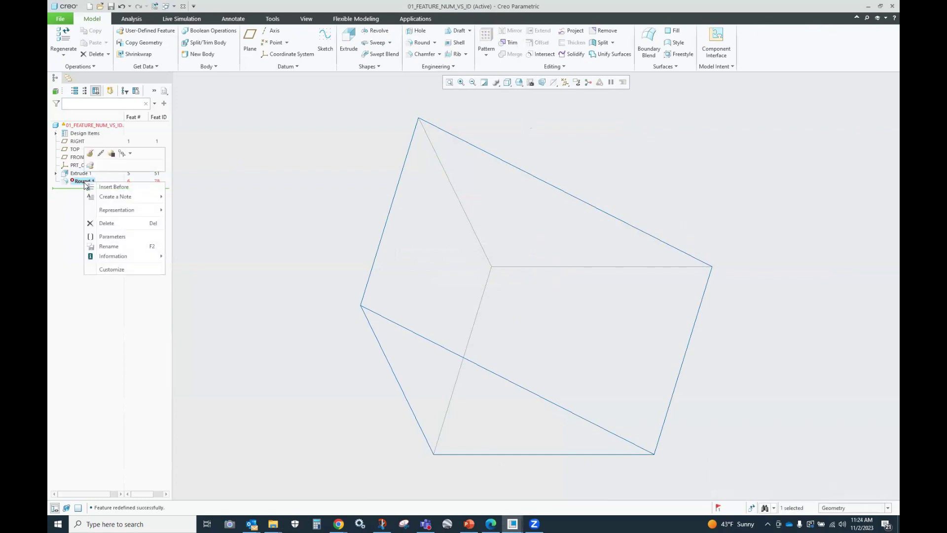
pyautogui.click(93, 155)
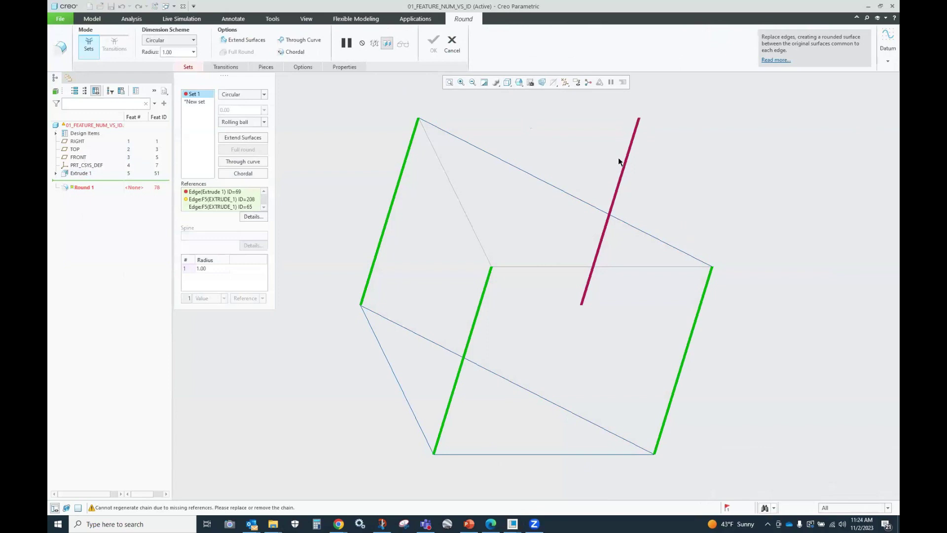
pyautogui.rightClick(225, 193)
pyautogui.click(242, 197)
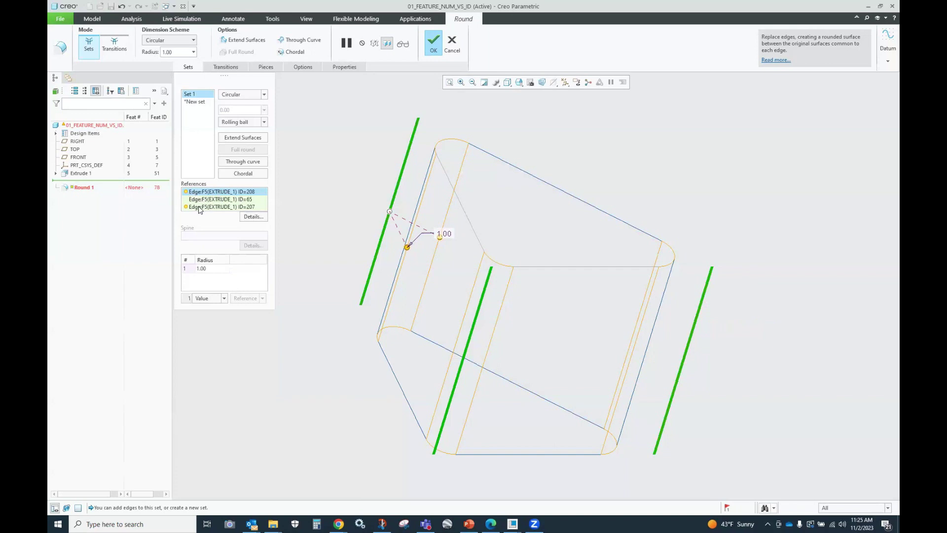
pyautogui.rightClick(223, 193)
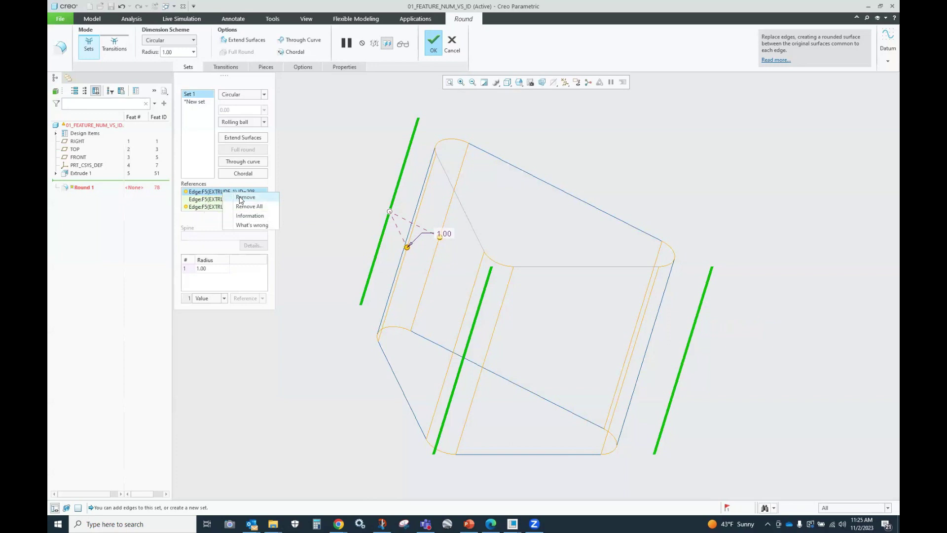
pyautogui.click(314, 176)
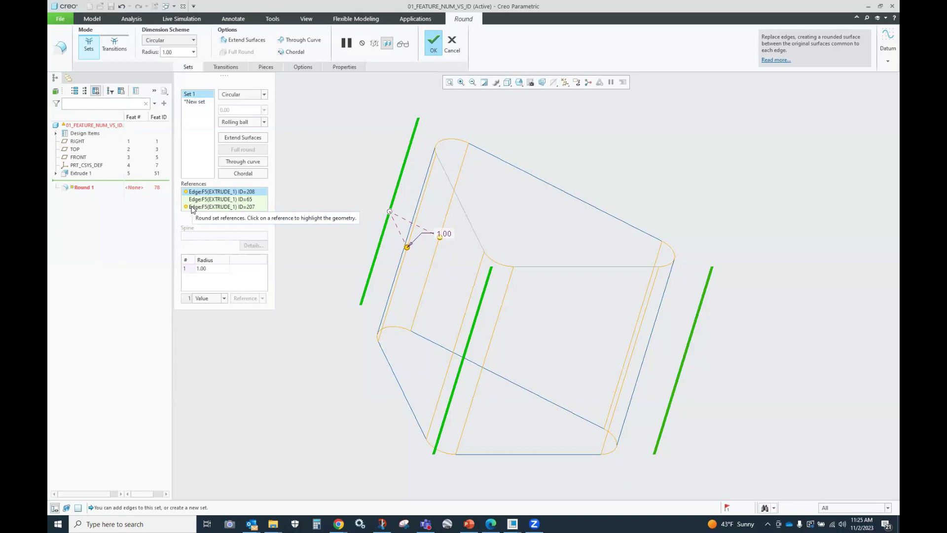
pyautogui.click(438, 40)
pyautogui.click(362, 145)
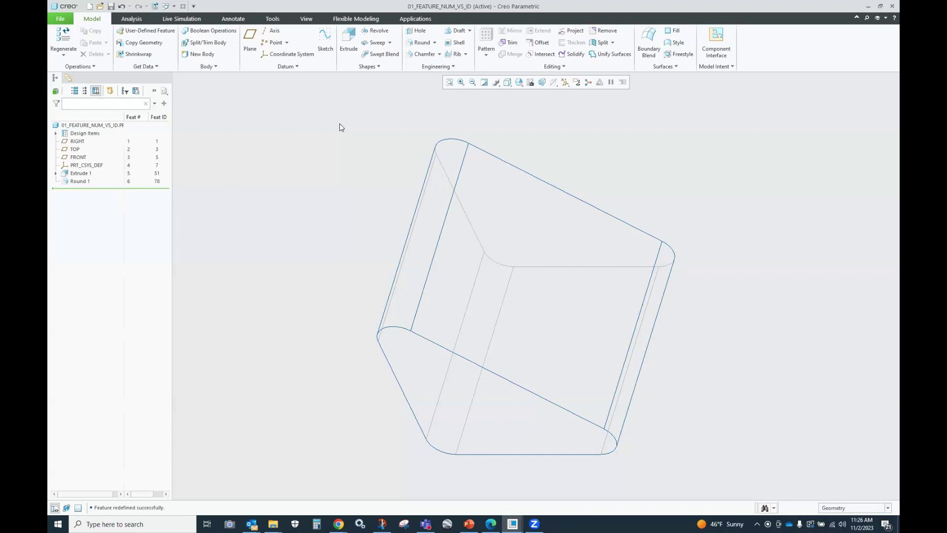
# Undo the round and section changes back to the plain extruded cube
pyautogui.click(122, 6)
pyautogui.click(122, 6)
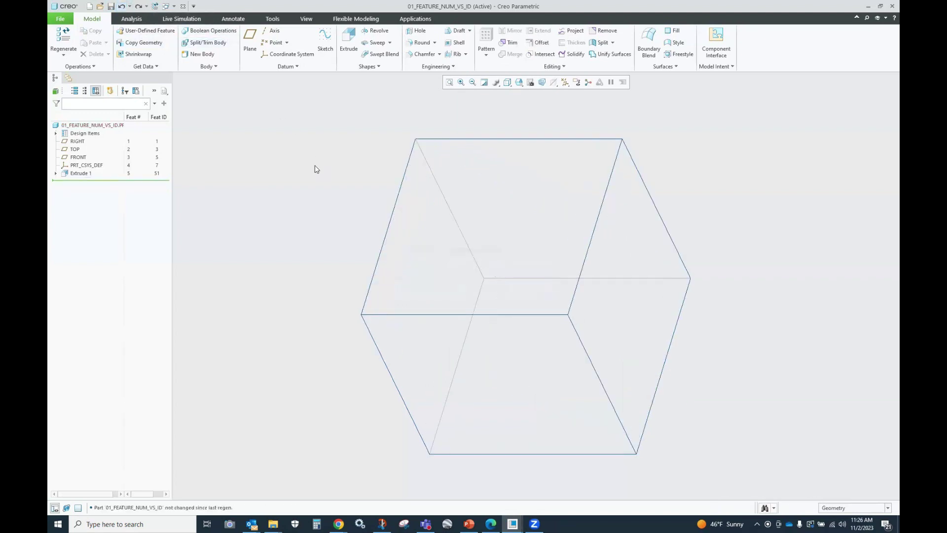
# Create a 1.00 radius round on Extrude 1's intent edge ID=77, chosen from the list of candidates at one cube edge
pyautogui.click(421, 45)
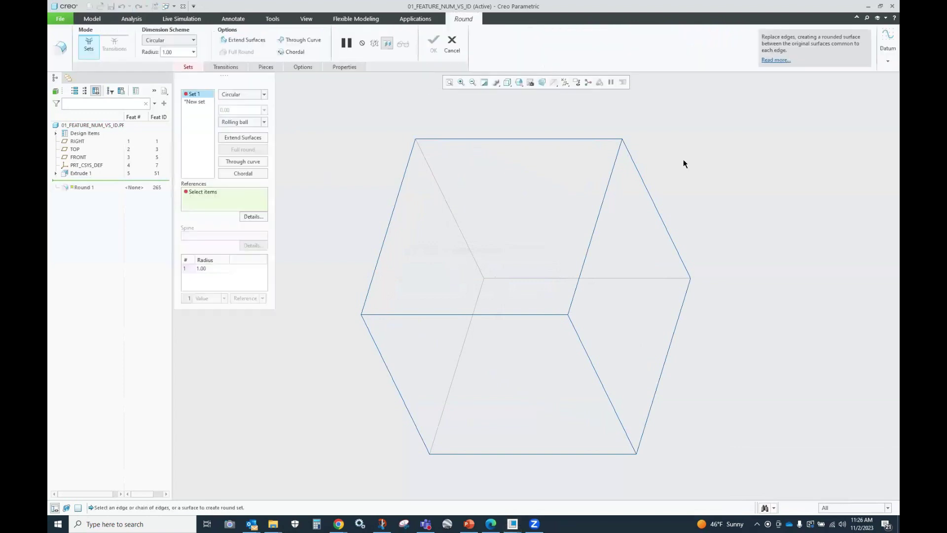
pyautogui.rightClick(599, 214)
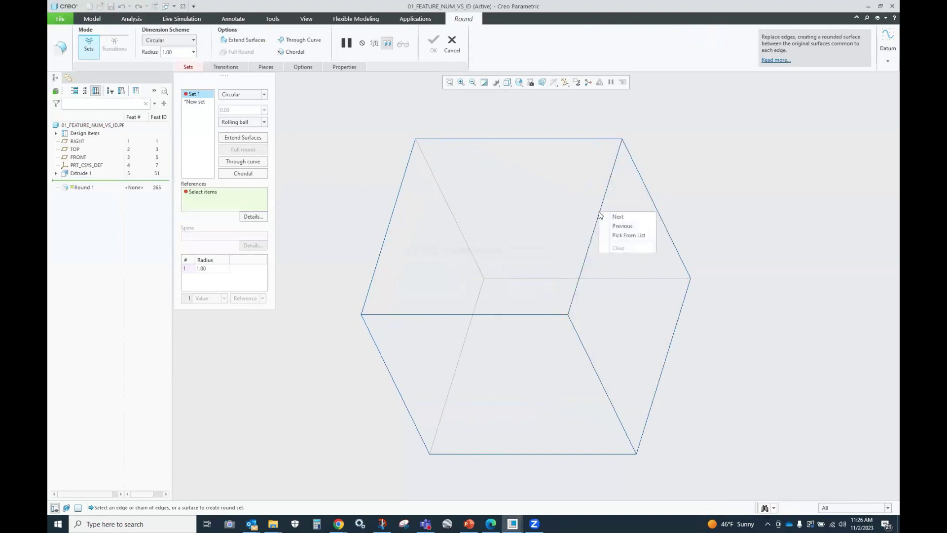
pyautogui.click(633, 236)
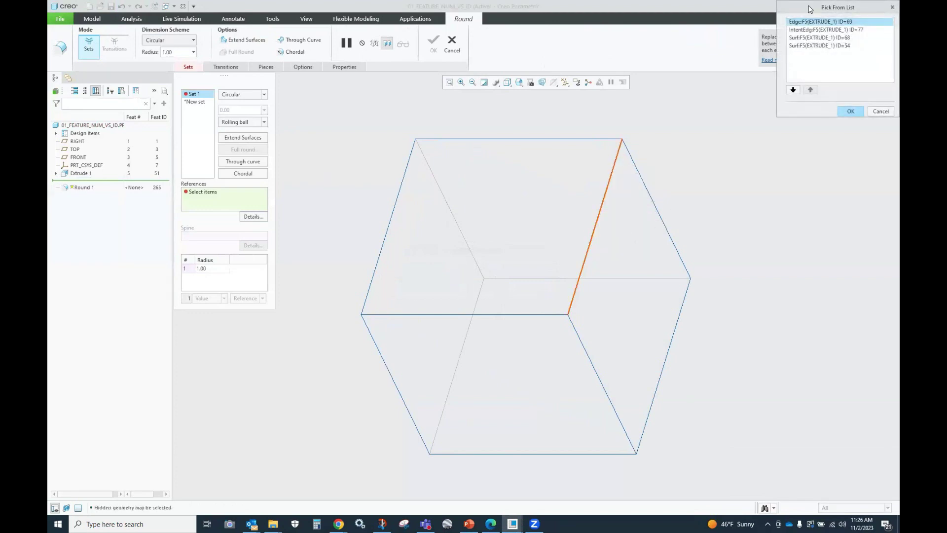
pyautogui.moveTo(806, 8); pyautogui.dragTo(727, 130)
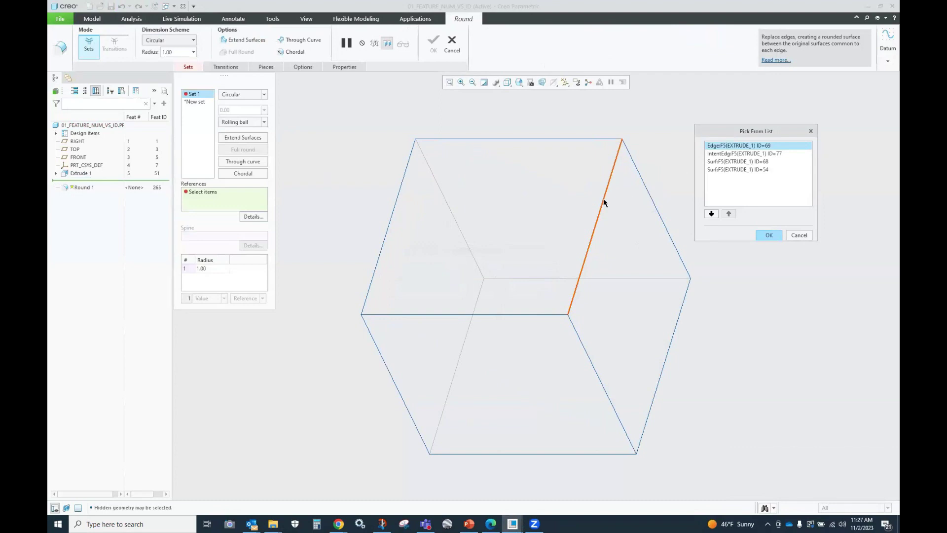
pyautogui.click(715, 161)
pyautogui.click(720, 170)
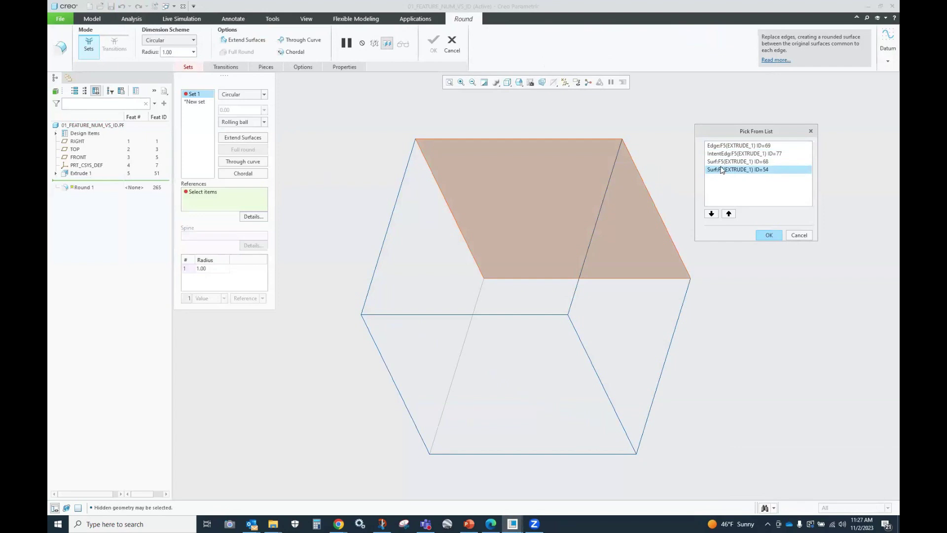
pyautogui.click(755, 154)
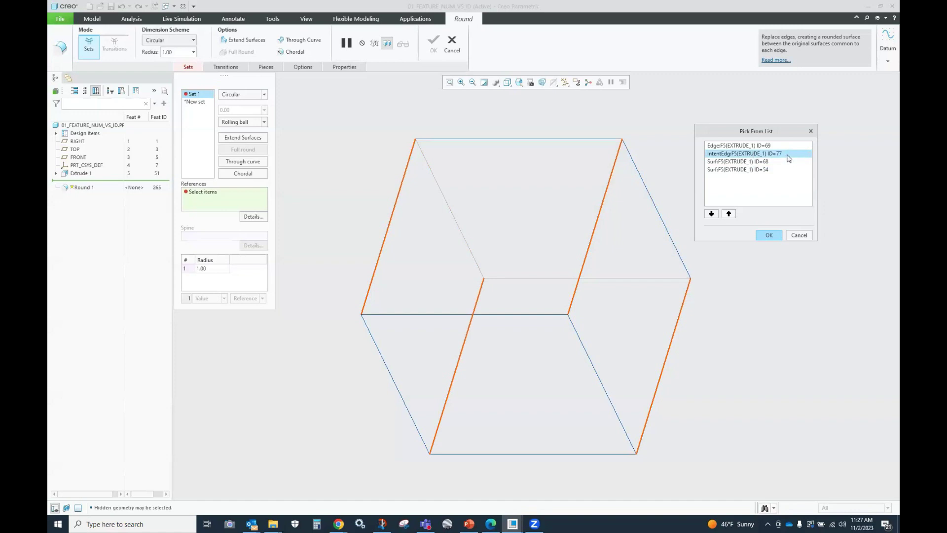
pyautogui.click(768, 232)
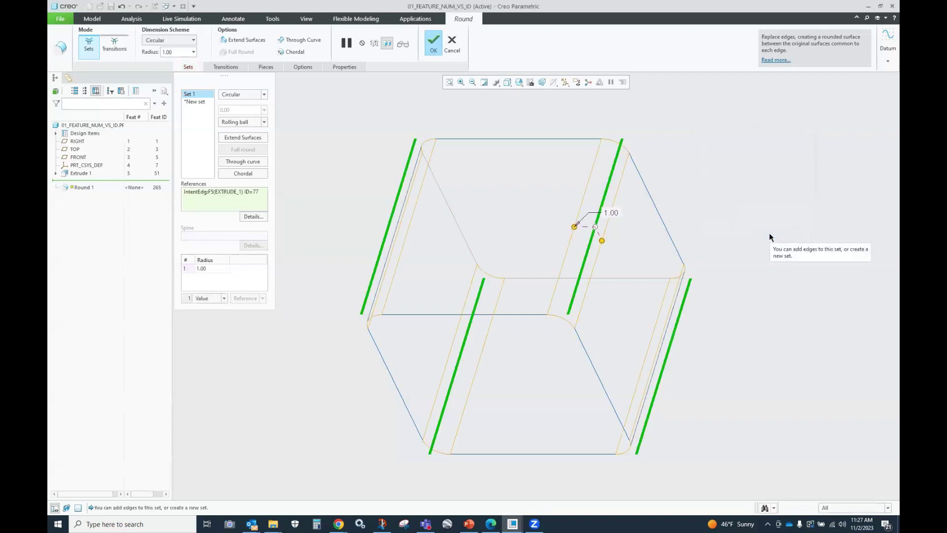
pyautogui.click(433, 49)
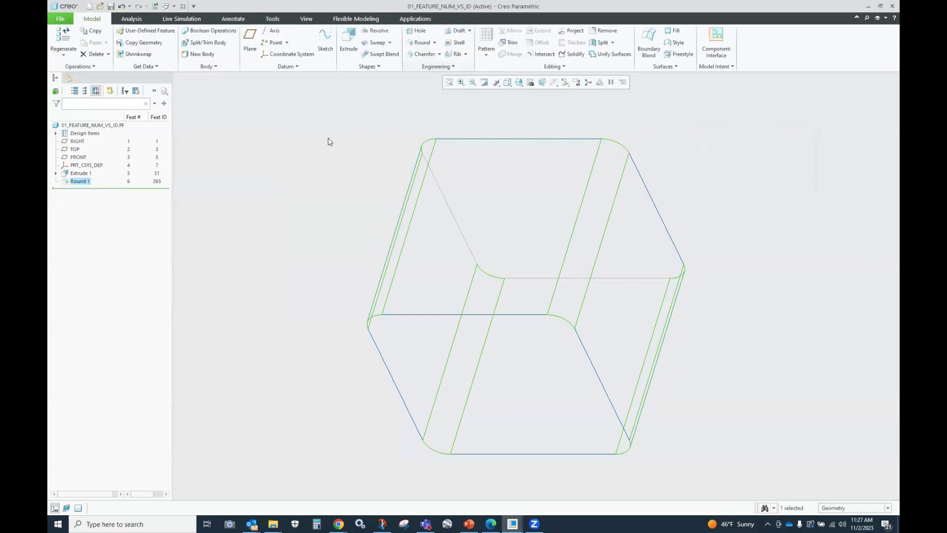
pyautogui.click(324, 124)
# Open Round 1's definition to check its intent edge reference, and close it without changes
pyautogui.click(77, 181)
pyautogui.click(89, 130)
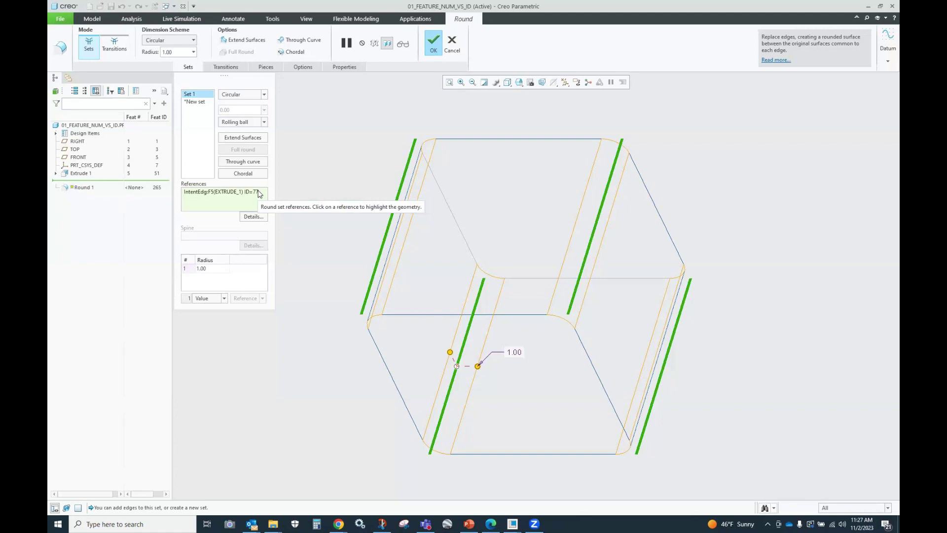
pyautogui.click(433, 43)
pyautogui.click(311, 144)
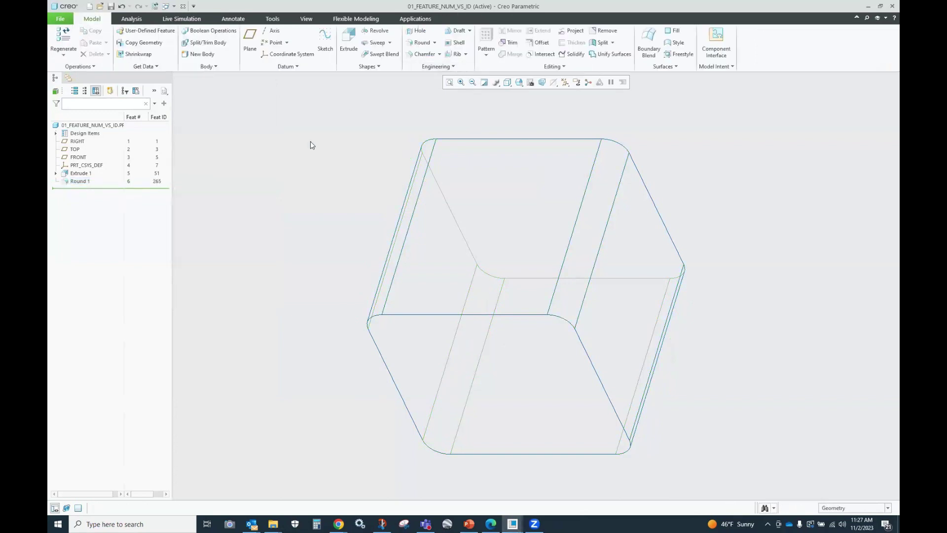
# Open Extrude 1's internal section for editing and draw a diagonal line between opposite corners of the square
pyautogui.click(76, 174)
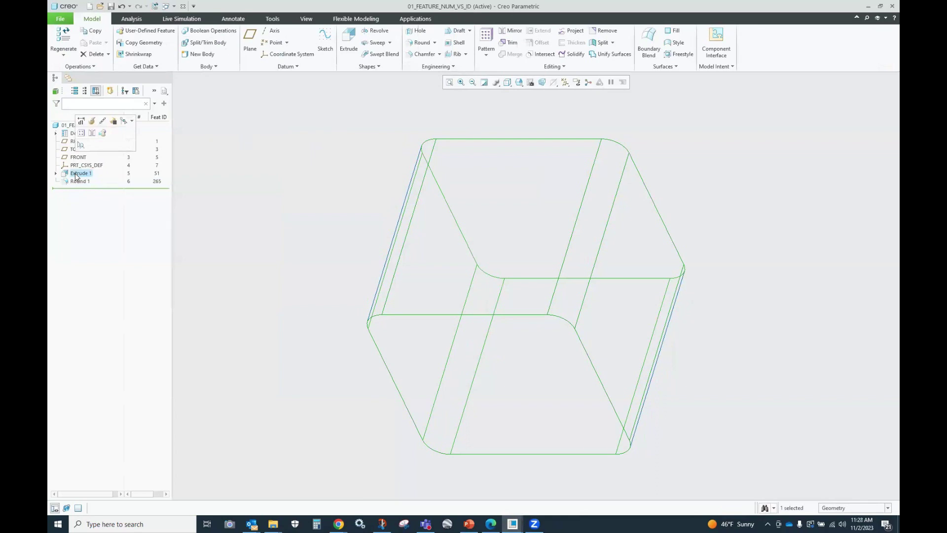
pyautogui.click(256, 220)
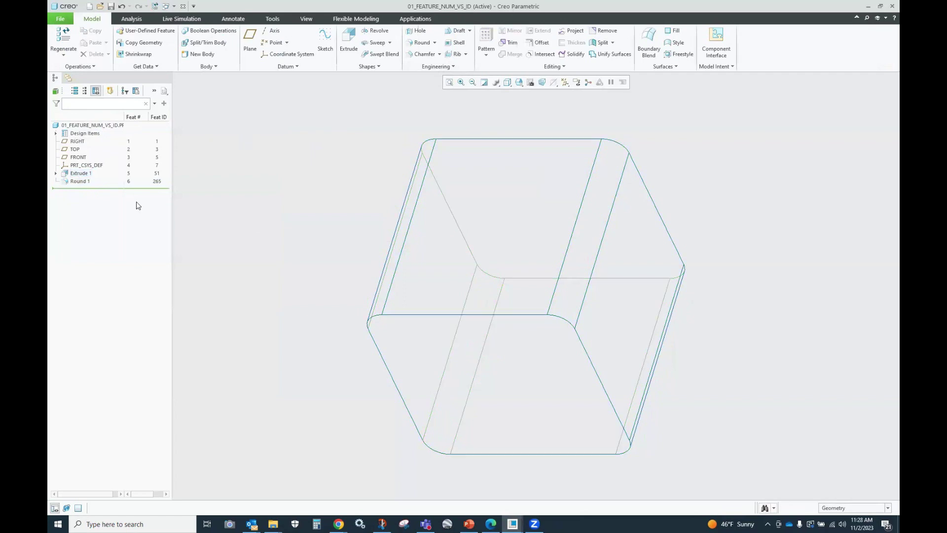
pyautogui.click(86, 174)
pyautogui.click(103, 121)
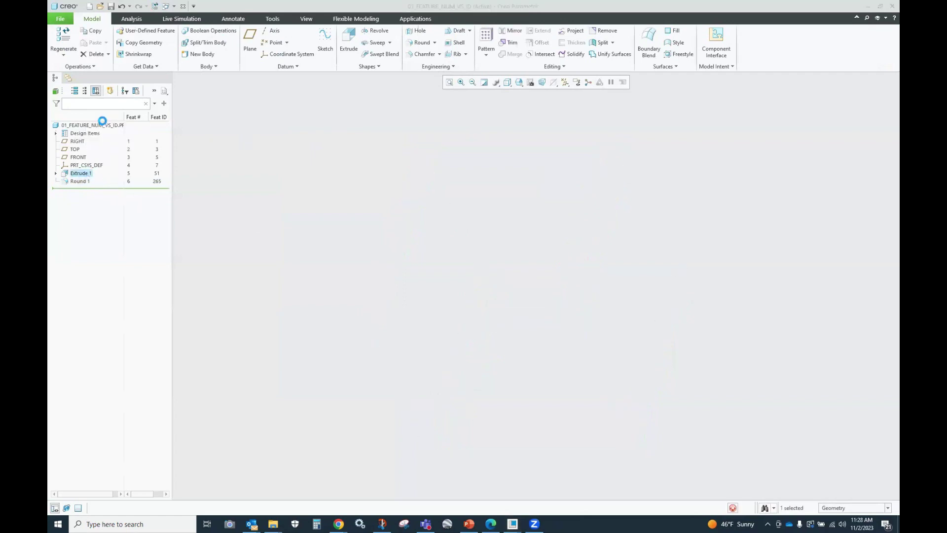
pyautogui.click(262, 102)
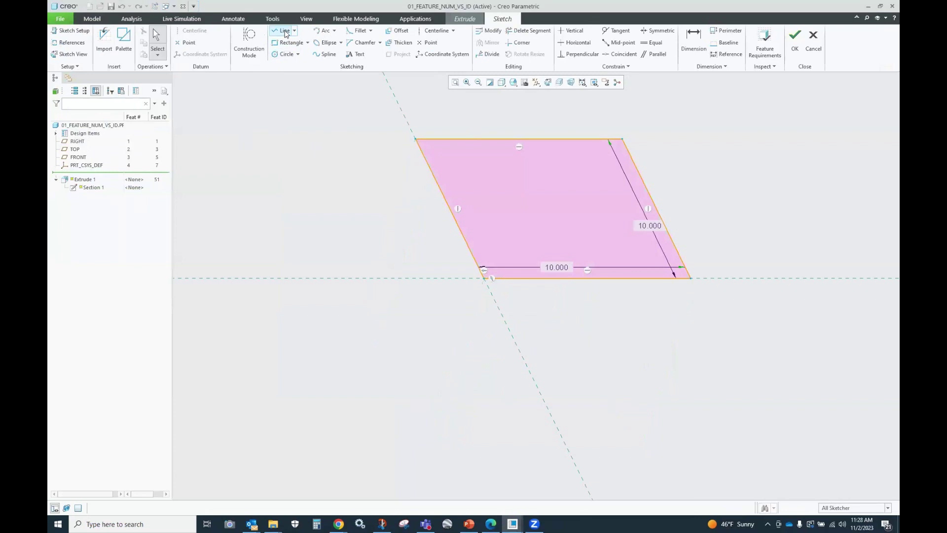
pyautogui.click(417, 139)
pyautogui.click(690, 278)
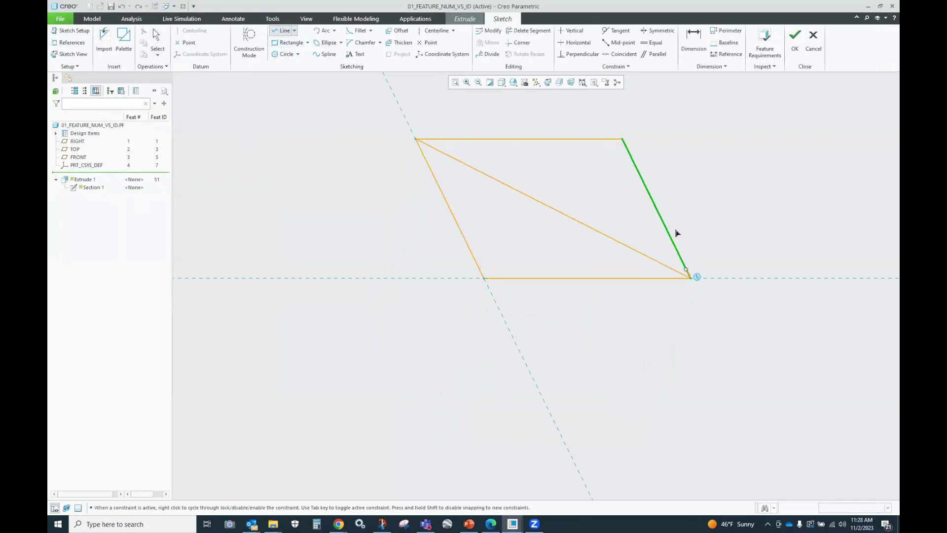
# Delete the two square sides beyond the diagonal to leave a triangular section, and accept the sketch and the extrude
pyautogui.click(529, 30)
pyautogui.click(566, 140)
pyautogui.click(635, 166)
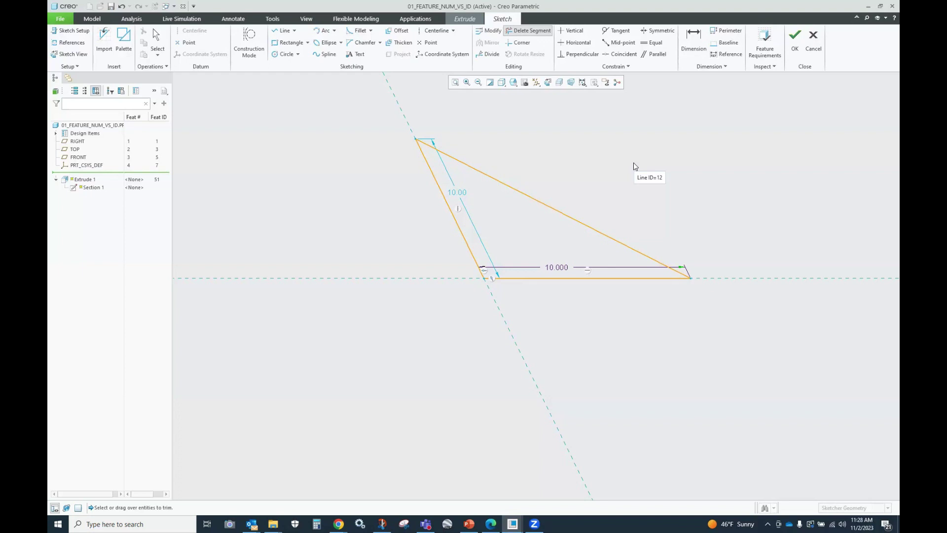
pyautogui.click(794, 40)
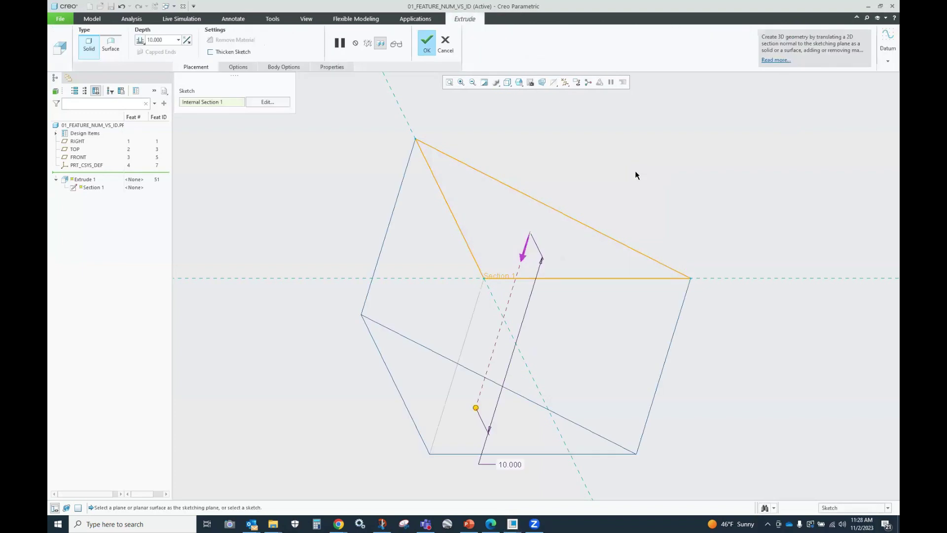
pyautogui.middleClick(635, 175)
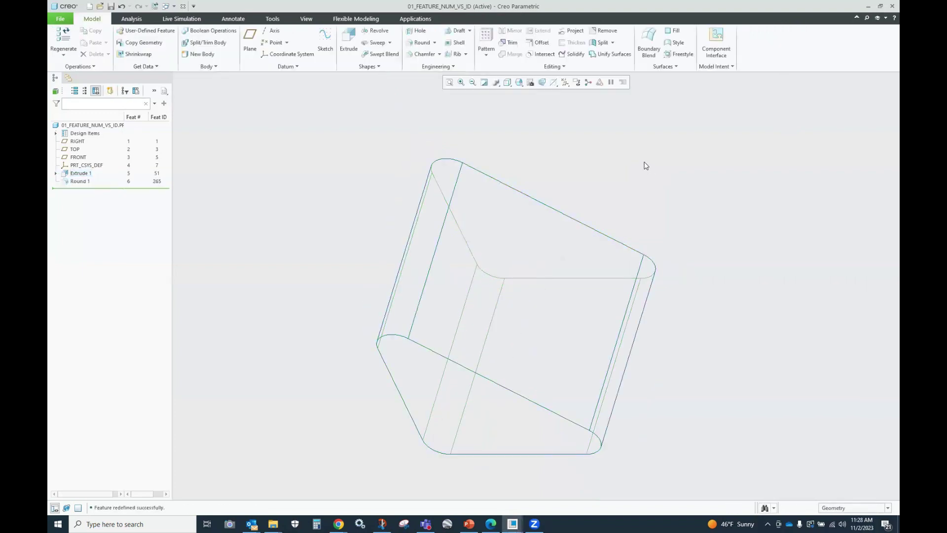
# Open Round 1's definition to check its reference on the triangular extrude, and close it without changes
pyautogui.rightClick(76, 175)
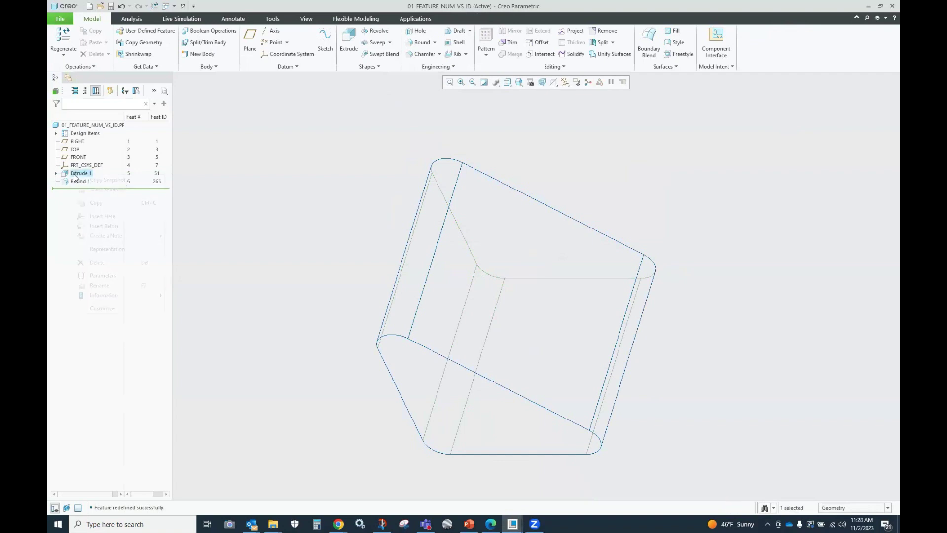
pyautogui.click(77, 181)
pyautogui.rightClick(77, 181)
pyautogui.click(90, 142)
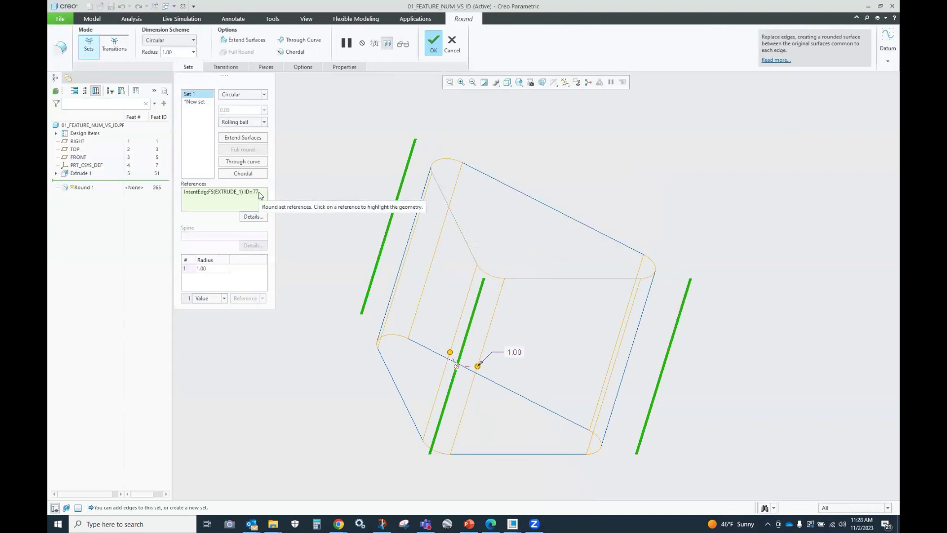
pyautogui.click(433, 44)
pyautogui.click(405, 125)
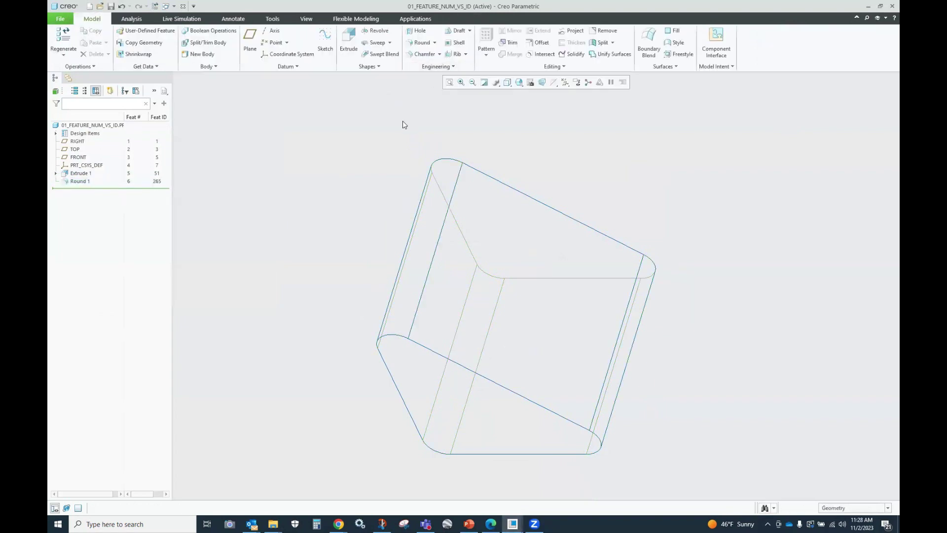
# Undo the triangular section change and sketch a rectangle overlapping the corner of Extrude 1's square section, extending beyond it
pyautogui.click(121, 7)
pyautogui.click(121, 8)
pyautogui.click(79, 176)
pyautogui.click(96, 124)
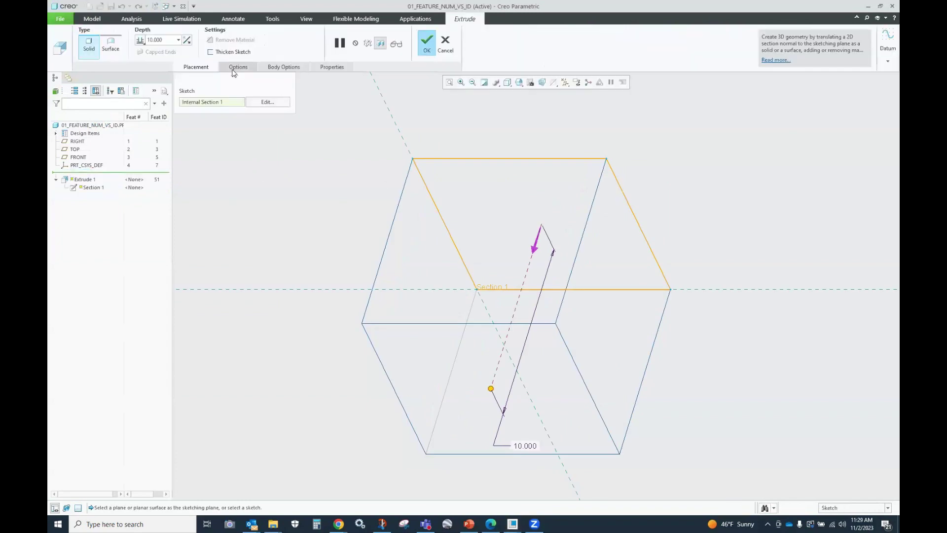
pyautogui.click(267, 102)
pyautogui.click(289, 42)
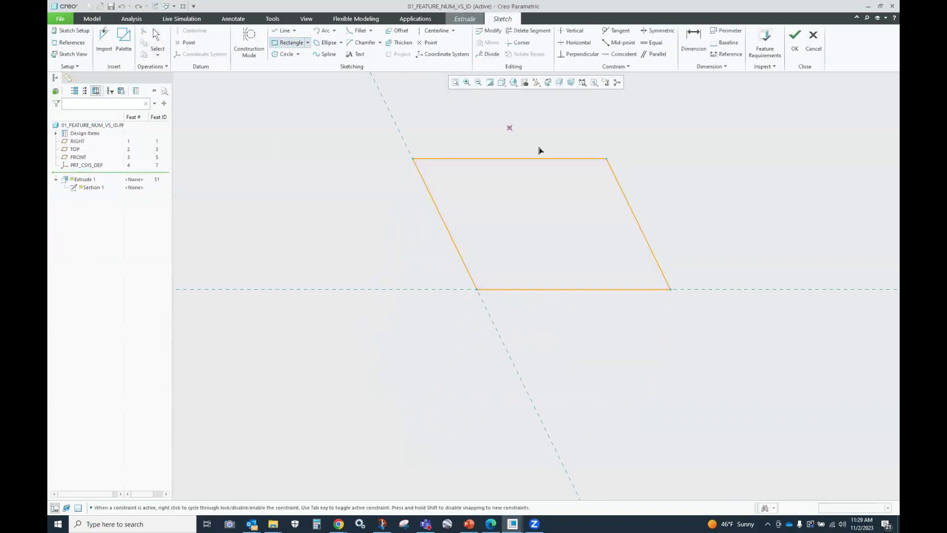
pyautogui.click(541, 209)
pyautogui.click(668, 111)
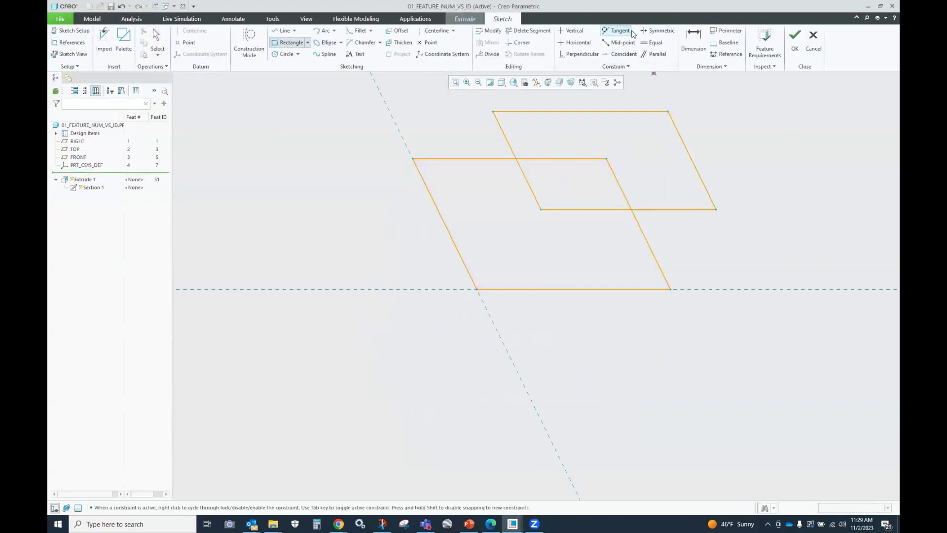
# Delete the overlapping inner segments to merge both rectangles into one outline, and accept the sketch and the extrude
pyautogui.click(527, 31)
pyautogui.moveTo(559, 139); pyautogui.dragTo(595, 220)
pyautogui.click(795, 36)
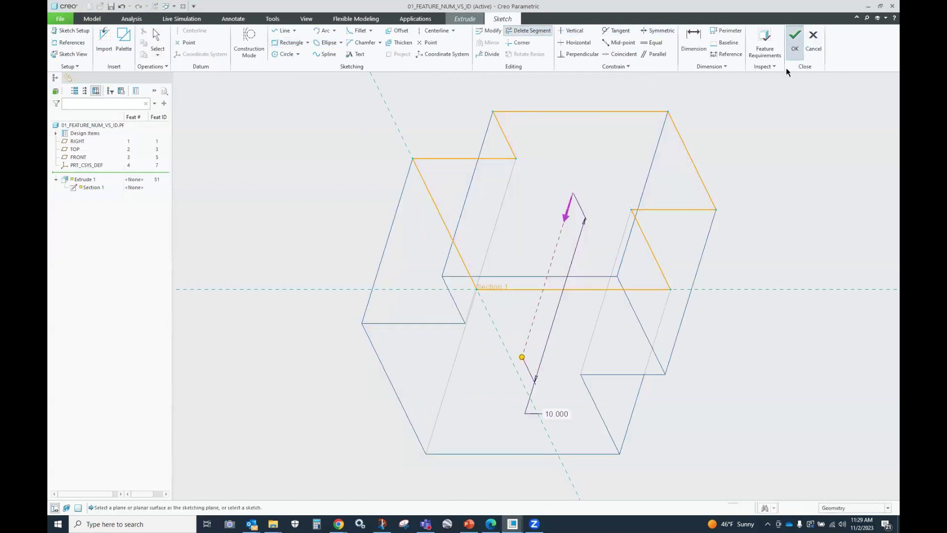
pyautogui.middleClick(771, 123)
# Undo the merged-section change and the intent edge round, back to the plain extruded cube
pyautogui.moveTo(580, 197); pyautogui.dragTo(575, 174, button='middle')
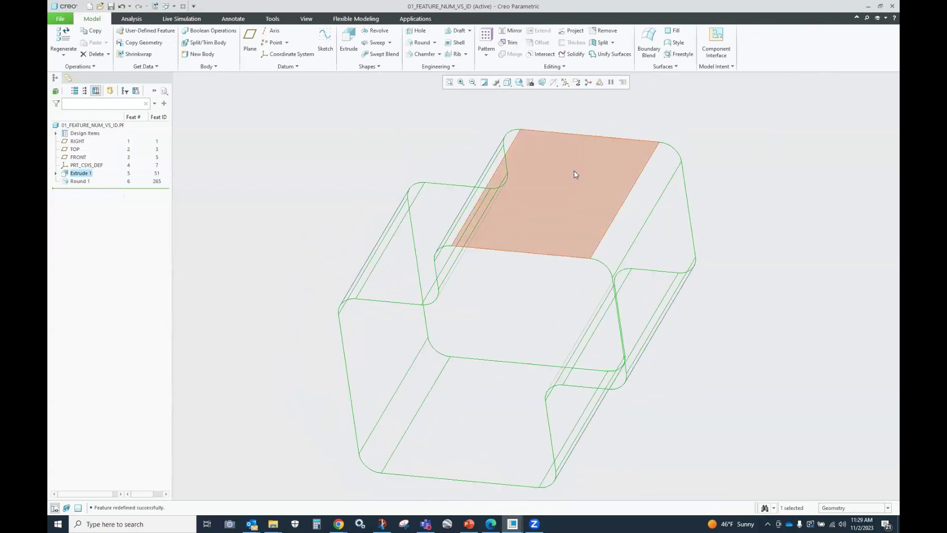
pyautogui.moveTo(647, 195)
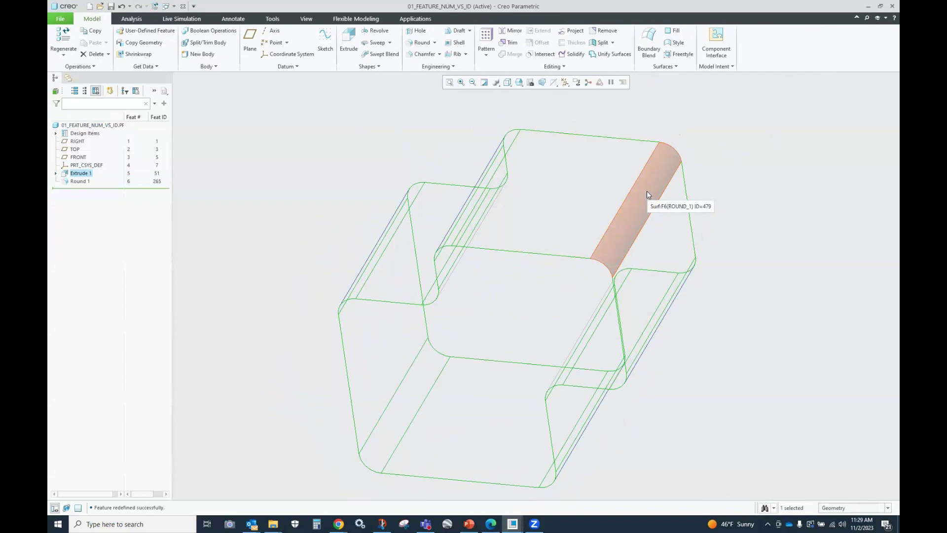
pyautogui.click(519, 82)
pyautogui.click(524, 93)
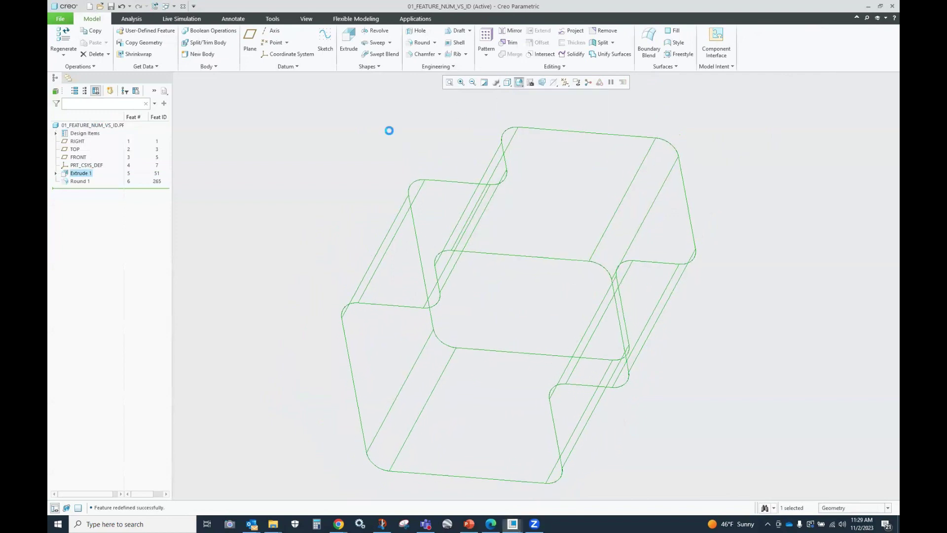
pyautogui.click(121, 7)
pyautogui.click(122, 6)
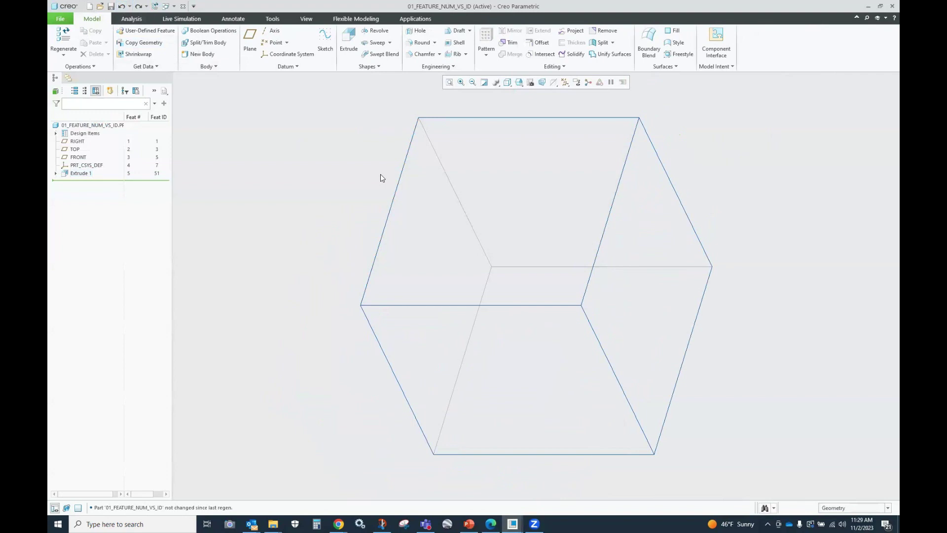
# Start a new round, highlight intent edge ID=77 among the candidates at edge ID=69, and cancel the list without picking it
pyautogui.click(410, 42)
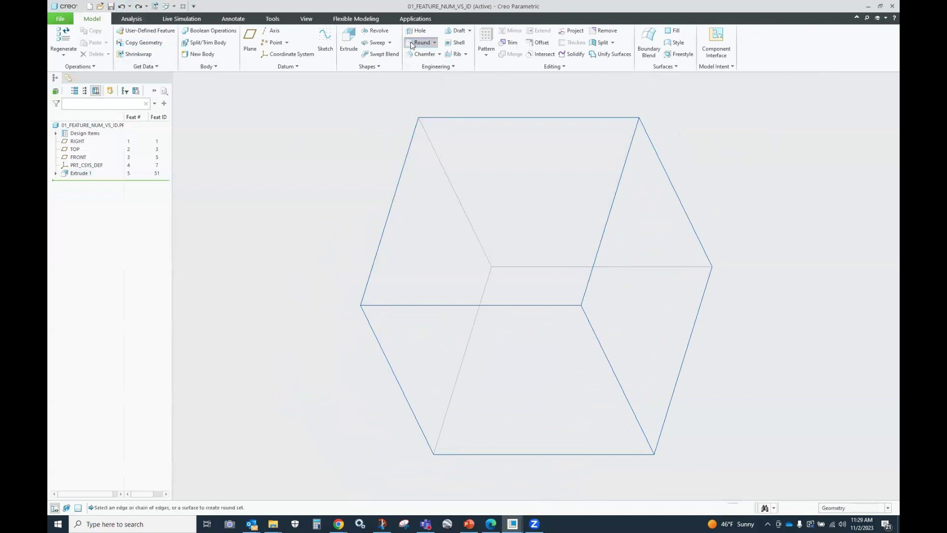
pyautogui.rightClick(621, 178)
pyautogui.click(646, 201)
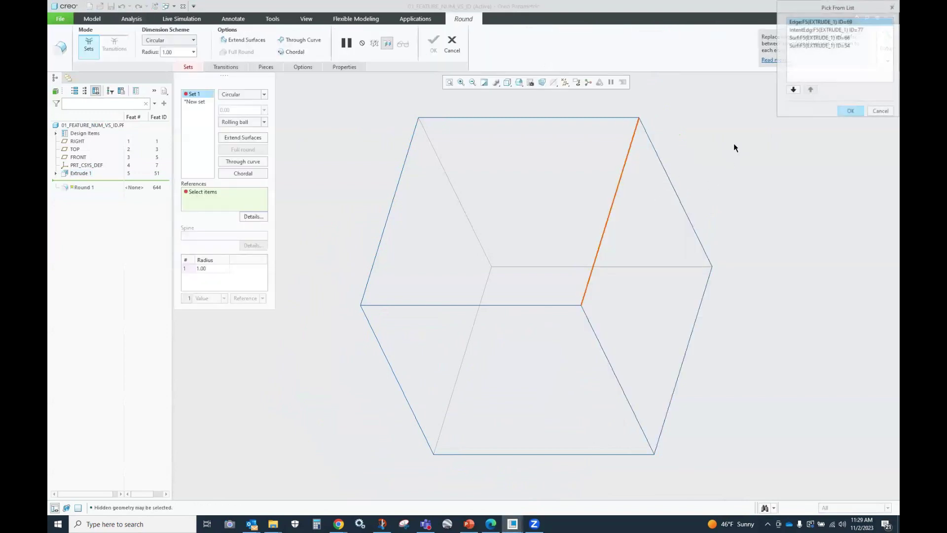
pyautogui.click(798, 31)
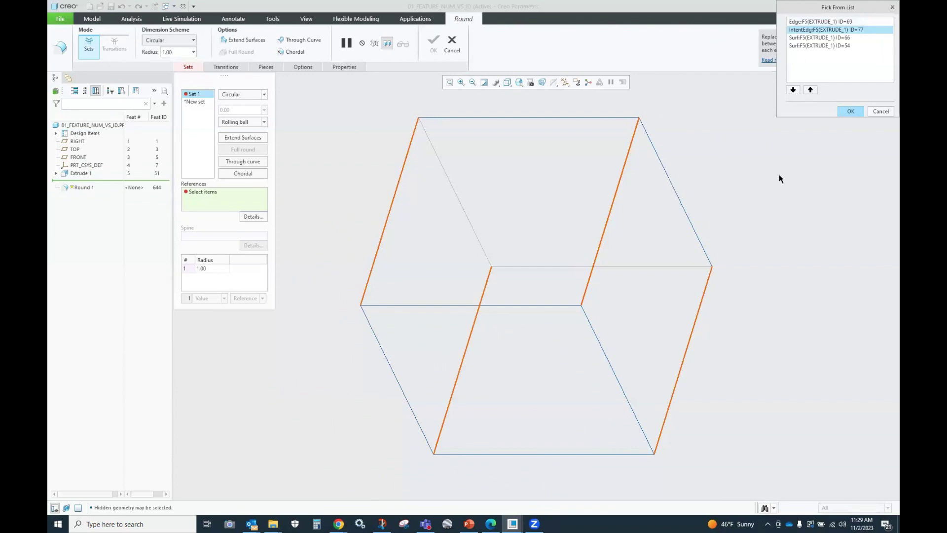
pyautogui.click(878, 111)
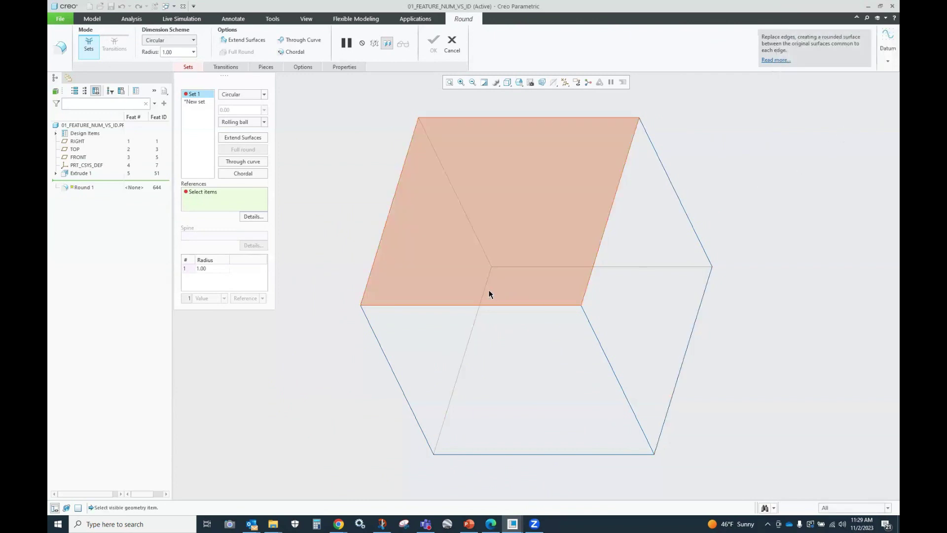
# Highlight intent edge ID=75 among the candidates at the front face's upper edge, and dismiss the list without picking it
pyautogui.rightClick(494, 309)
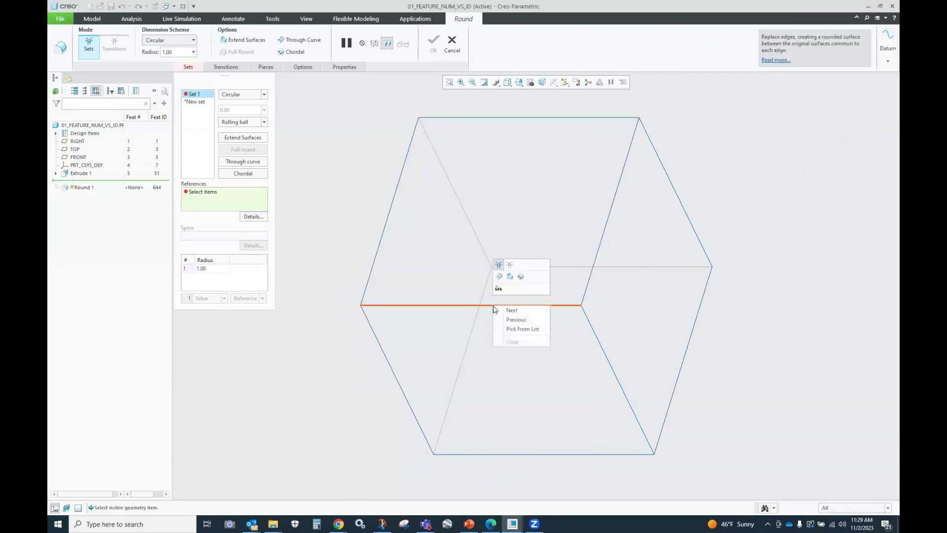
pyautogui.click(522, 329)
pyautogui.click(809, 30)
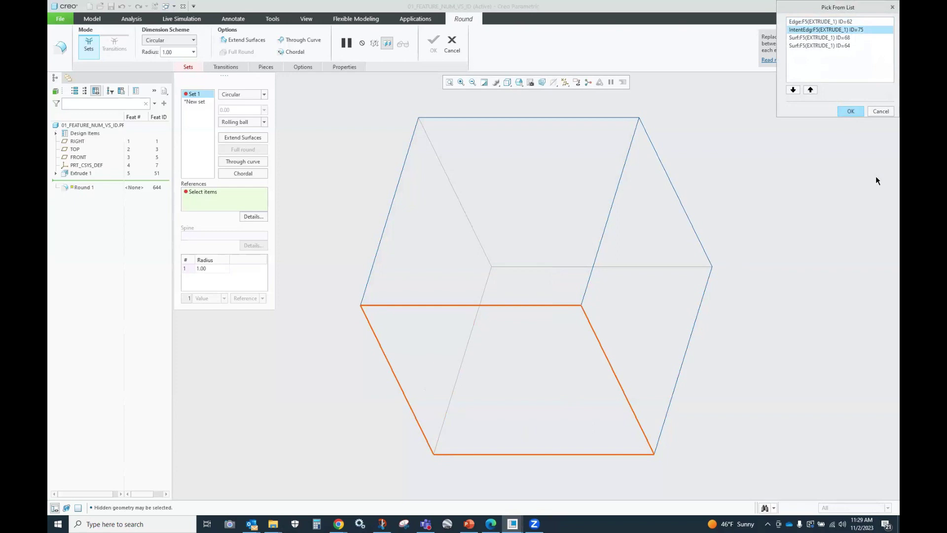
pyautogui.press('Escape')
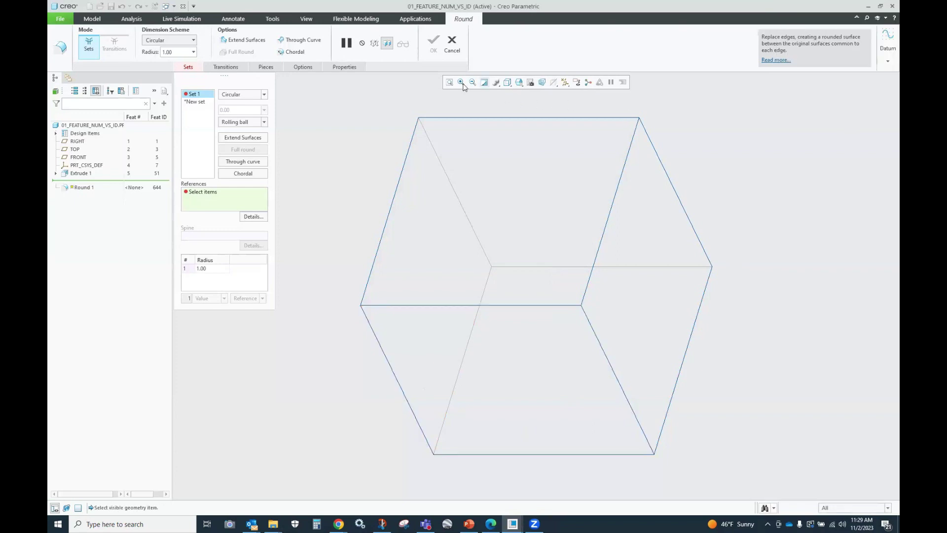
# Highlight intent edge ID=76 among the candidates at the rear face's upper edge, and cancel the list without picking it
pyautogui.rightClick(493, 117)
pyautogui.click(518, 139)
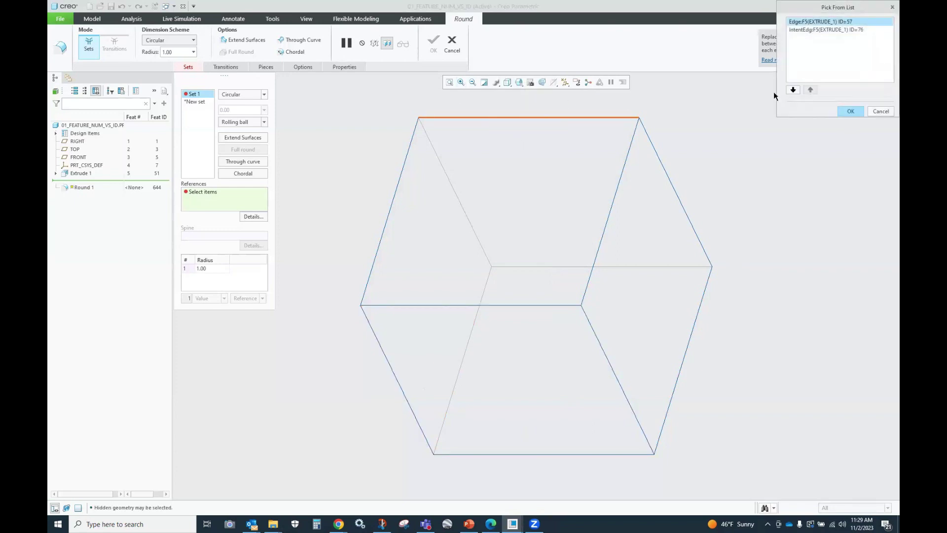
pyautogui.click(828, 30)
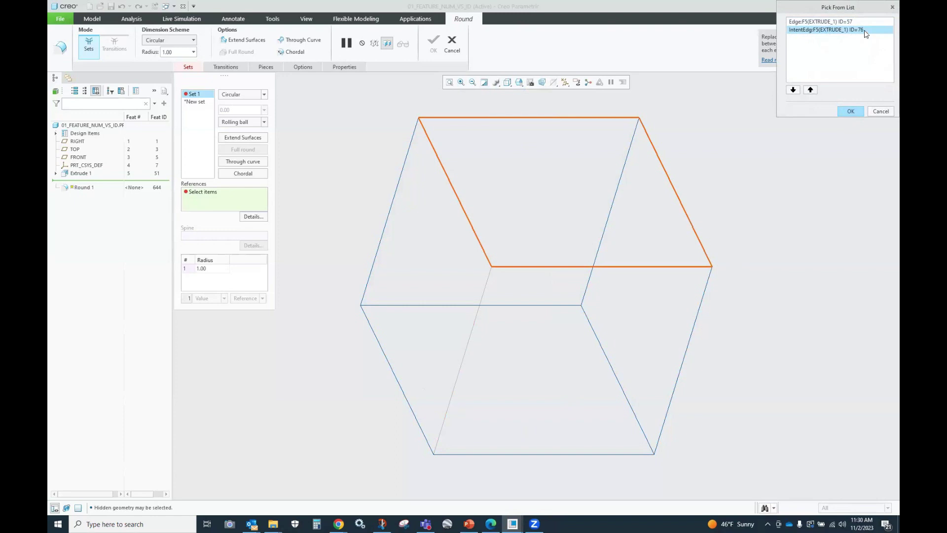
pyautogui.click(871, 113)
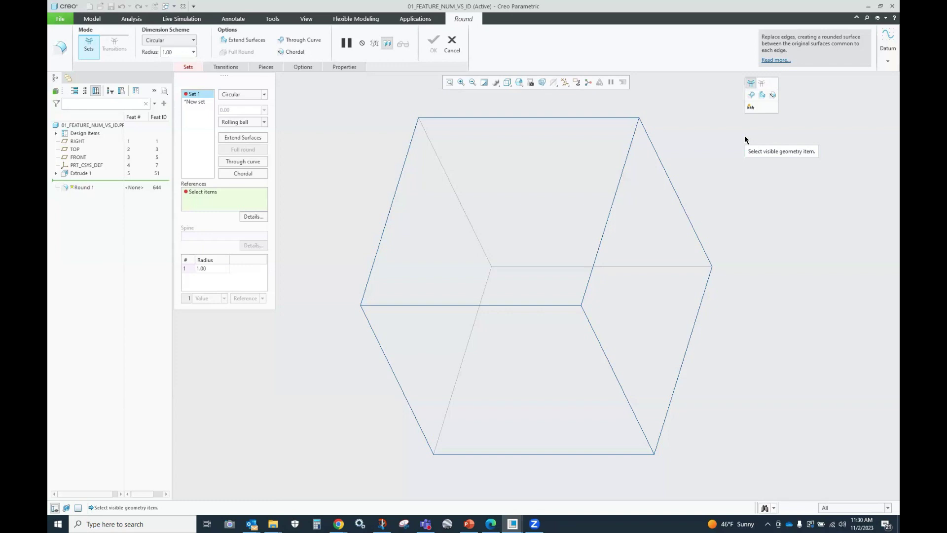
# Cycle through the edge, intent edge and surface candidates listed at edge ID=69, and cancel the list without picking any
pyautogui.rightClick(616, 190)
pyautogui.click(641, 212)
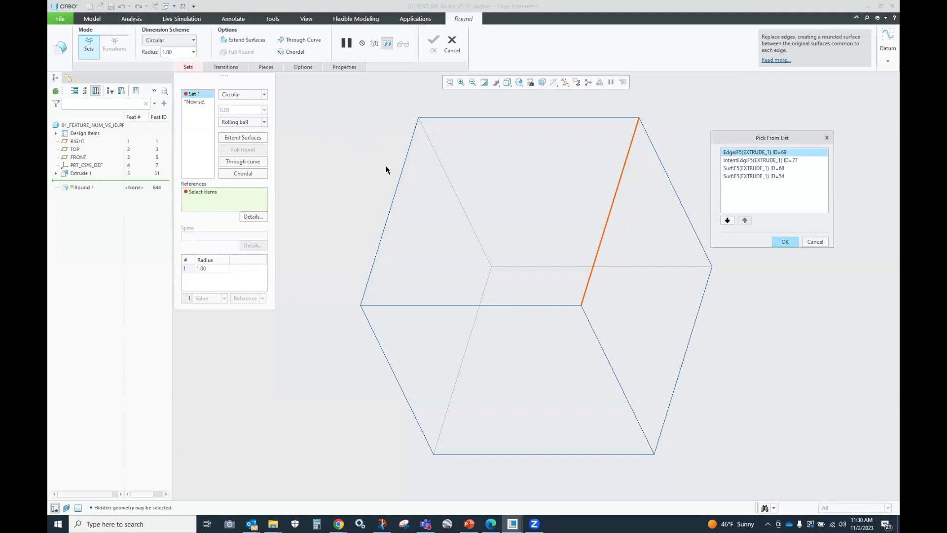
pyautogui.rightClick(332, 164)
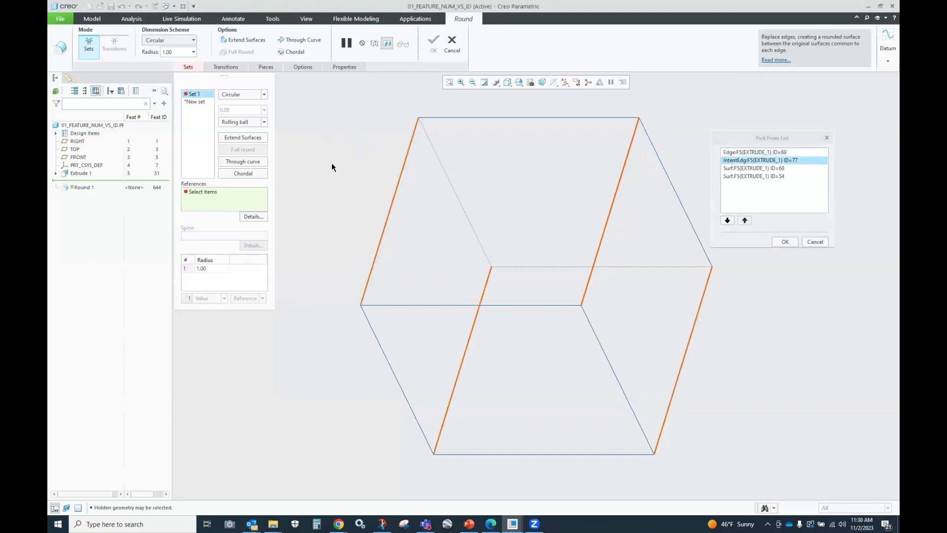
pyautogui.rightClick(332, 164)
pyautogui.rightClick(332, 164)
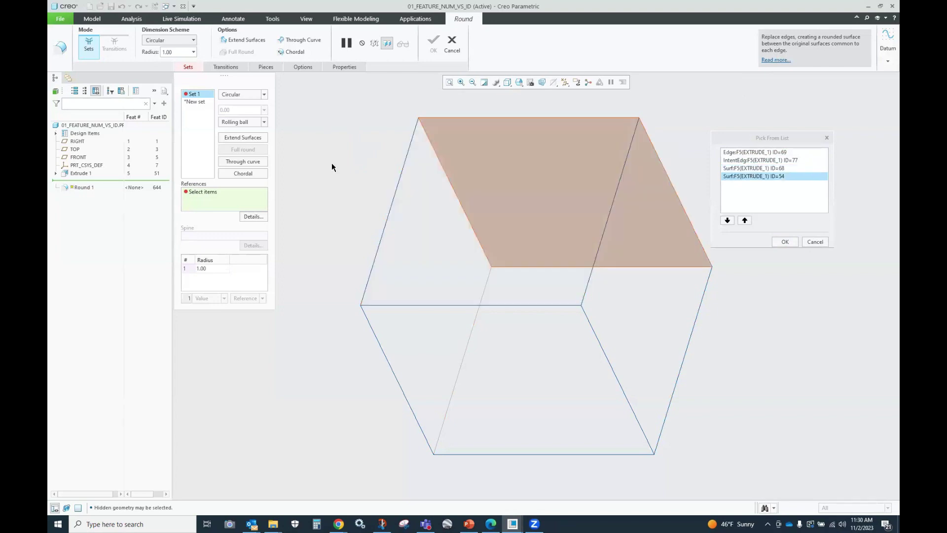
pyautogui.rightClick(332, 164)
pyautogui.rightClick(332, 164)
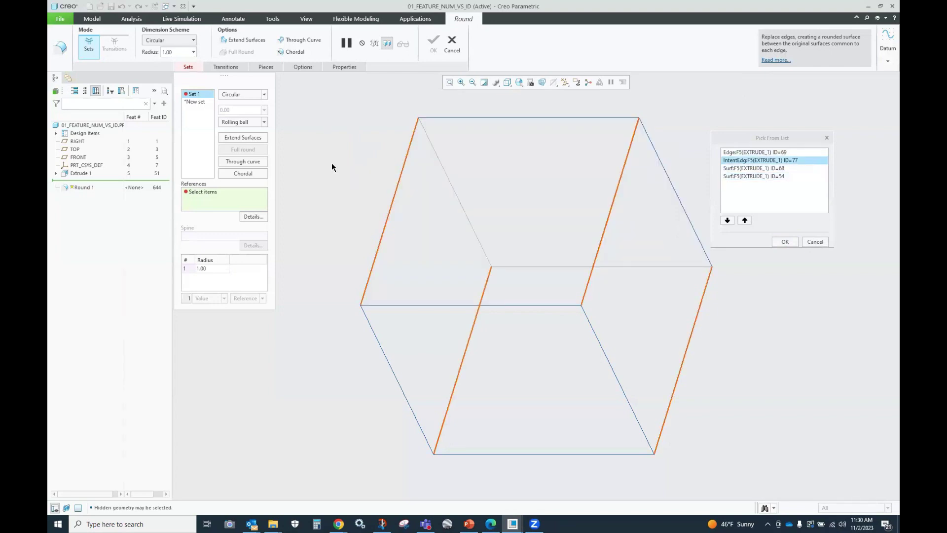
pyautogui.click(823, 241)
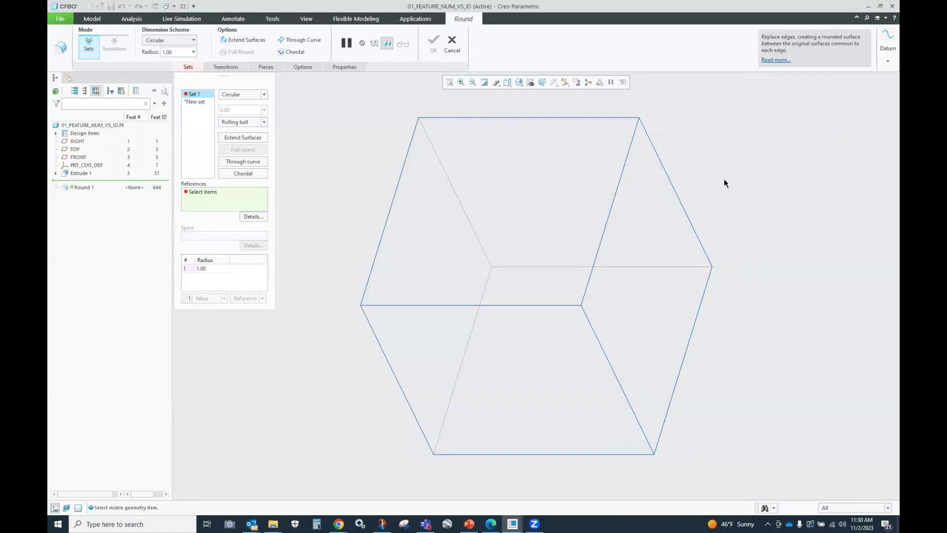
# Cycle through the candidates at edge ID=69, round intent edge ID=77 with radius 1.00, and undo the round
pyautogui.rightClick(617, 191)
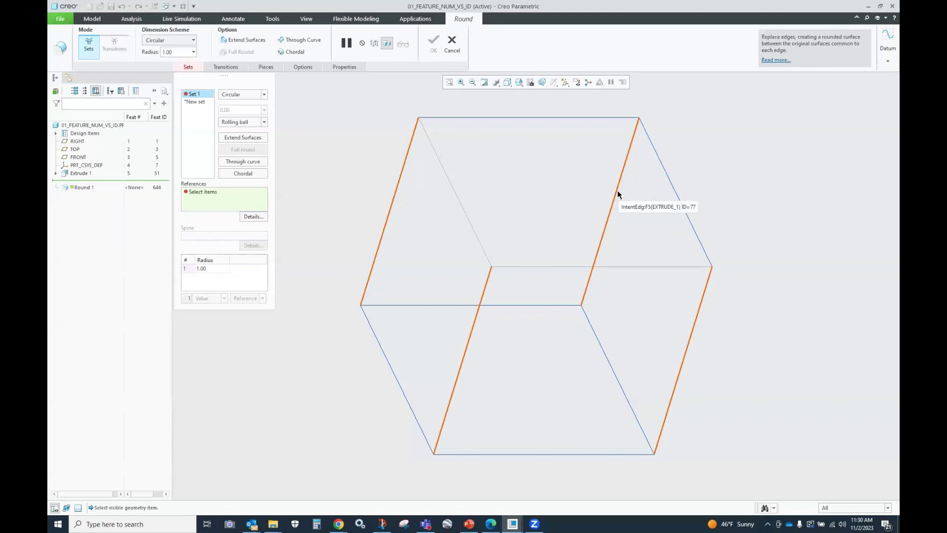
pyautogui.rightClick(617, 191)
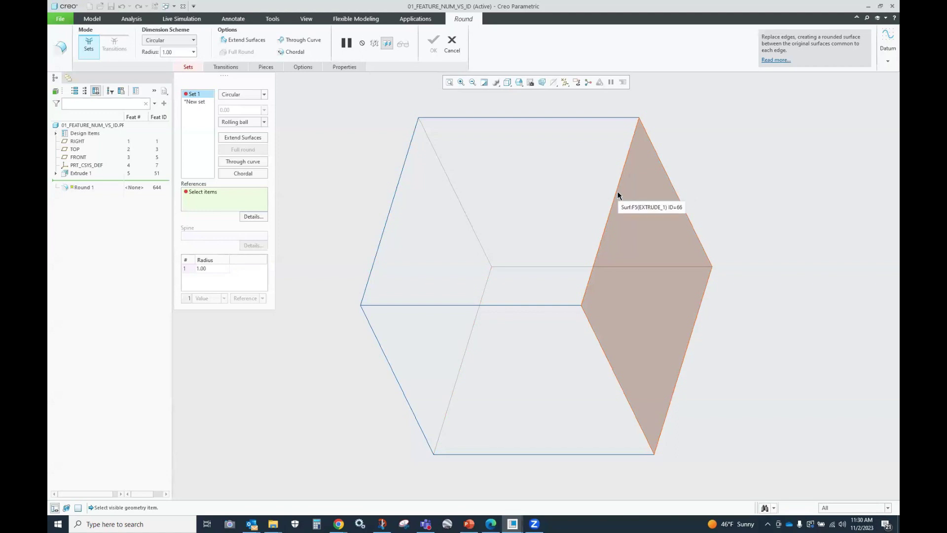
pyautogui.rightClick(618, 192)
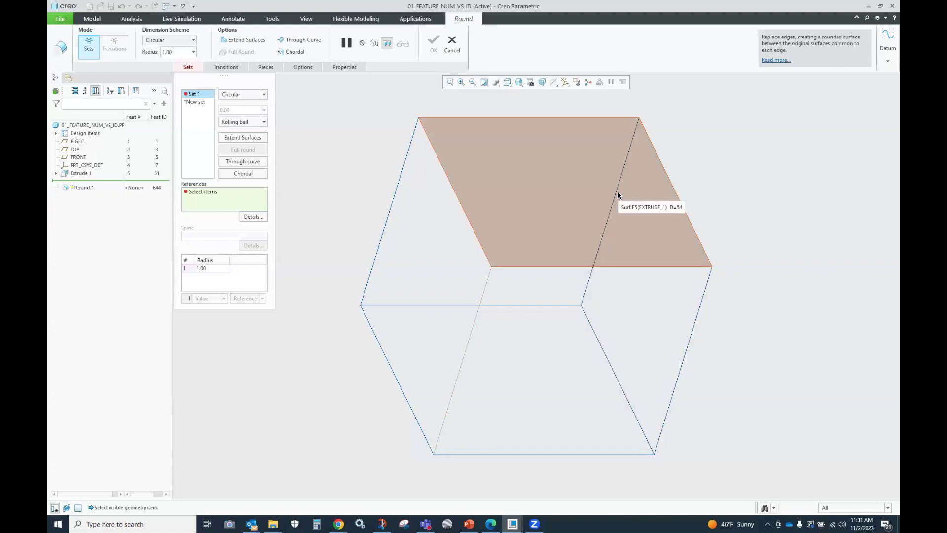
pyautogui.rightClick(617, 195)
pyautogui.rightClick(618, 193)
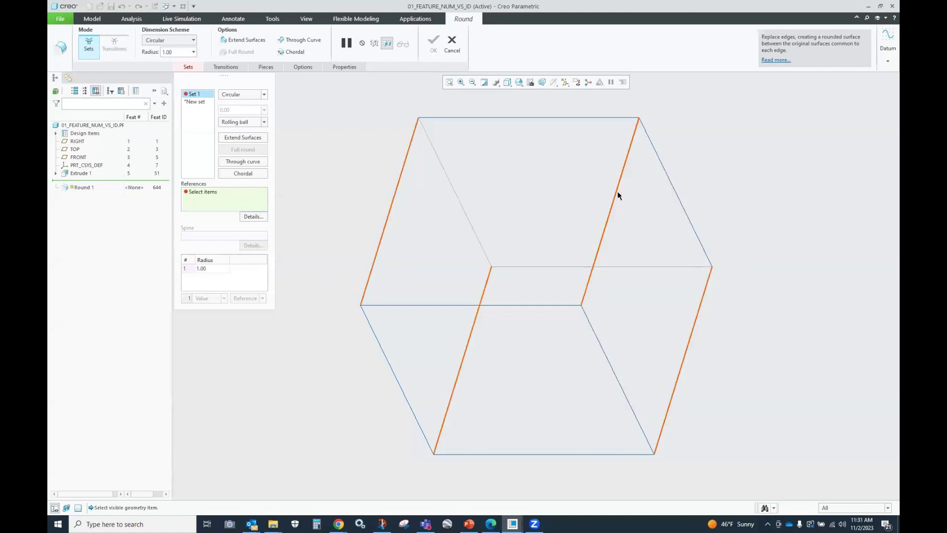
pyautogui.click(617, 192)
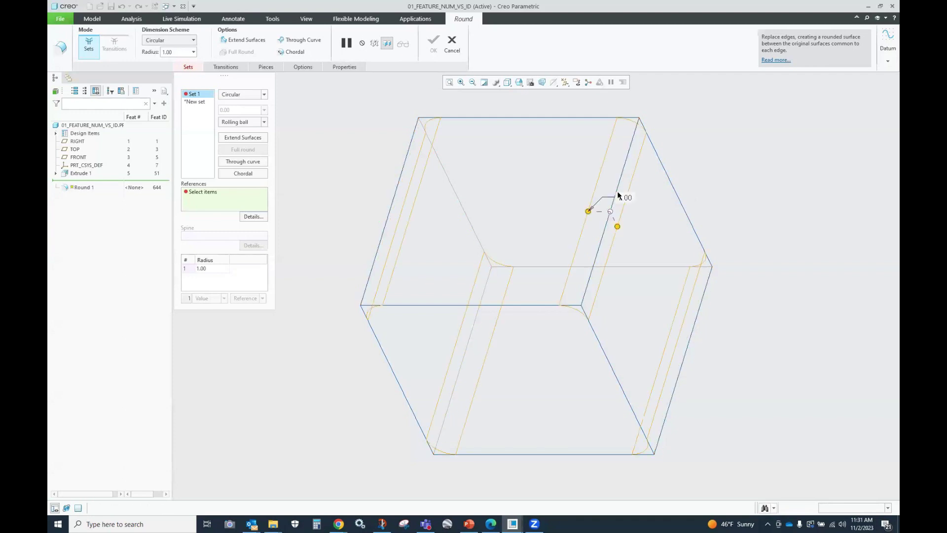
pyautogui.middleClick(686, 202)
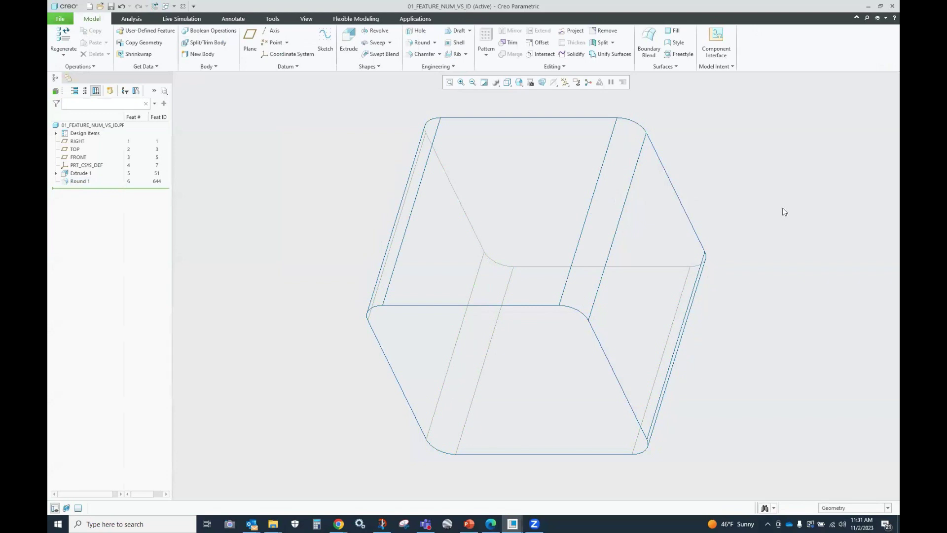
pyautogui.click(121, 6)
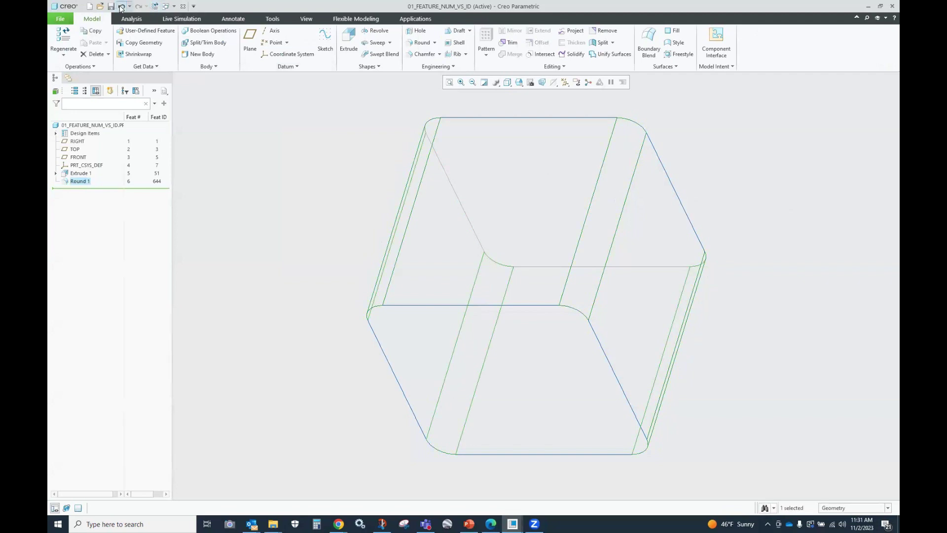
# Repeat the 1.00 radius round on the cube's four-edge intent edge, and undo it
pyautogui.click(419, 43)
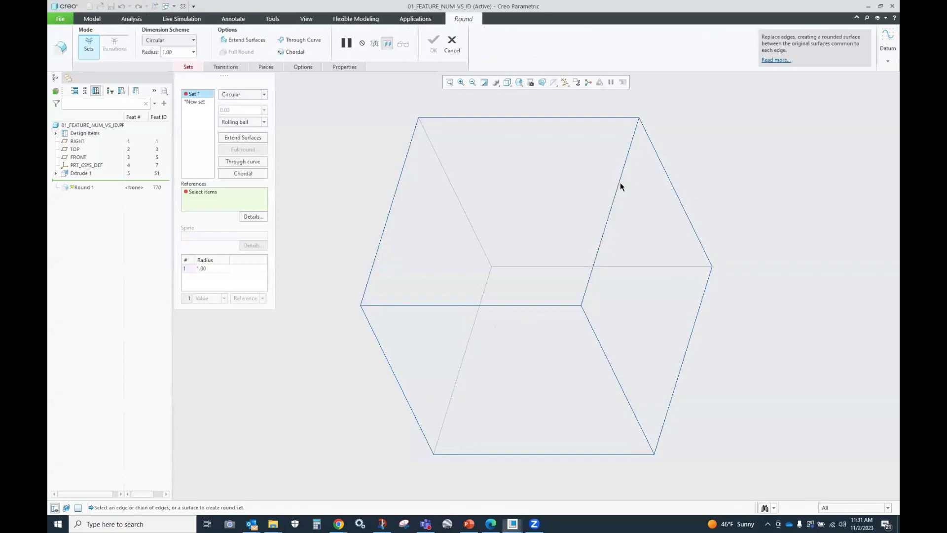
pyautogui.click(620, 182)
pyautogui.middleClick(620, 182)
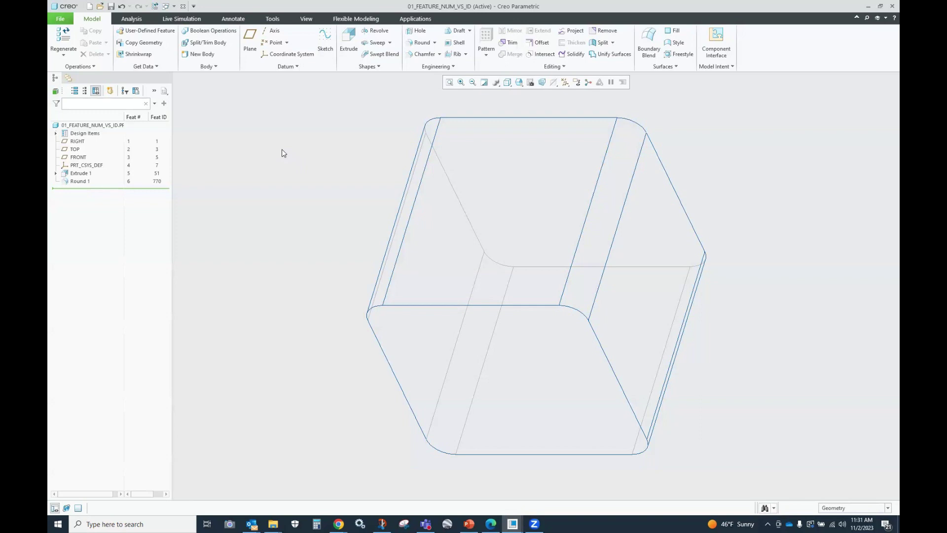
pyautogui.click(122, 7)
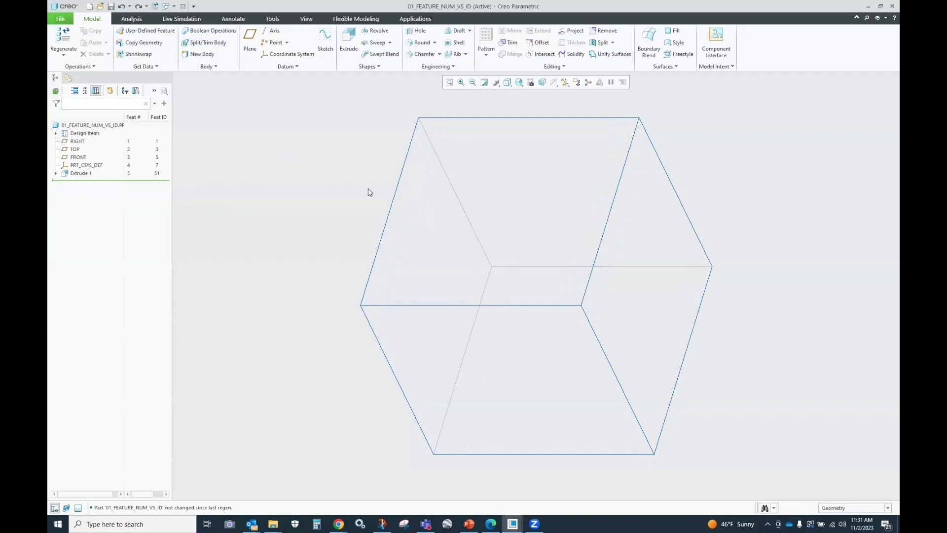
# Round all four parallel edges of the extrusion through their intent edge with a radius of 1.00
pyautogui.click(418, 43)
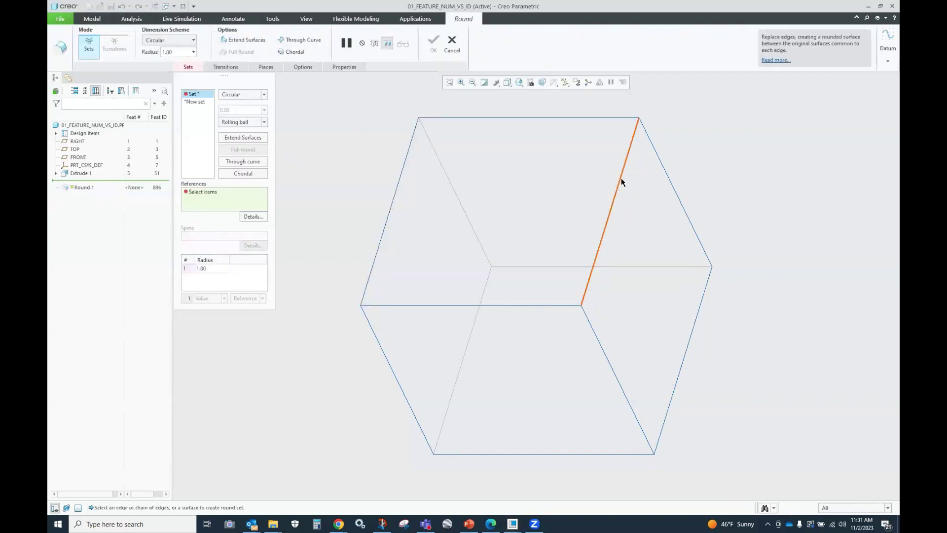
pyautogui.click(620, 180)
pyautogui.middleClick(619, 179)
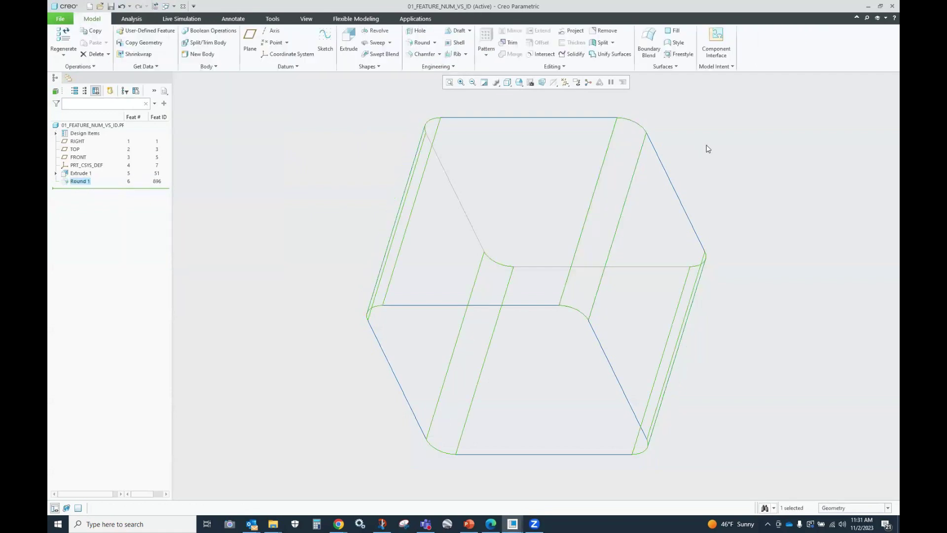
# Remove the single round surface between surfaces ID=66 and ID=68, and undo the removal
pyautogui.click(624, 167)
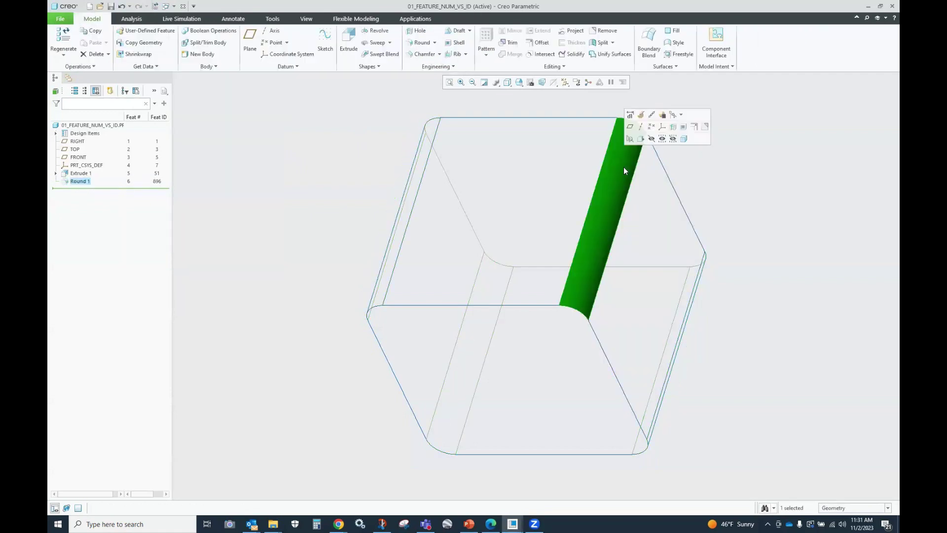
pyautogui.click(706, 127)
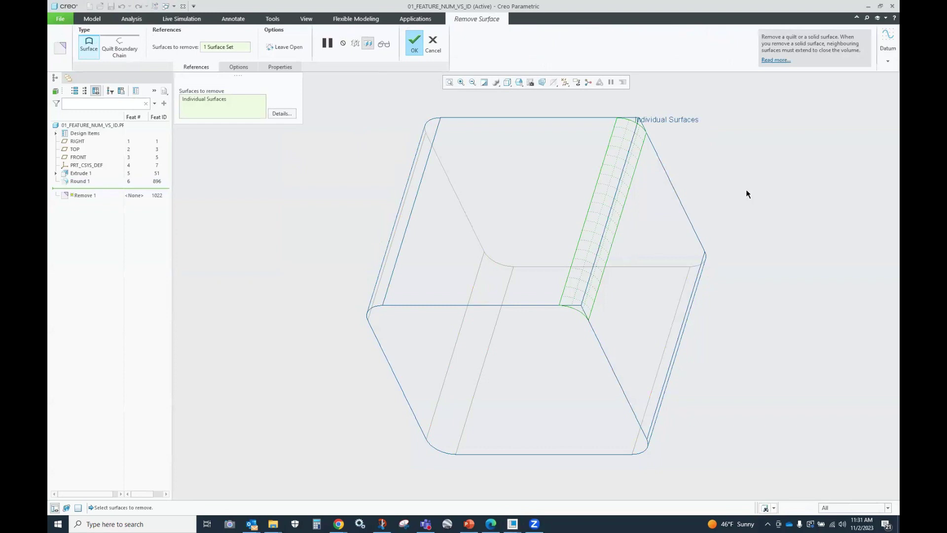
pyautogui.middleClick(747, 194)
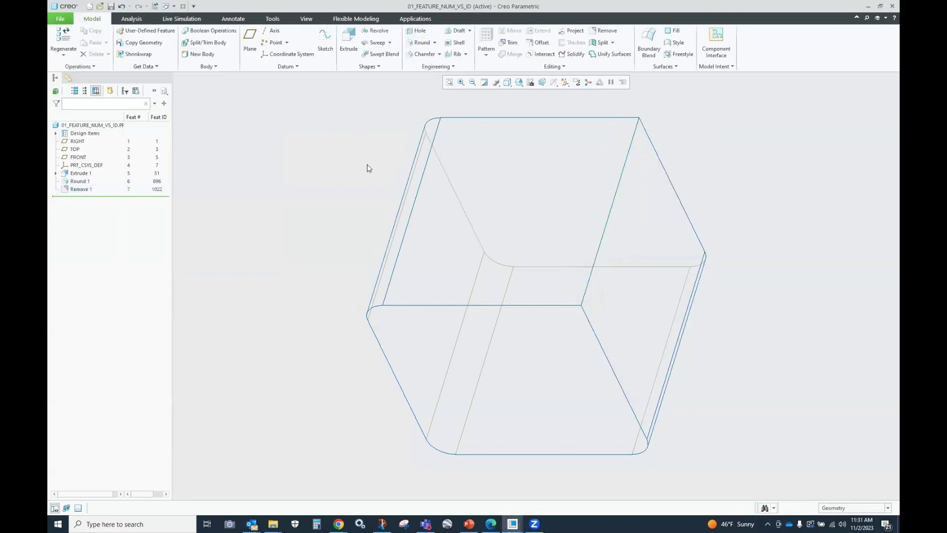
pyautogui.click(122, 6)
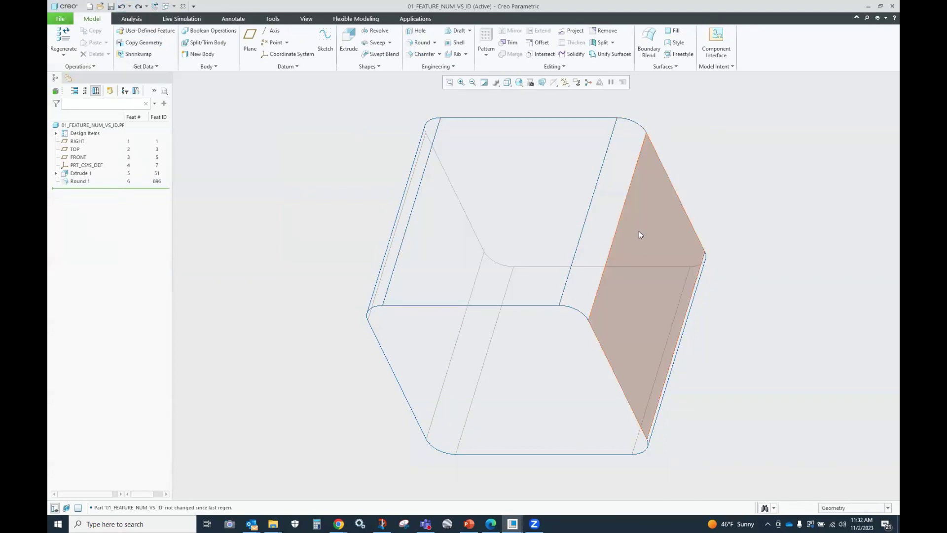
# Try a surface-to-surface round between surfaces ID=68 and ID=66 with a radius of about 1.88, and cancel it
pyautogui.click(417, 43)
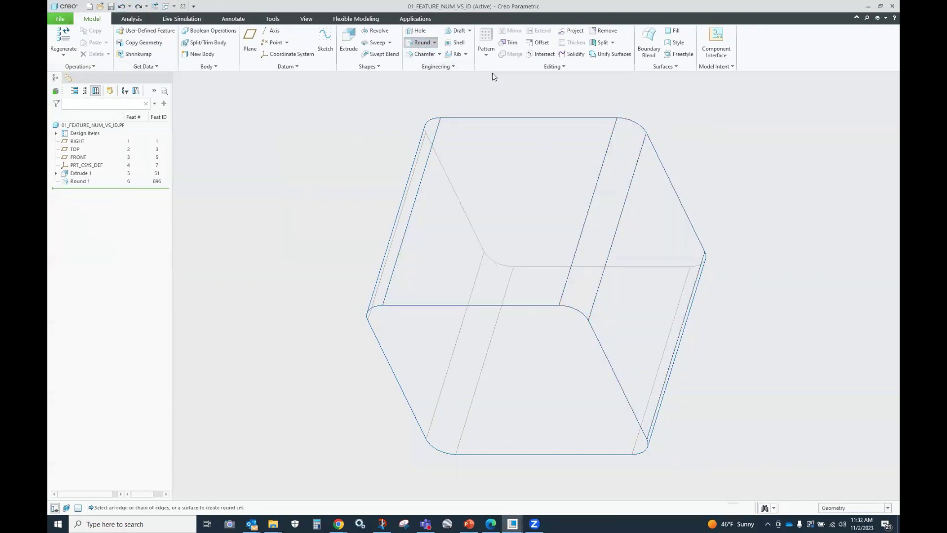
pyautogui.click(567, 164)
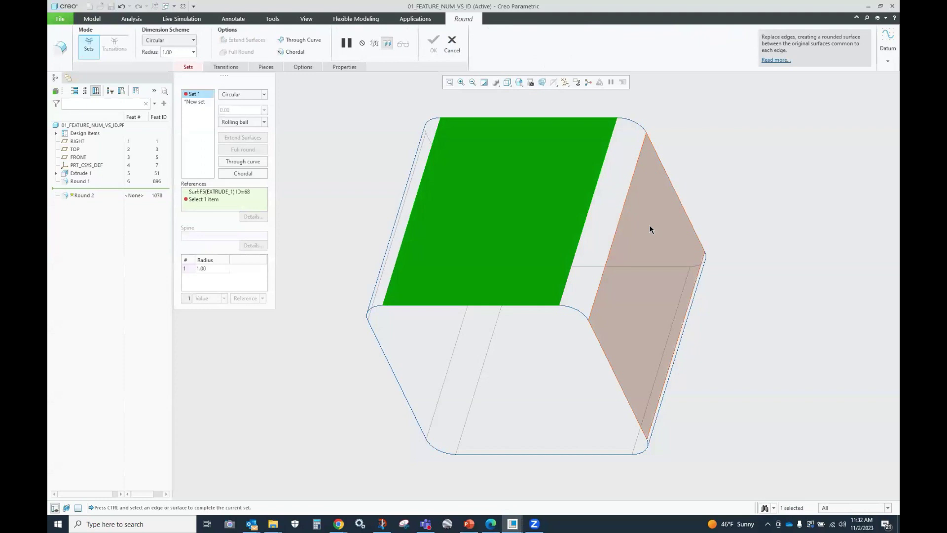
pyautogui.keyDown('ctrl'); pyautogui.click(649, 226); pyautogui.keyUp('ctrl')
pyautogui.moveTo(646, 213); pyautogui.dragTo(637, 196)
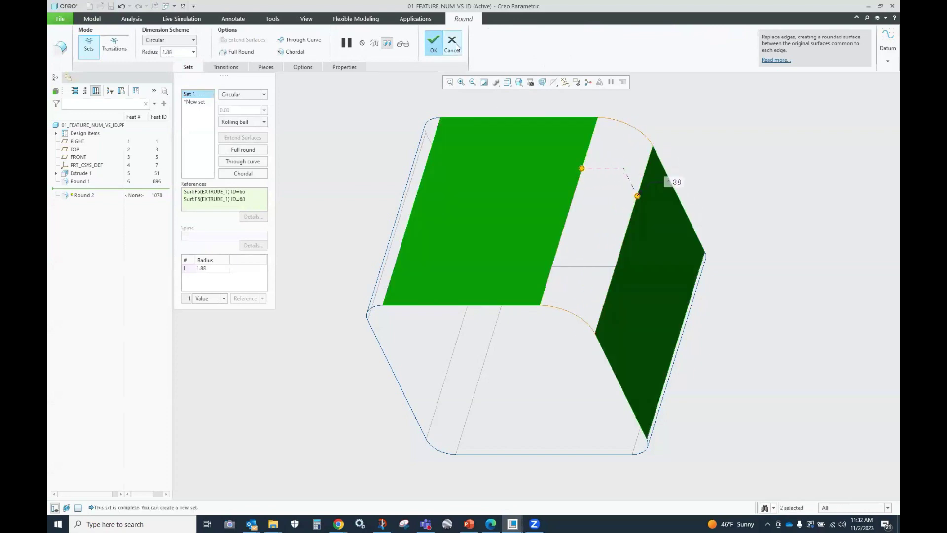
pyautogui.click(454, 45)
pyautogui.click(472, 277)
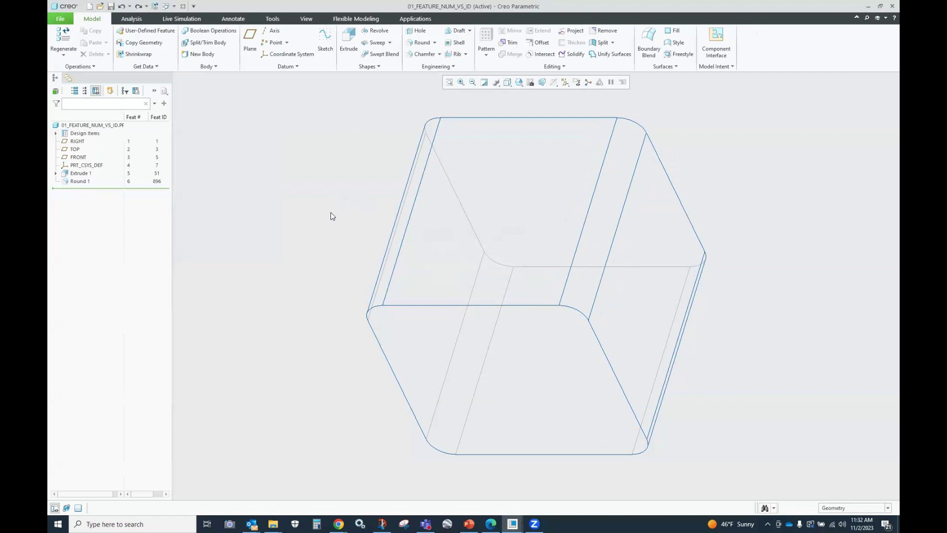
# Look up the datum Reference command and undo the round on the cube's four edges
pyautogui.click(289, 66)
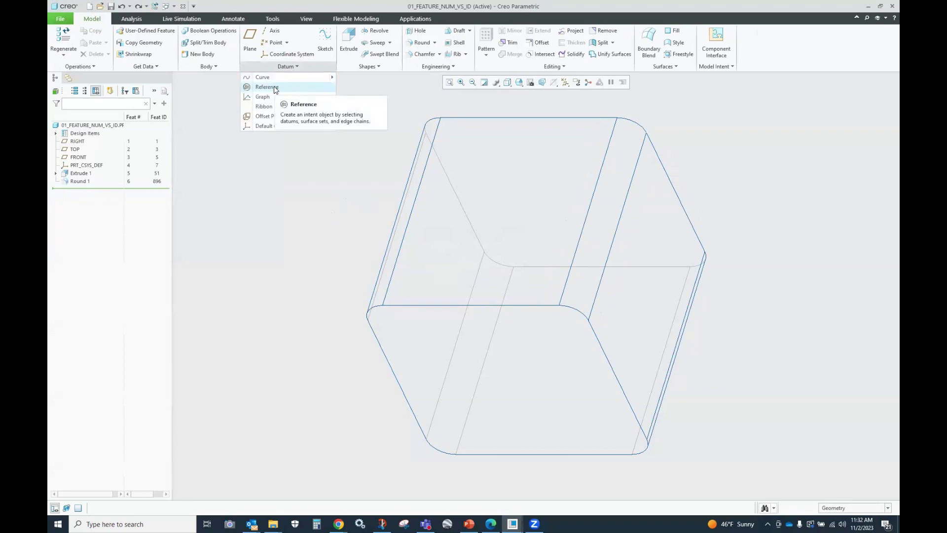
pyautogui.click(241, 170)
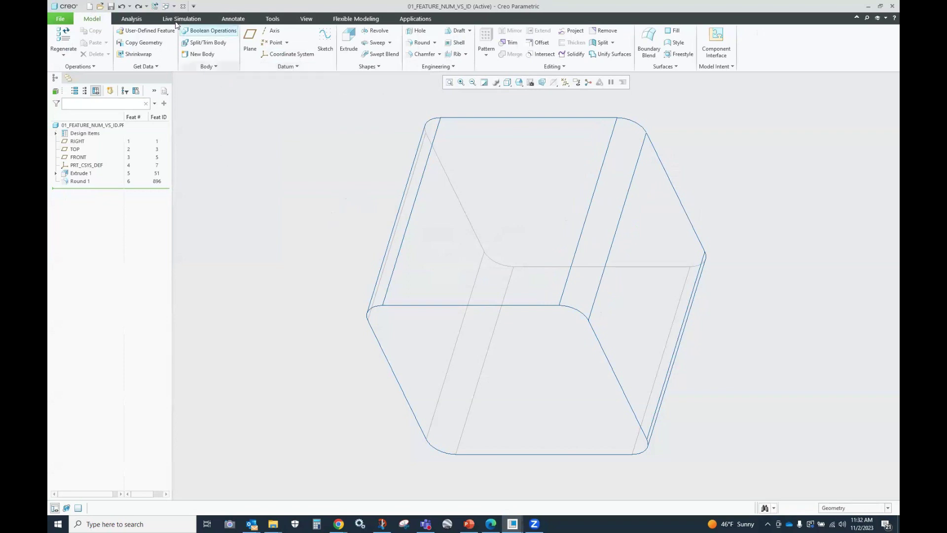
pyautogui.click(123, 7)
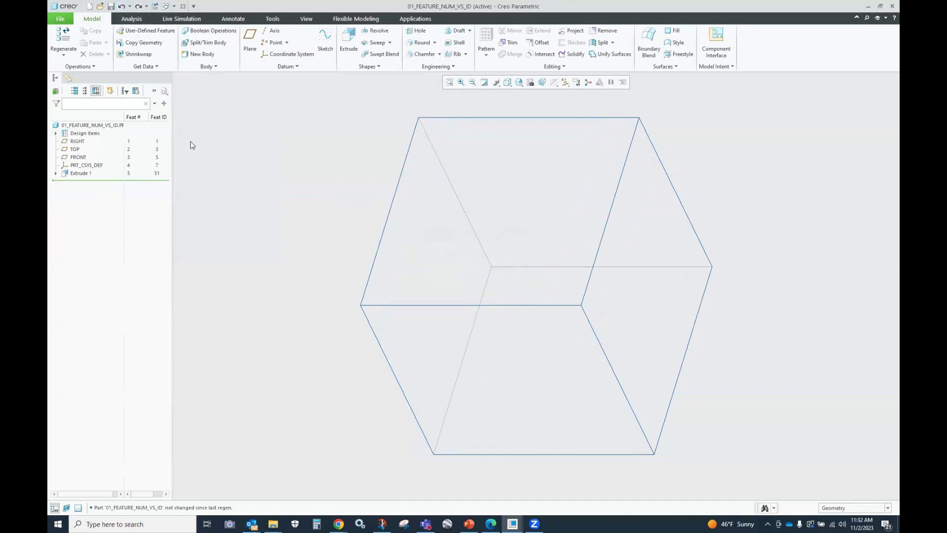
# Start a datum Reference feature, move its dialog beside the cube, and review the available intent types
pyautogui.click(286, 66)
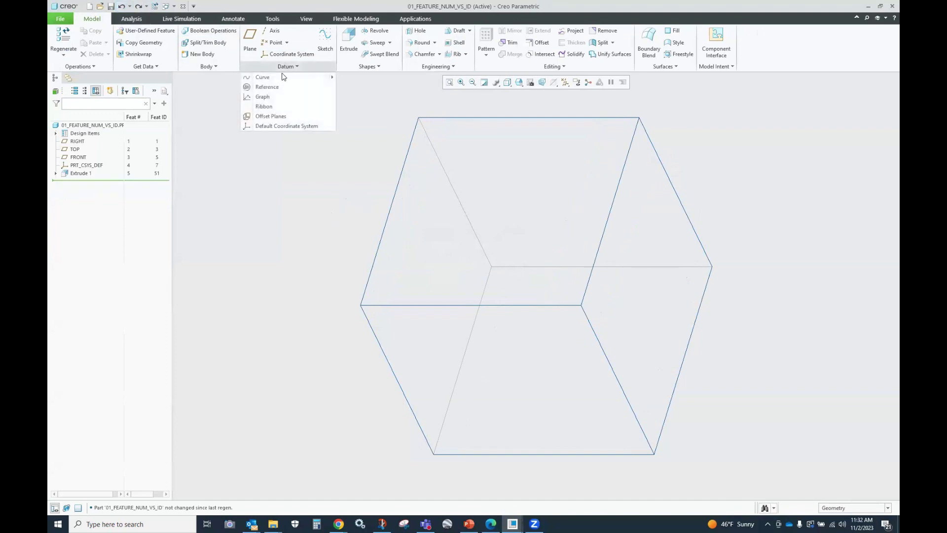
pyautogui.click(273, 89)
pyautogui.keyDown('shift'); pyautogui.moveTo(545, 205); pyautogui.dragTo(411, 208, button='middle'); pyautogui.keyUp('shift')
pyautogui.moveTo(813, 79); pyautogui.dragTo(564, 134)
pyautogui.click(637, 164)
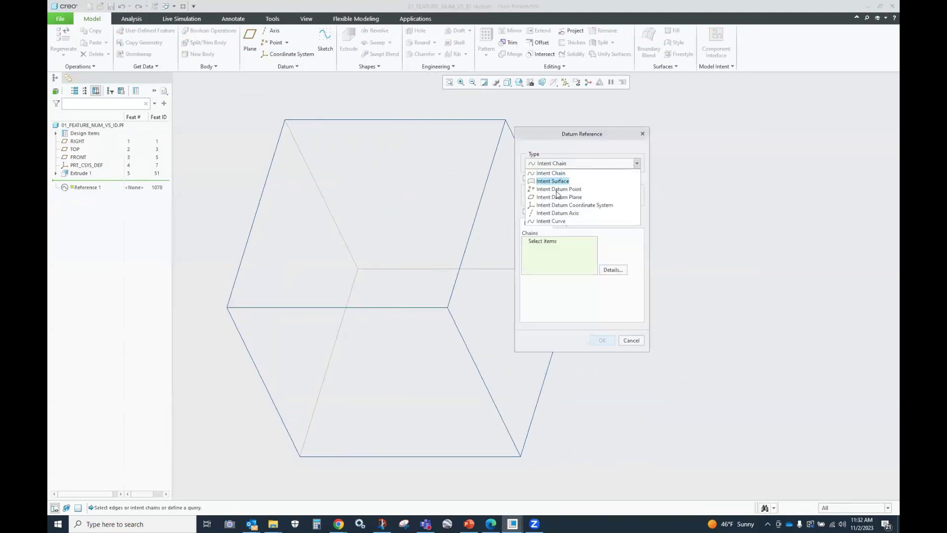
pyautogui.click(556, 136)
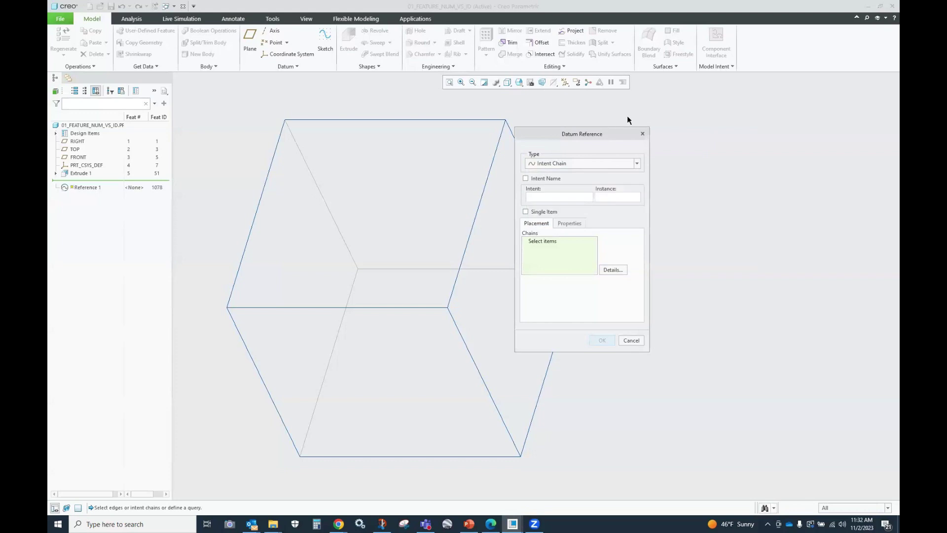
# Set the reference type to Intent Chain and add Extrude 1's four-edge intent edge ID=77 as the chain
pyautogui.moveTo(586, 137); pyautogui.dragTo(646, 125)
pyautogui.click(699, 152)
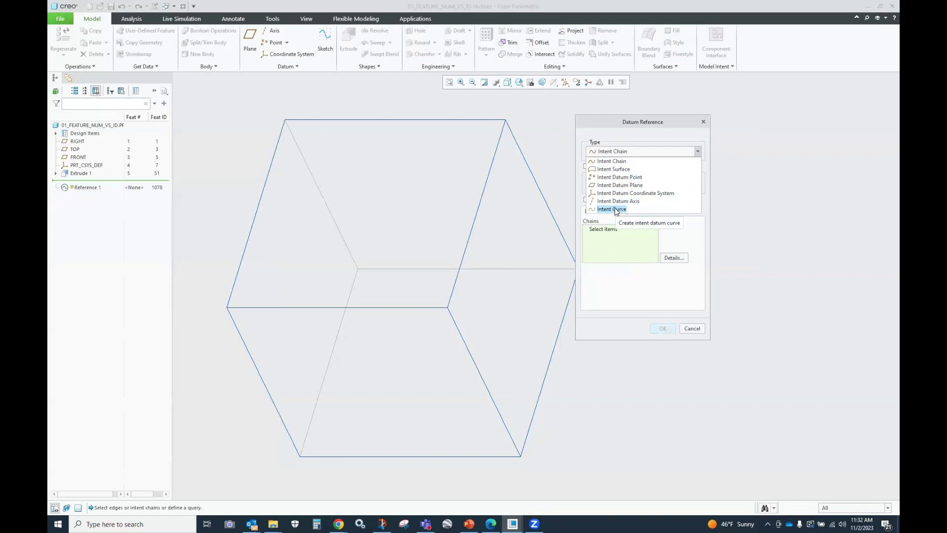
pyautogui.click(598, 162)
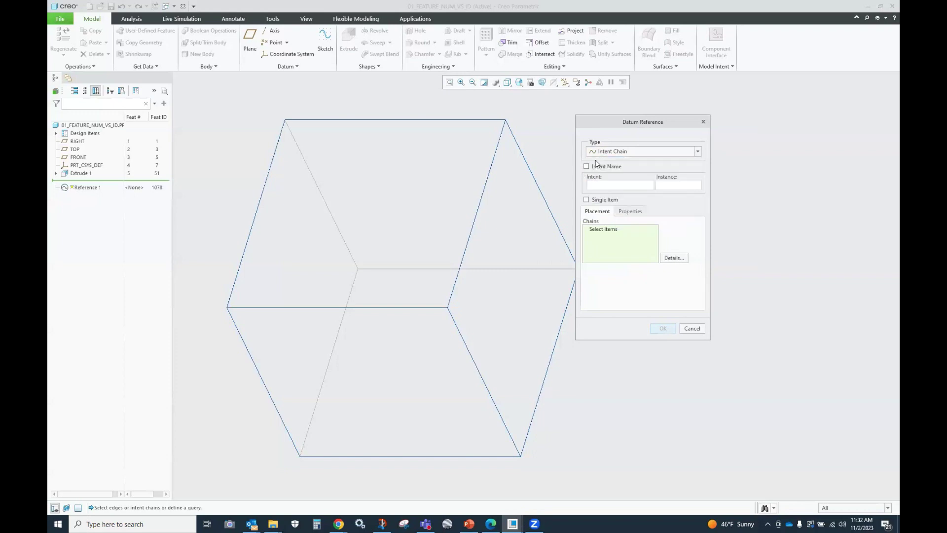
pyautogui.click(484, 185)
pyautogui.click(485, 187)
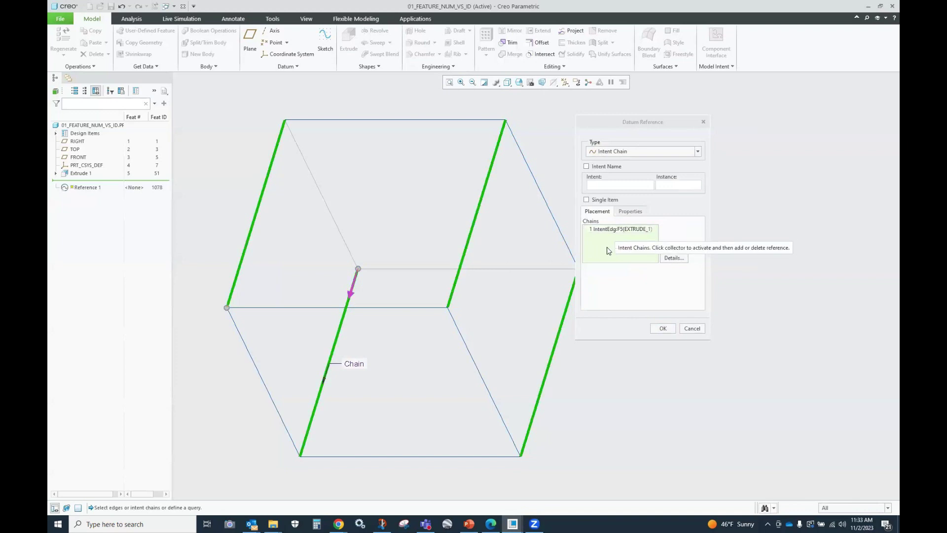
# Exclude the edge between surfaces ID=66 and ID=68 from the chain and create the datum reference
pyautogui.click(673, 258)
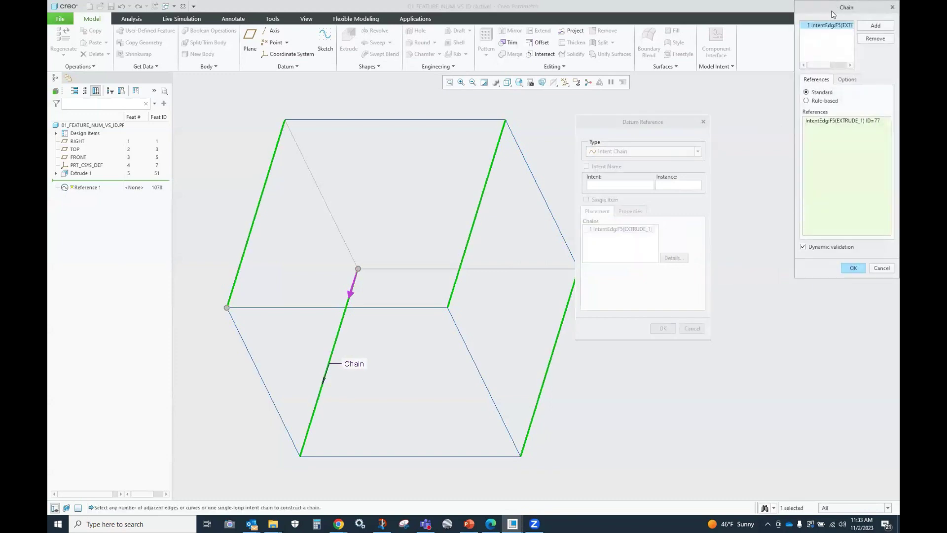
pyautogui.moveTo(833, 14); pyautogui.dragTo(696, 118)
pyautogui.click(711, 183)
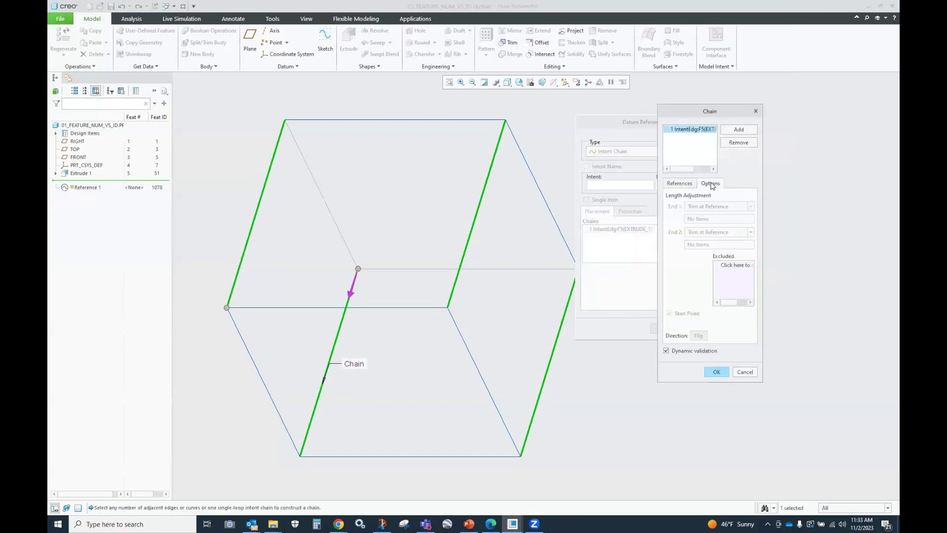
pyautogui.click(740, 267)
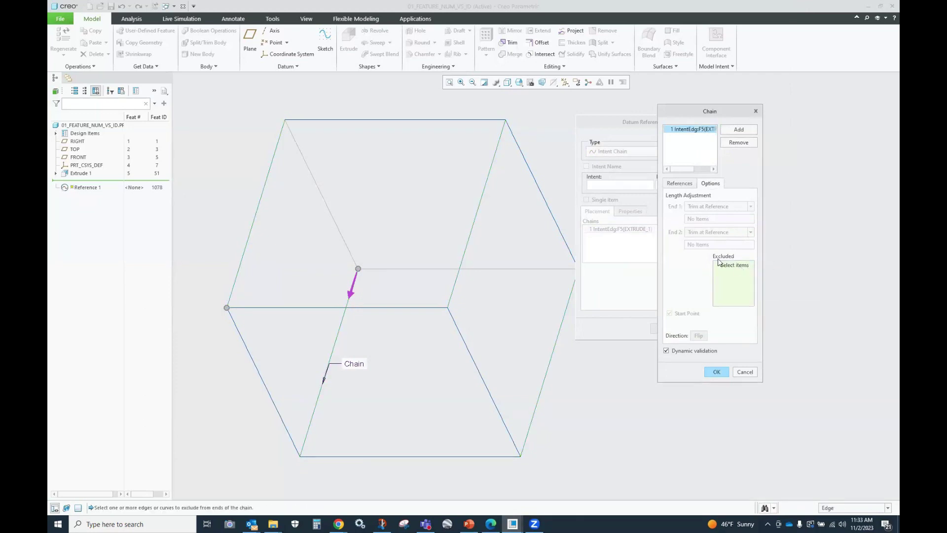
pyautogui.click(482, 200)
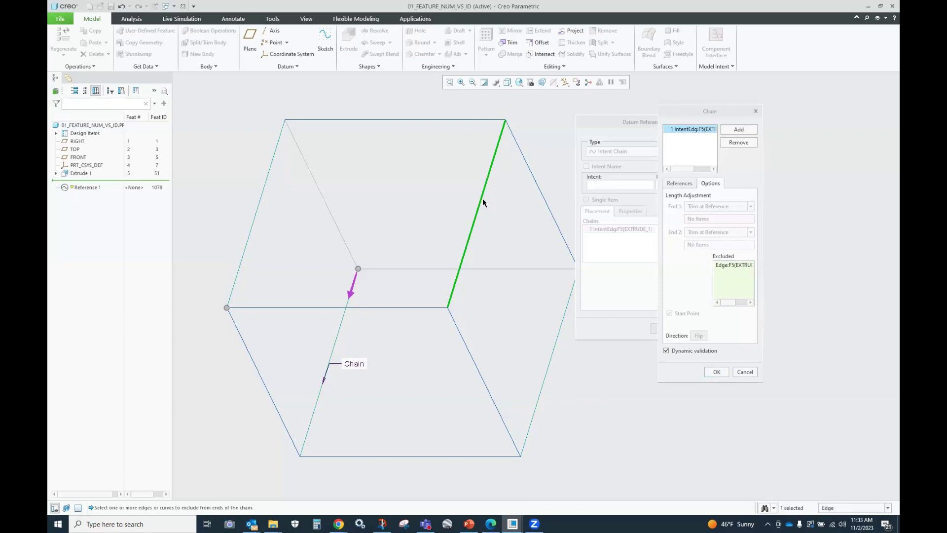
pyautogui.click(717, 372)
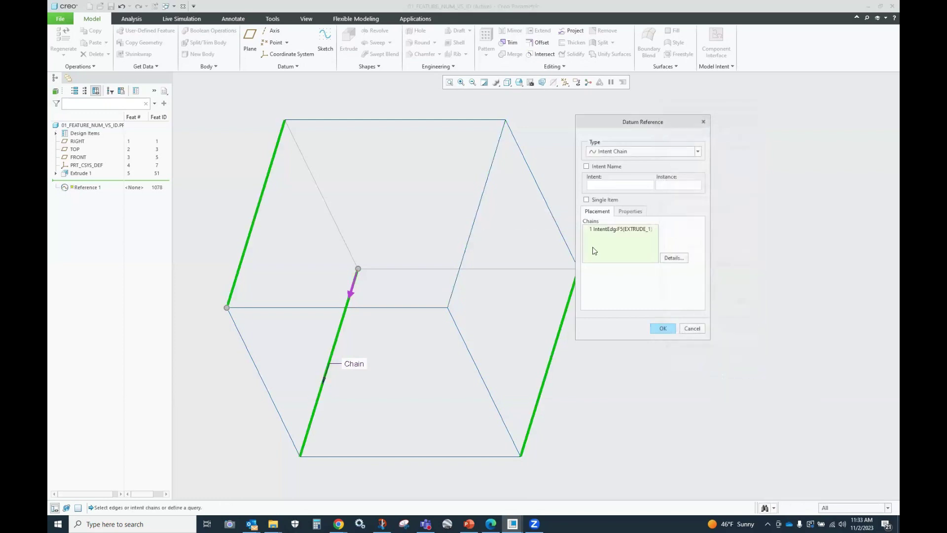
pyautogui.click(663, 329)
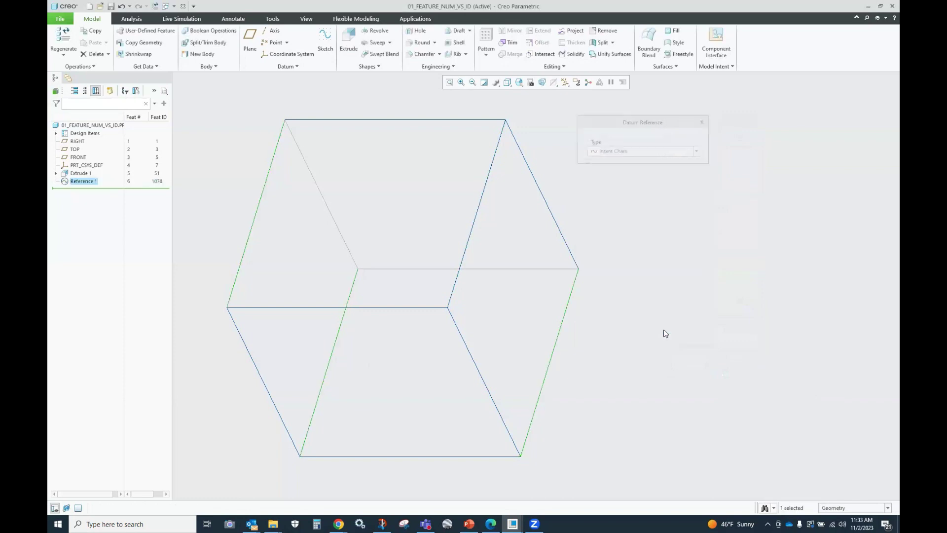
# Create a round of radius 1.00 on the cube's three edges using the Reference 1 intent chain
pyautogui.click(414, 44)
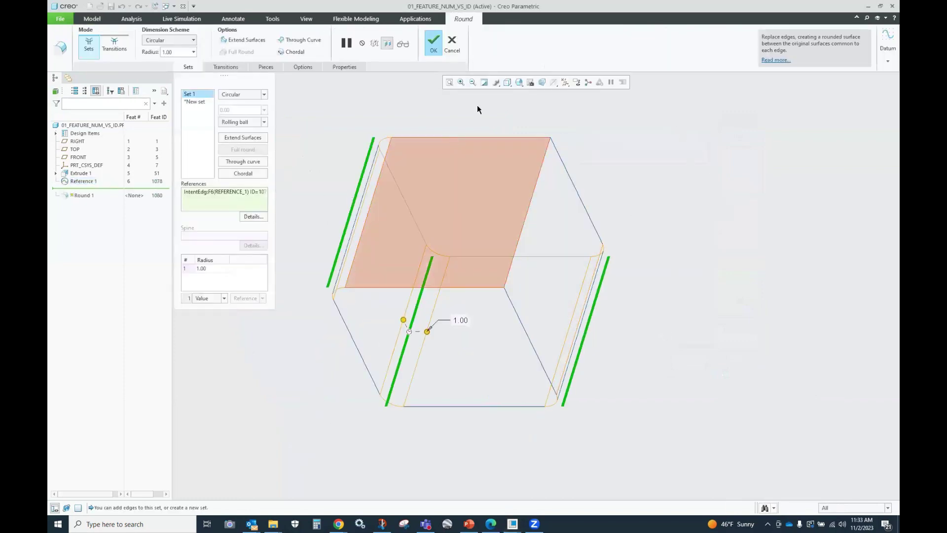
pyautogui.click(433, 44)
pyautogui.click(649, 183)
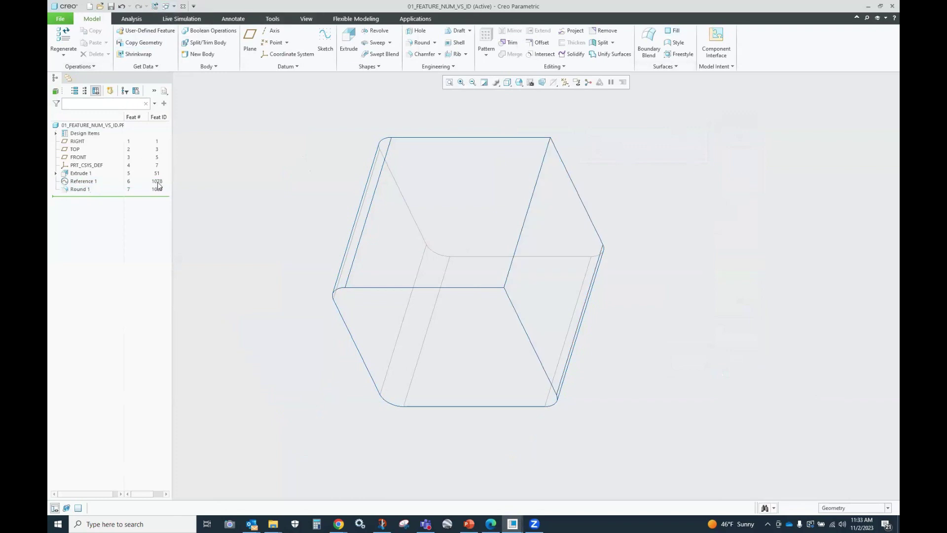
# Open Reference 1's definition, review its chain reference beside the cube, and close it
pyautogui.click(94, 181)
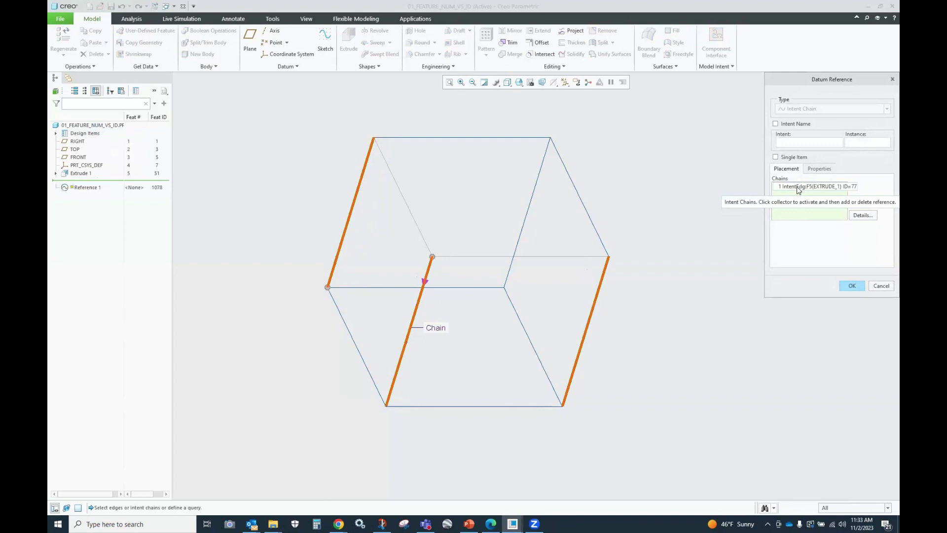
pyautogui.moveTo(820, 79); pyautogui.dragTo(691, 99)
pyautogui.click(763, 308)
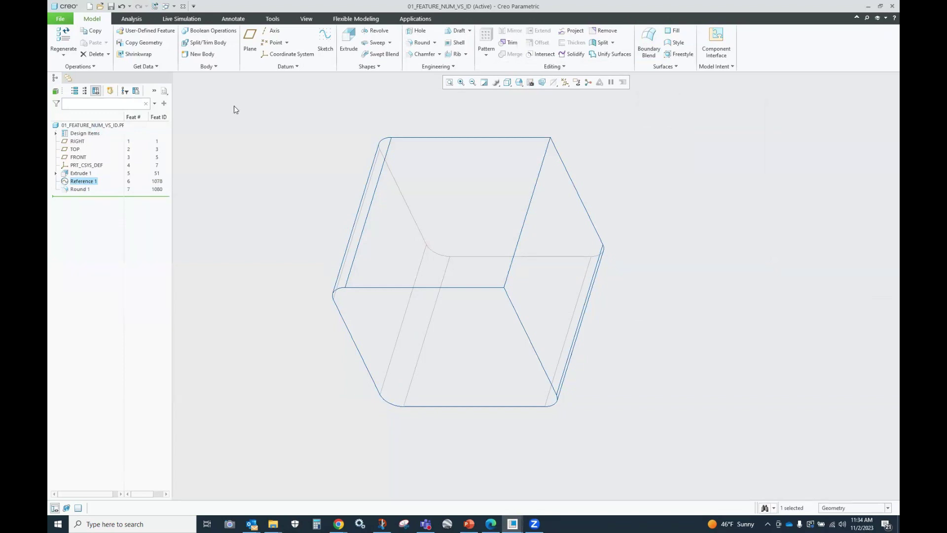
# Undo the round and the datum reference feature
pyautogui.click(121, 7)
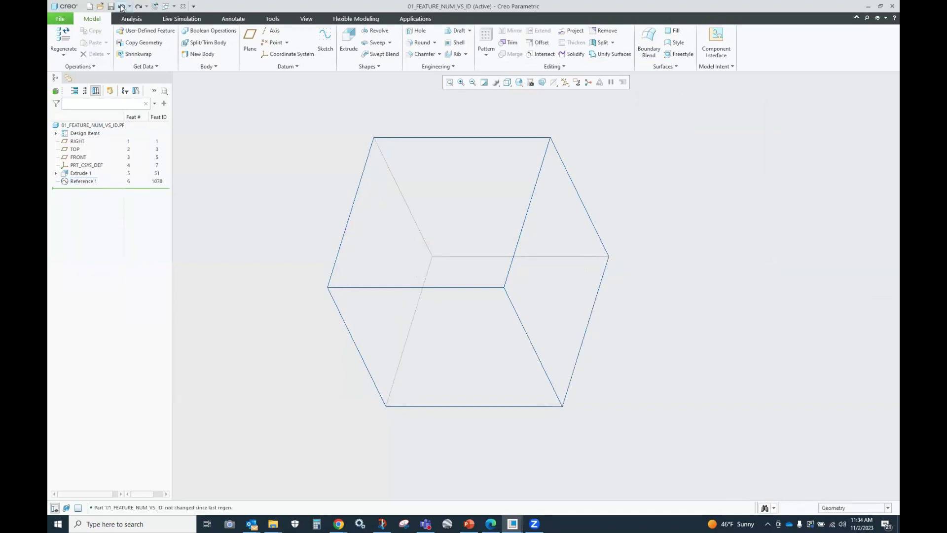
pyautogui.click(121, 7)
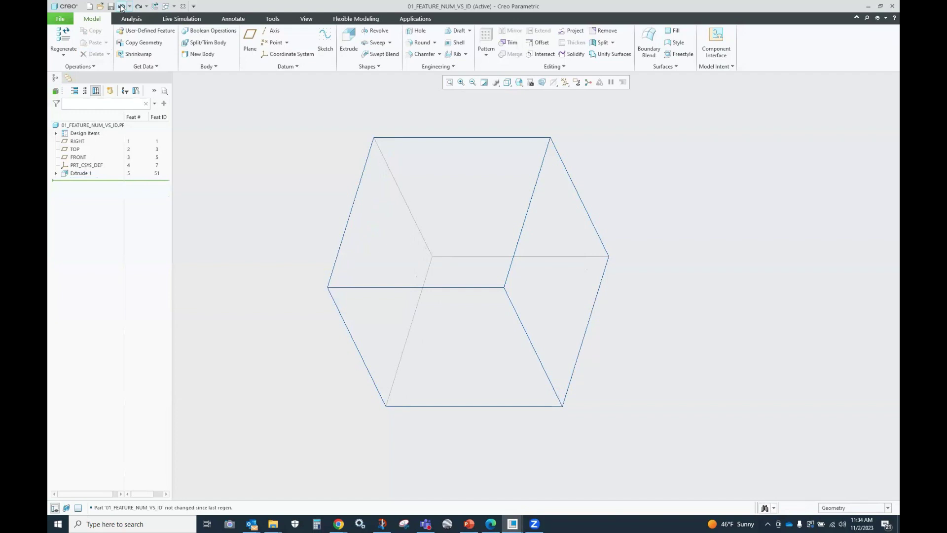
# Start a new round and, within it, an Intent Chain datum reference that collects Extrude 1's four-edge intent edge
pyautogui.click(420, 43)
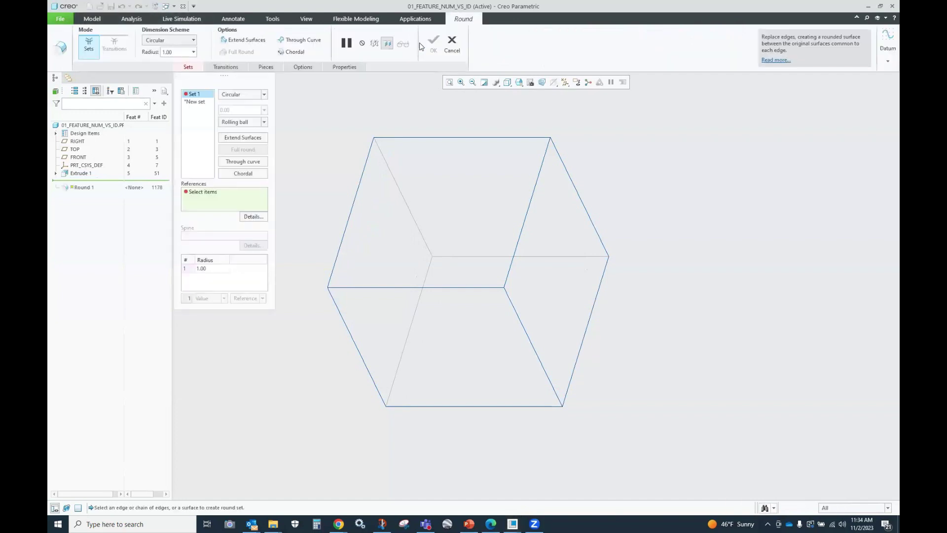
pyautogui.click(886, 62)
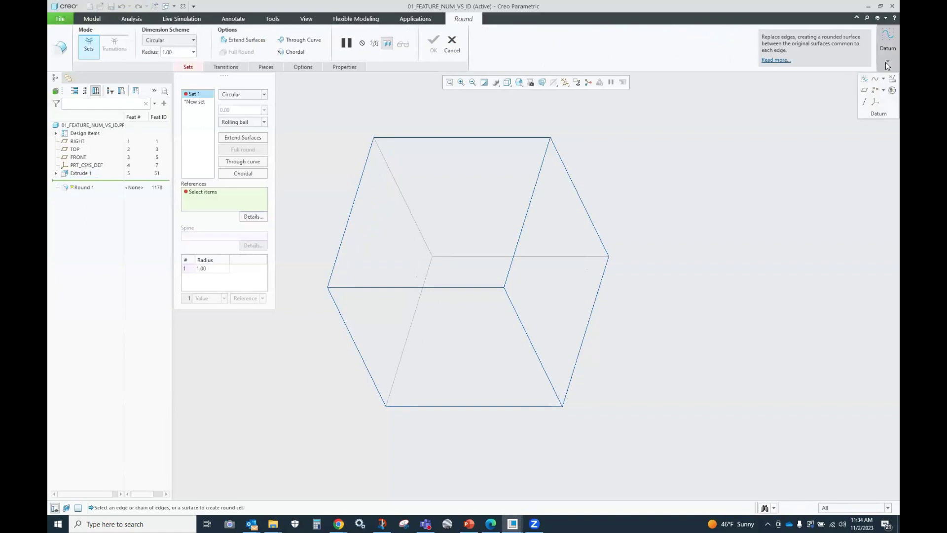
pyautogui.click(886, 92)
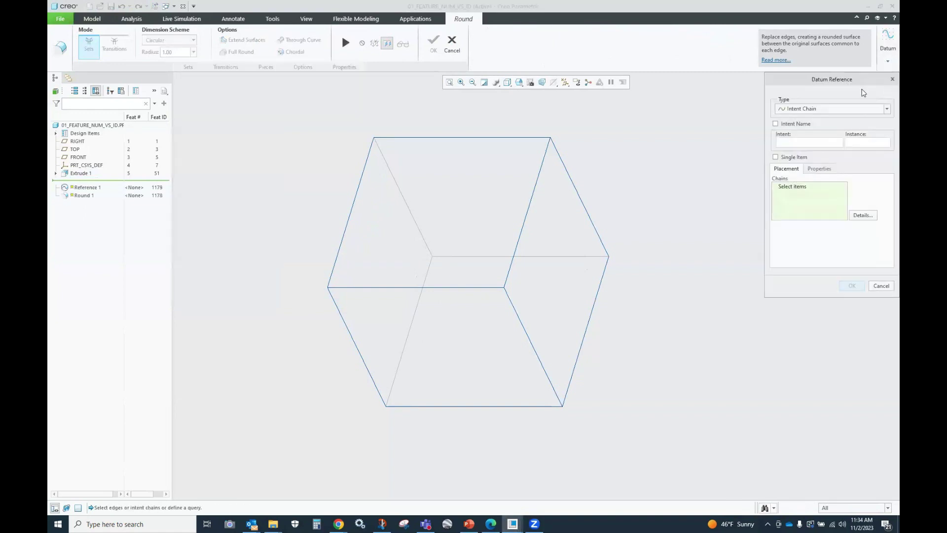
pyautogui.moveTo(837, 82); pyautogui.dragTo(693, 148)
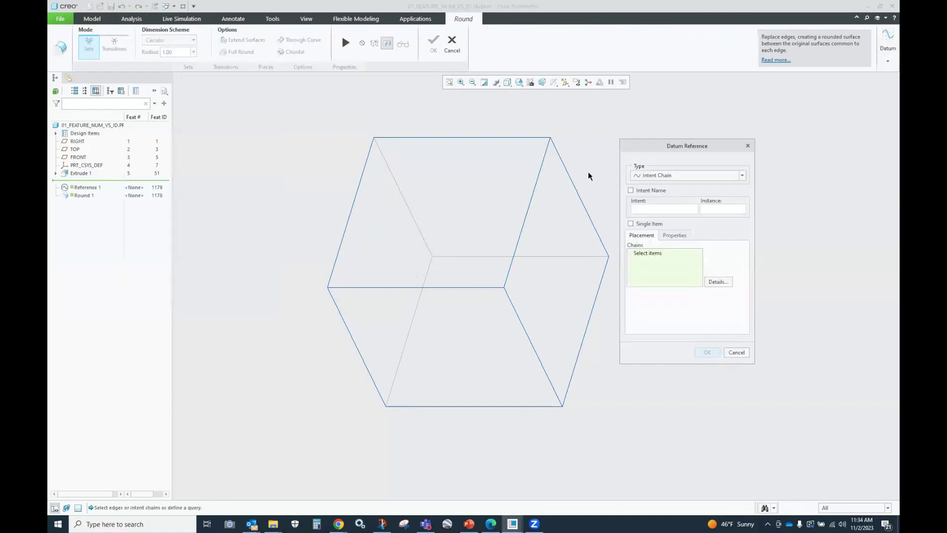
pyautogui.click(538, 183)
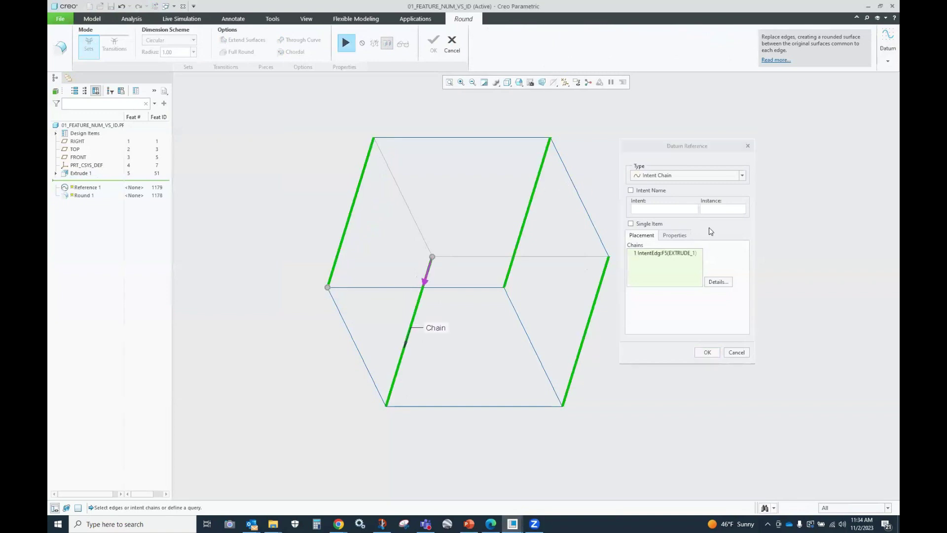
# Exclude the cube's nearest side edge from the intent chain and create the datum reference inside the round
pyautogui.click(718, 283)
pyautogui.click(710, 184)
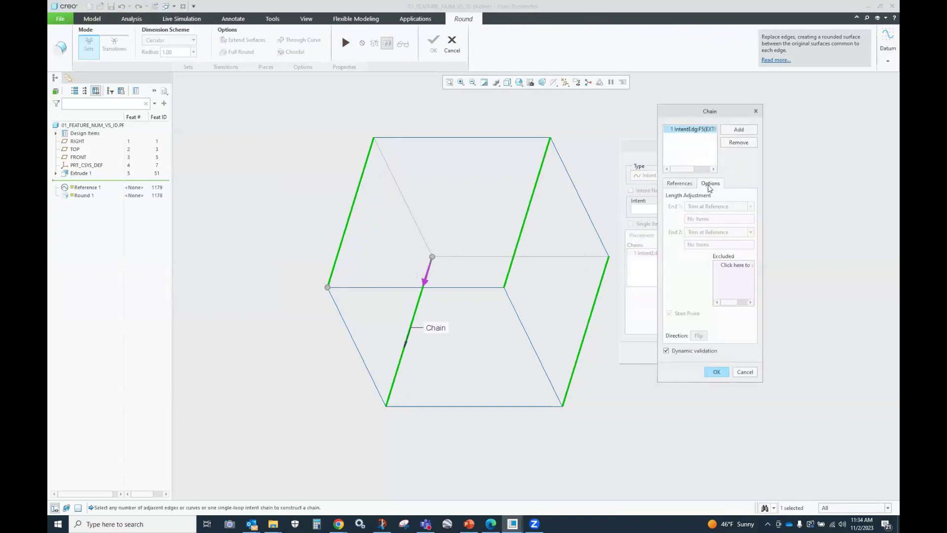
pyautogui.click(746, 266)
pyautogui.click(531, 201)
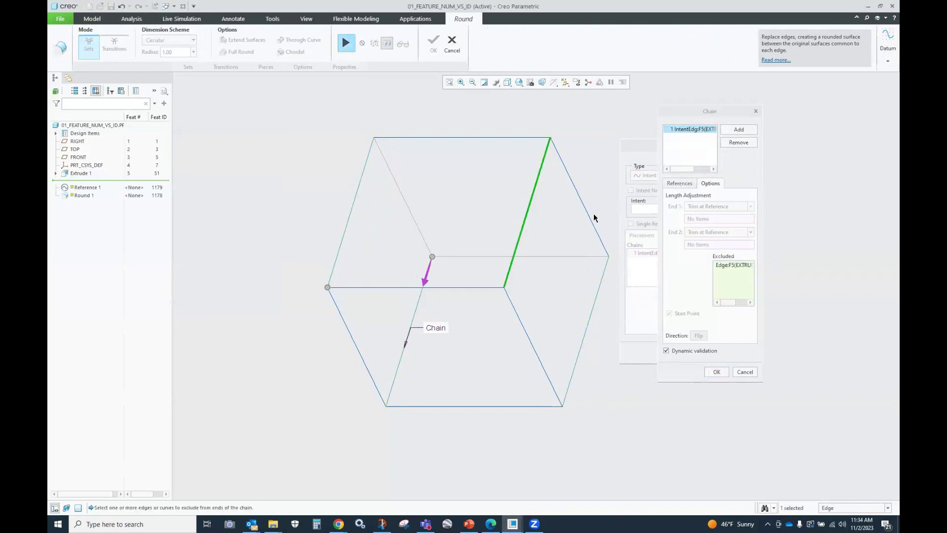
pyautogui.click(717, 372)
pyautogui.click(710, 353)
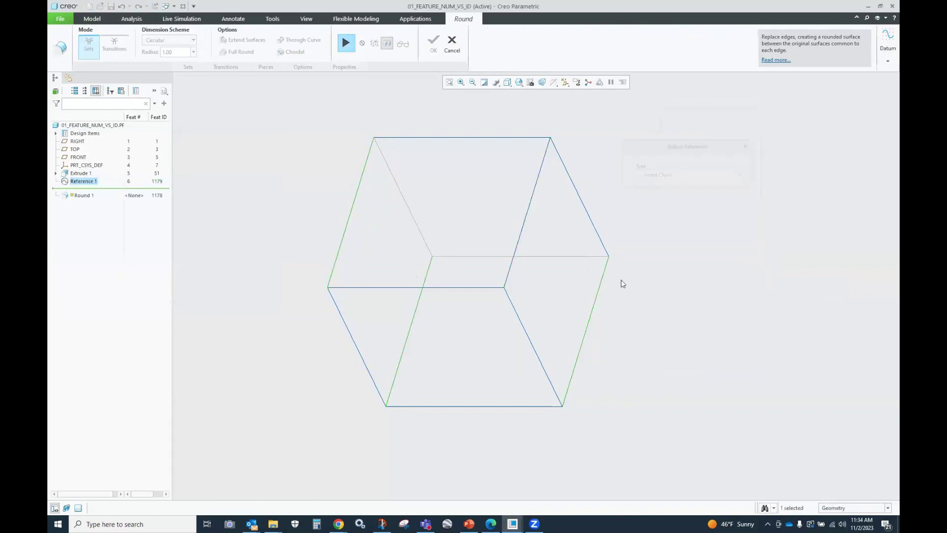
# Resume the round and complete it at radius 1.00 on the embedded reference's three edges
pyautogui.click(341, 51)
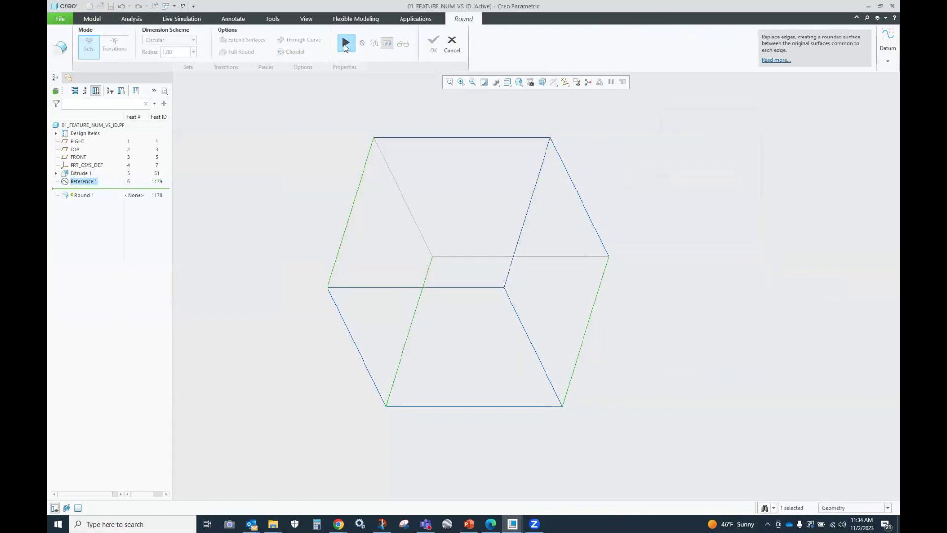
pyautogui.middleClick(523, 118)
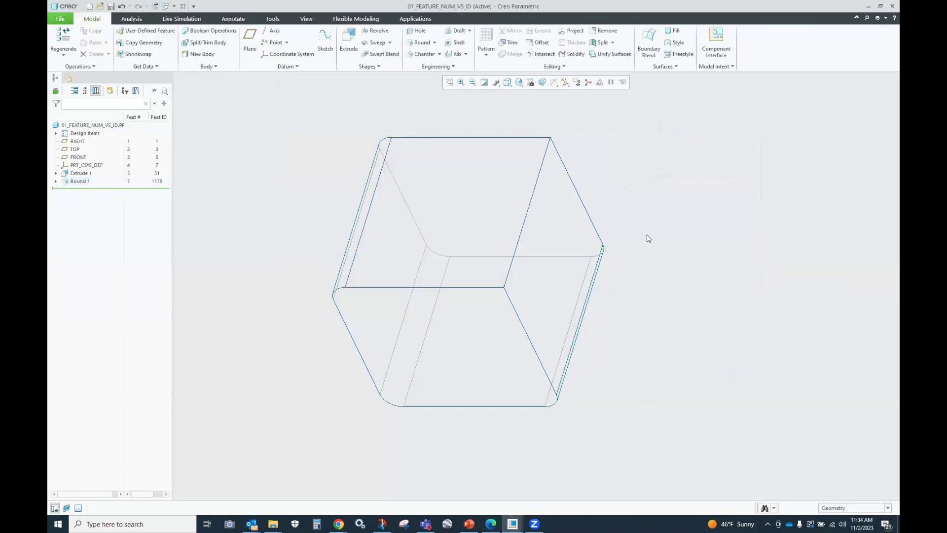
# Examine the child items of Extrude 1 and Round 1 in the model tree and look up the datum Reference command
pyautogui.click(56, 173)
pyautogui.click(56, 174)
pyautogui.click(56, 181)
pyautogui.click(288, 66)
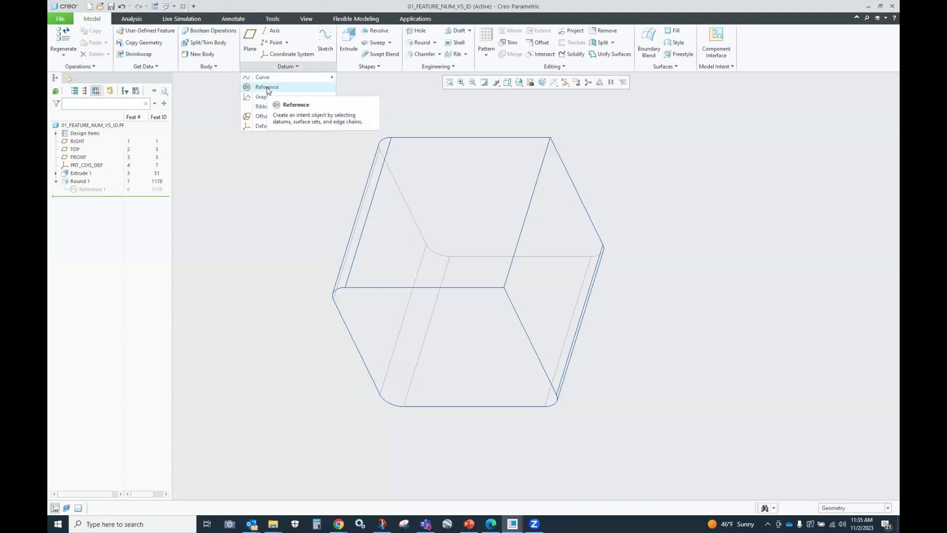
pyautogui.click(189, 173)
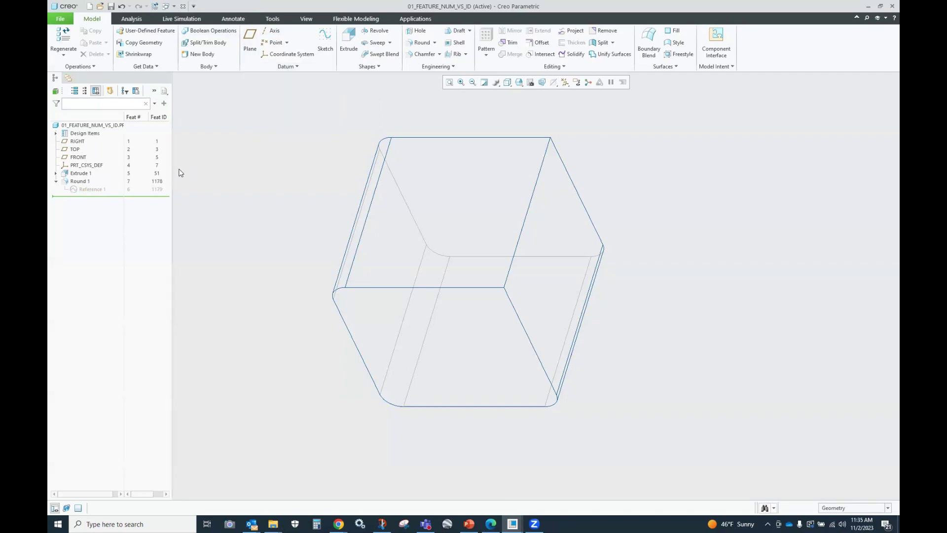
# Edit Extrude 1's sketch and draw a line between the midpoints of the two sides meeting at the corner opposite the origin
pyautogui.click(78, 174)
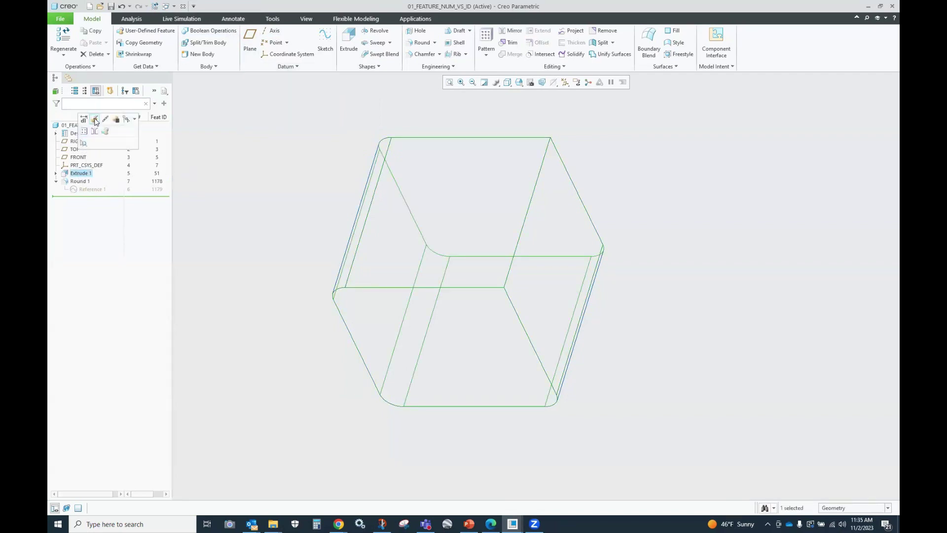
pyautogui.click(97, 123)
pyautogui.click(287, 103)
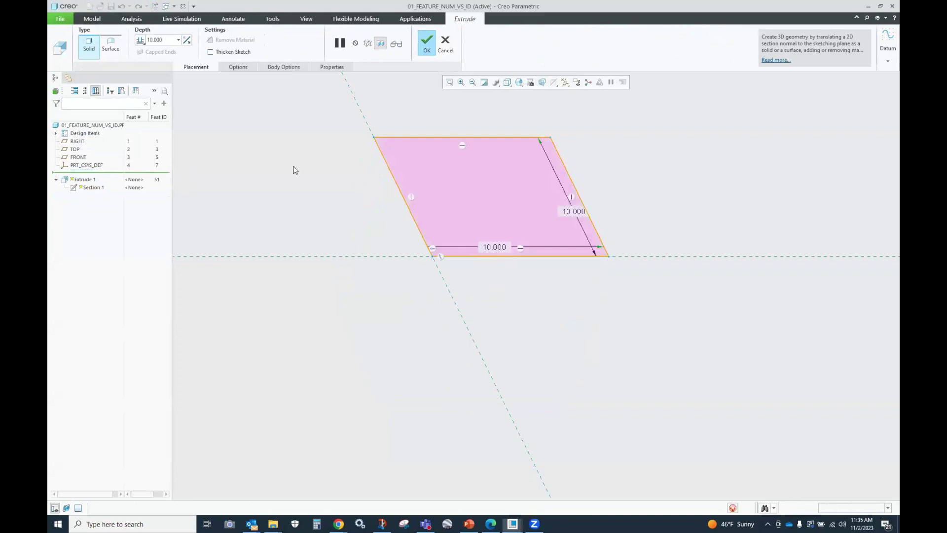
pyautogui.click(285, 31)
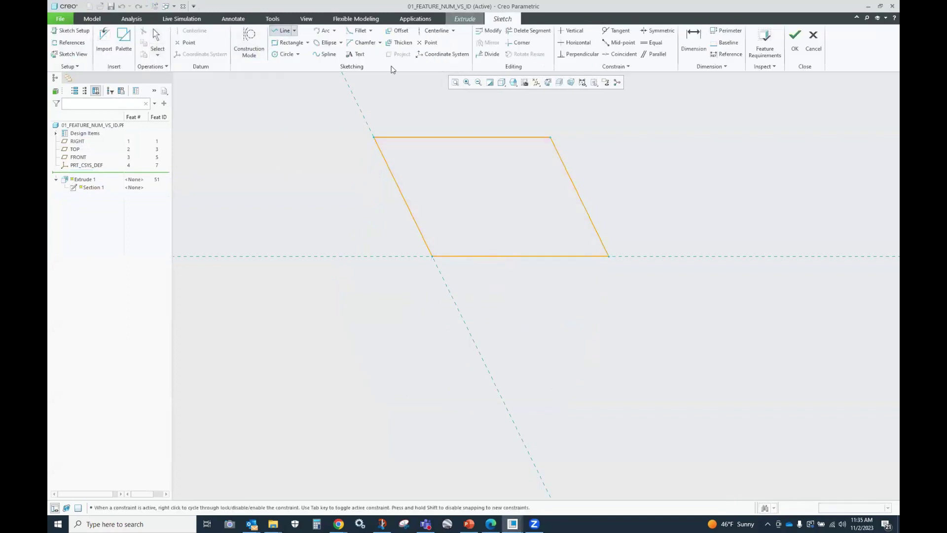
pyautogui.click(462, 138)
pyautogui.click(580, 196)
# Delete the corner segments outside the diagonal line and accept the modified sketch and extrusion
pyautogui.click(531, 34)
pyautogui.moveTo(531, 114)
pyautogui.mouseDown()
pyautogui.moveTo(604, 167)
pyautogui.moveTo(511, 121)
pyautogui.mouseUp()
pyautogui.click(794, 36)
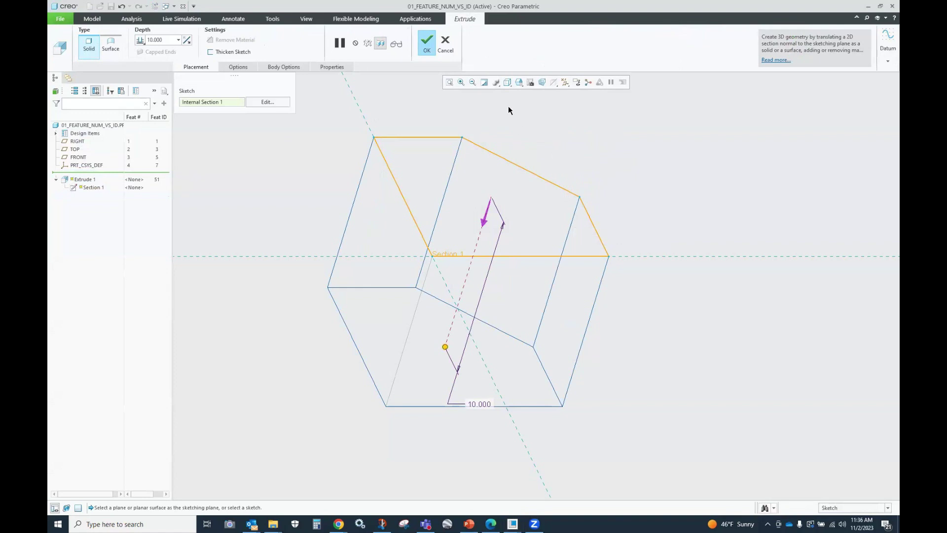
pyautogui.click(427, 43)
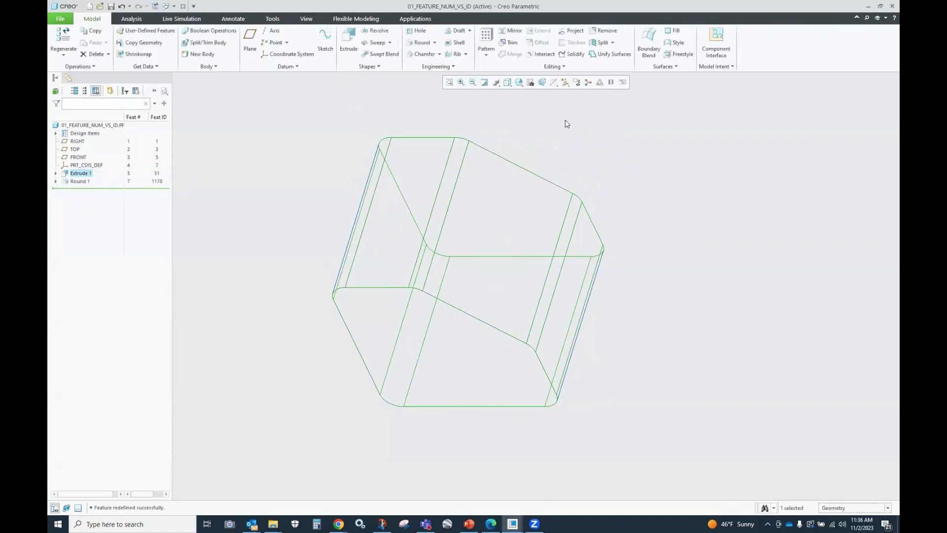
# Redefine the Reference 1 embedded in Round 1 and bring up its chain's excluded edges
pyautogui.click(56, 181)
pyautogui.click(93, 190)
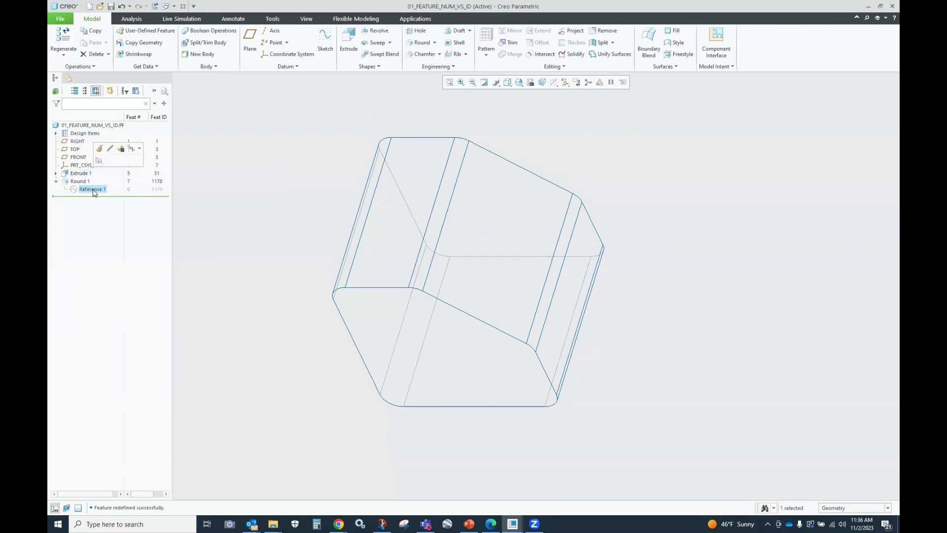
pyautogui.click(100, 150)
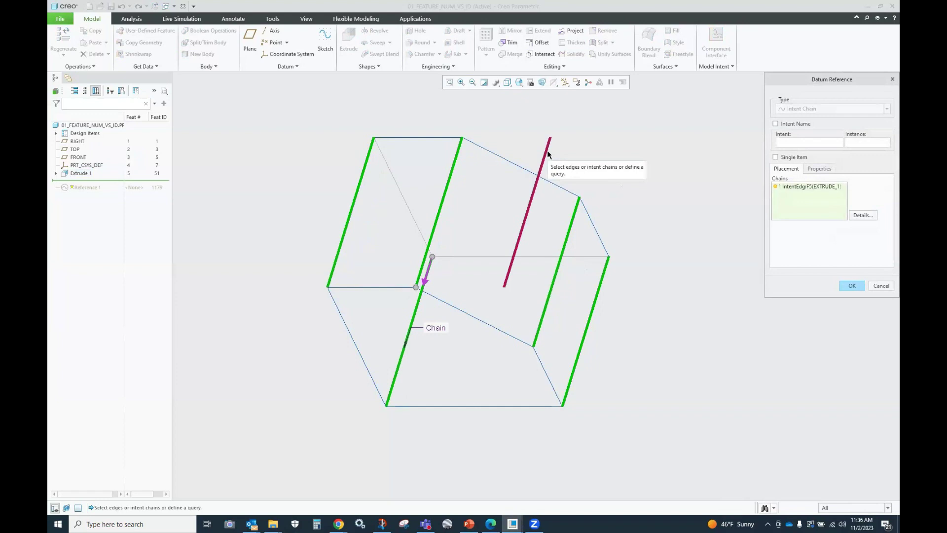
pyautogui.moveTo(804, 78); pyautogui.dragTo(607, 156)
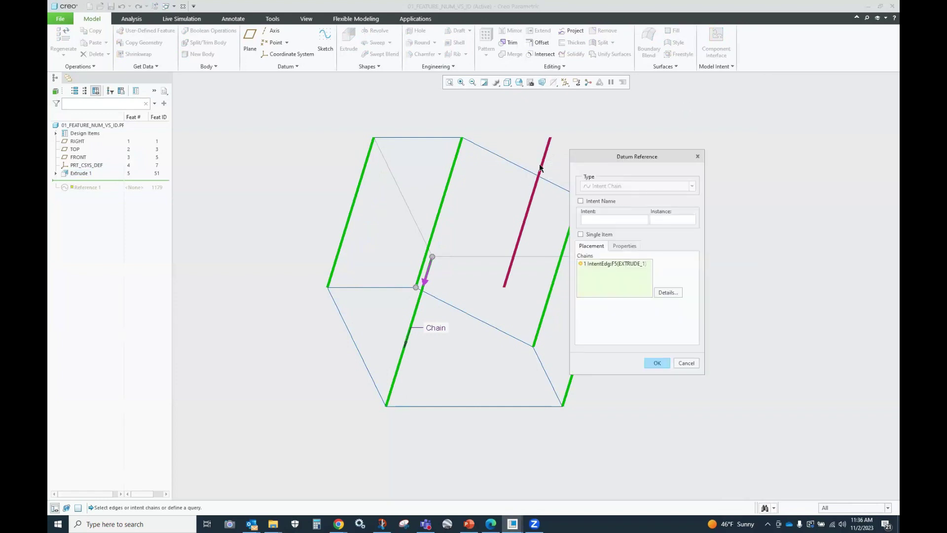
pyautogui.click(668, 292)
pyautogui.click(710, 185)
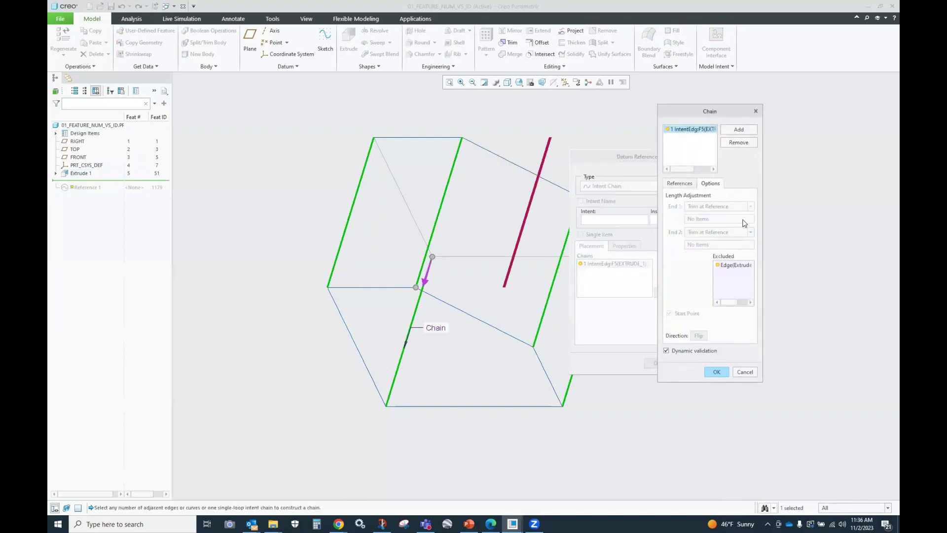
# Replace the missing excluded edge with the edge at the start of the diagonal face and accept the redefined reference
pyautogui.rightClick(721, 264)
pyautogui.click(736, 270)
pyautogui.click(444, 194)
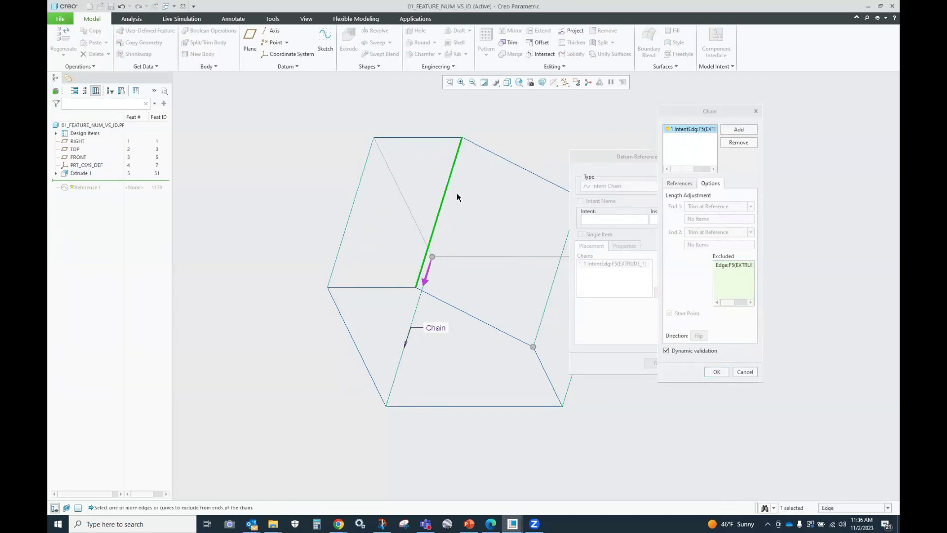
pyautogui.click(717, 372)
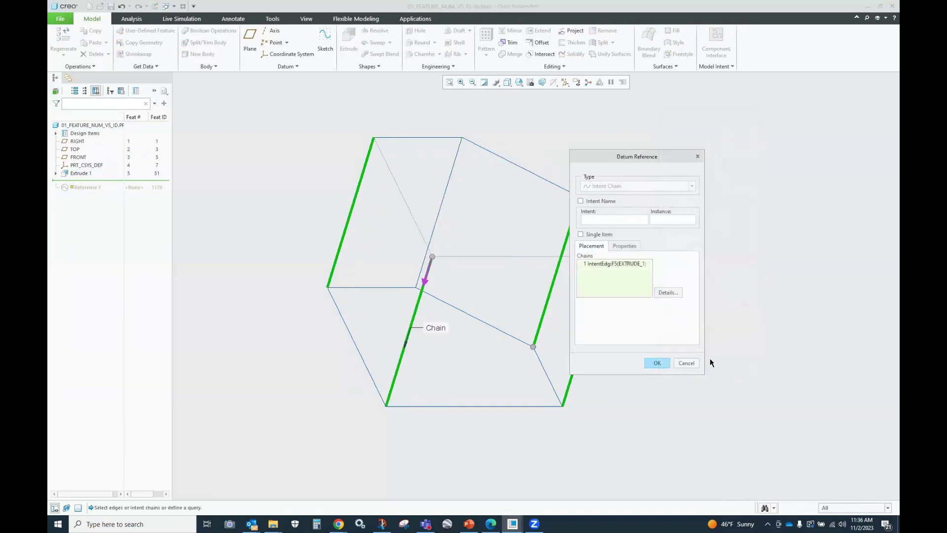
pyautogui.click(660, 363)
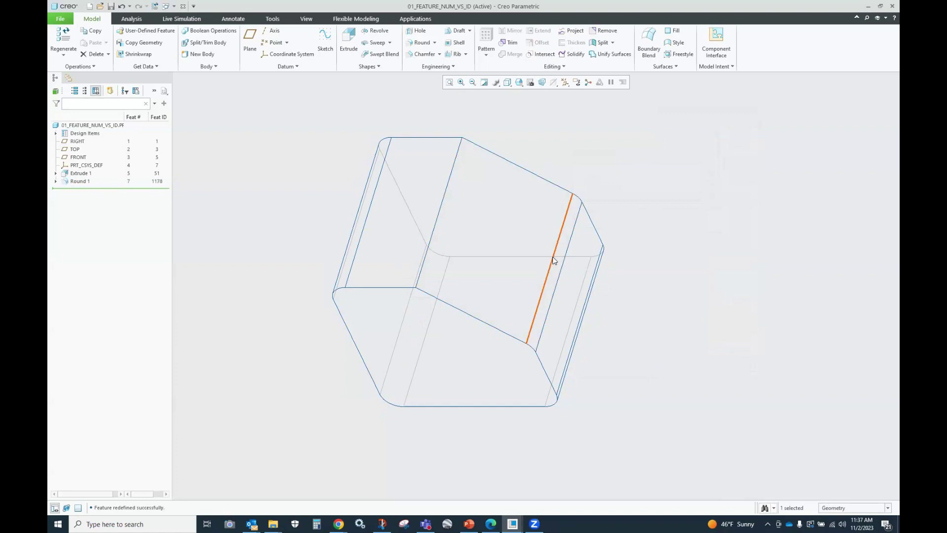
# Undo the recent changes back to the plain extruded cube without the round
pyautogui.moveTo(555, 266)
pyautogui.click(121, 7)
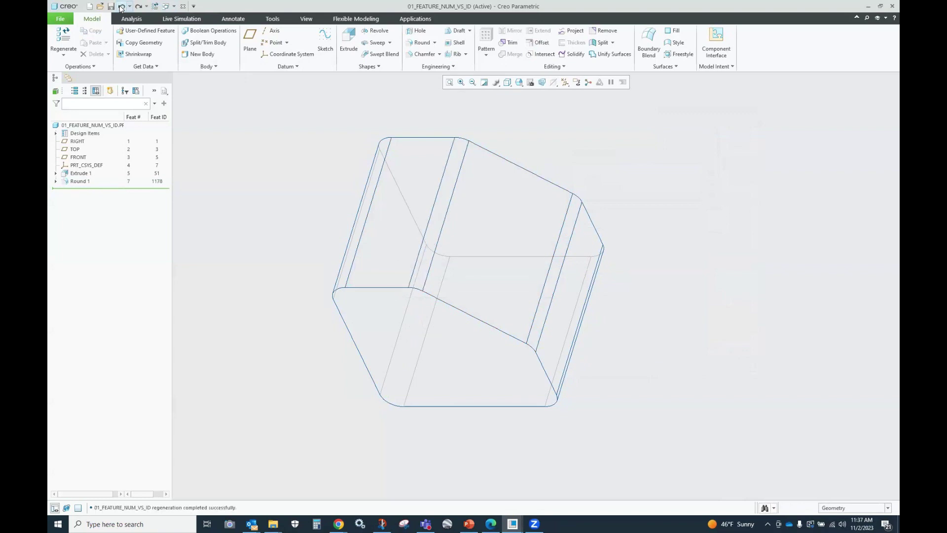
pyautogui.click(121, 6)
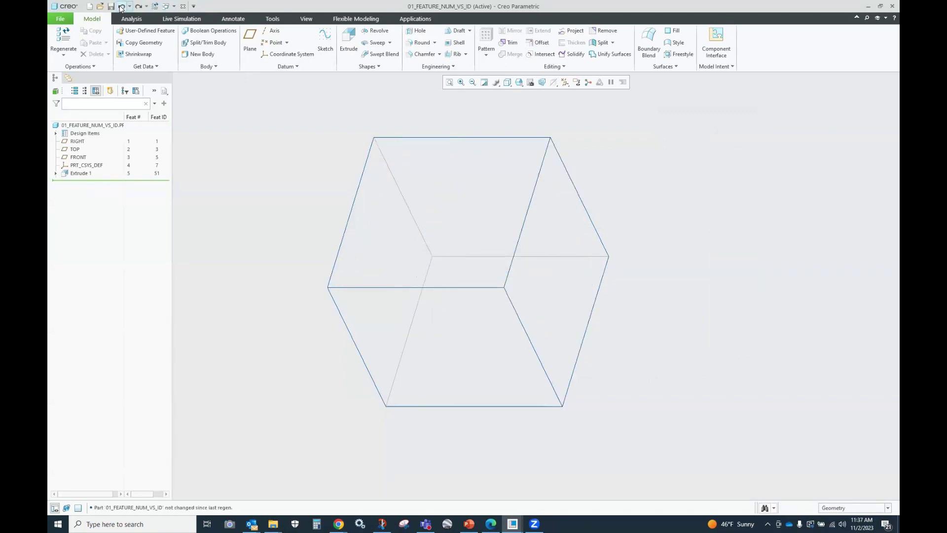
# Try combining the side intent edges with the edge loops of both end faces in one intent chain datum reference
pyautogui.click(290, 66)
pyautogui.click(267, 86)
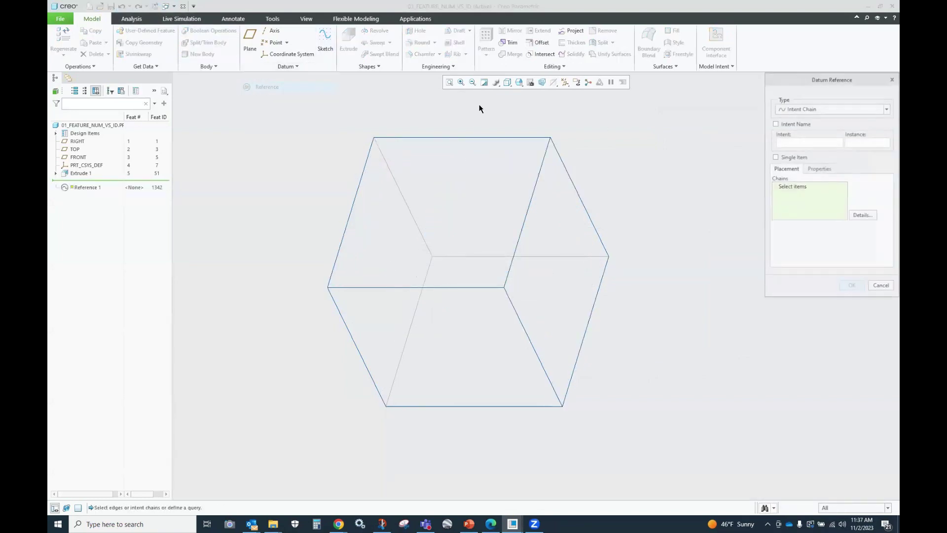
pyautogui.rightClick(534, 194)
pyautogui.click(534, 194)
pyautogui.keyDown('shift'); pyautogui.click(482, 286); pyautogui.keyUp('shift')
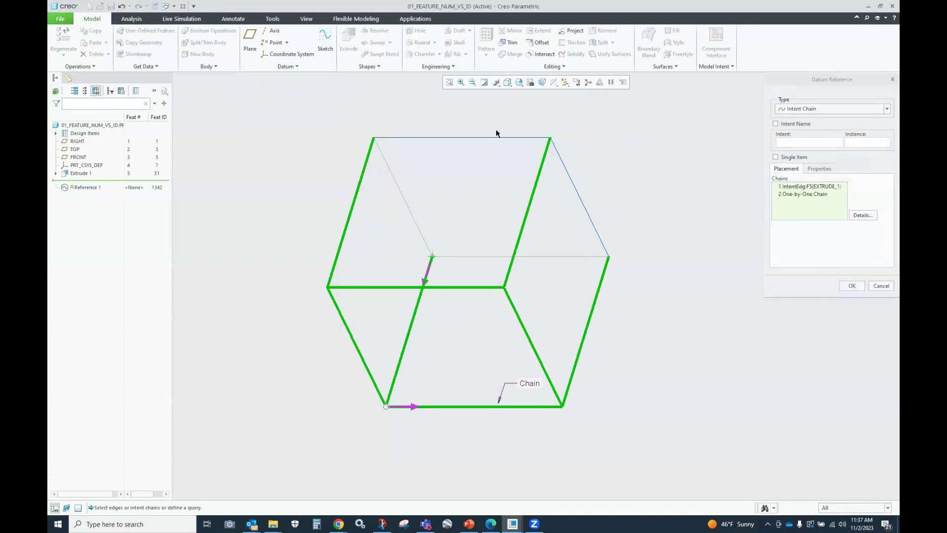
pyautogui.keyDown('shift'); pyautogui.click(499, 138); pyautogui.keyUp('shift')
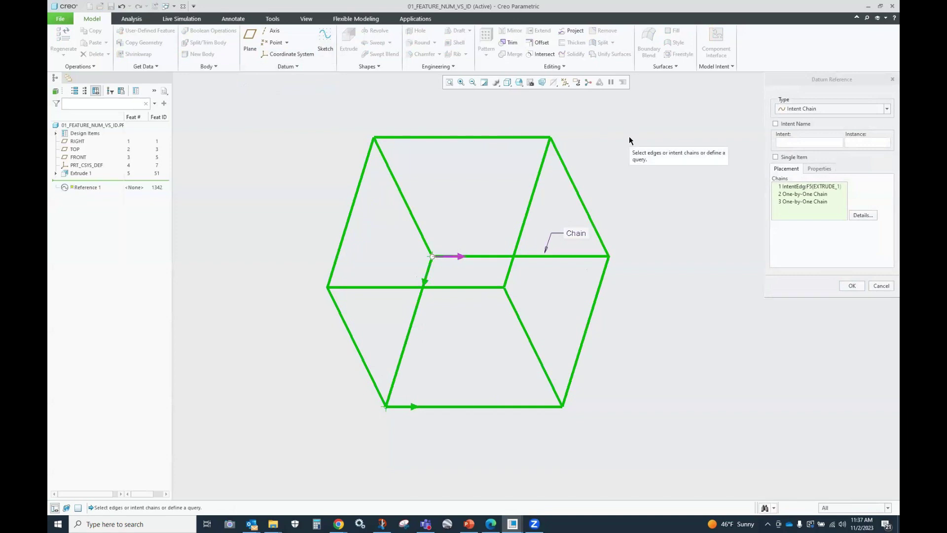
pyautogui.click(880, 286)
pyautogui.click(475, 278)
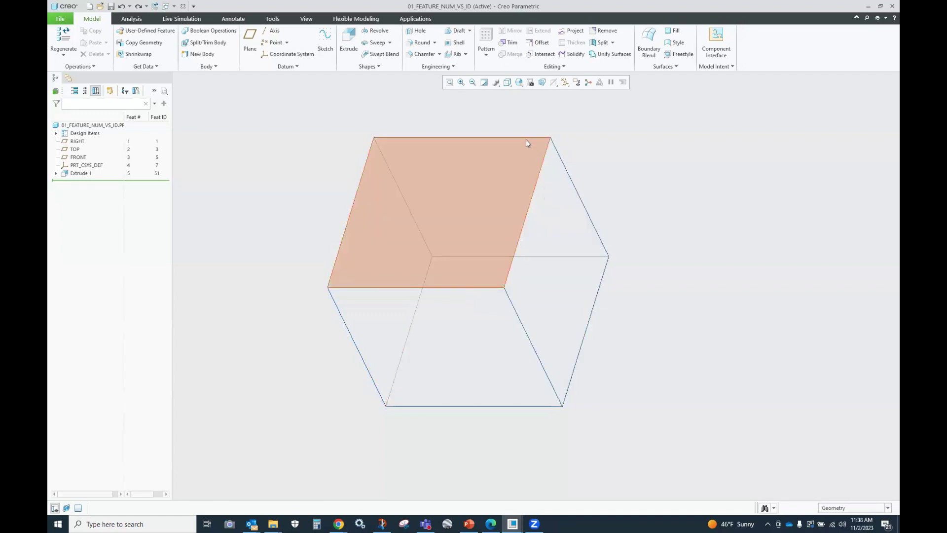
# Redefine Extrude 1 with a sketch fillet of about 2.31 radius at the back corner opposite the origin and accept it
pyautogui.click(81, 174)
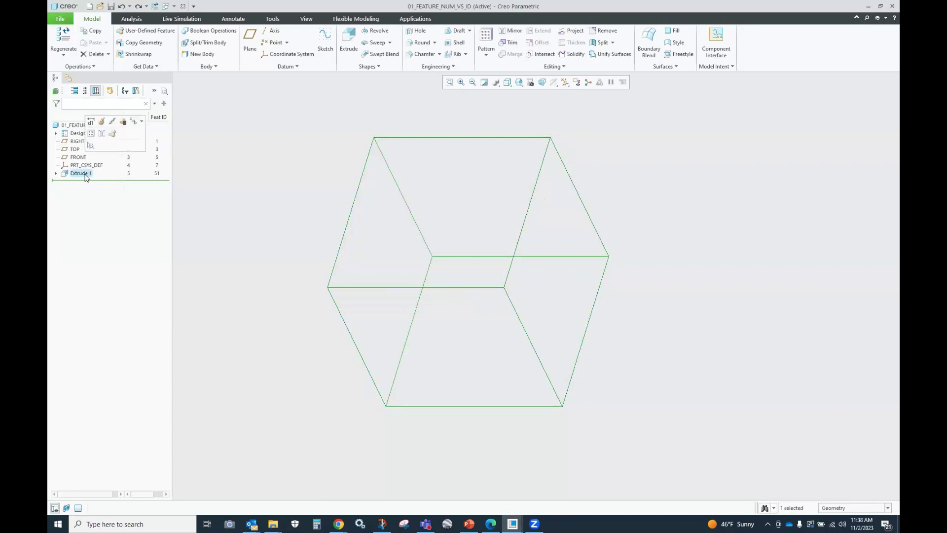
pyautogui.click(101, 121)
pyautogui.click(272, 106)
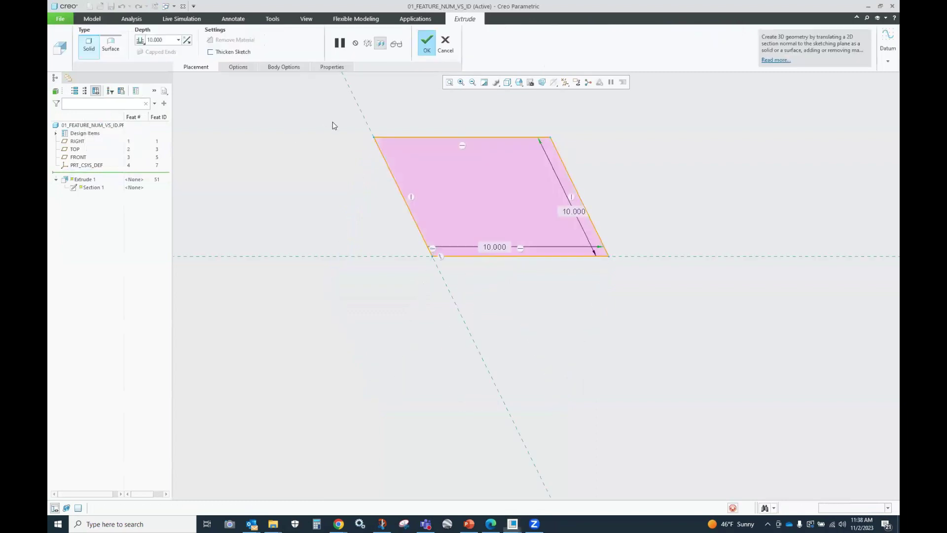
pyautogui.click(366, 33)
pyautogui.click(510, 138)
pyautogui.click(565, 167)
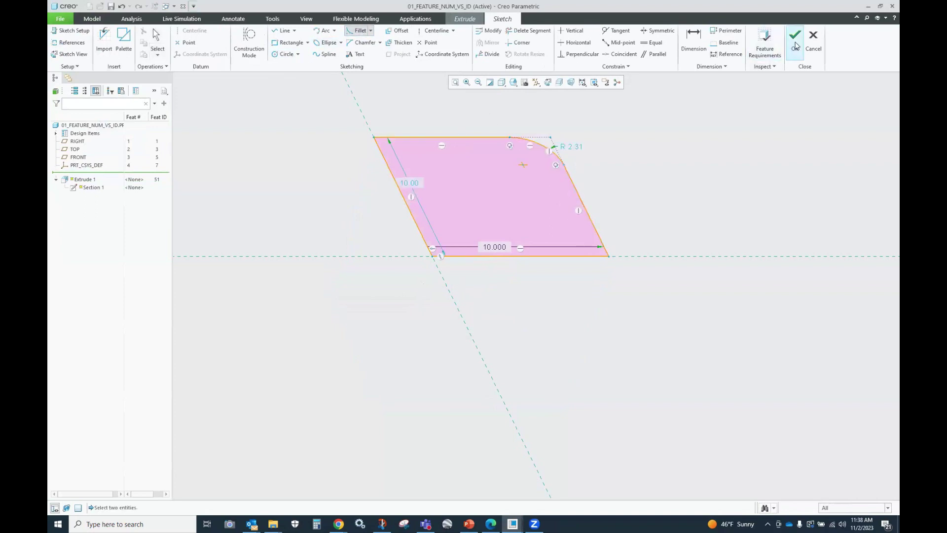
pyautogui.click(795, 44)
pyautogui.click(422, 40)
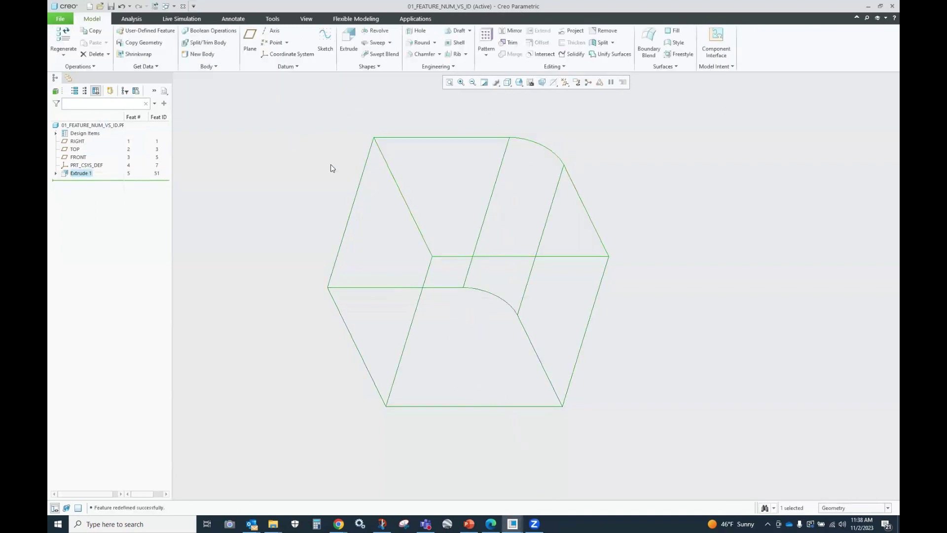
# Inspect the side intent edges of the filleted extrusion, and start a round with an embedded intent chain datum reference
pyautogui.click(363, 182)
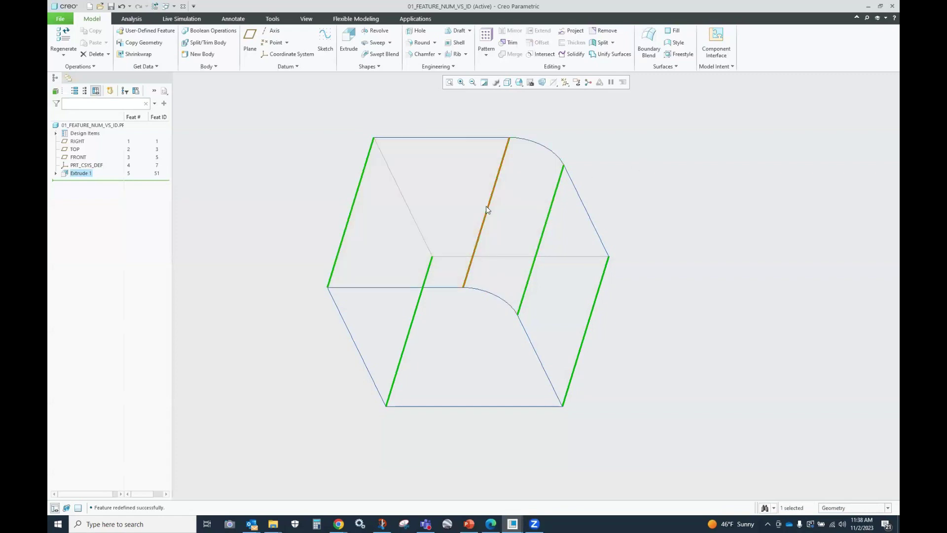
pyautogui.moveTo(486, 206)
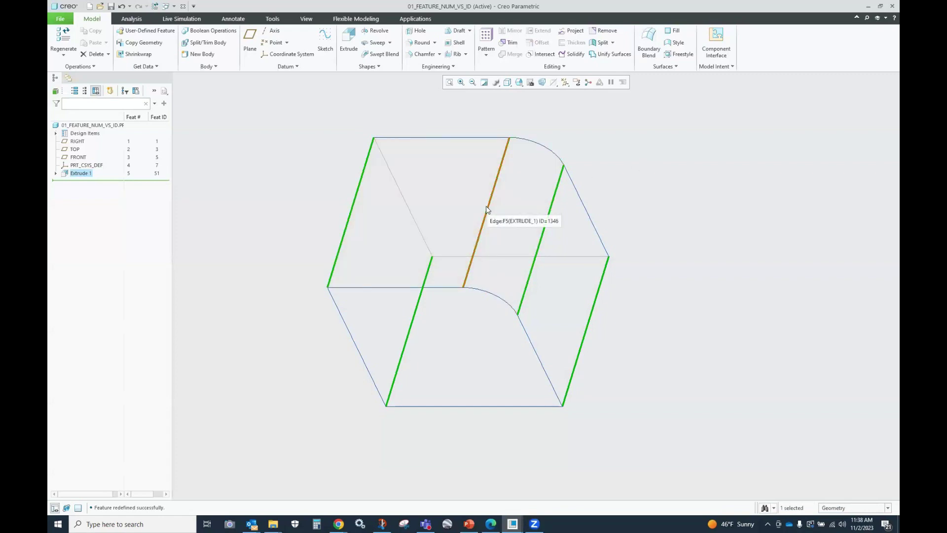
pyautogui.click(422, 43)
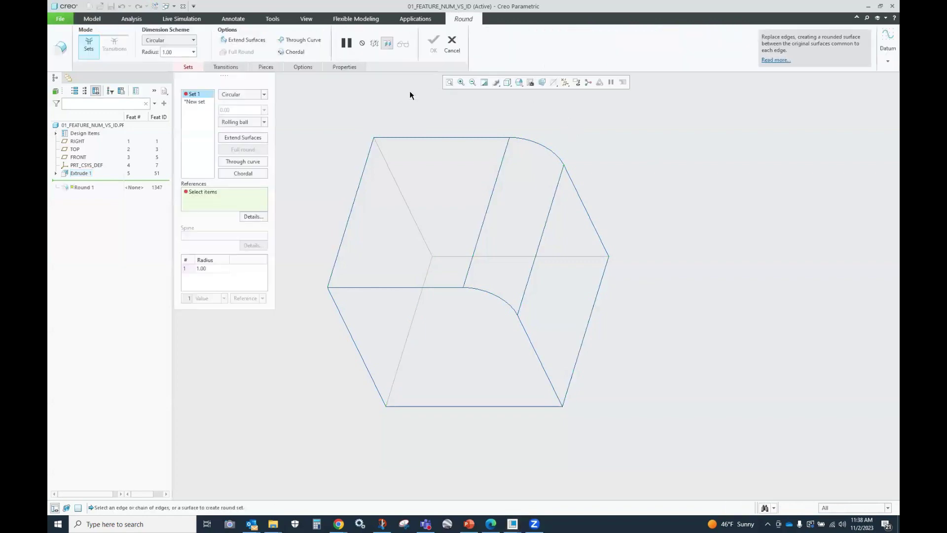
pyautogui.rightClick(363, 169)
pyautogui.click(329, 142)
pyautogui.click(888, 62)
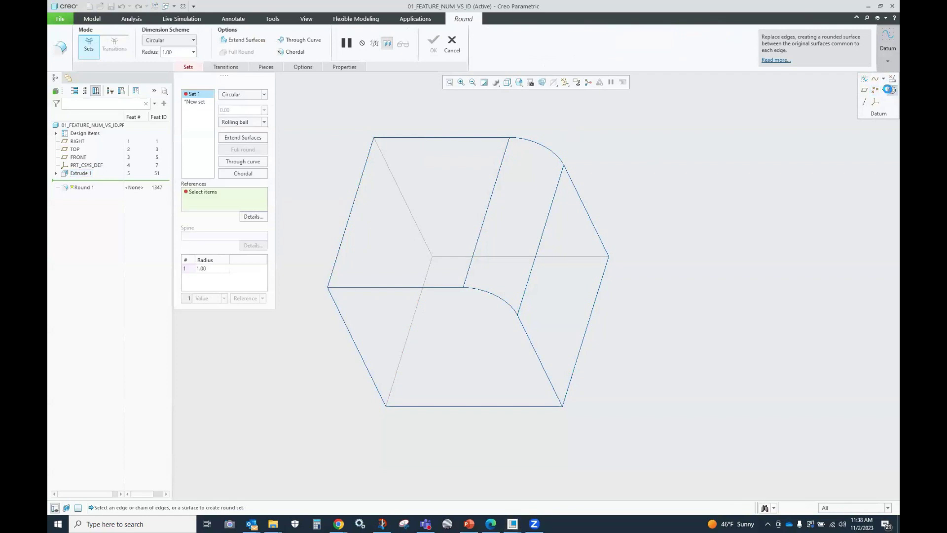
pyautogui.click(890, 89)
# Collect the extrusion's side intent edges (ID 77) as the embedded reference's chain and accept the reference
pyautogui.rightClick(360, 188)
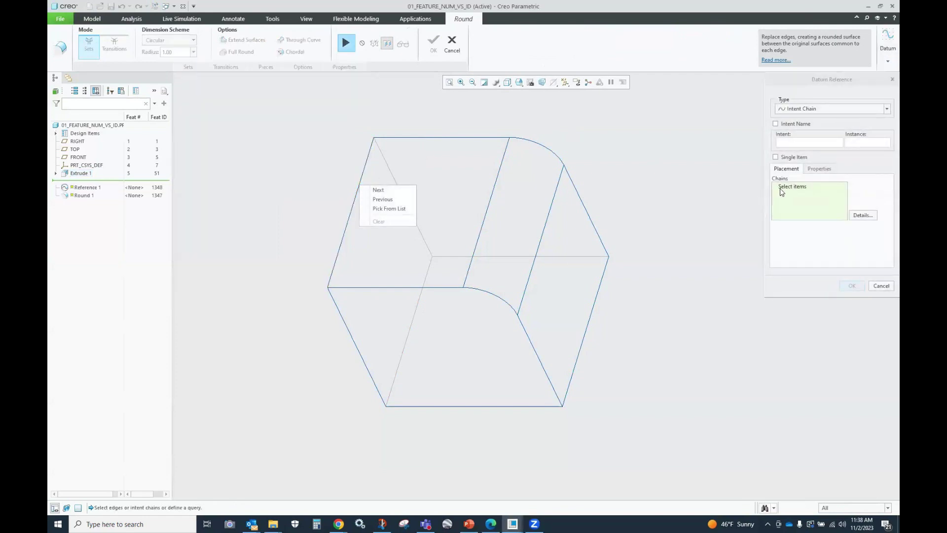
pyautogui.click(617, 187)
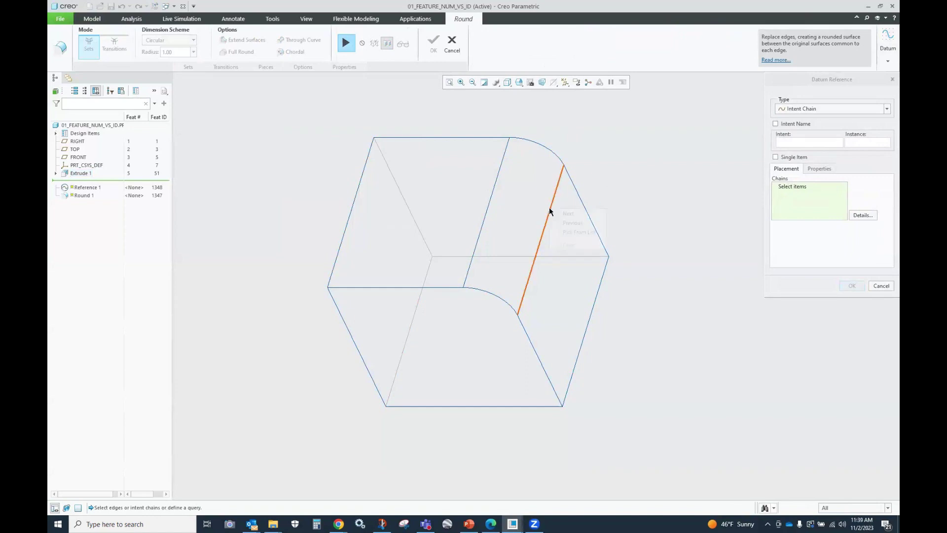
pyautogui.click(567, 233)
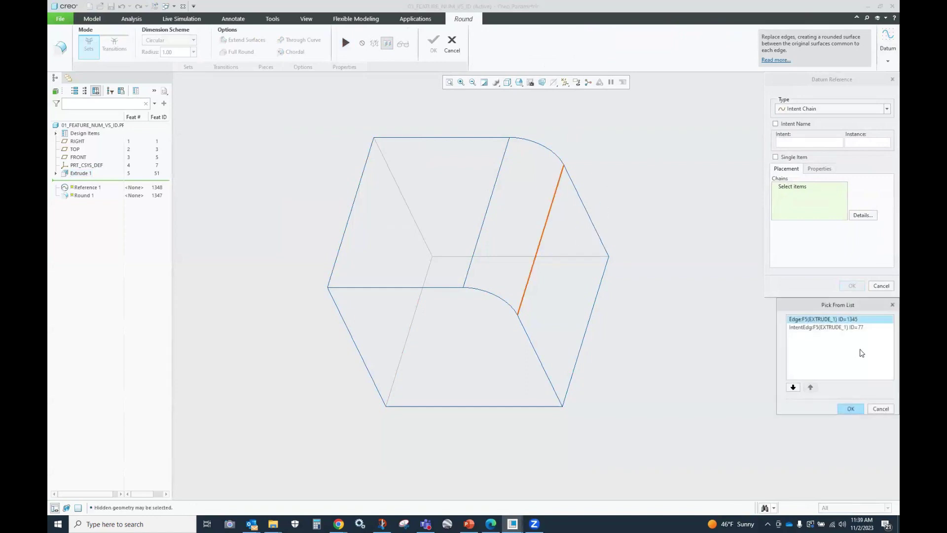
pyautogui.click(832, 327)
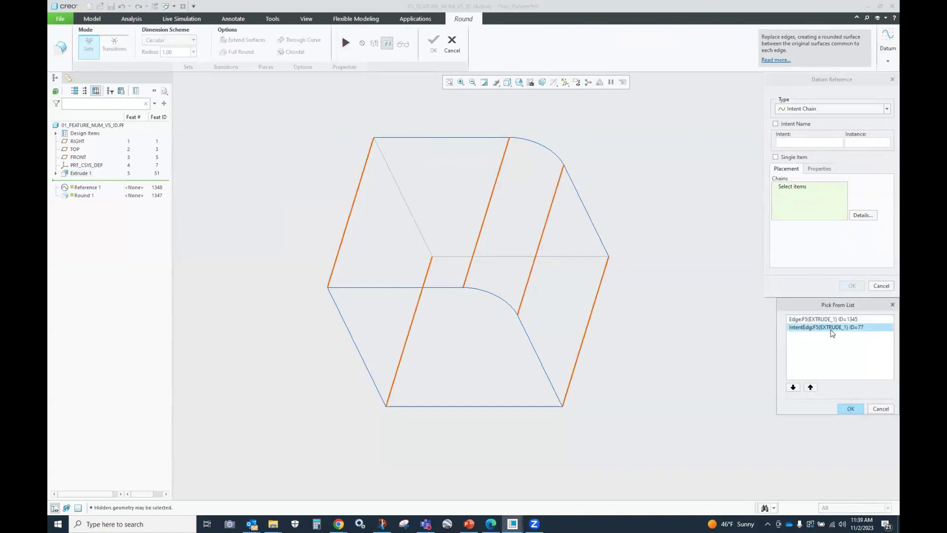
pyautogui.click(860, 409)
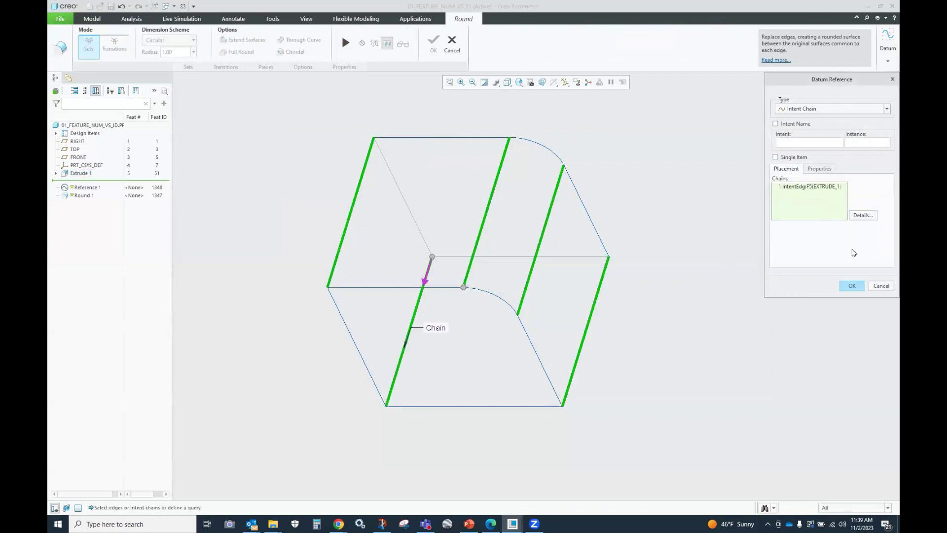
pyautogui.click(852, 286)
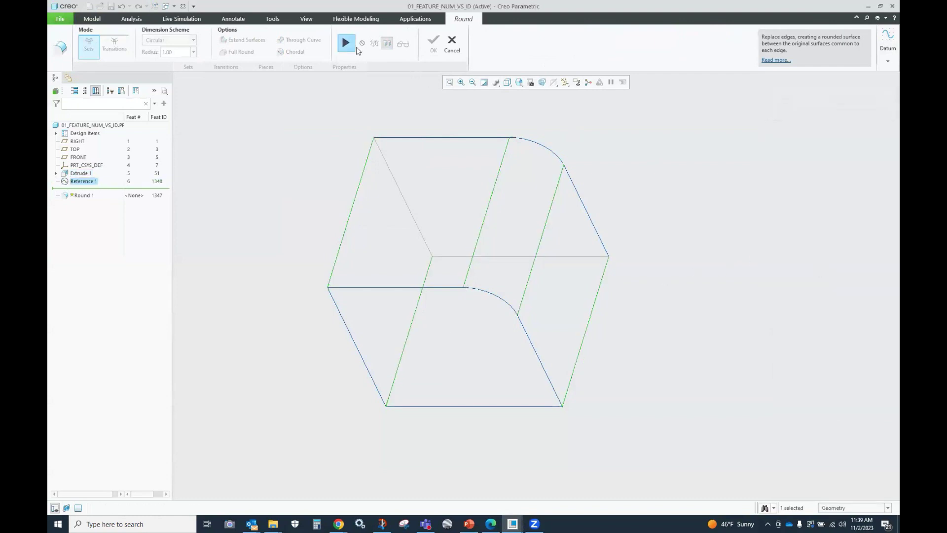
# Resume and cancel the round, and step the history back to the filleted extrusion without the reference
pyautogui.click(346, 43)
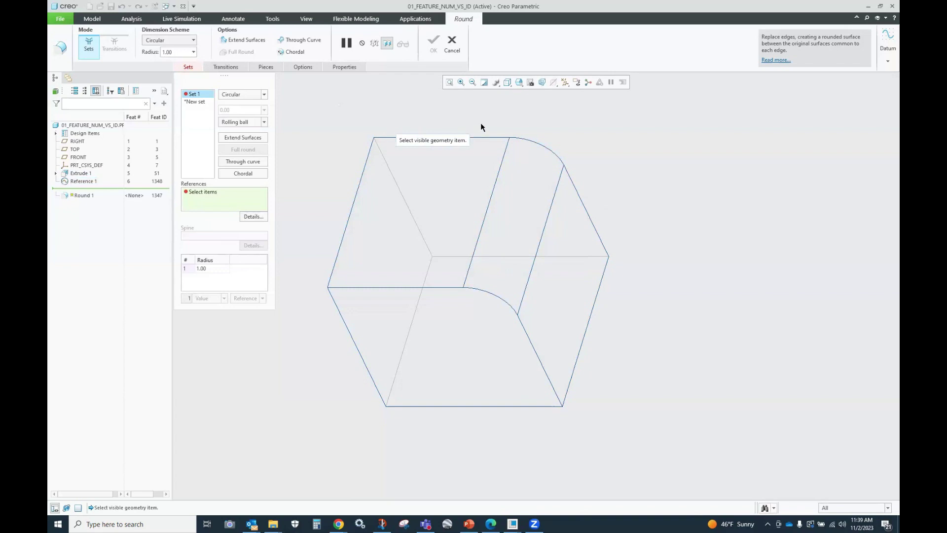
pyautogui.rightClick(536, 116)
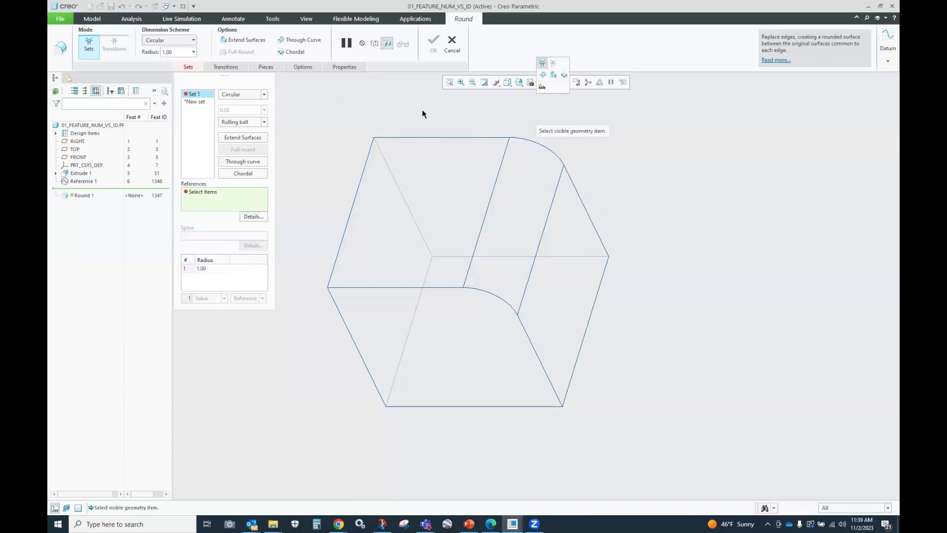
pyautogui.click(452, 43)
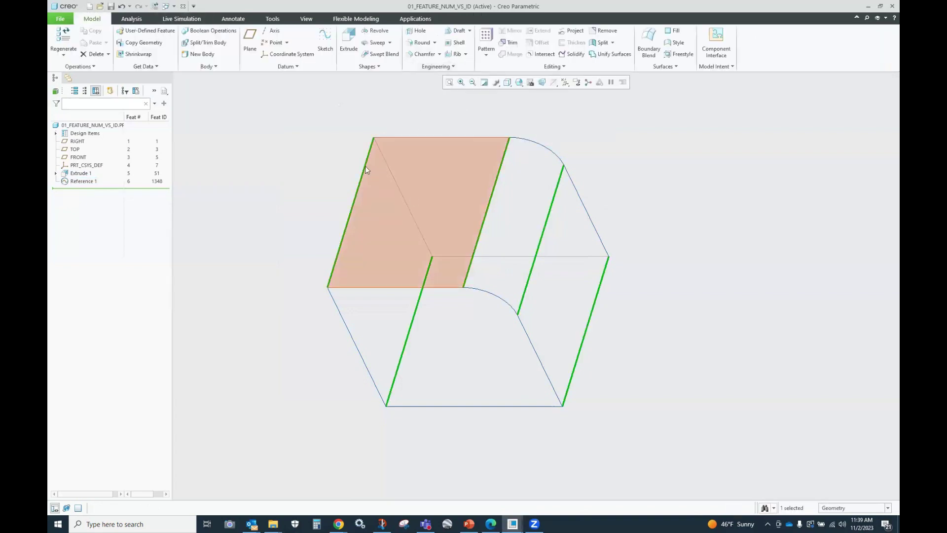
pyautogui.click(121, 6)
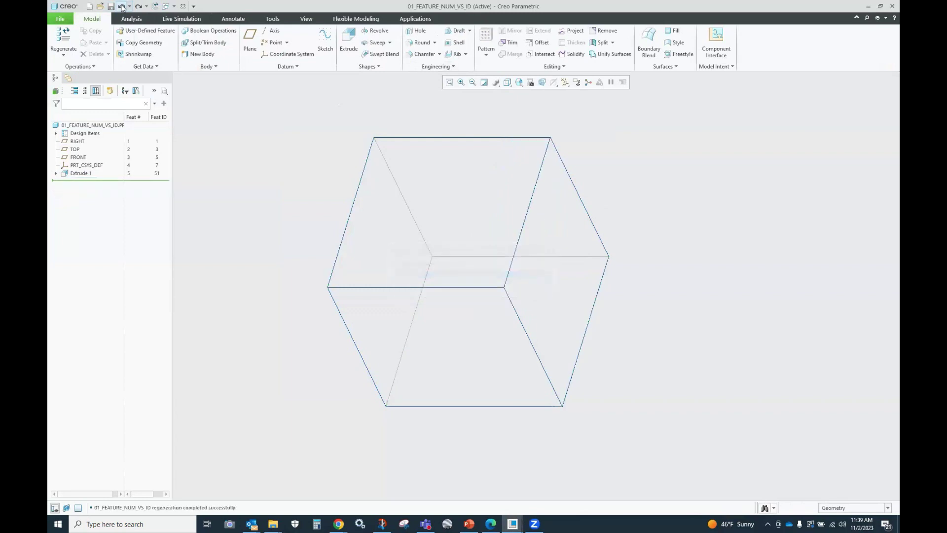
pyautogui.click(139, 7)
# Try a 1.00 radius round on the three sharp side edges picked individually, and undo the sketch fillet
pyautogui.click(421, 43)
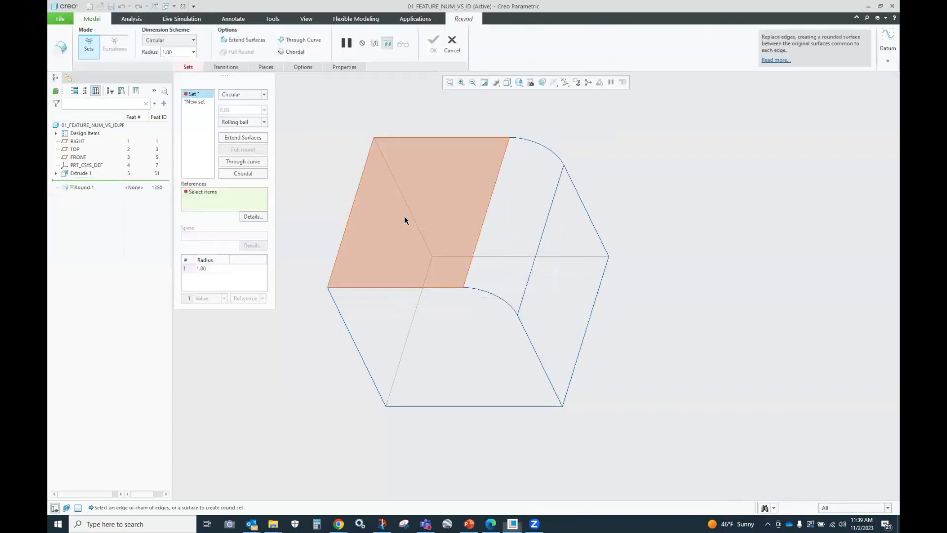
pyautogui.click(355, 202)
pyautogui.keyDown('ctrl'); pyautogui.click(429, 264); pyautogui.keyUp('ctrl')
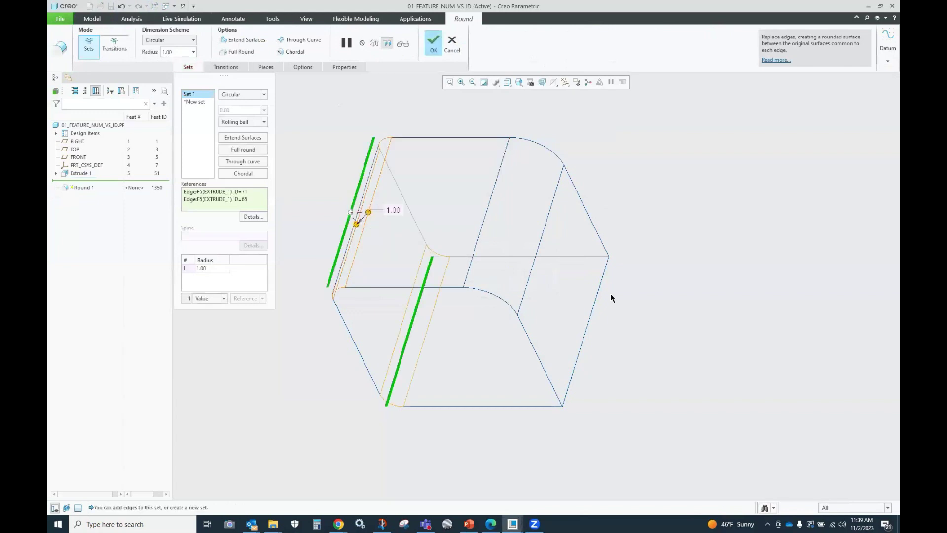
pyautogui.keyDown('ctrl'); pyautogui.click(598, 292); pyautogui.keyUp('ctrl')
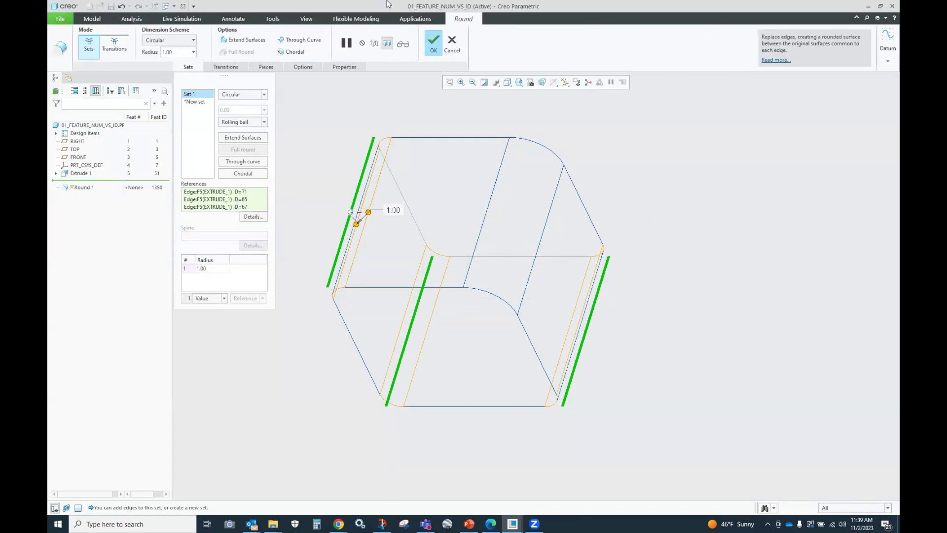
pyautogui.click(452, 44)
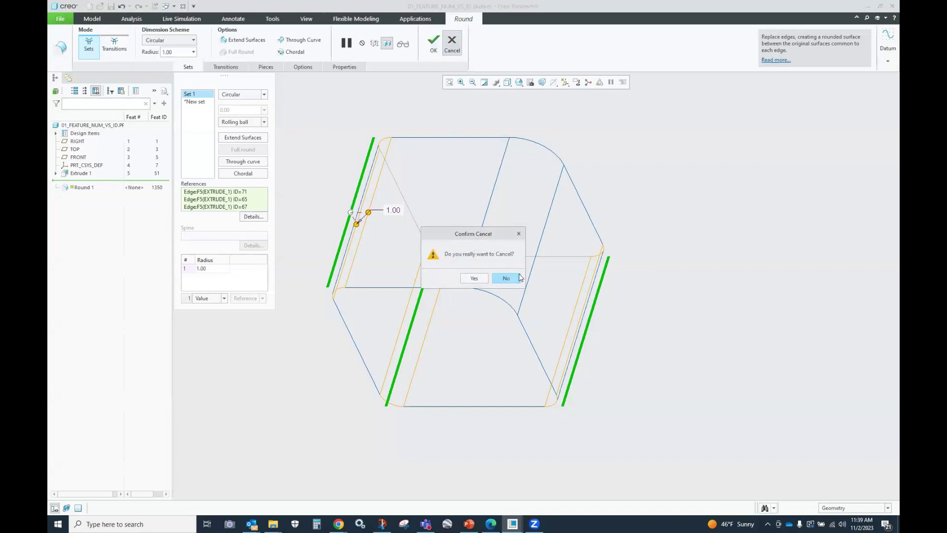
pyautogui.click(474, 279)
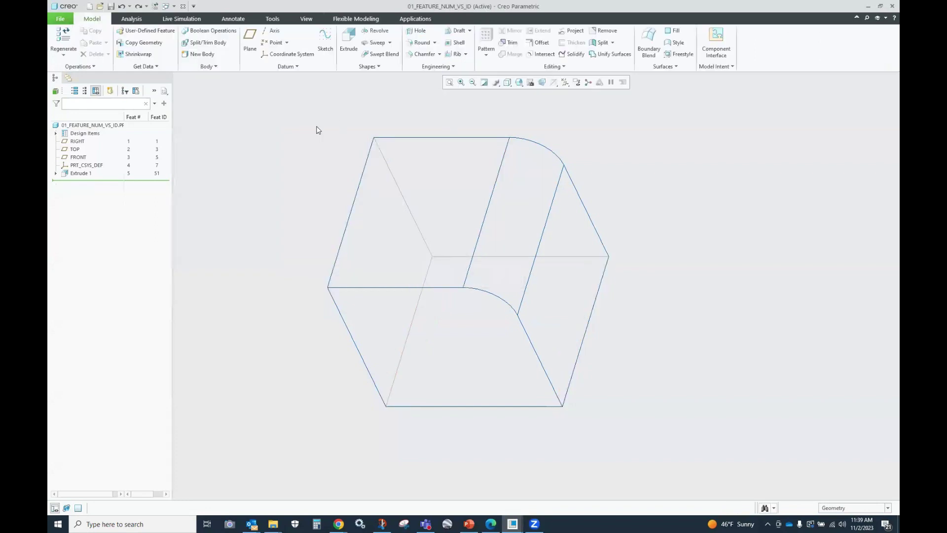
pyautogui.click(120, 7)
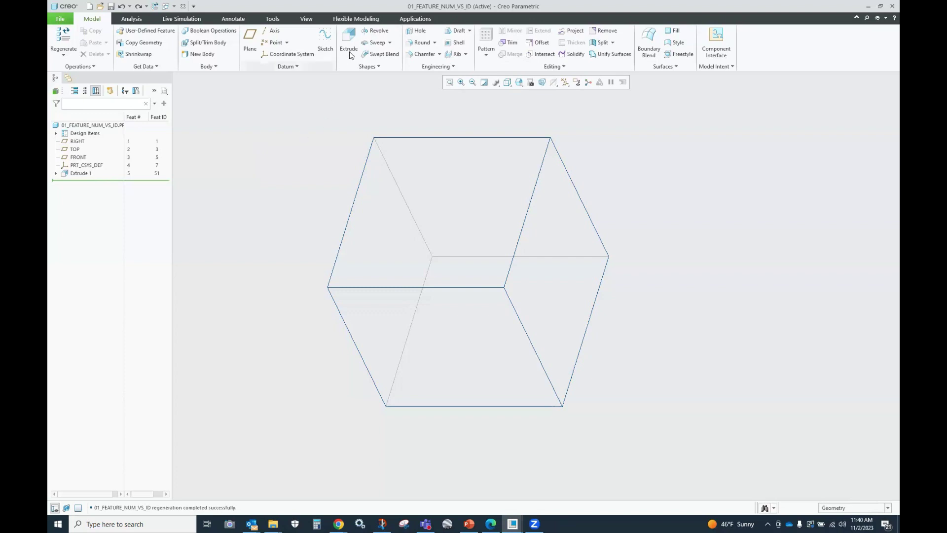
# Try a sweep with the front face's edge loop, built from individually picked edges, as the origin trajectory
pyautogui.click(371, 44)
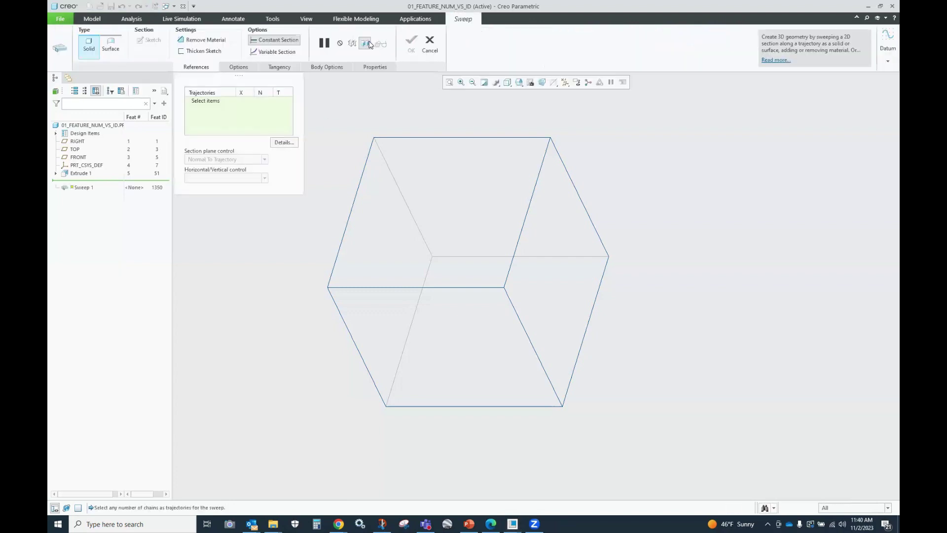
pyautogui.click(398, 287)
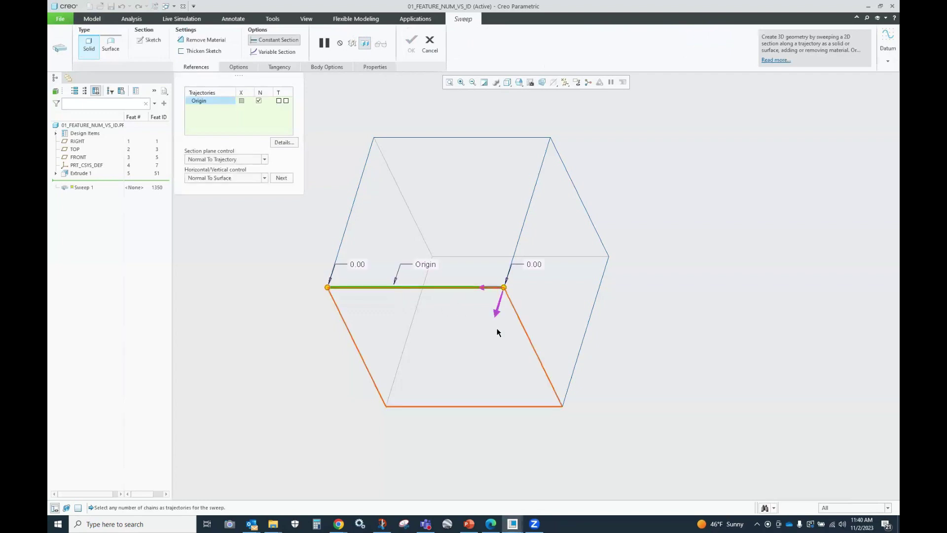
pyautogui.keyDown('shift'); pyautogui.click(514, 327); pyautogui.keyUp('shift')
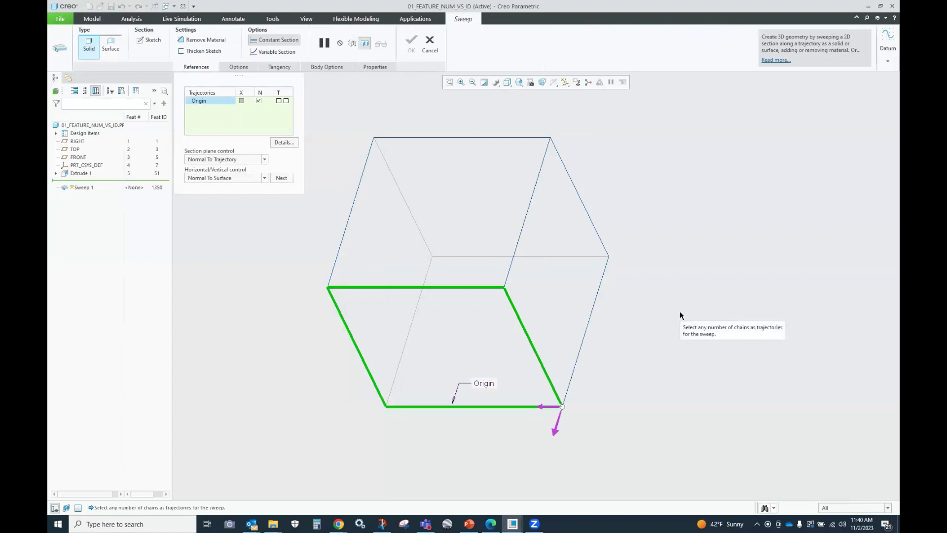
pyautogui.click(430, 47)
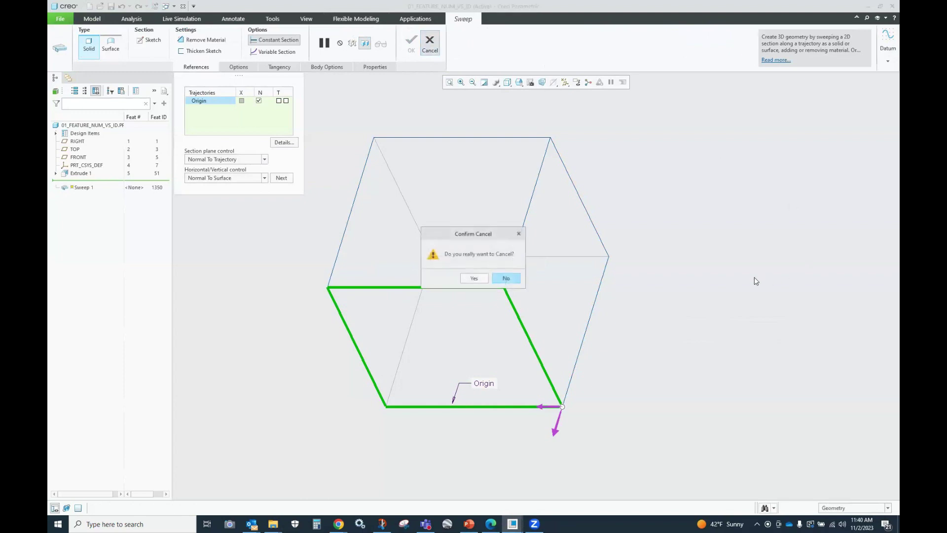
pyautogui.click(475, 277)
# Restart the sweep and inspect the pick candidates at the front face's upper edge, highlighting the intent edge with ID 75
pyautogui.click(370, 43)
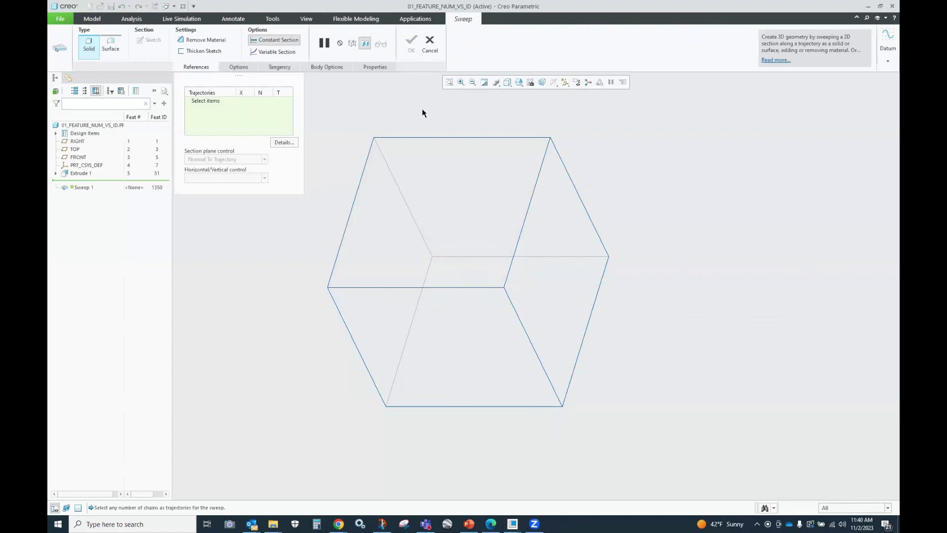
pyautogui.rightClick(447, 288)
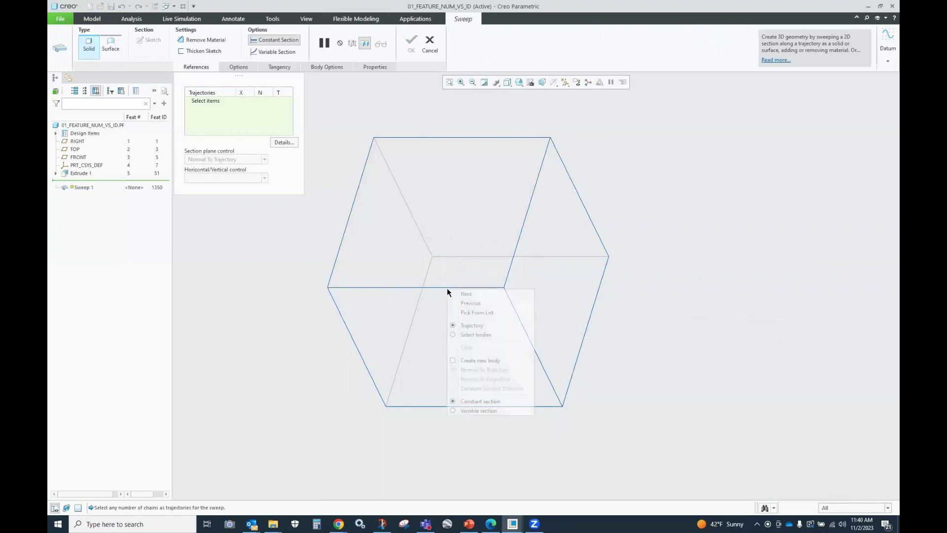
pyautogui.click(469, 313)
pyautogui.moveTo(800, 11); pyautogui.dragTo(748, 70)
pyautogui.click(753, 91)
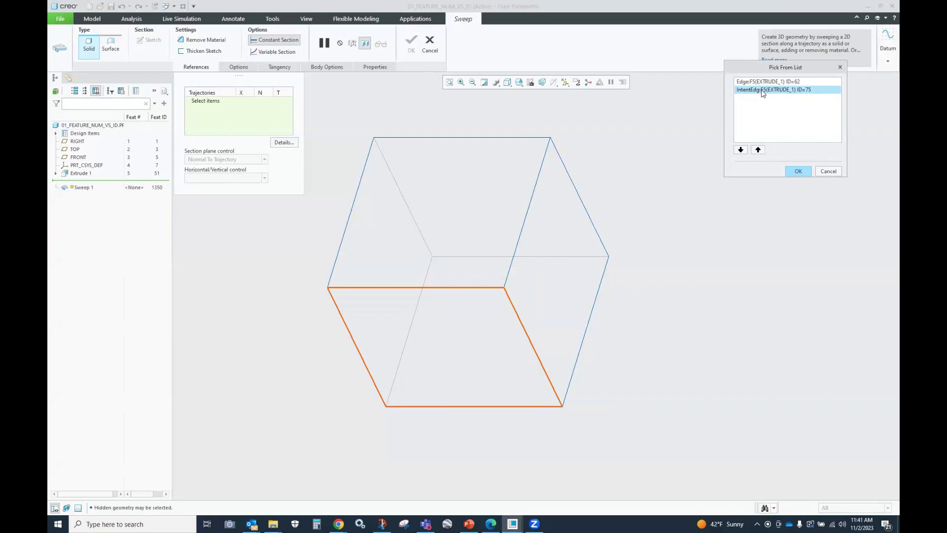
pyautogui.click(833, 172)
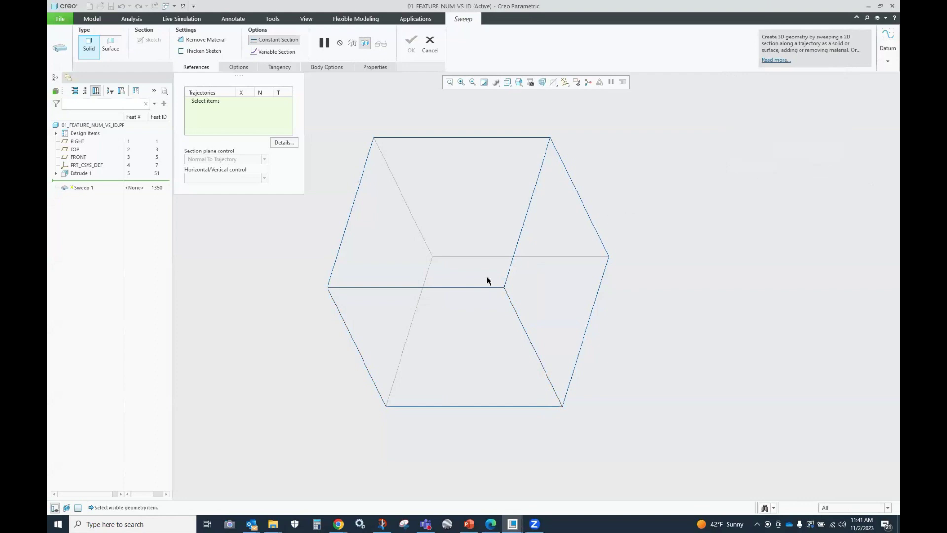
# Try the top face's complete edge loop as the sweep's origin trajectory, and cancel the sweep
pyautogui.click(450, 288)
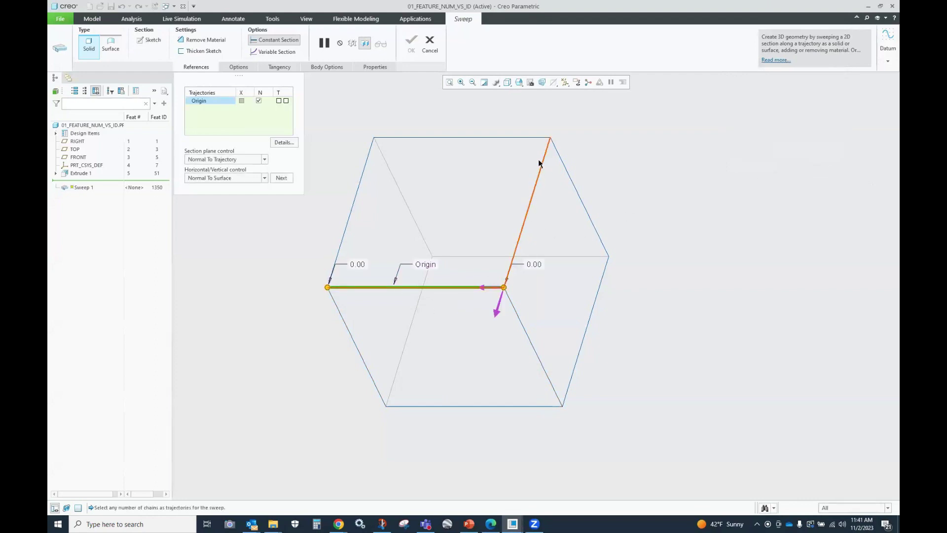
pyautogui.keyDown('shift'); pyautogui.click(535, 141); pyautogui.keyUp('shift')
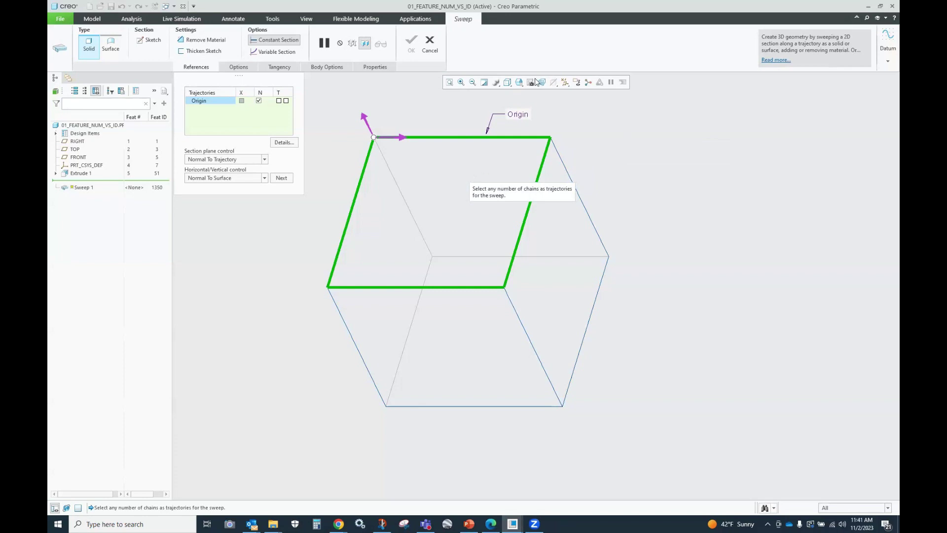
pyautogui.click(430, 43)
pyautogui.click(477, 280)
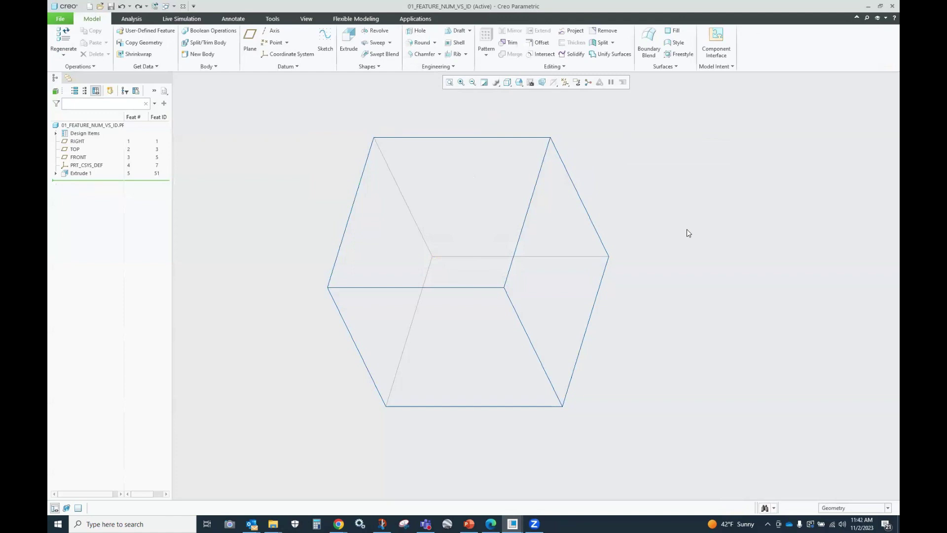
# Start an extrusion sketch on the front face and collect its edges for an Offset as a rule-based complete loop
pyautogui.click(443, 372)
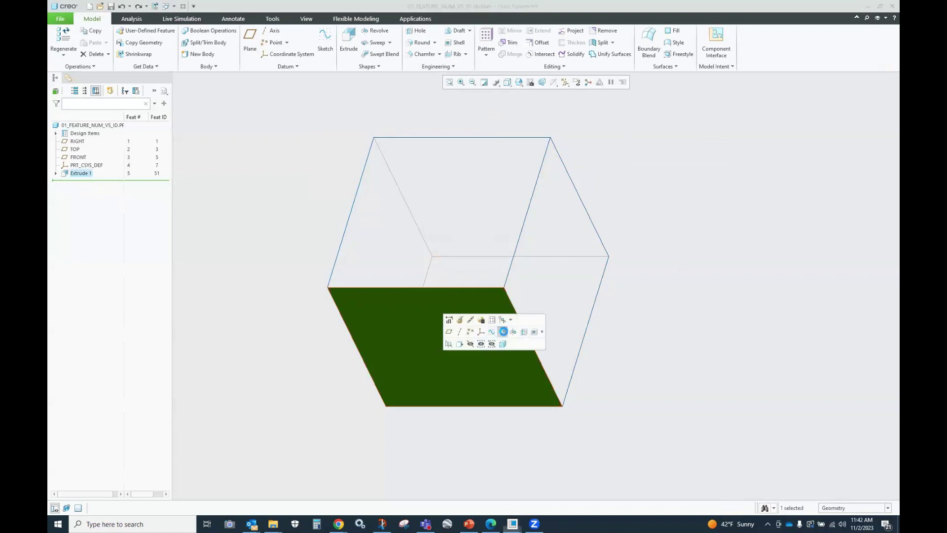
pyautogui.click(502, 332)
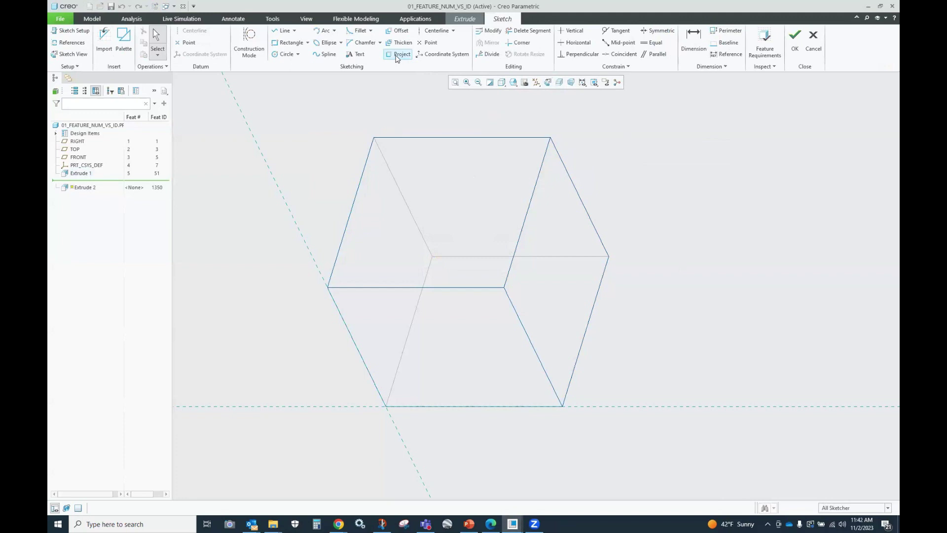
pyautogui.click(397, 32)
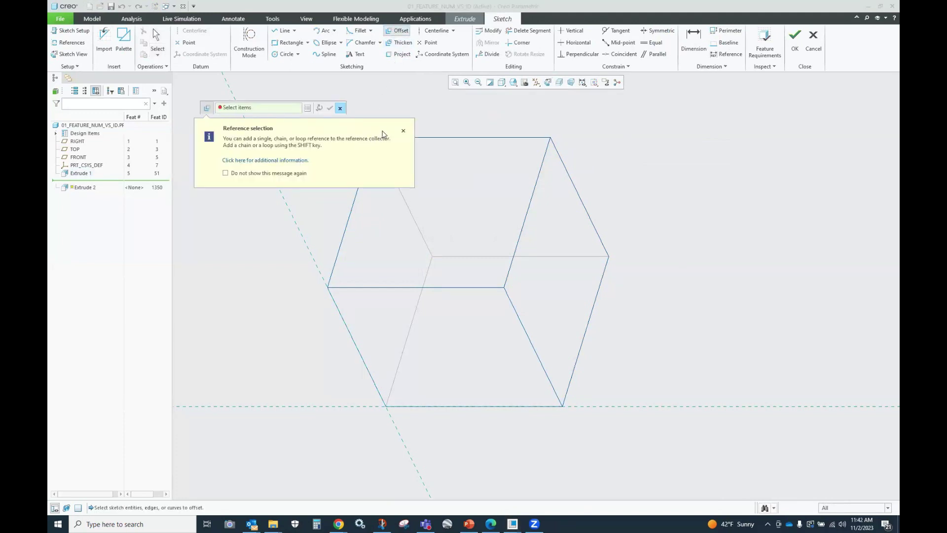
pyautogui.click(403, 131)
pyautogui.click(307, 107)
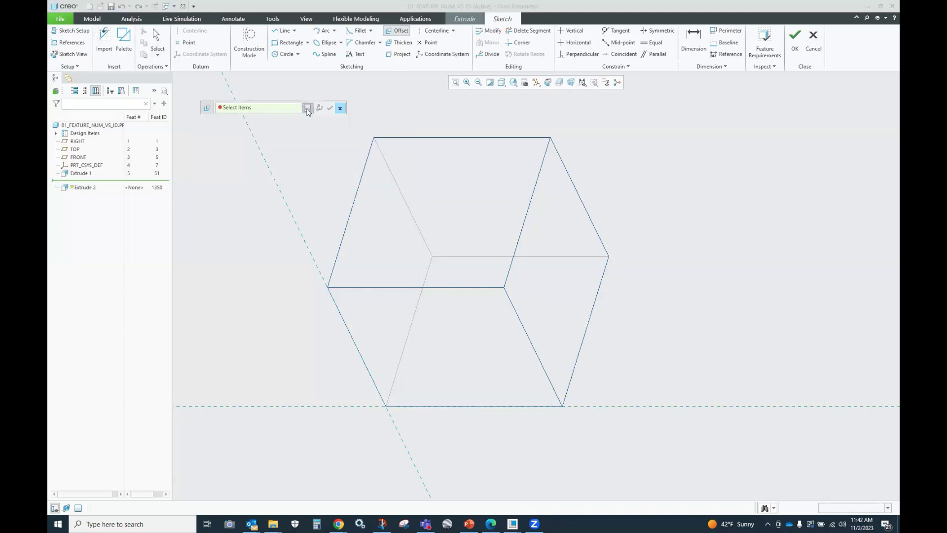
pyautogui.click(689, 151)
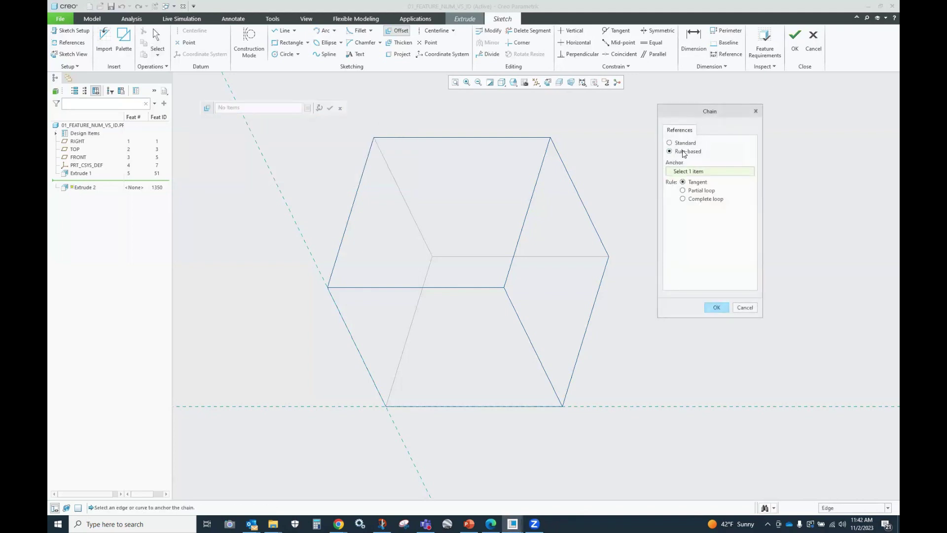
pyautogui.click(683, 199)
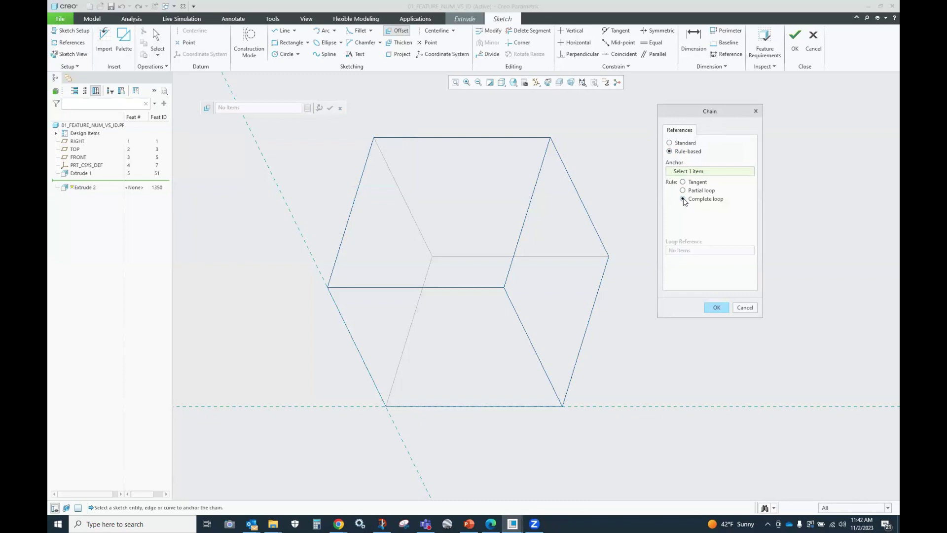
pyautogui.click(525, 331)
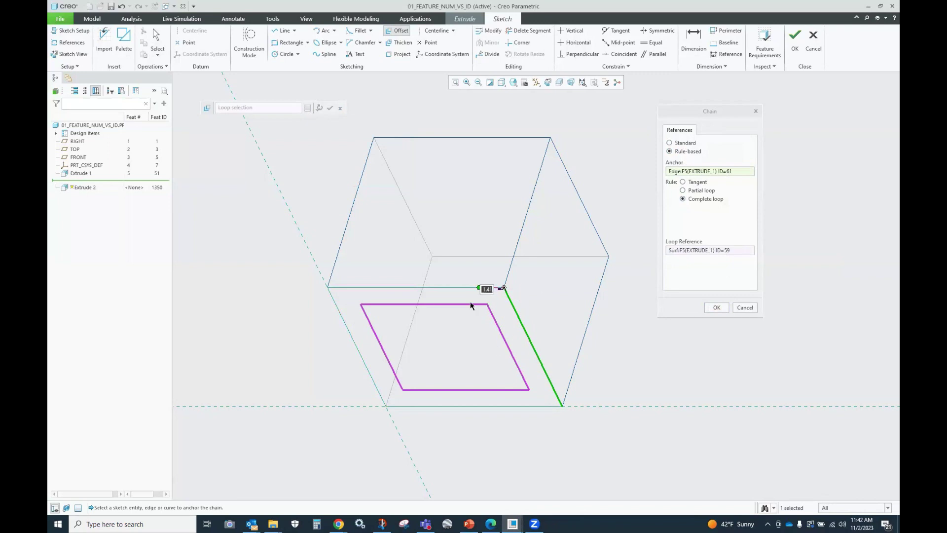
# Adjust the front face loop's inward offset to 1.30 and accept the chain and the offset
pyautogui.scroll(3, 474, 301)
pyautogui.moveTo(481, 281)
pyautogui.mouseDown()
pyautogui.moveTo(501, 281)
pyautogui.moveTo(475, 281)
pyautogui.moveTo(487, 280)
pyautogui.mouseUp()
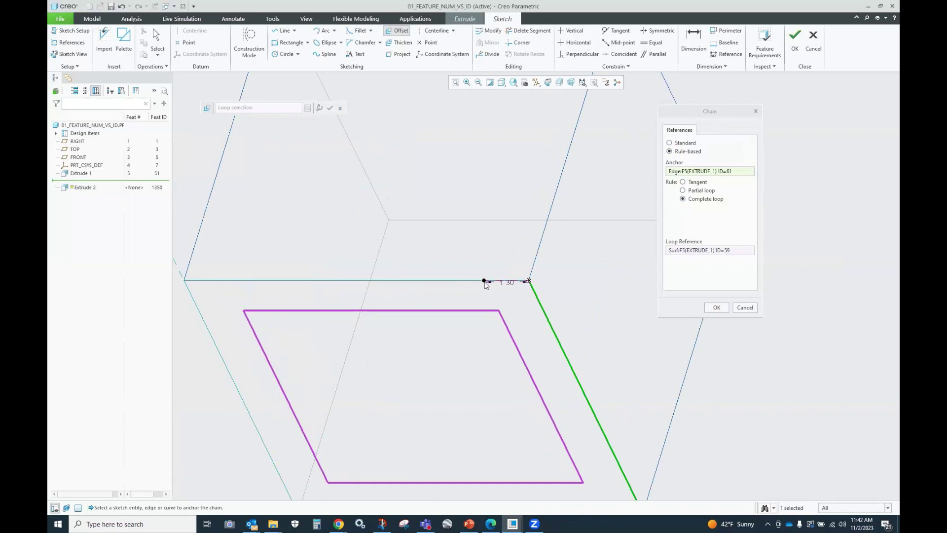
pyautogui.scroll(-2, 469, 290)
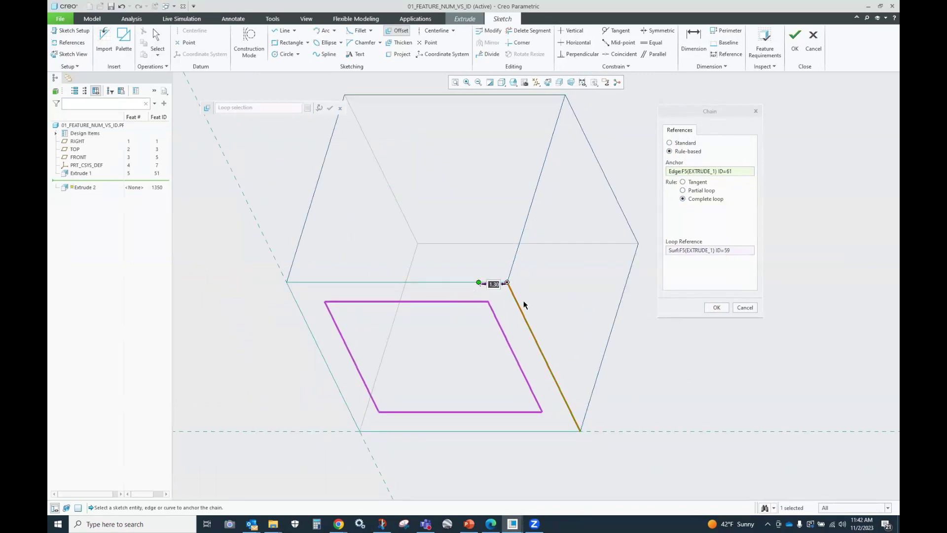
pyautogui.click(717, 308)
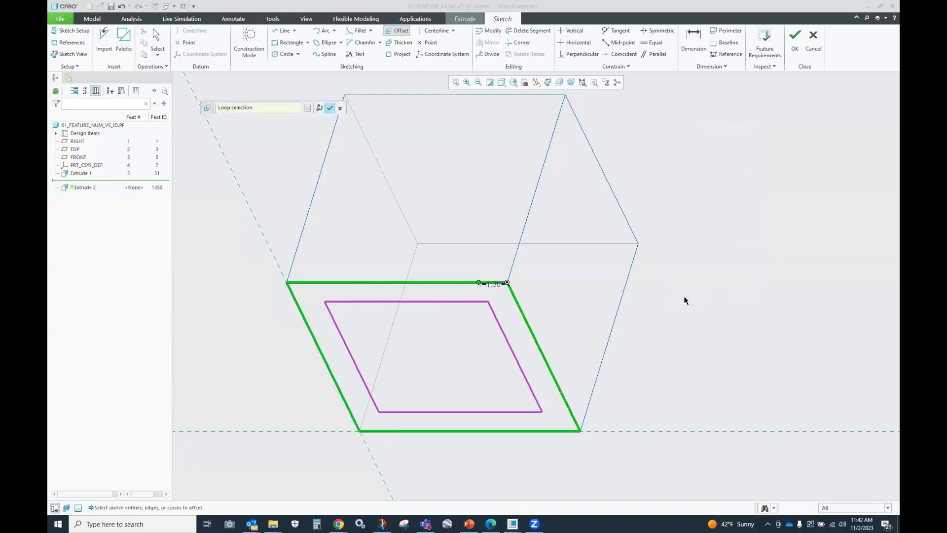
pyautogui.click(331, 111)
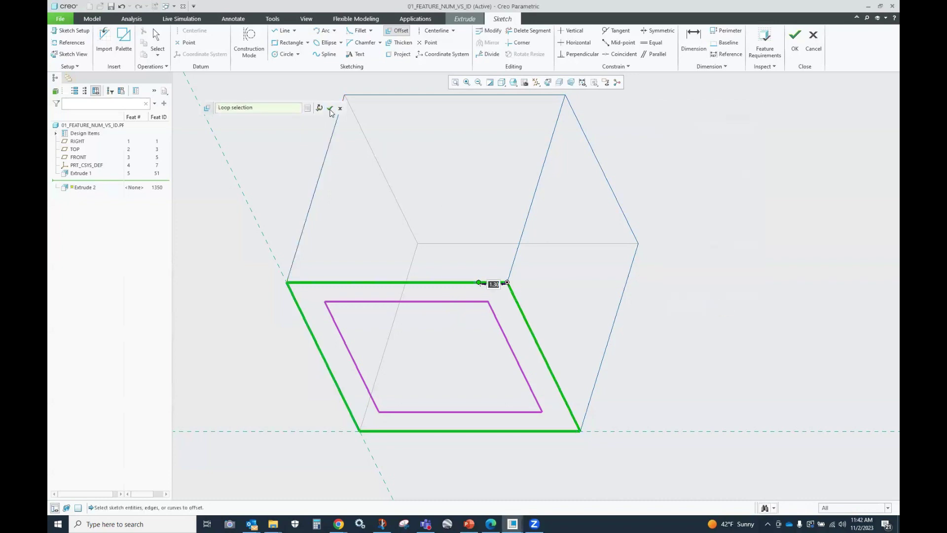
pyautogui.click(331, 111)
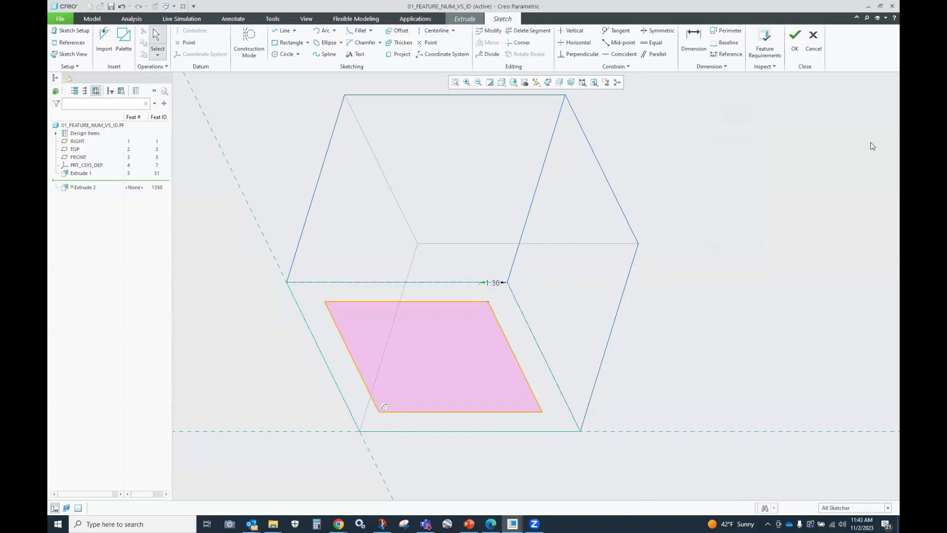
# Discard the inward offset sketch and cancel the extrusion
pyautogui.click(813, 39)
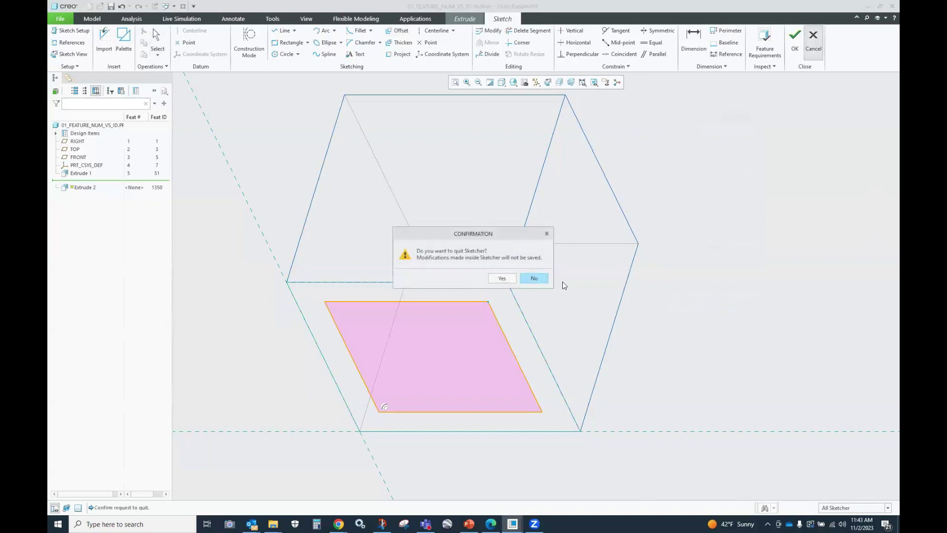
pyautogui.click(499, 279)
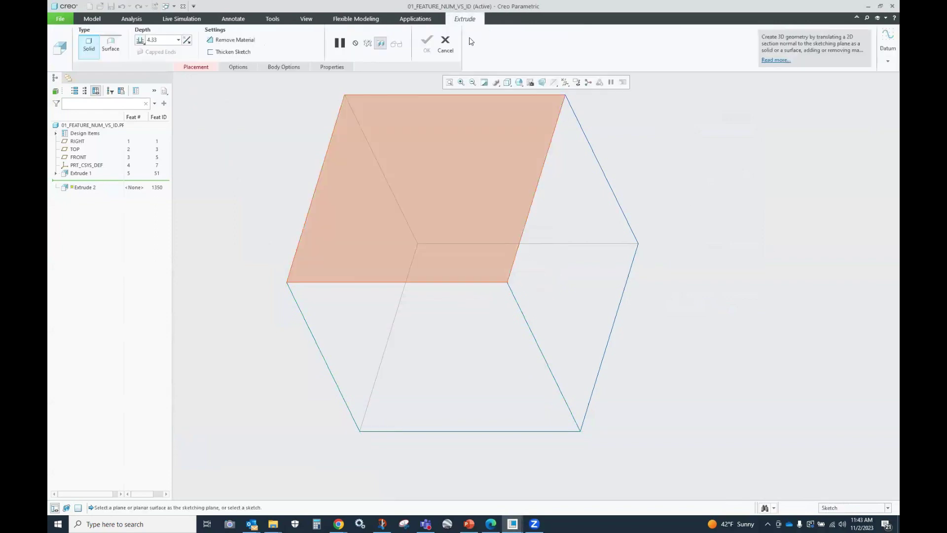
pyautogui.click(445, 42)
pyautogui.click(753, 230)
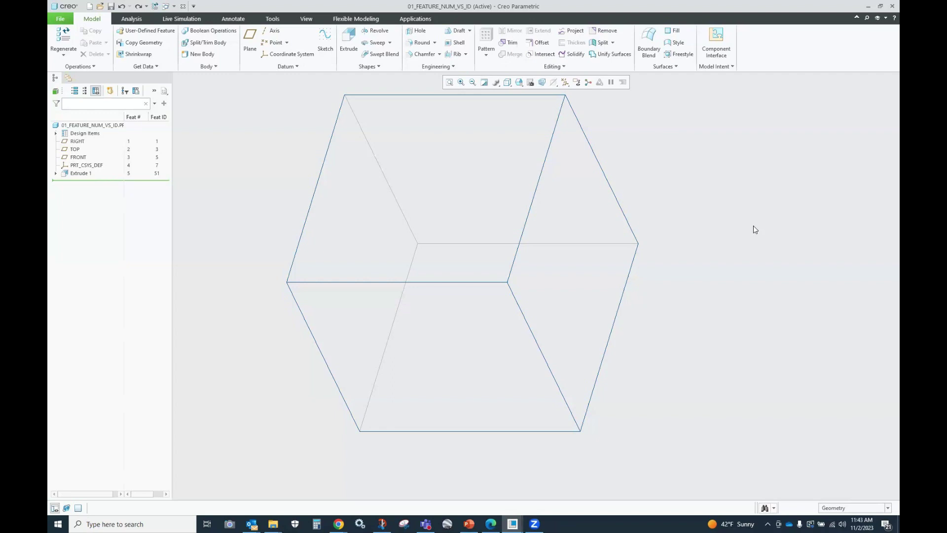
# Start another extrusion sketch on the front face and try a rule-based chain for the offset, cancelling the chain and the offset
pyautogui.click(348, 39)
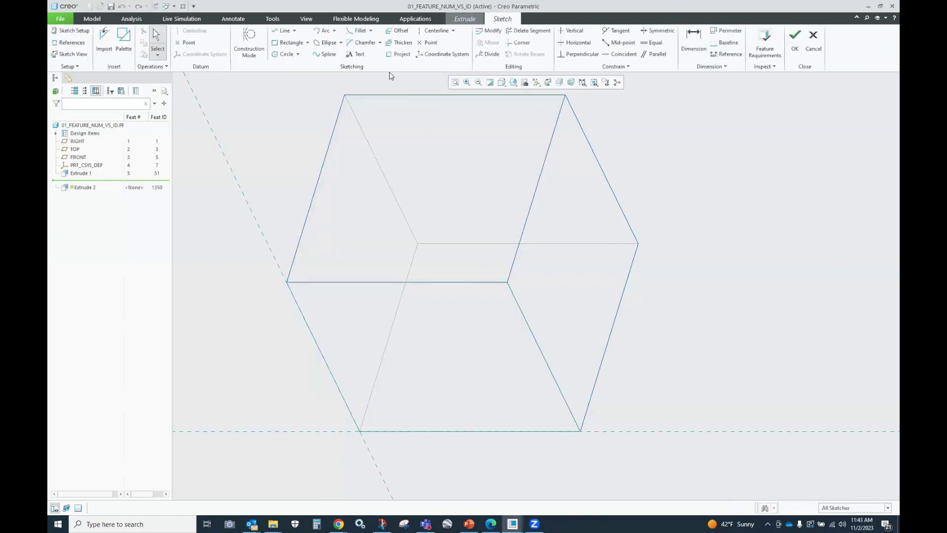
pyautogui.click(398, 31)
pyautogui.click(308, 107)
pyautogui.click(683, 153)
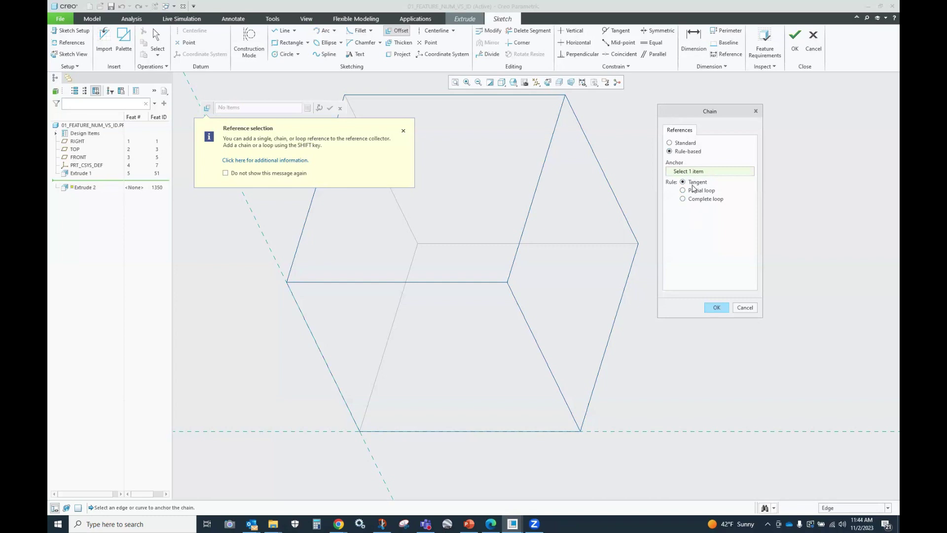
pyautogui.click(745, 307)
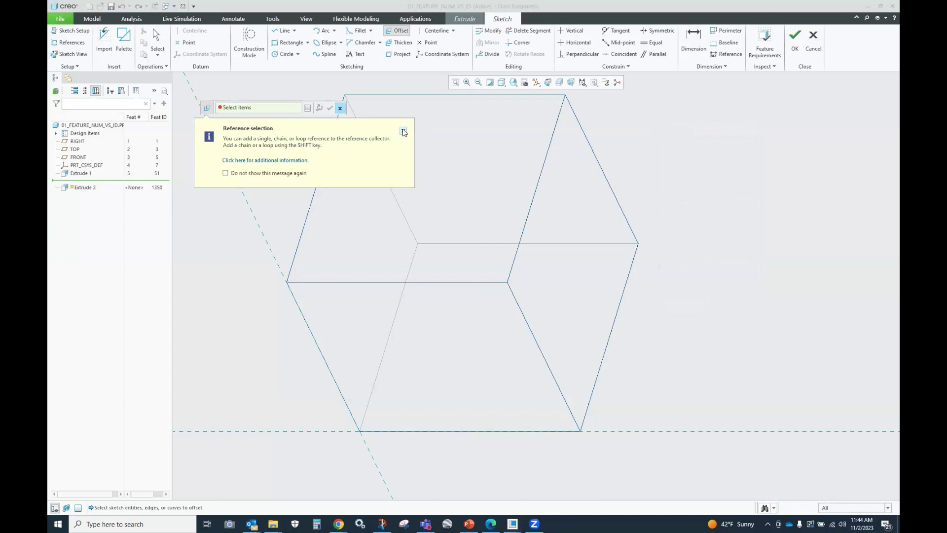
pyautogui.click(403, 131)
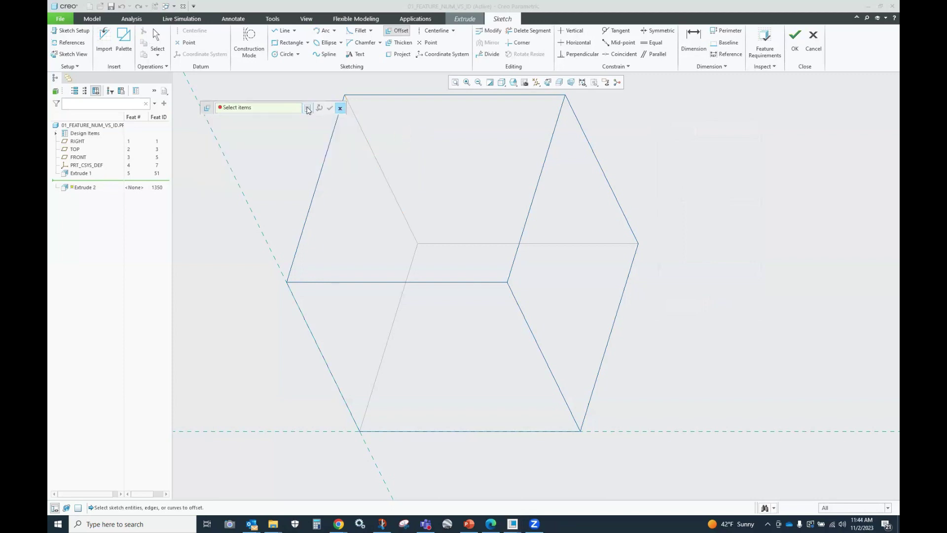
pyautogui.click(340, 108)
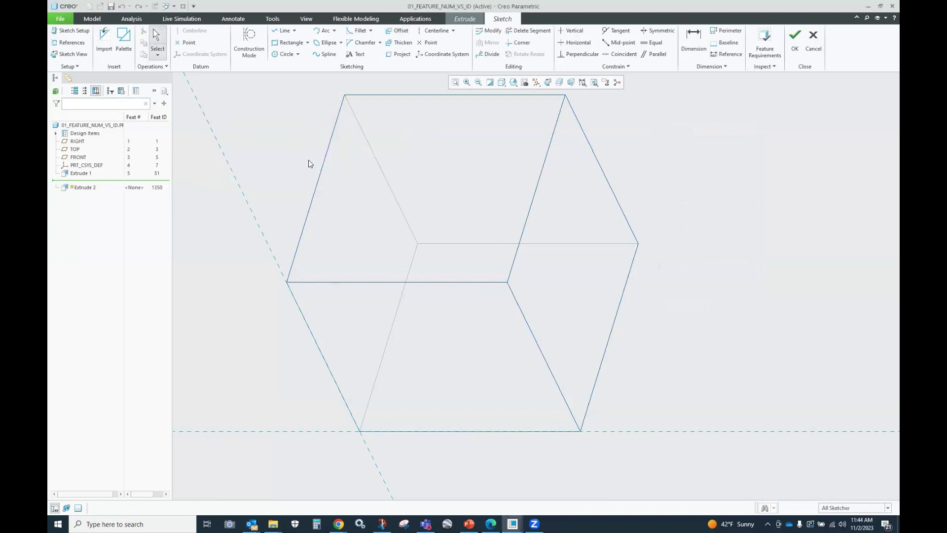
# Offset the front face's intent edges (ID 75) outward by 1.41 in the sketch
pyautogui.click(385, 32)
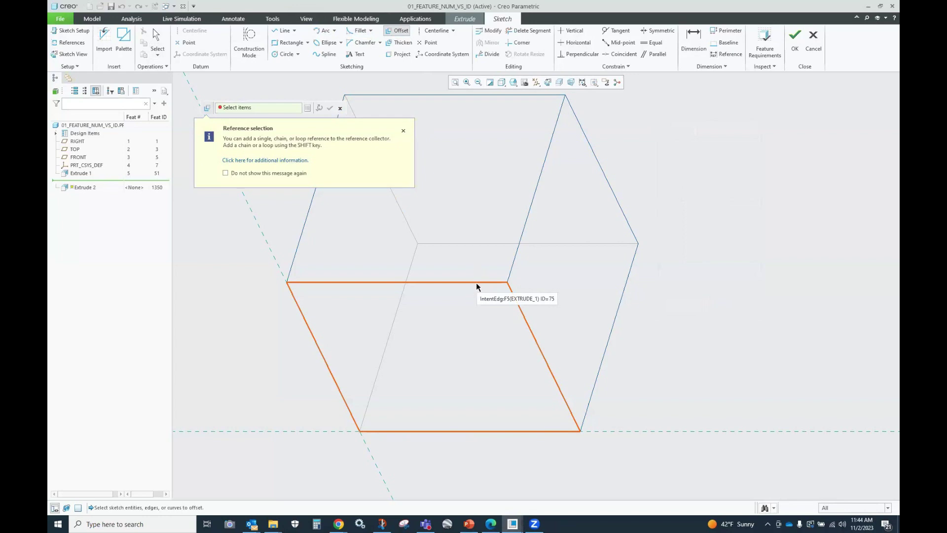
pyautogui.click(477, 284)
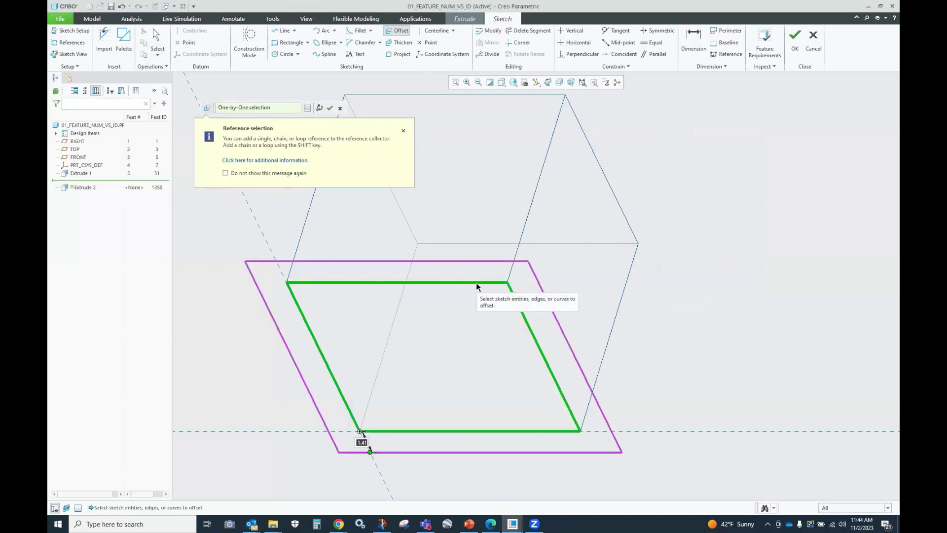
pyautogui.click(330, 109)
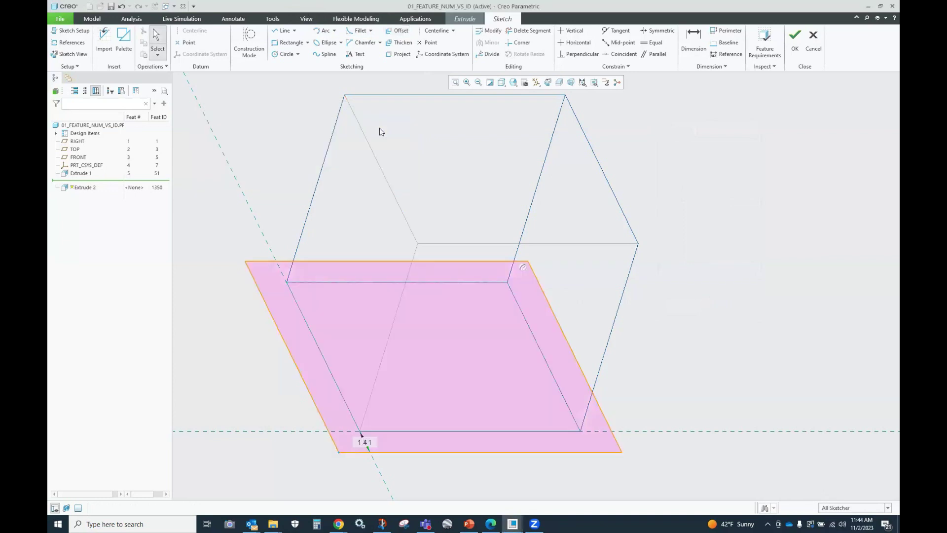
# Discard the outward offset sketch and cancel the extrusion
pyautogui.click(814, 46)
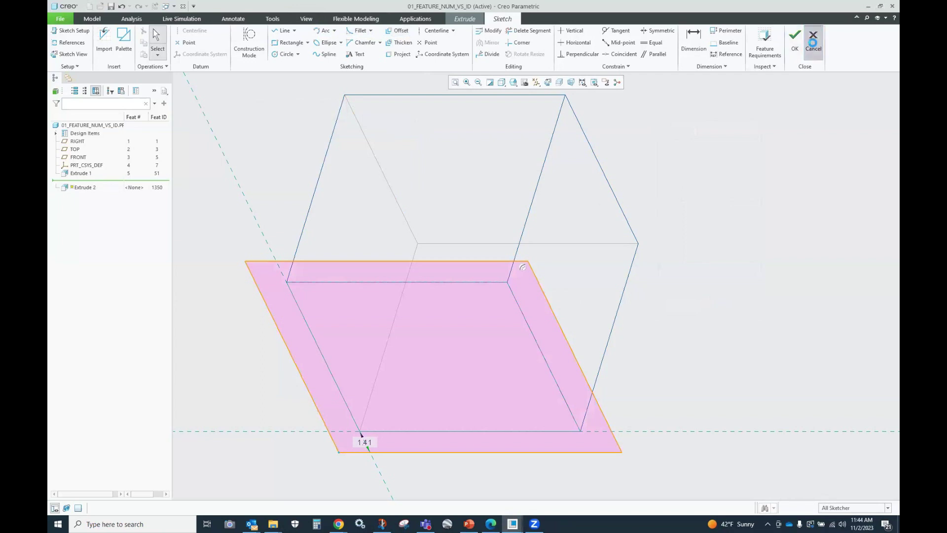
pyautogui.click(501, 278)
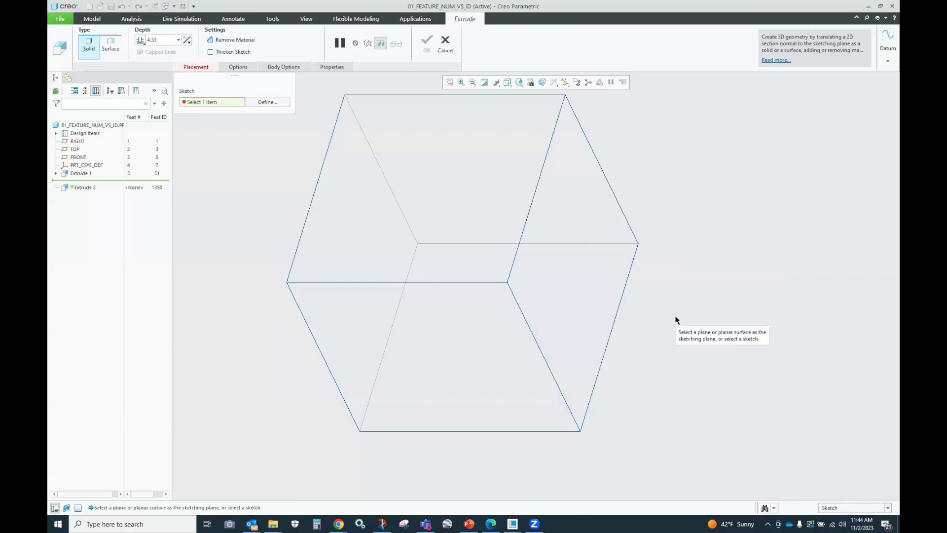
pyautogui.click(445, 43)
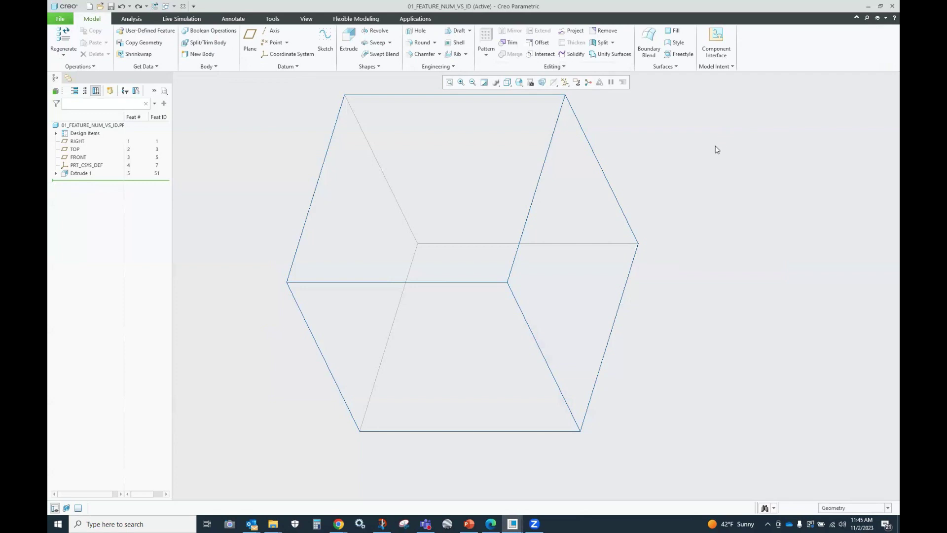
# Switch to the 02_ROUNDS_ADVANCED.PRT model and display it shaded with edges
pyautogui.scroll(-2, 691, 260)
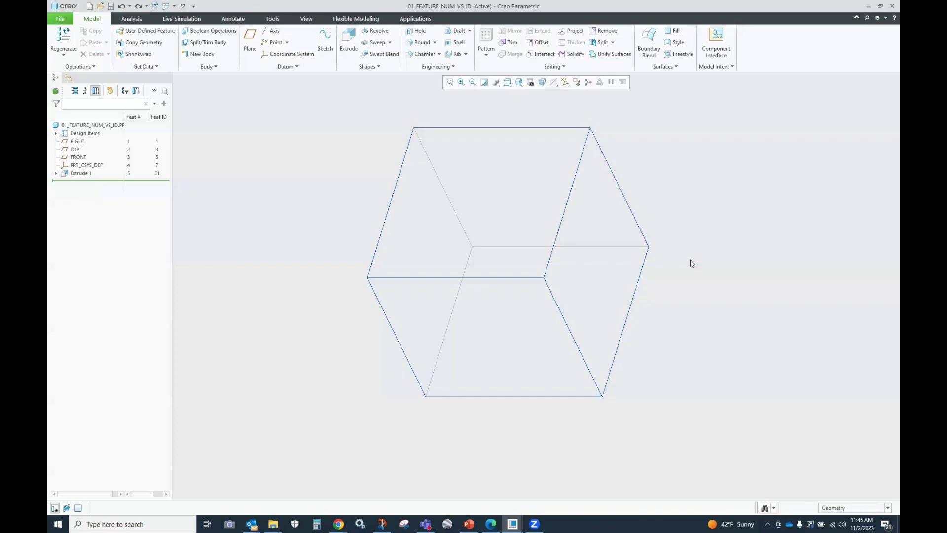
pyautogui.click(174, 6)
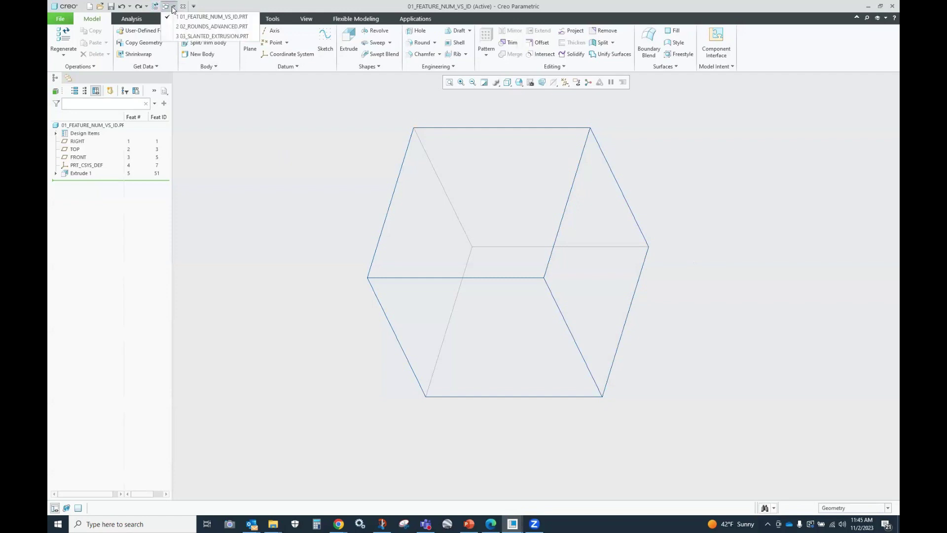
pyautogui.click(185, 27)
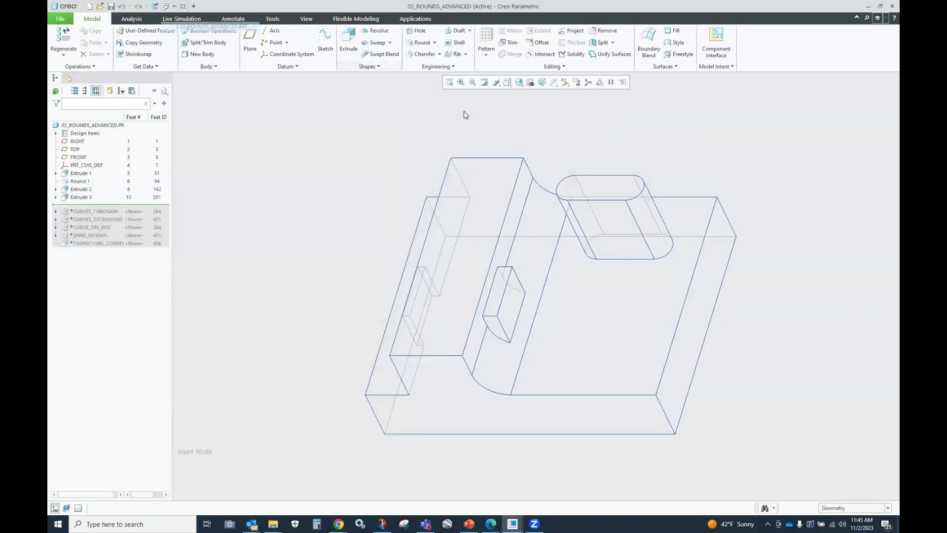
pyautogui.click(508, 82)
pyautogui.click(509, 104)
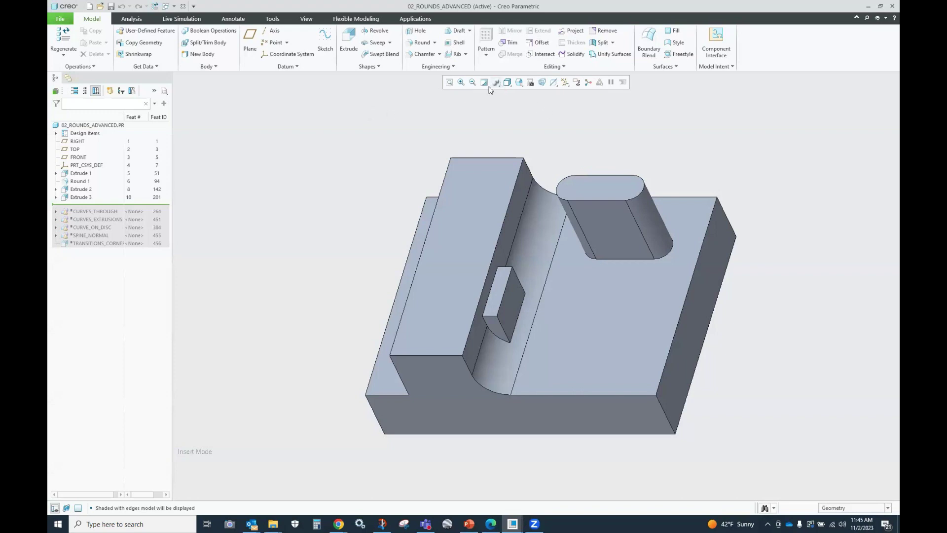
# Apply a round of radius 0.25 to the curved base edge (ID 227) of the slot-shaped boss
pyautogui.click(421, 39)
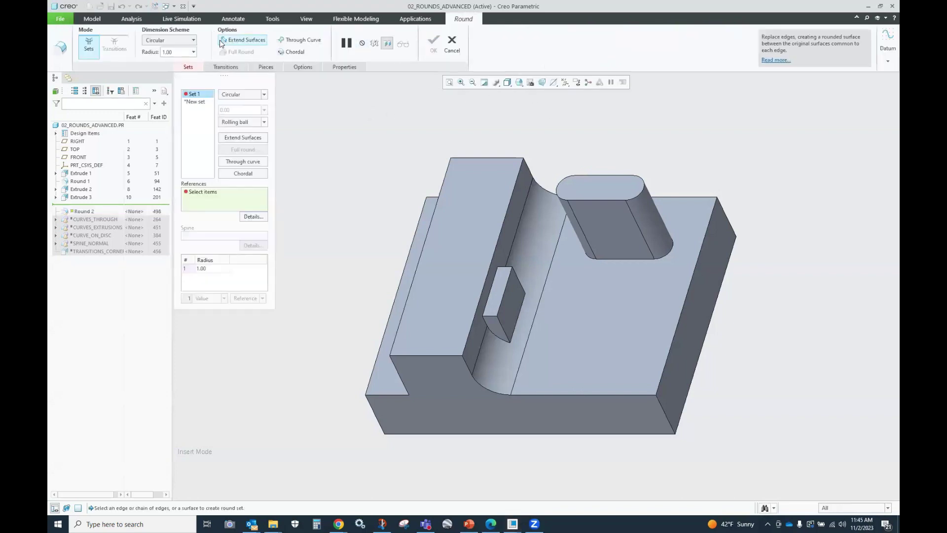
pyautogui.click(178, 52)
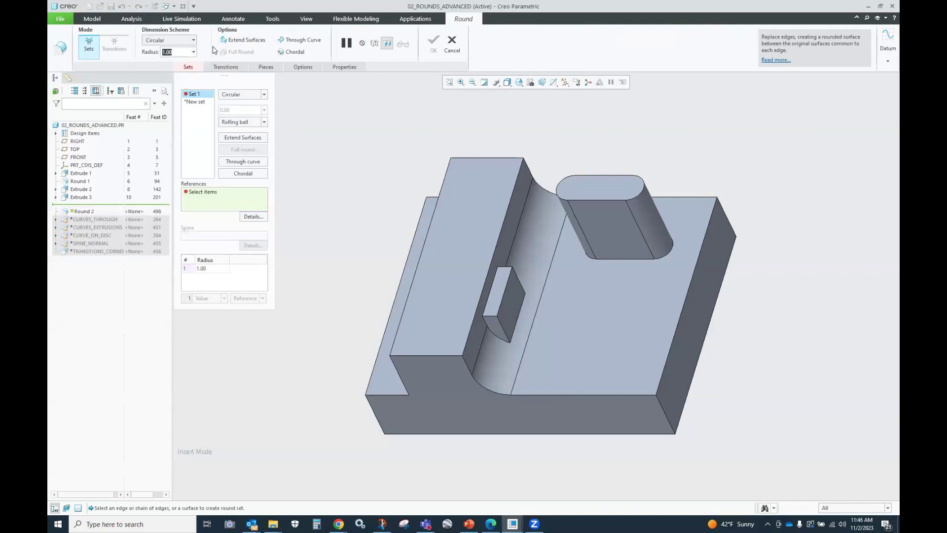
pyautogui.click(193, 52)
pyautogui.click(185, 52)
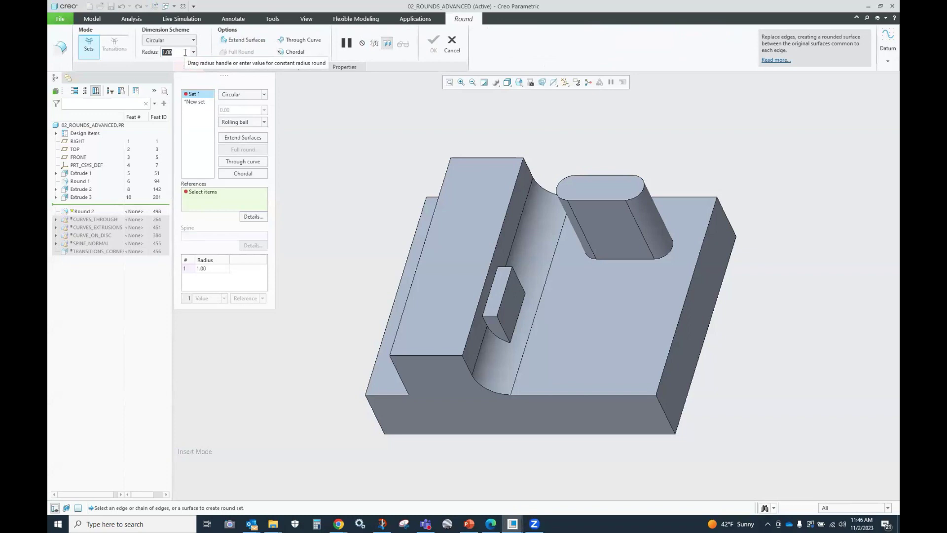
pyautogui.write('.25')
pyautogui.press('Return')
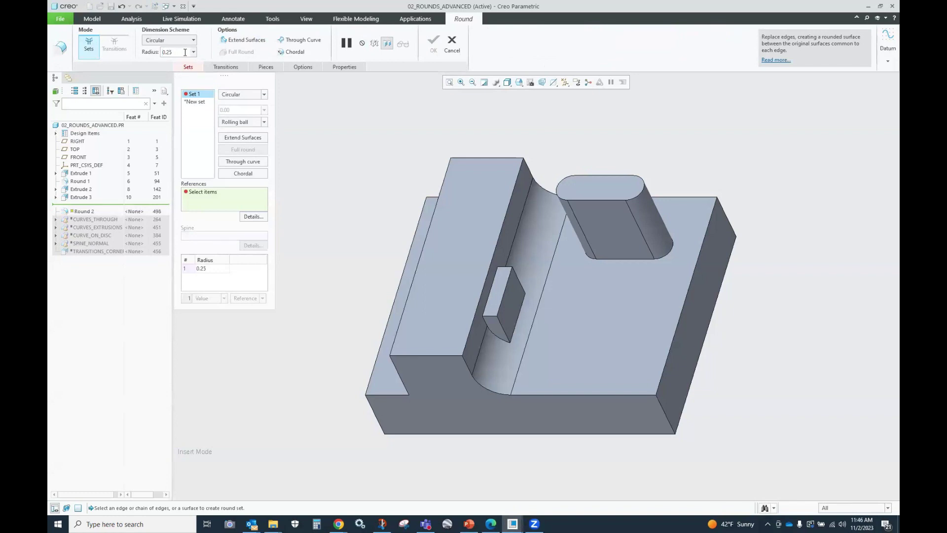
pyautogui.scroll(5, 755, 235)
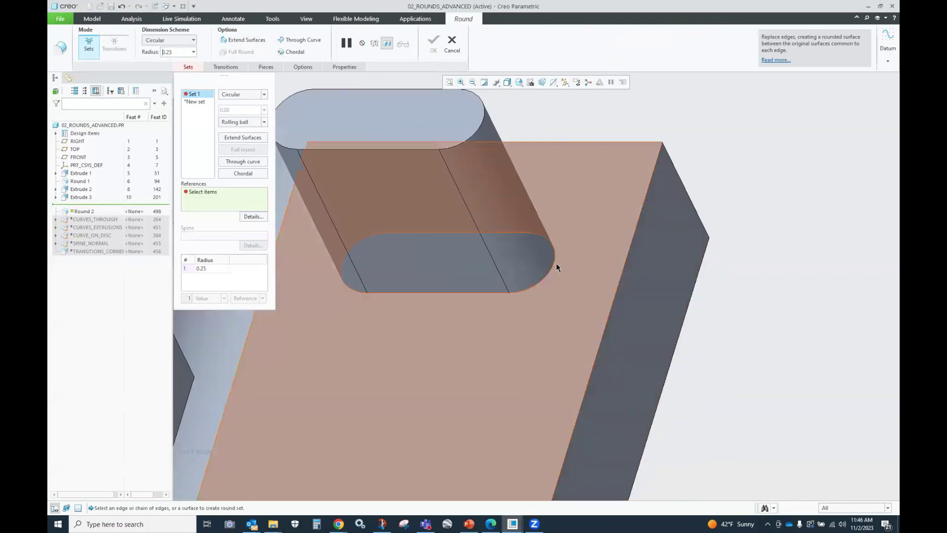
pyautogui.click(555, 266)
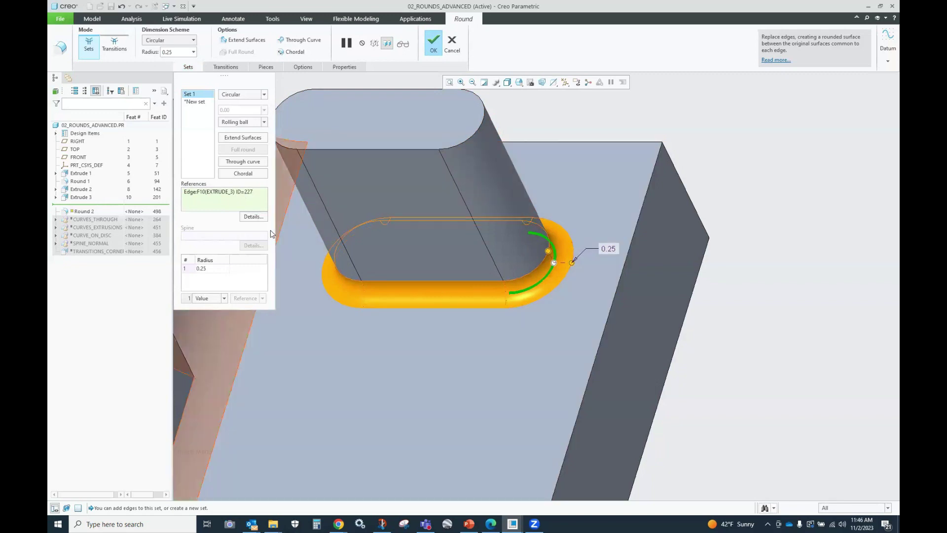
# Try a rule-based tangent chain for the round's edge reference, cancel the chain change, and complete the round
pyautogui.click(254, 216)
pyautogui.click(689, 206)
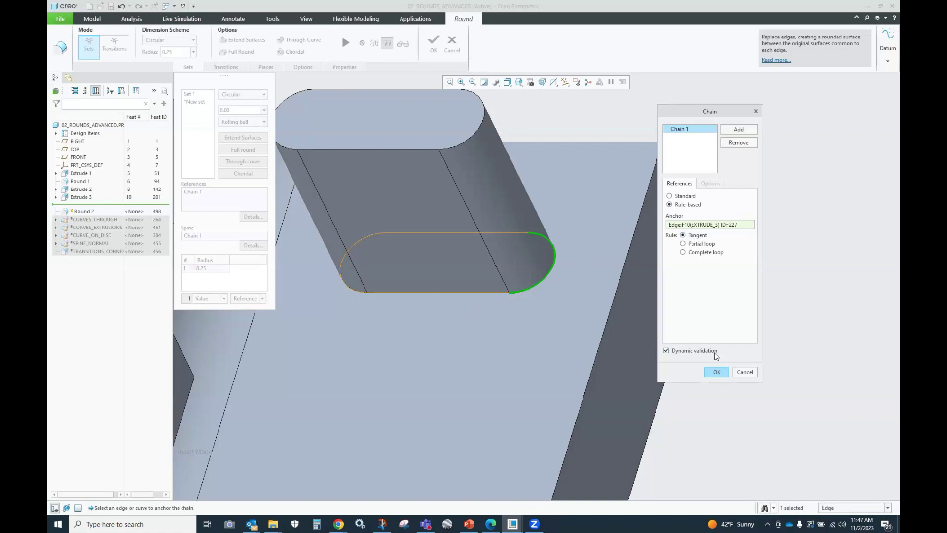
pyautogui.click(751, 373)
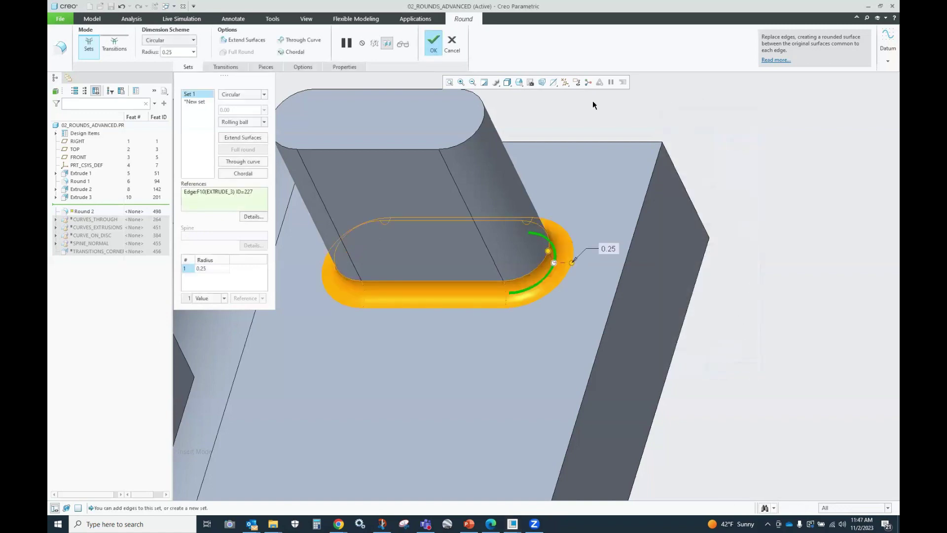
pyautogui.click(434, 42)
pyautogui.click(806, 190)
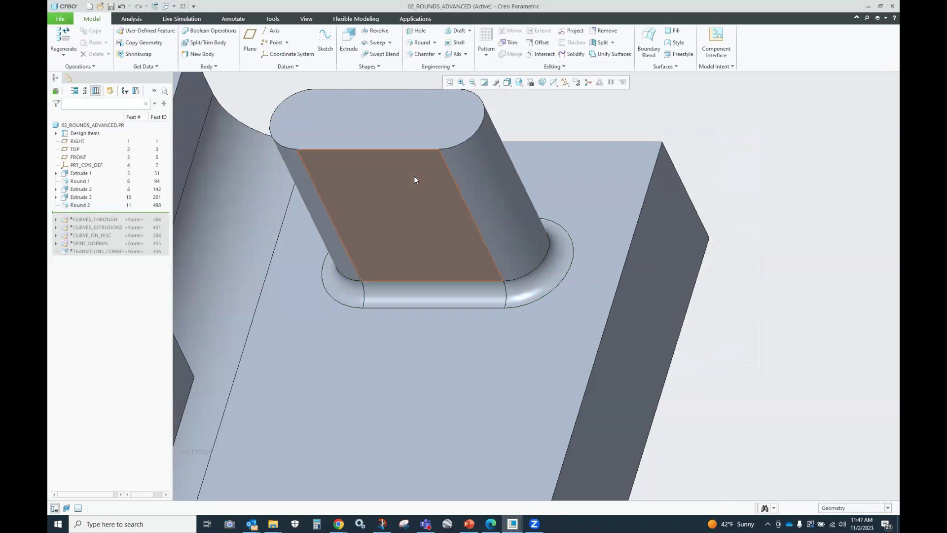
# Edit the section of Extrude 3 and sketch a straight line between the endpoints of the slot's end arc (ID 32)
pyautogui.click(77, 197)
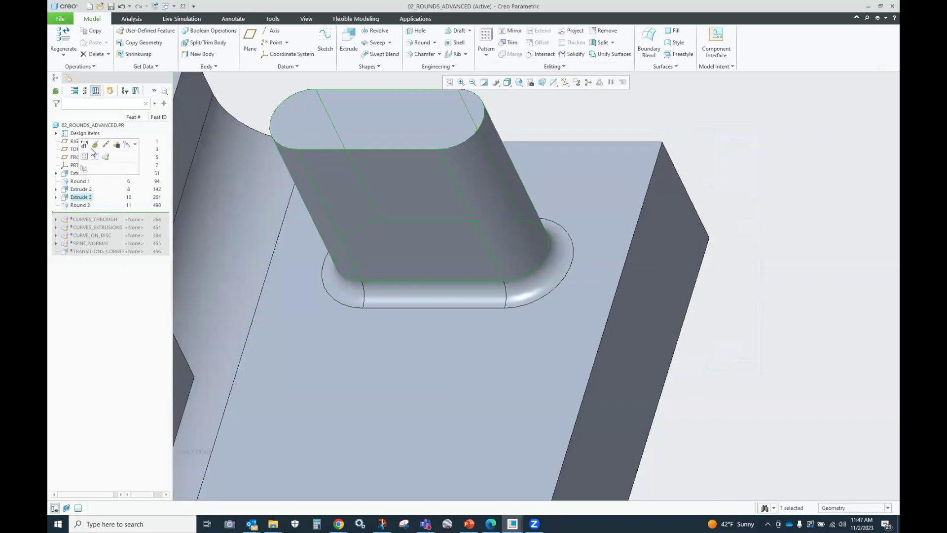
pyautogui.click(94, 144)
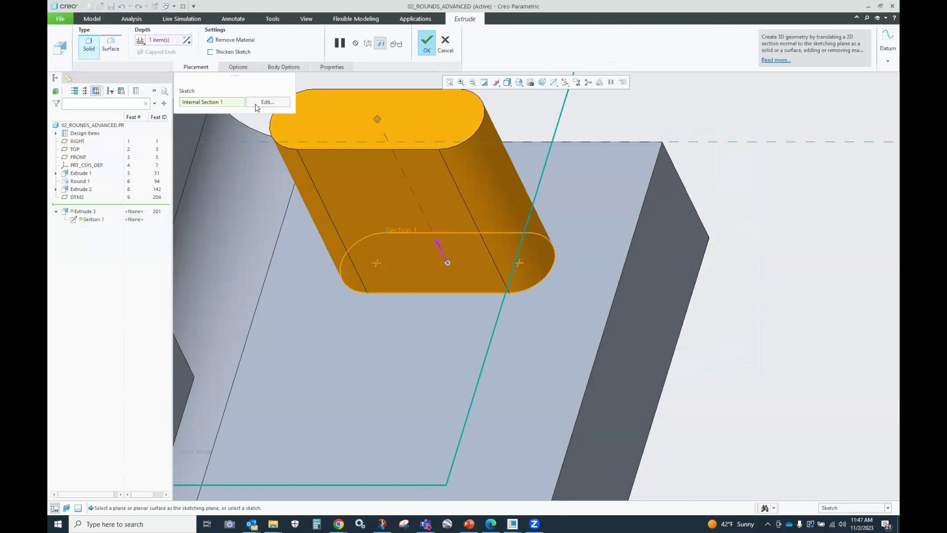
pyautogui.click(254, 103)
pyautogui.click(281, 30)
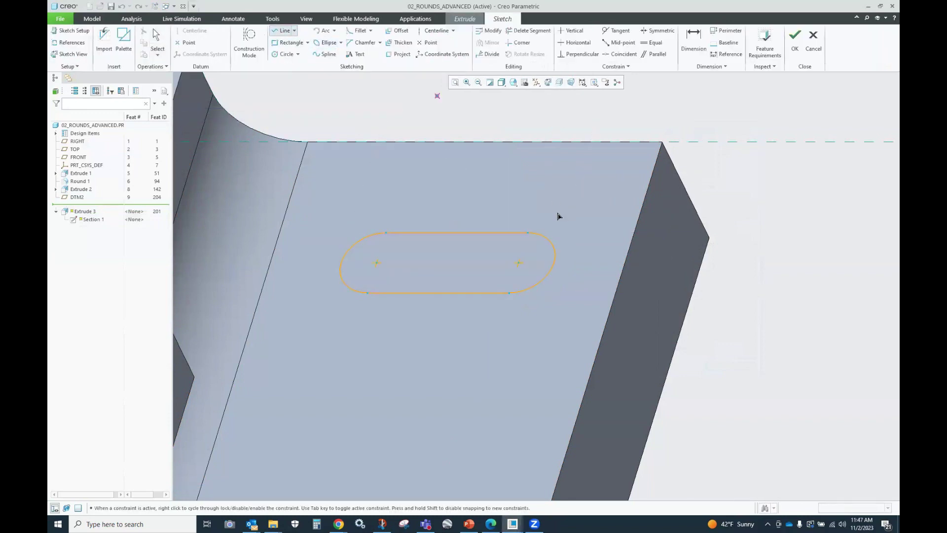
pyautogui.click(528, 232)
pyautogui.click(510, 293)
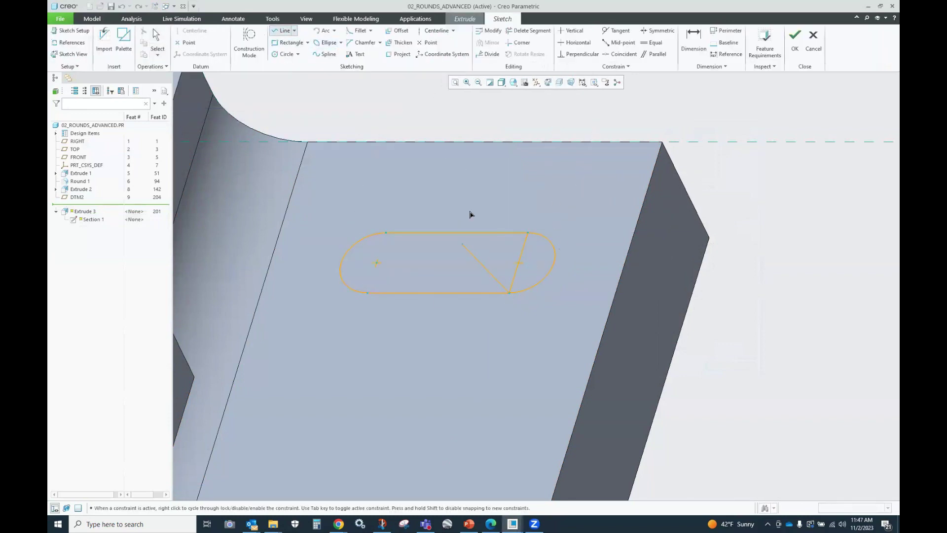
pyautogui.middleClick(518, 199)
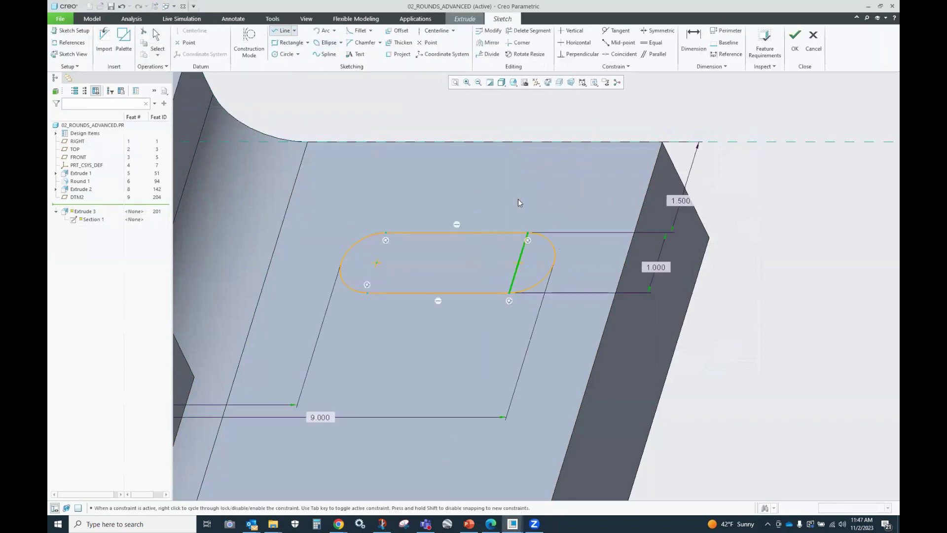
# Try to trim away the slot's end arc with Delete Segment, declining to remove the referenced entity
pyautogui.click(529, 30)
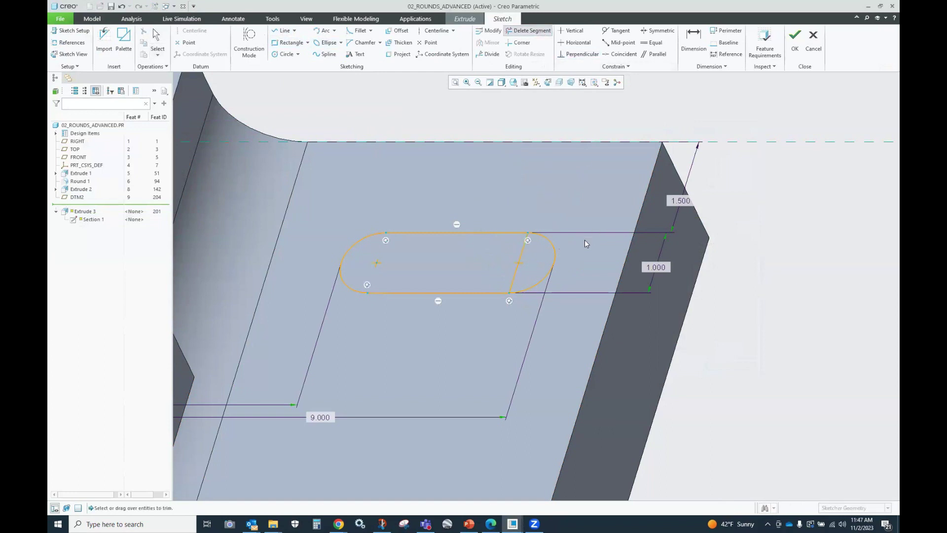
pyautogui.click(553, 249)
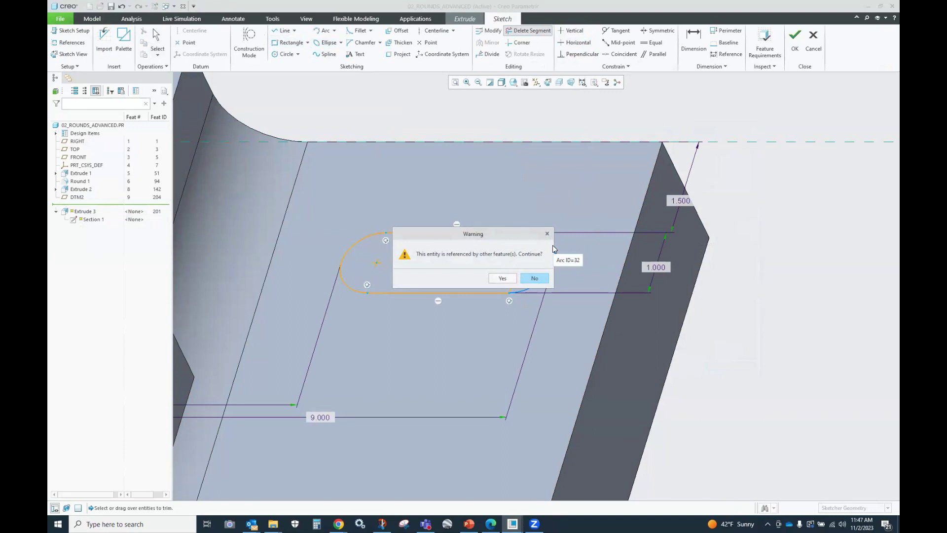
pyautogui.click(538, 279)
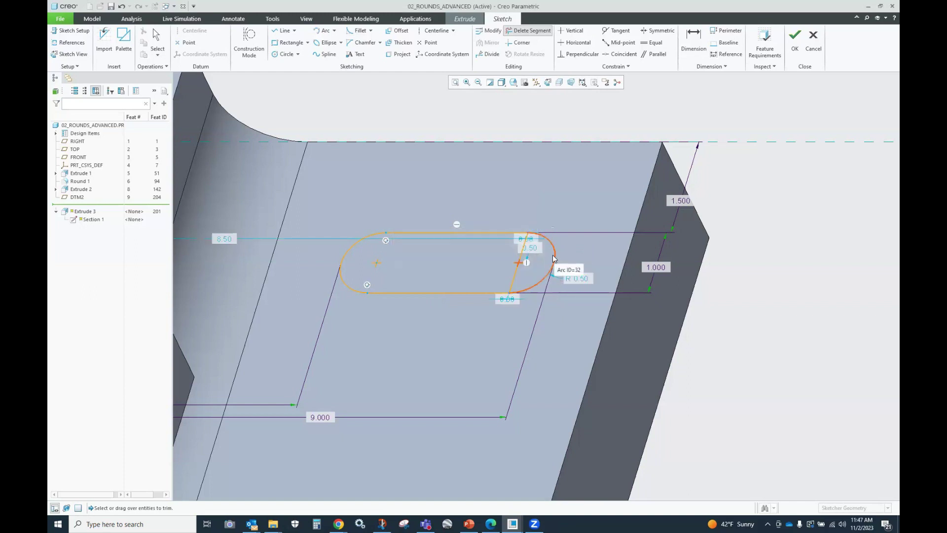
pyautogui.middleClick(524, 257)
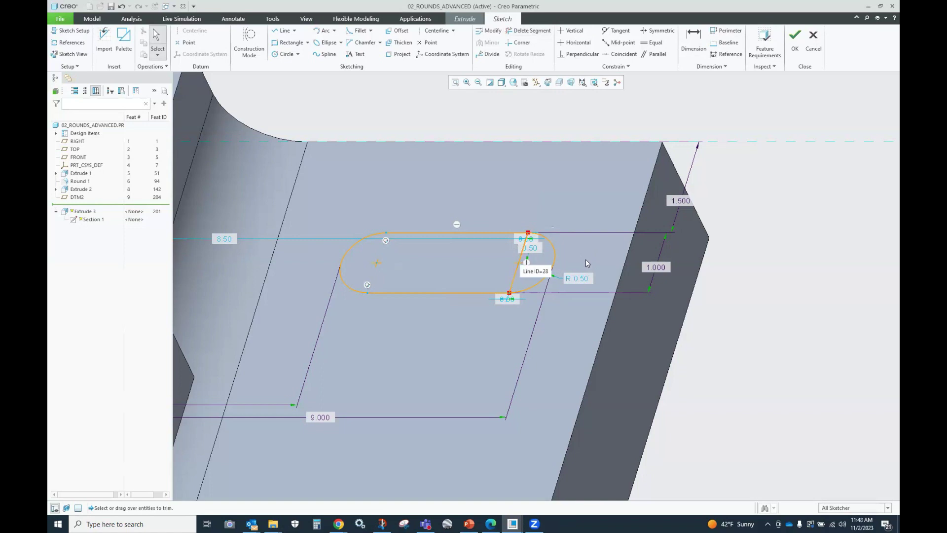
# Replace the slot's end arc with the new straight line, deleting the arc's dimensions, and complete the sketch and Extrude 3
pyautogui.click(556, 253)
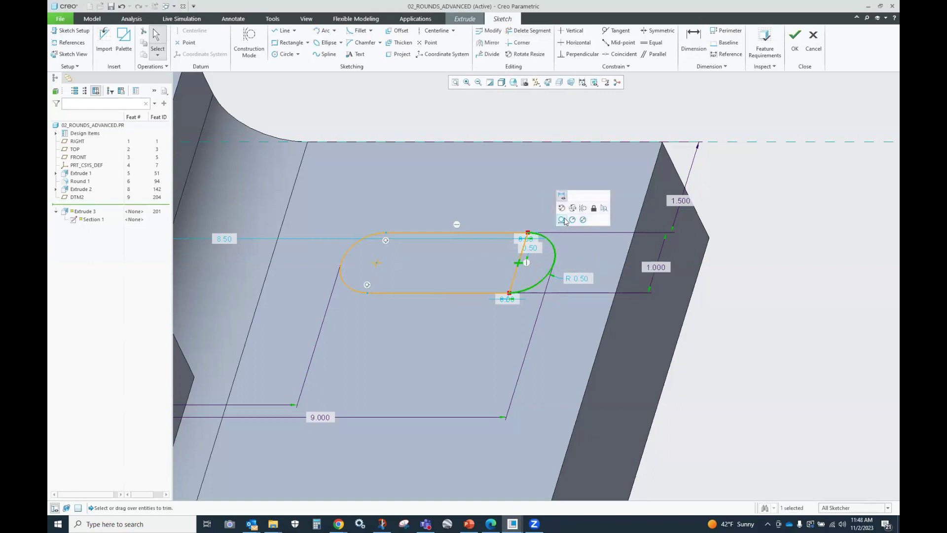
pyautogui.click(573, 209)
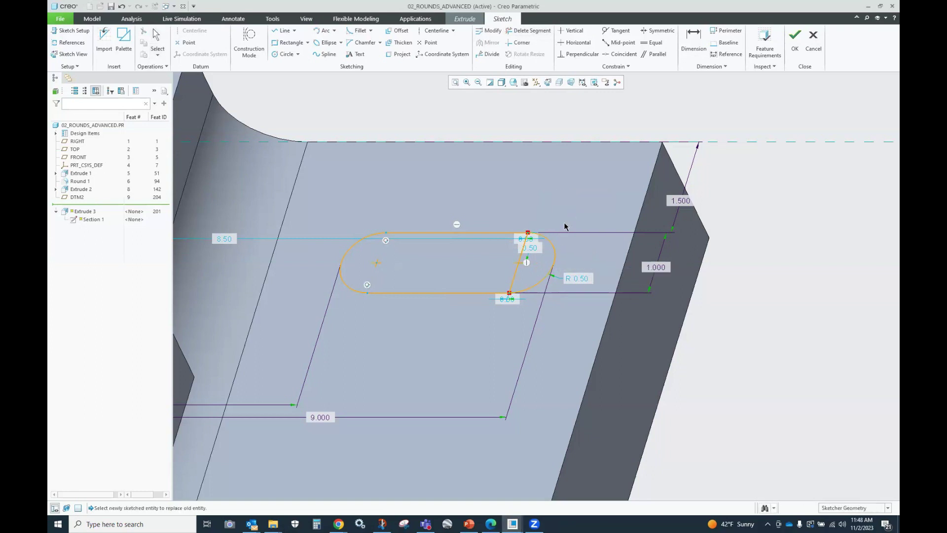
pyautogui.click(521, 257)
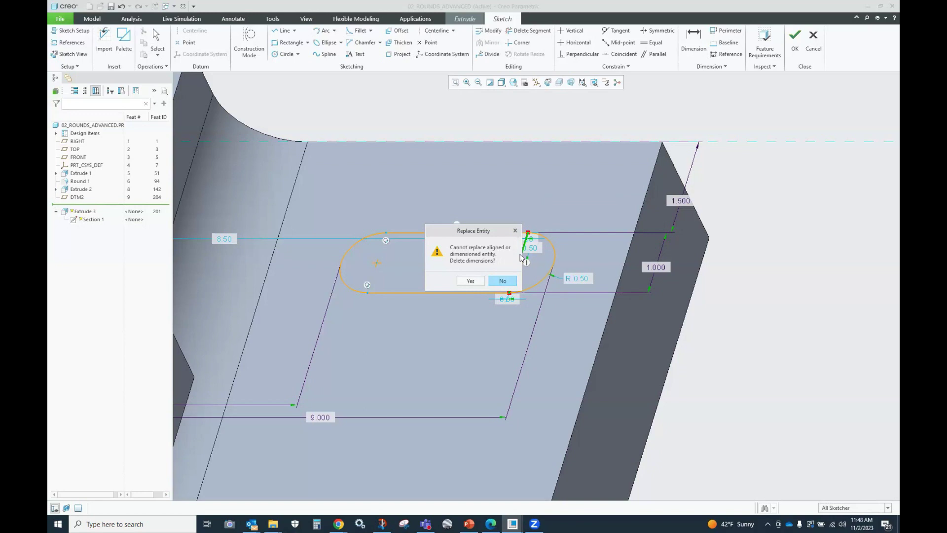
pyautogui.click(471, 281)
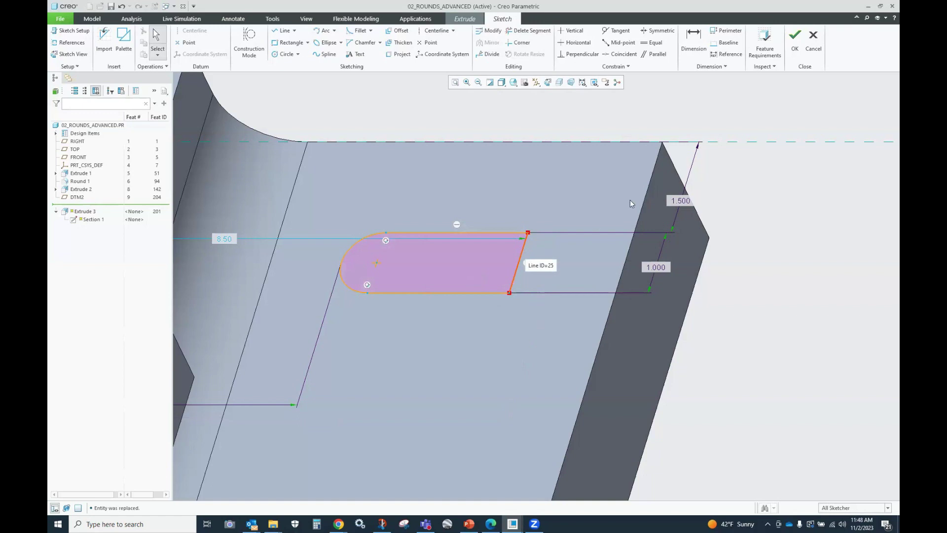
pyautogui.click(794, 38)
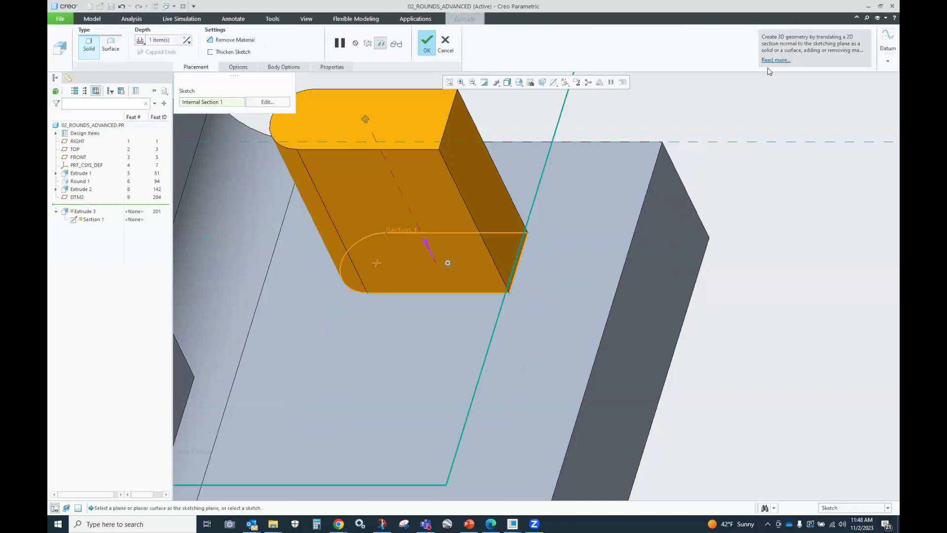
pyautogui.click(427, 47)
pyautogui.click(700, 121)
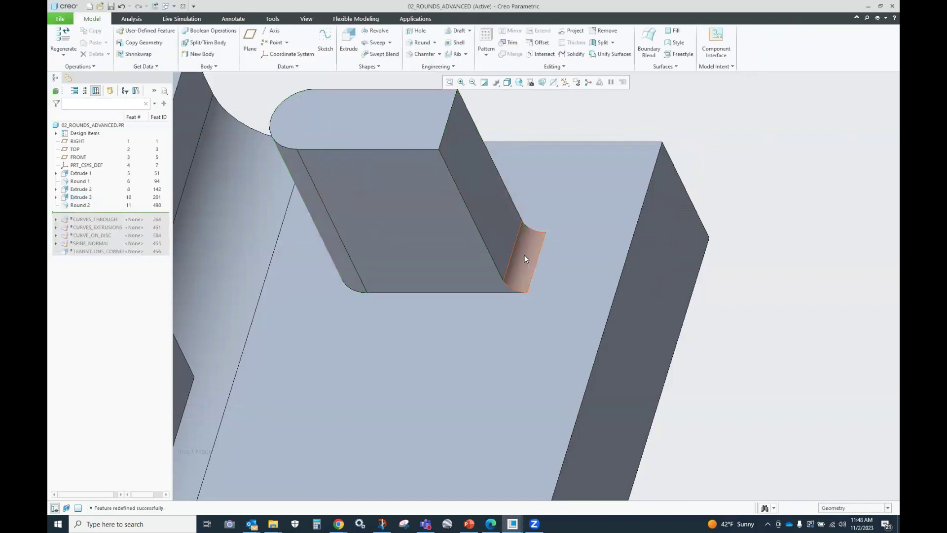
# Open Round 2 for redefinition to examine its edge reference, and close it
pyautogui.click(80, 205)
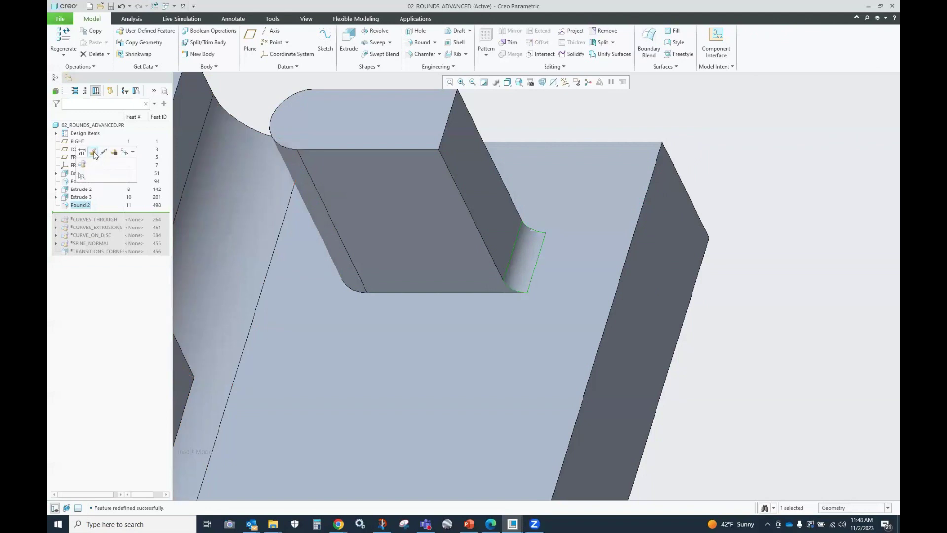
pyautogui.click(93, 152)
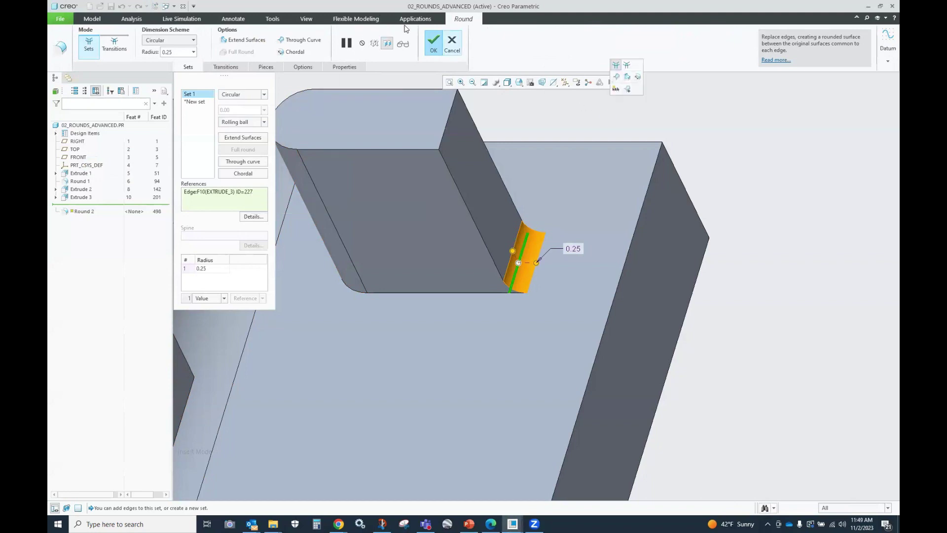
pyautogui.click(433, 42)
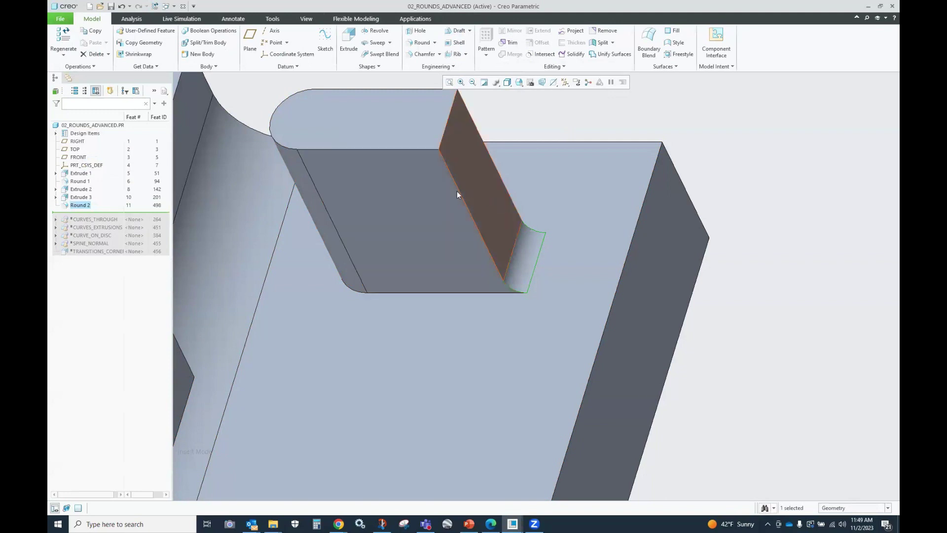
# Undo the Extrude 3 section change and the 0.25 round on the boss's base
pyautogui.click(123, 6)
pyautogui.click(122, 7)
pyautogui.click(123, 7)
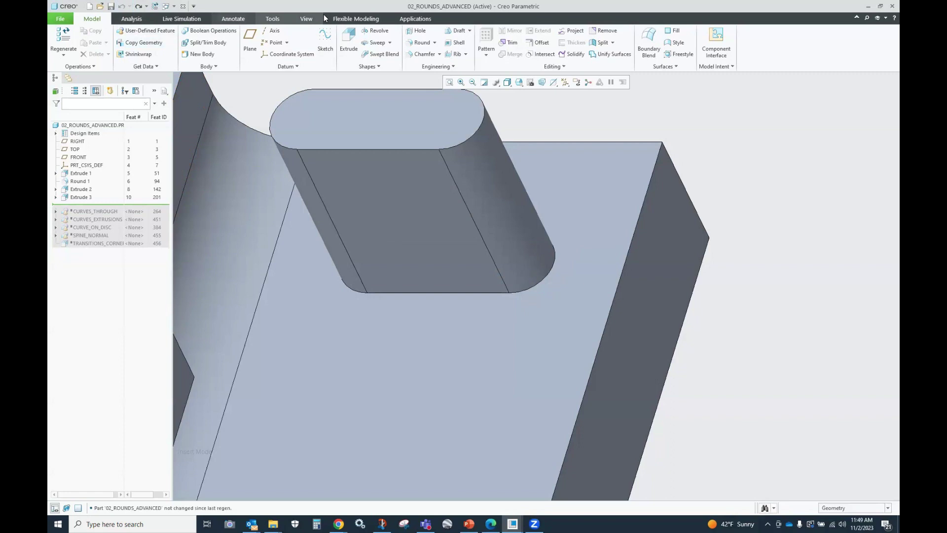
# Start a round and list the selectable items at the boss's base arc, previewing the Extrude 1 surfaces ID 76 and ID 72
pyautogui.click(422, 43)
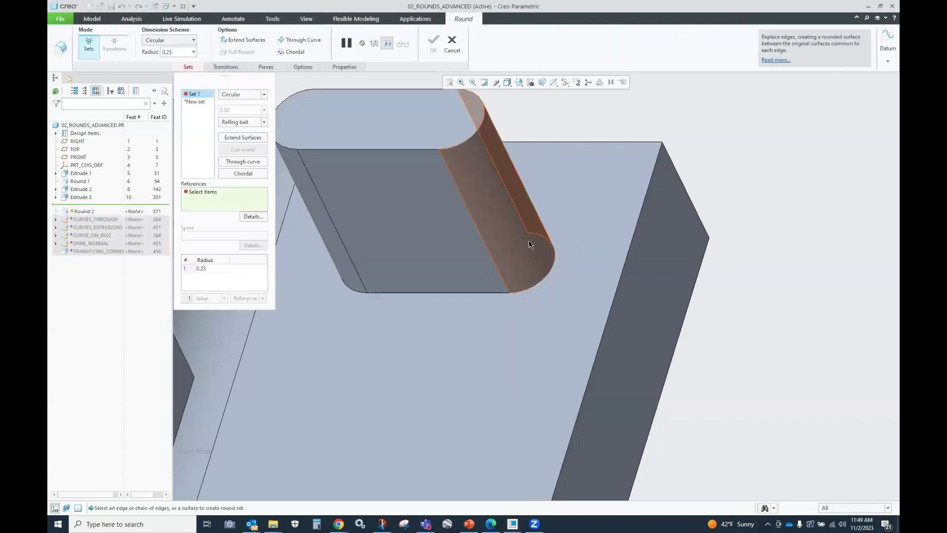
pyautogui.rightClick(556, 257)
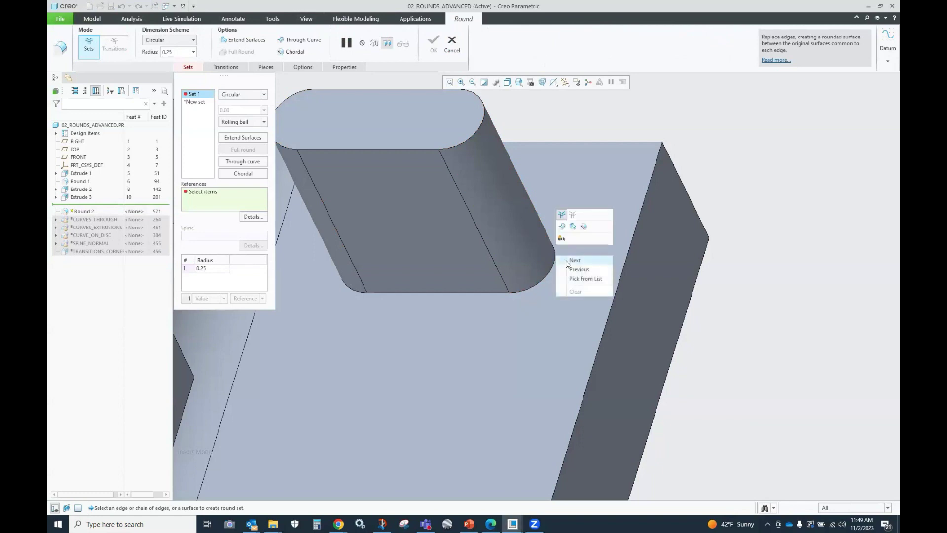
pyautogui.click(585, 277)
pyautogui.moveTo(800, 13); pyautogui.dragTo(635, 130)
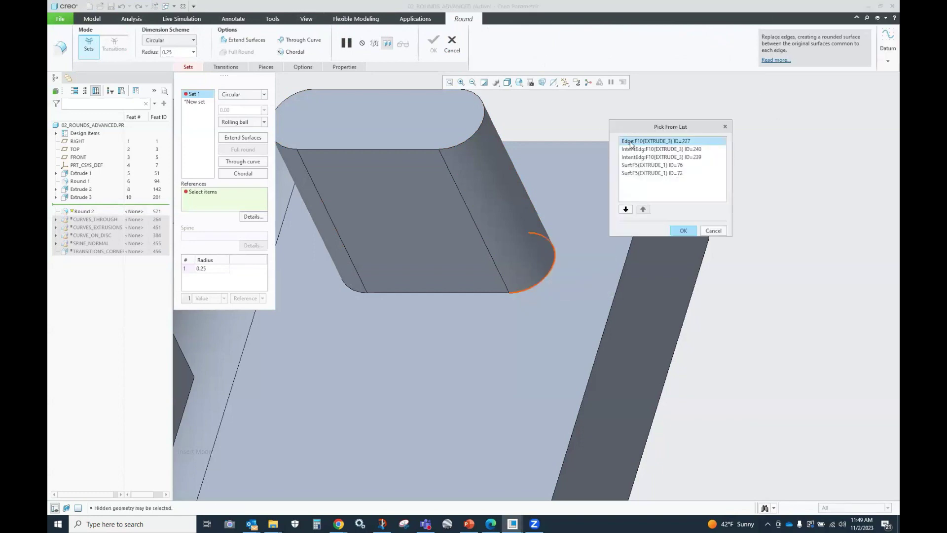
pyautogui.click(642, 167)
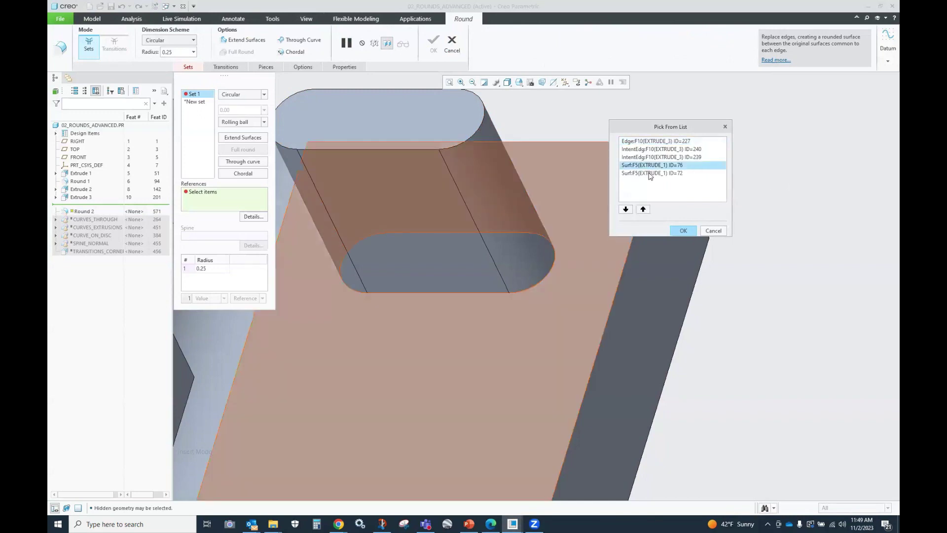
pyautogui.click(650, 174)
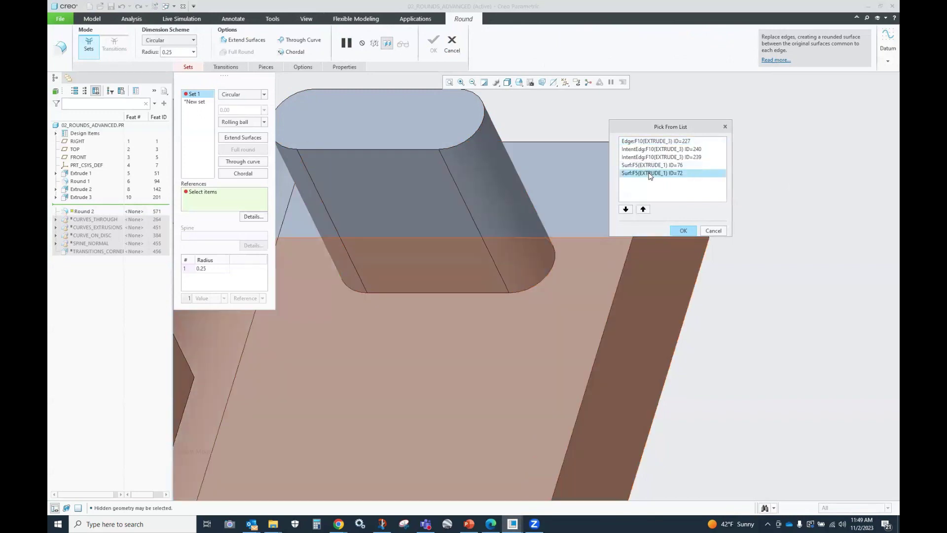
# Compare Extrude 3's intent edges ID 240 and ID 239 among the listed items, and cancel the selection and the round
pyautogui.click(663, 149)
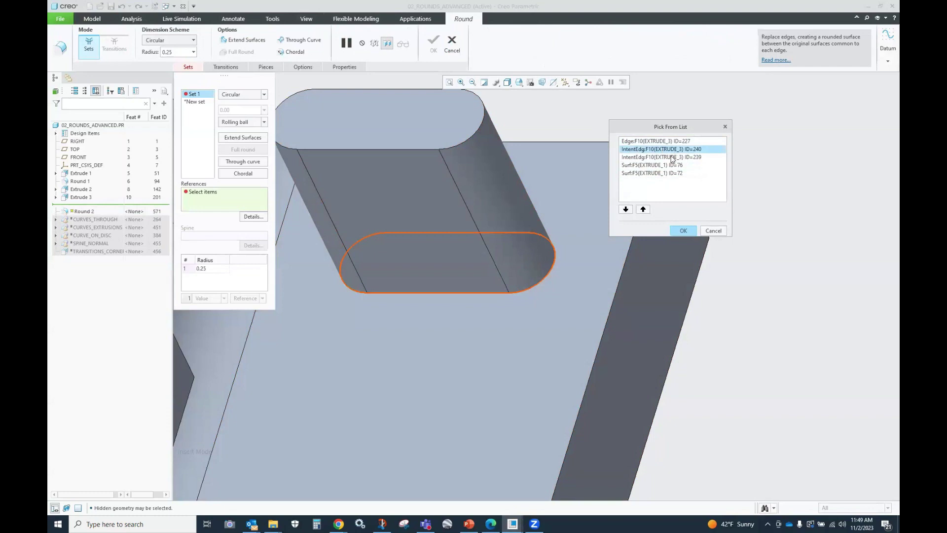
pyautogui.click(671, 158)
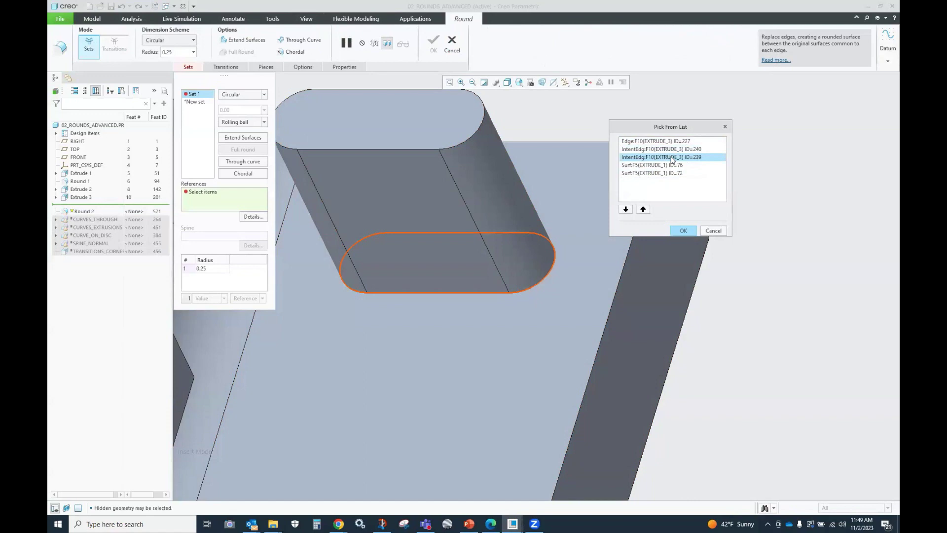
pyautogui.click(671, 150)
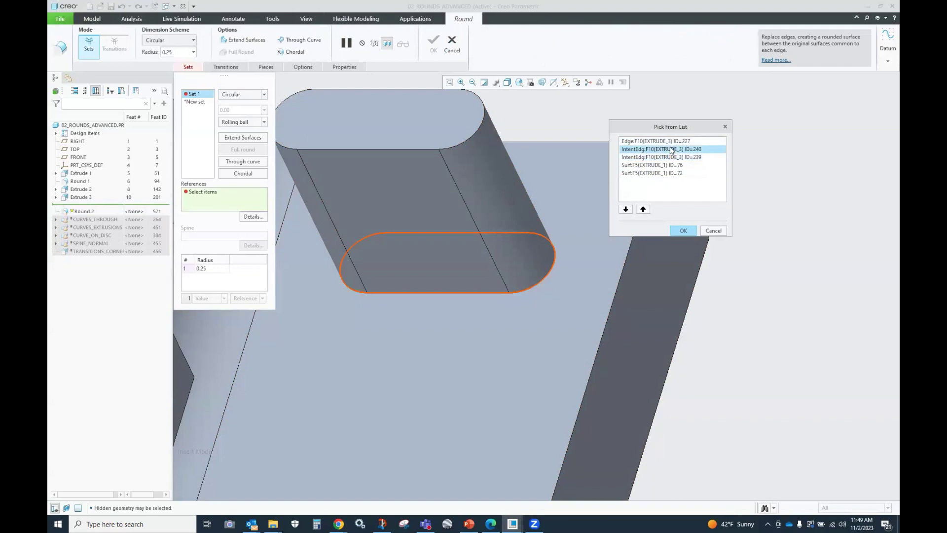
pyautogui.click(670, 158)
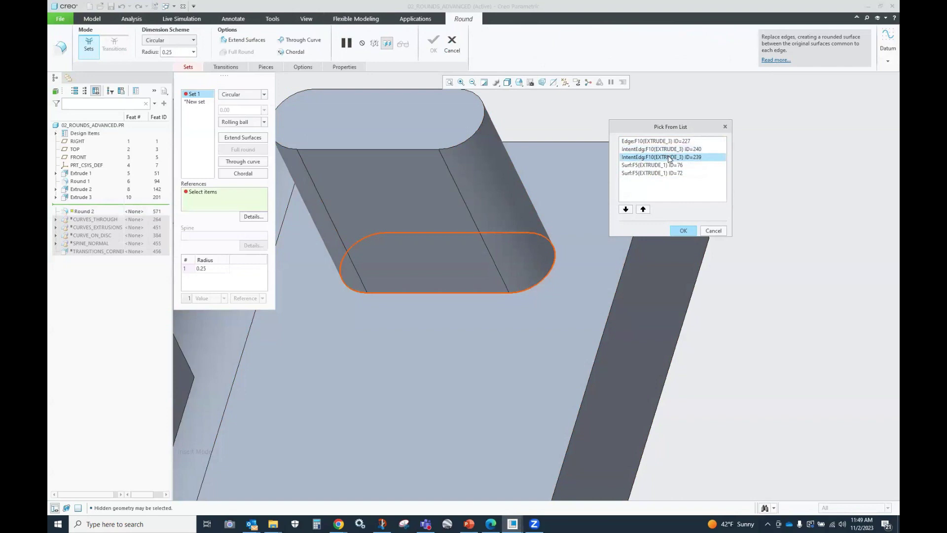
pyautogui.click(669, 149)
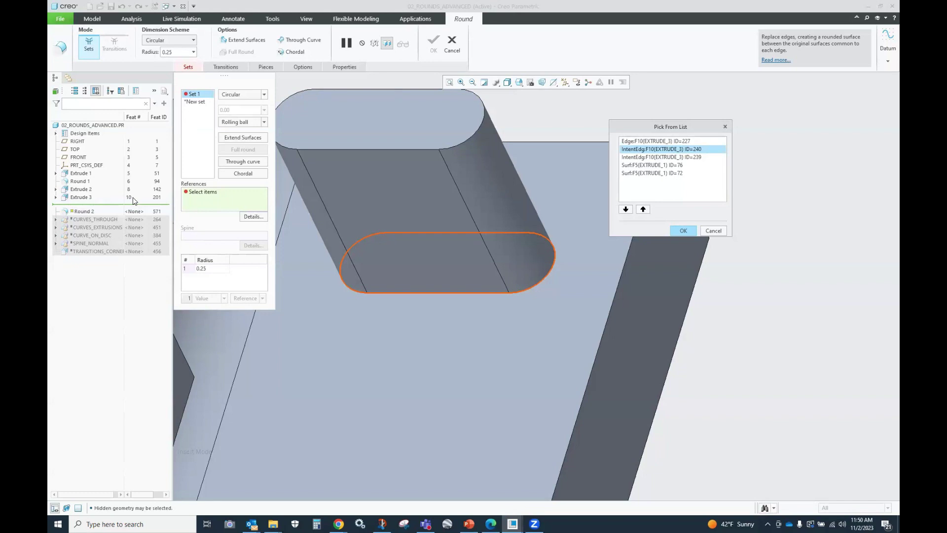
pyautogui.click(641, 157)
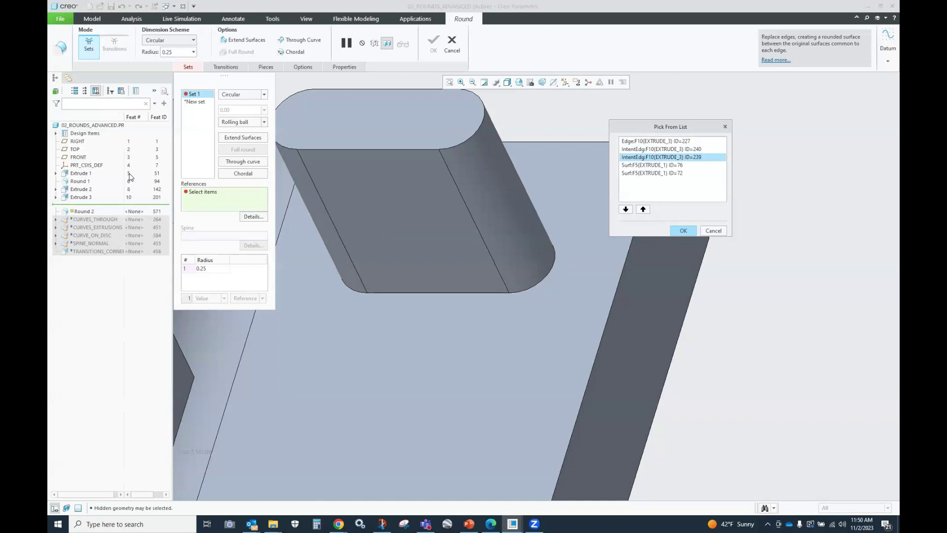
pyautogui.click(714, 231)
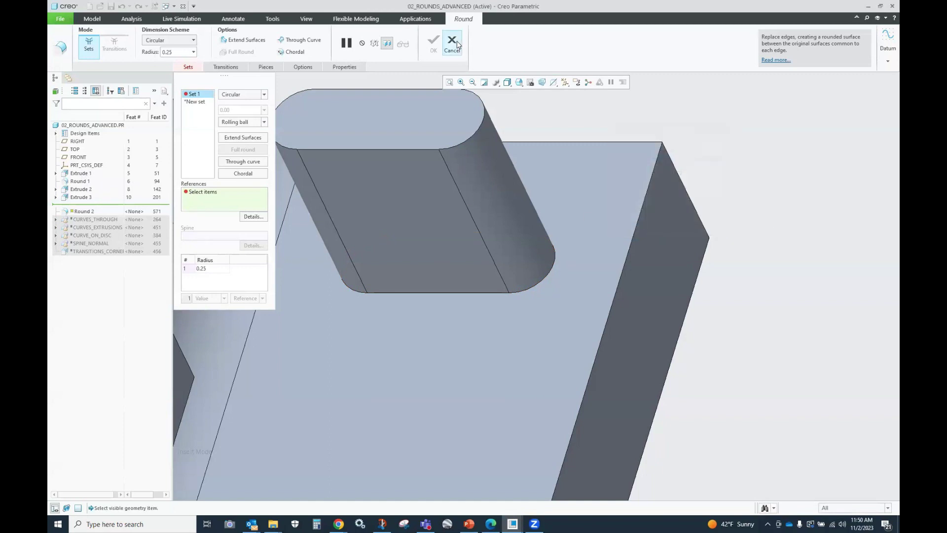
pyautogui.click(452, 44)
# Roll the model back to just after Extrude 1, and bring it forward through Round 1 to Extrude 3 to review the feature order
pyautogui.scroll(-5, 777, 191)
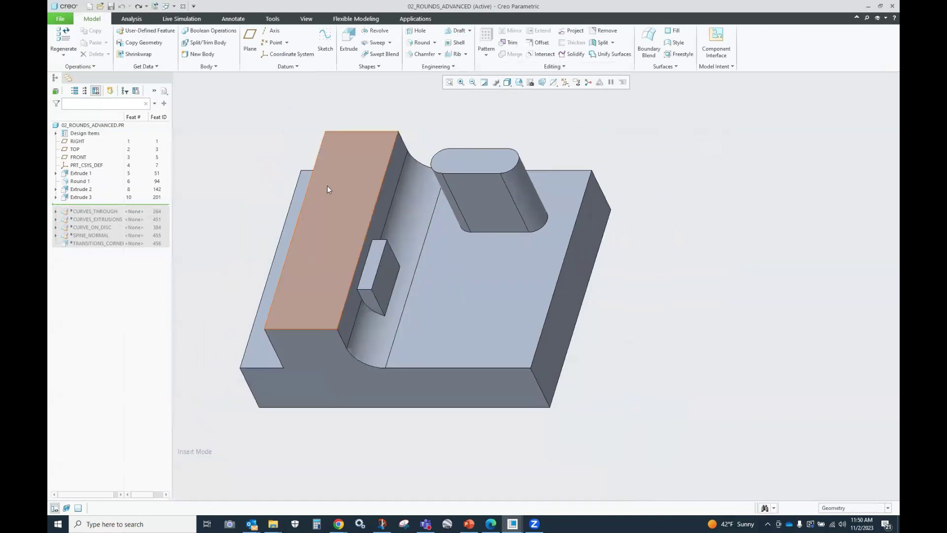
pyautogui.rightClick(82, 174)
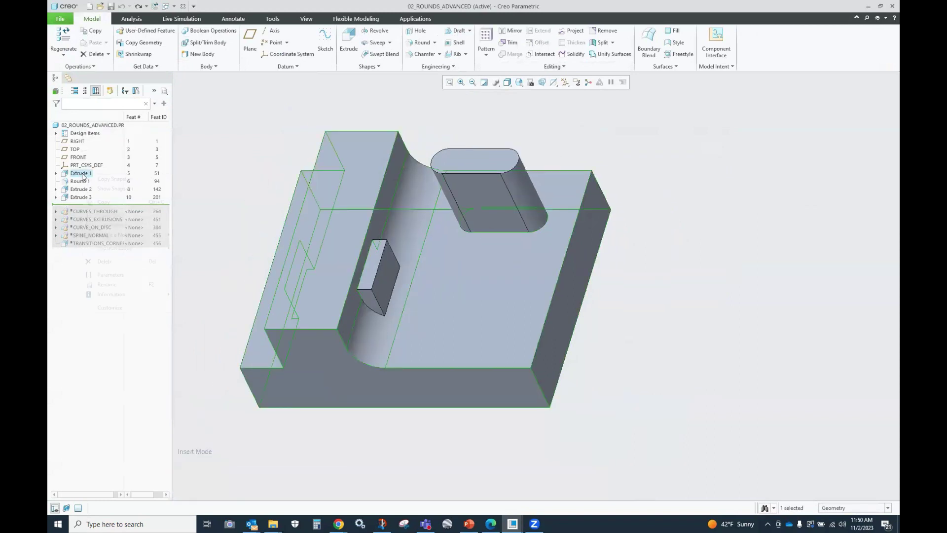
pyautogui.click(118, 215)
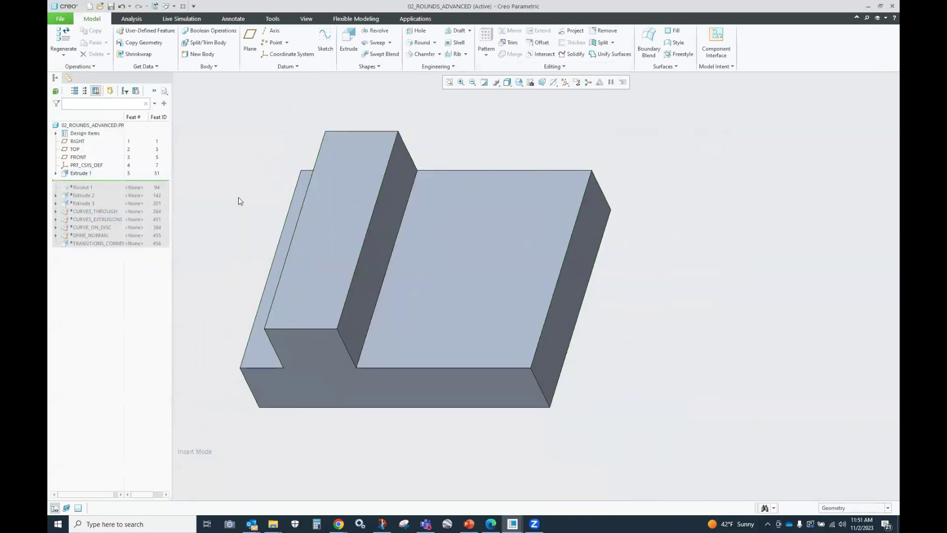
pyautogui.moveTo(113, 181); pyautogui.dragTo(110, 189)
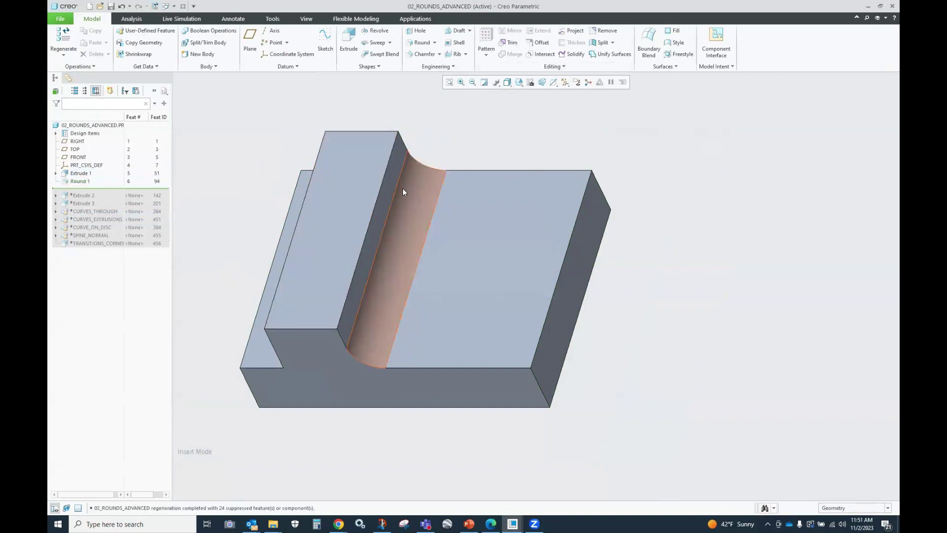
pyautogui.moveTo(117, 189); pyautogui.dragTo(111, 206)
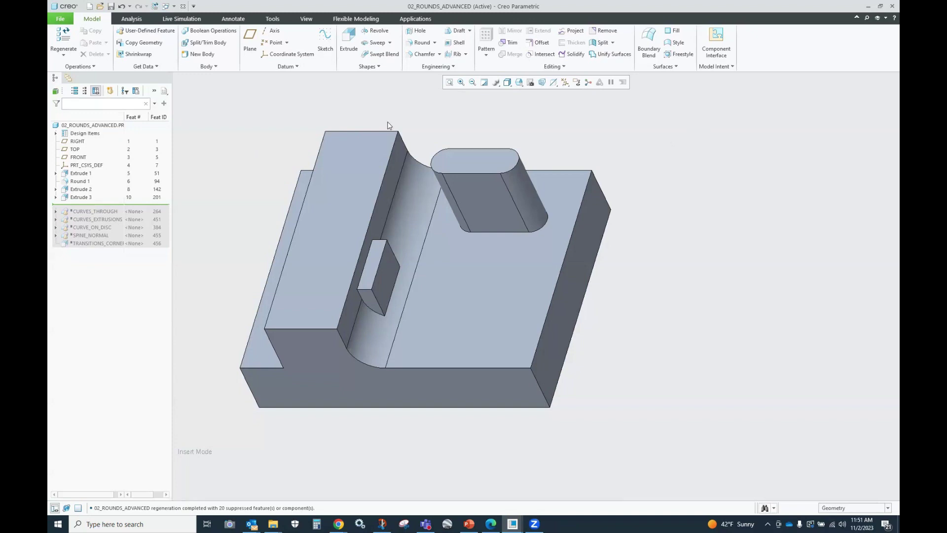
# Add the configuration option provide_pick_message_always with the value yes for the current session, without saving it to a configuration file
pyautogui.click(60, 19)
pyautogui.moveTo(69, 217)
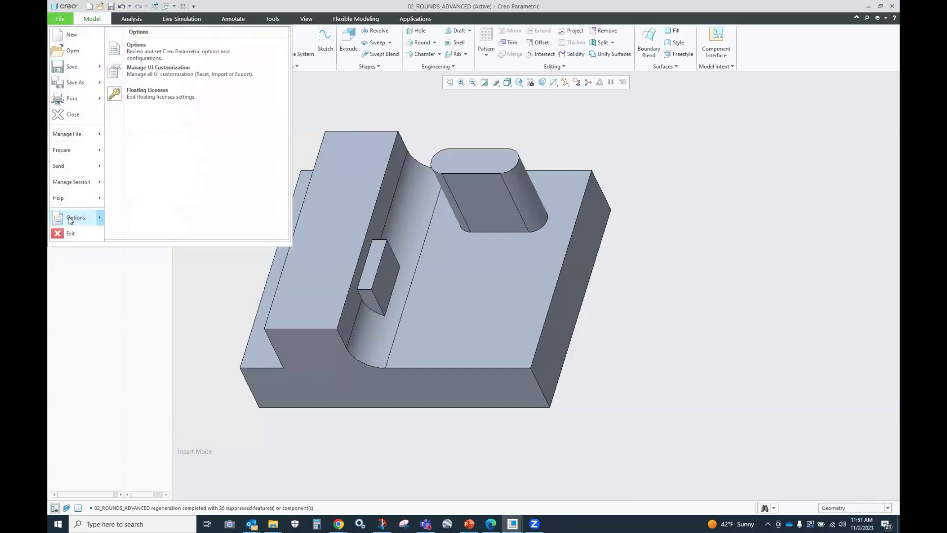
pyautogui.click(185, 59)
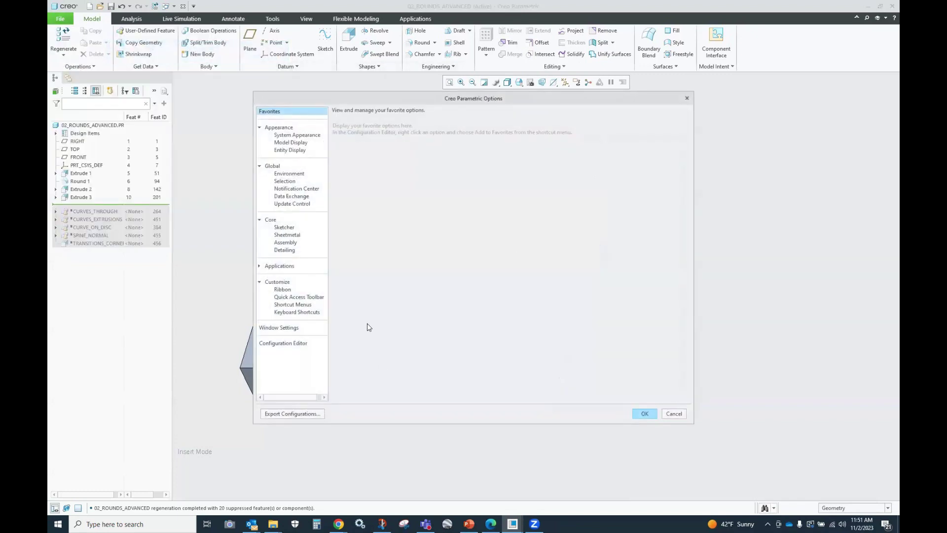
pyautogui.click(299, 344)
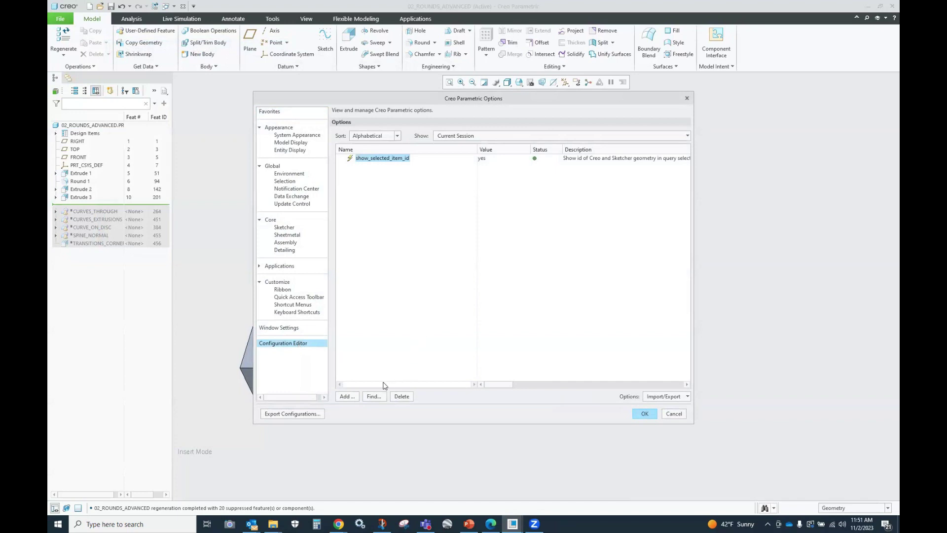
pyautogui.click(347, 397)
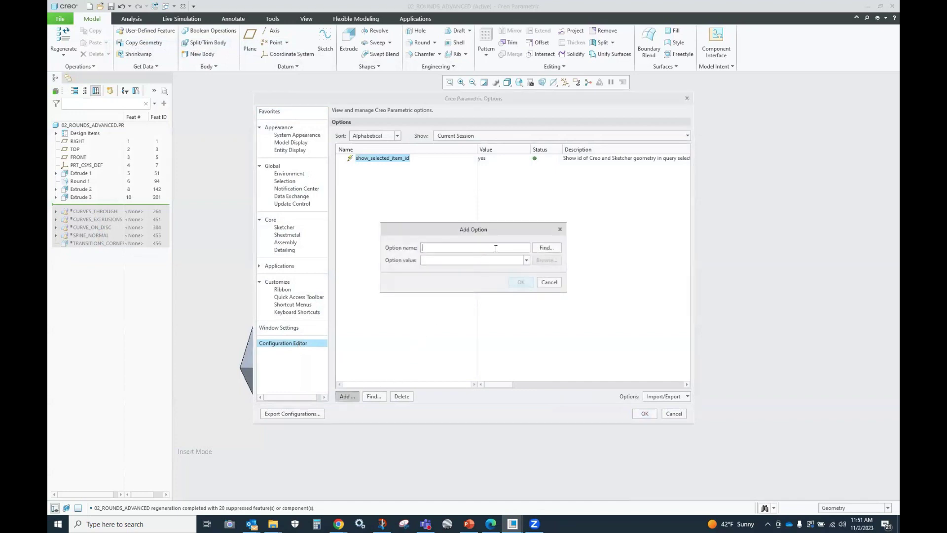
pyautogui.write('provide_pick_message_always')
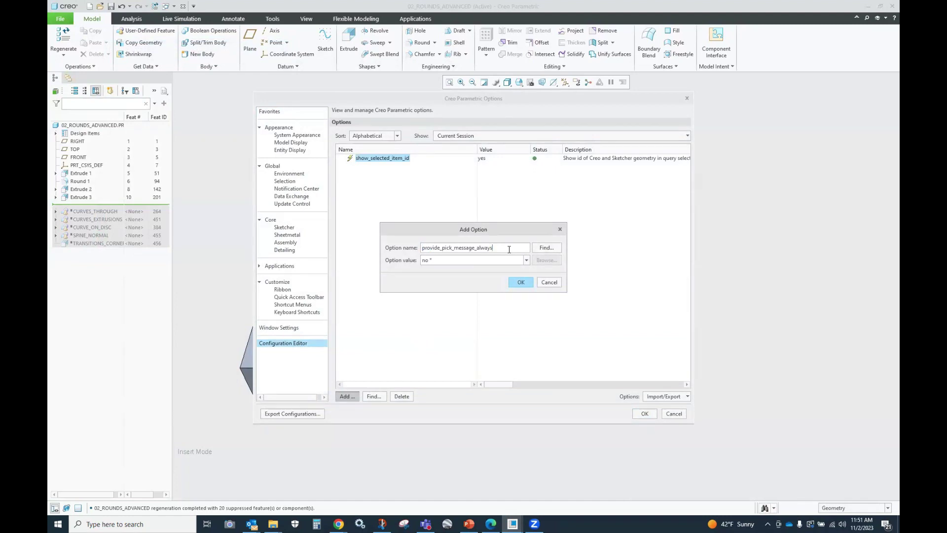
pyautogui.click(526, 260)
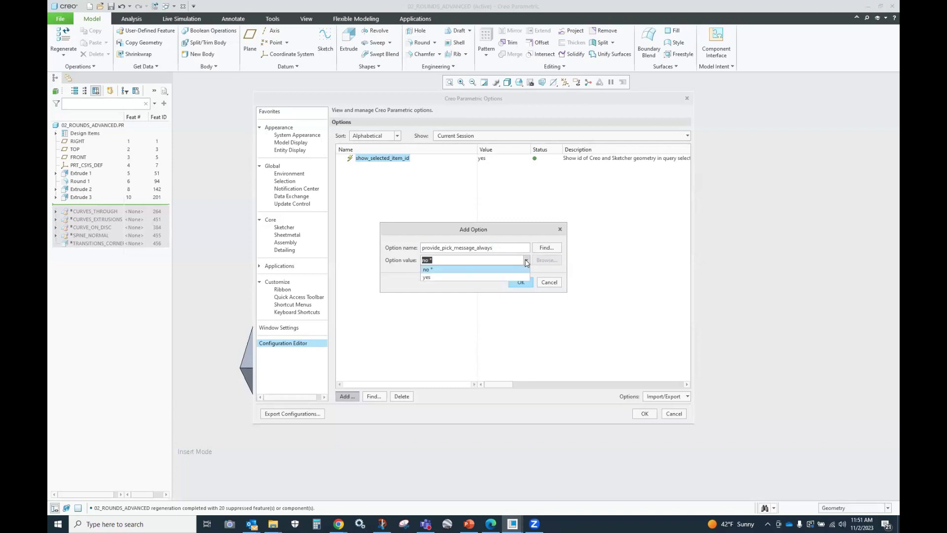
pyautogui.click(450, 275)
pyautogui.click(522, 284)
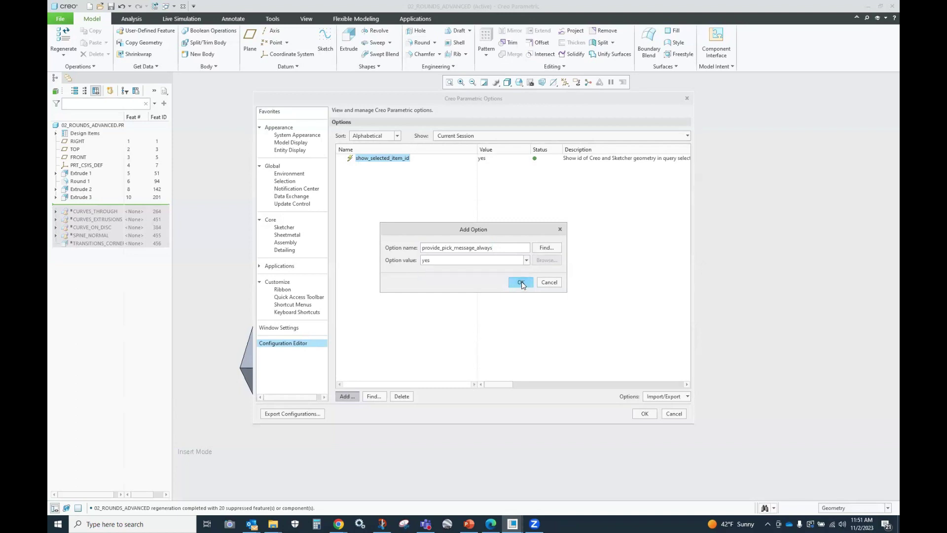
pyautogui.click(645, 414)
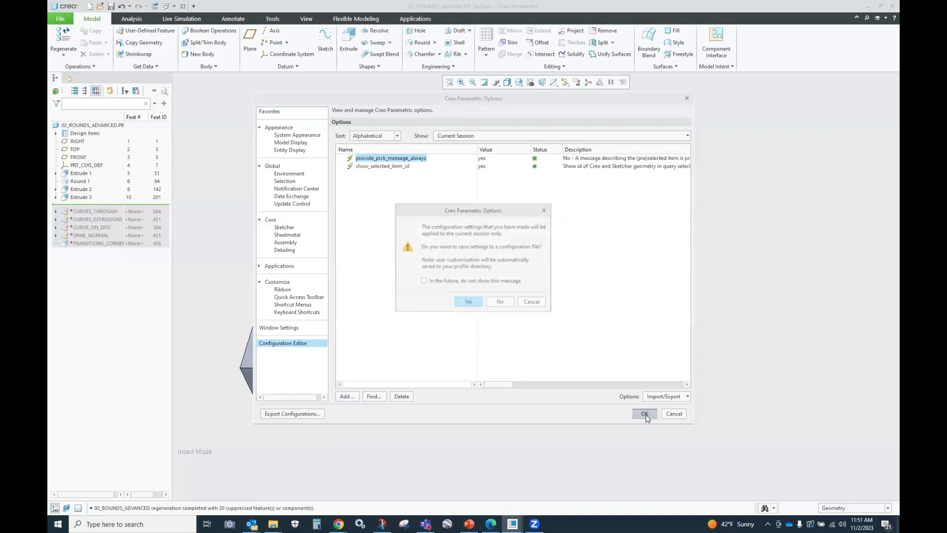
pyautogui.click(501, 302)
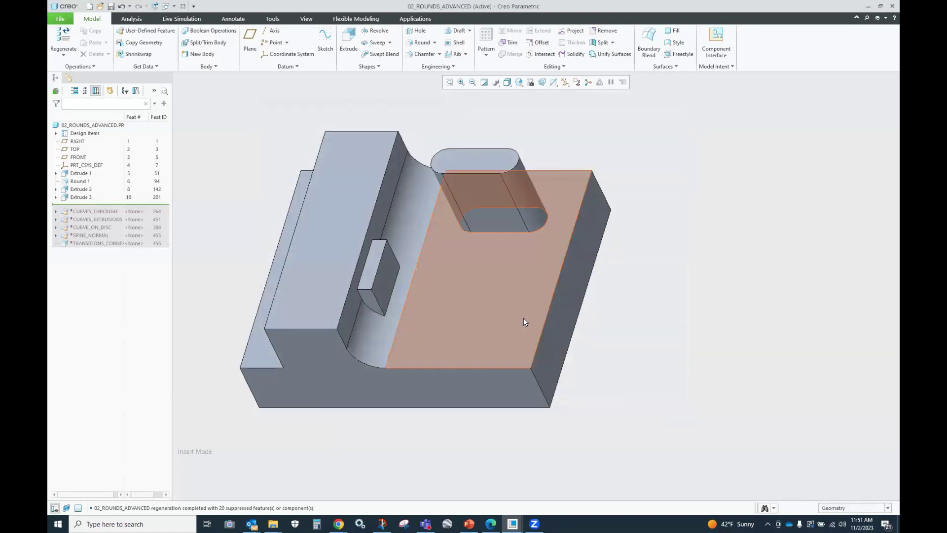
# Enlarge the message log and create a 0.25 round around the boss's base from Extrude 3's intent edge ID 239
pyautogui.moveTo(348, 502); pyautogui.dragTo(346, 438)
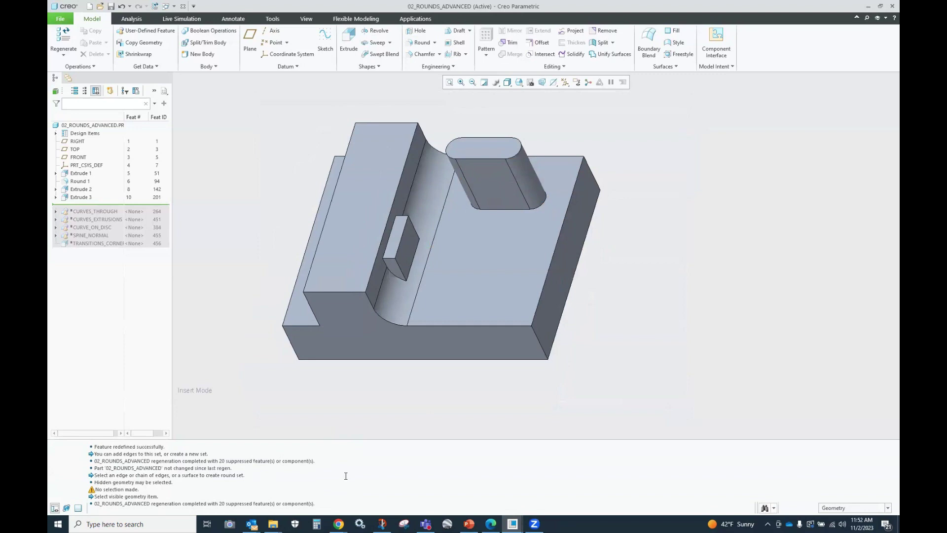
pyautogui.scroll(-2, 620, 205)
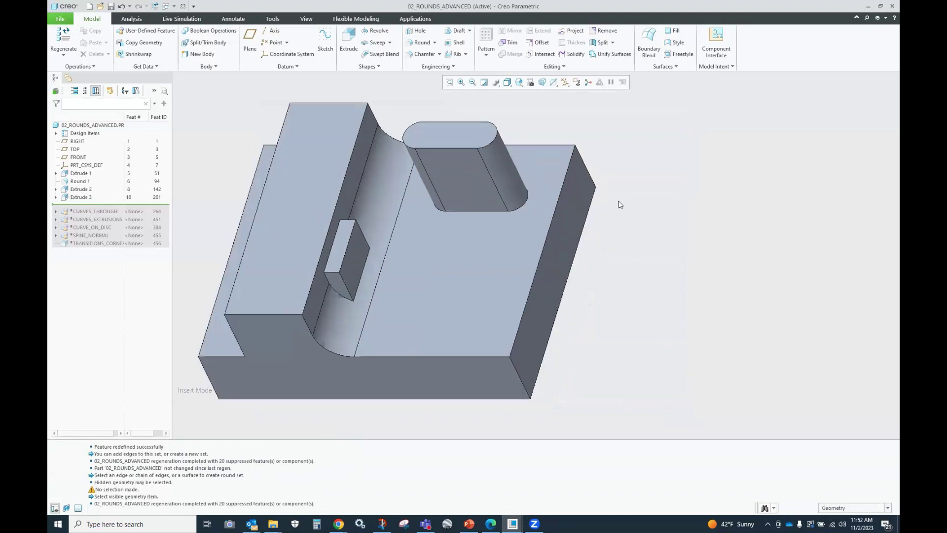
pyautogui.click(418, 42)
pyautogui.scroll(-5, 527, 200)
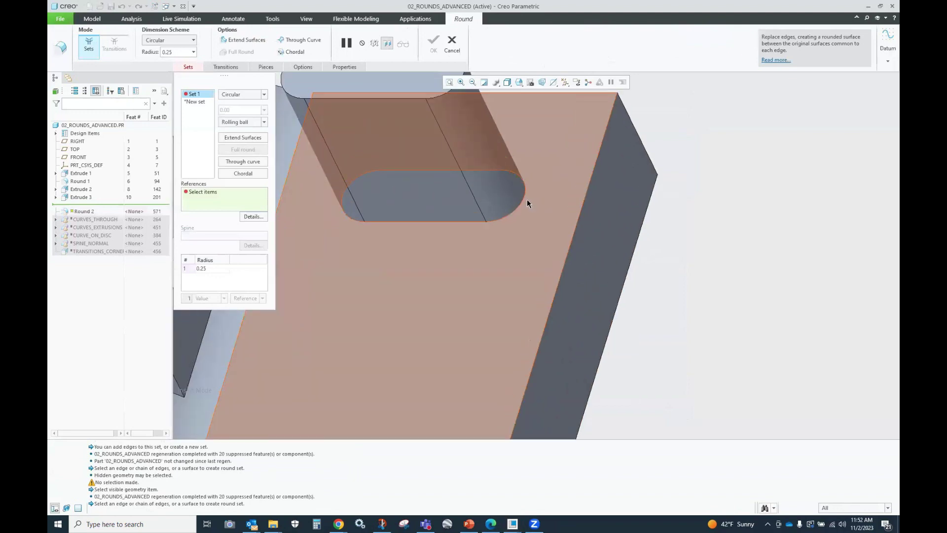
pyautogui.rightClick(523, 199)
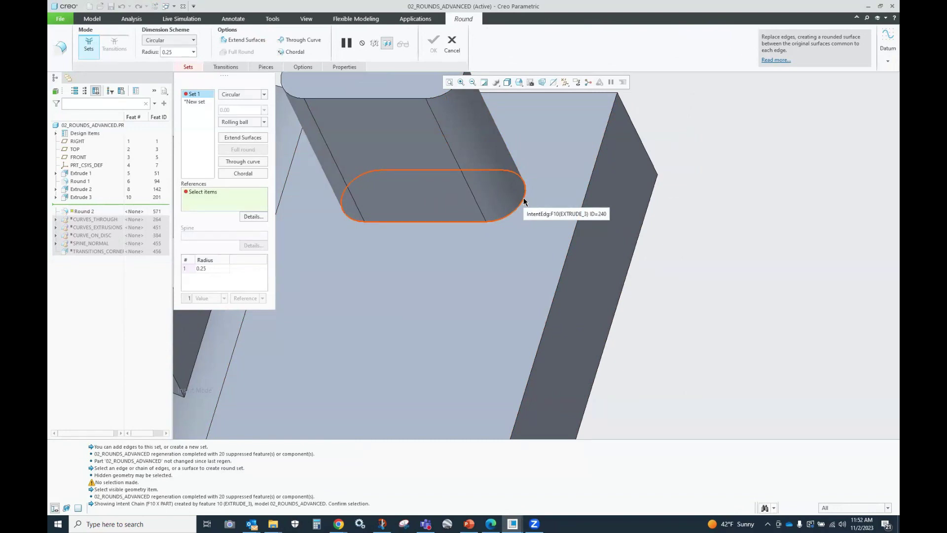
pyautogui.rightClick(524, 202)
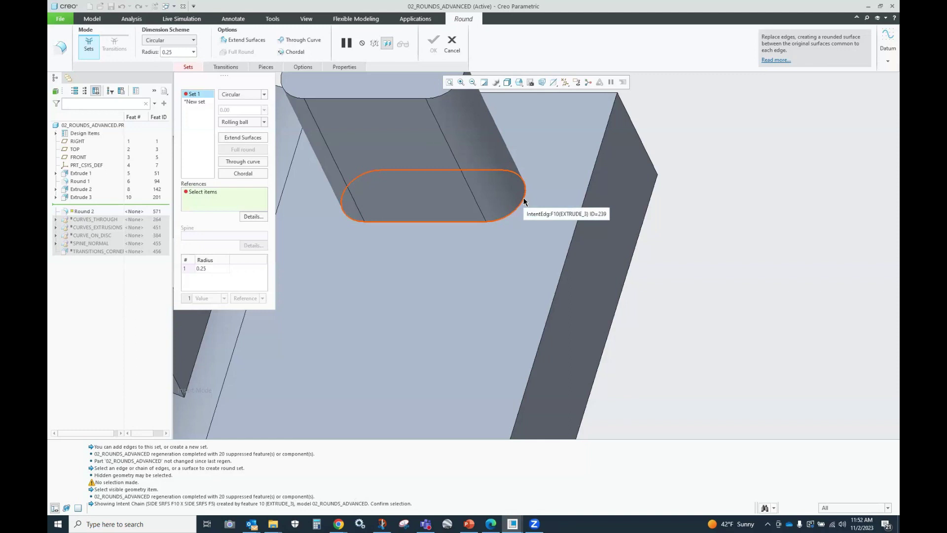
pyautogui.click(524, 202)
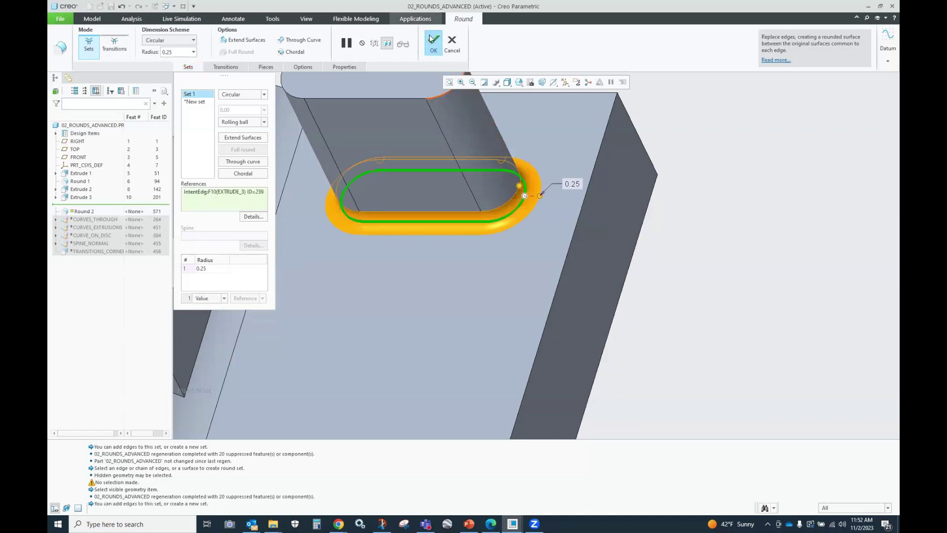
pyautogui.click(433, 42)
pyautogui.scroll(2, 629, 208)
pyautogui.click(735, 201)
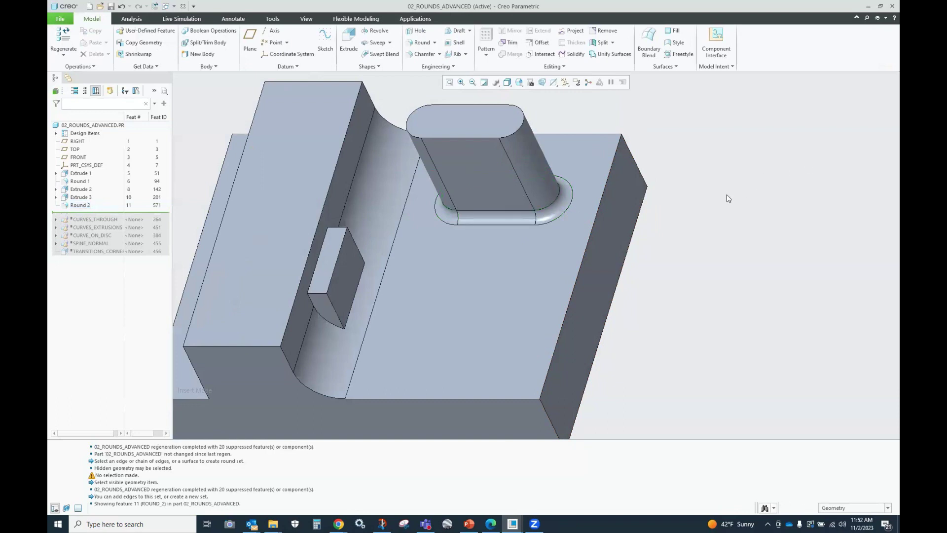
# Highlight Extrude 1 and Extrude 3 together to examine the two features whose side surfaces define the intent edge
pyautogui.click(81, 173)
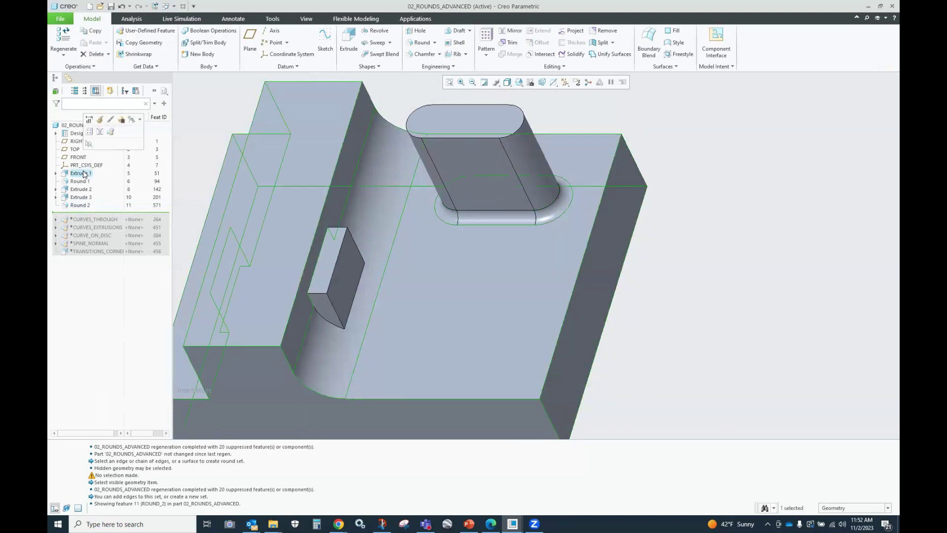
pyautogui.keyDown('ctrl'); pyautogui.click(83, 197); pyautogui.keyUp('ctrl')
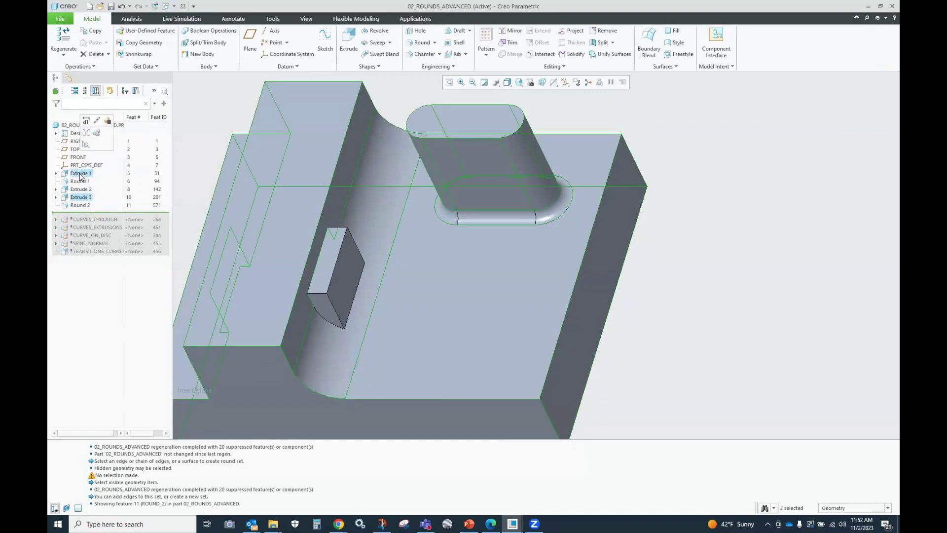
# Highlight Round 1's surface, and stretch Extrude 3's slot section across Round 1 onto the raised block
pyautogui.click(363, 209)
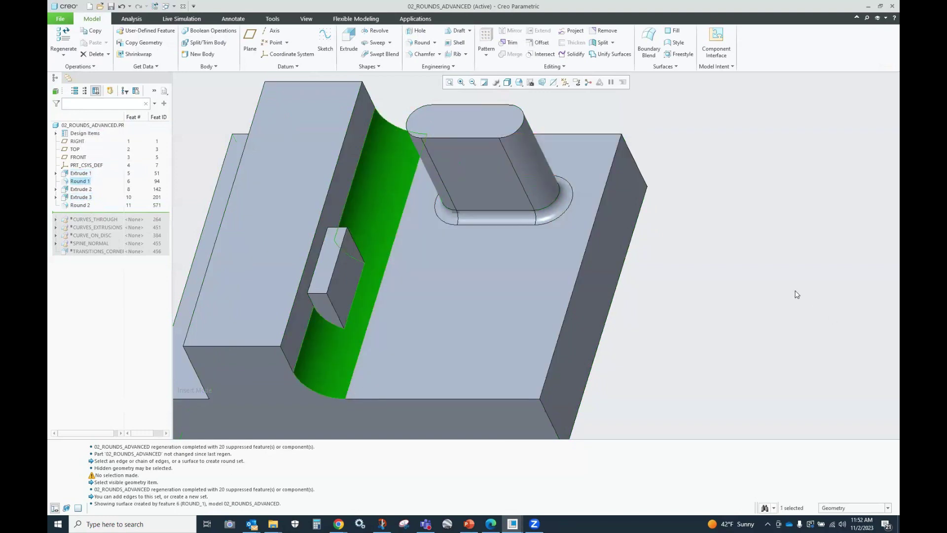
pyautogui.click(750, 283)
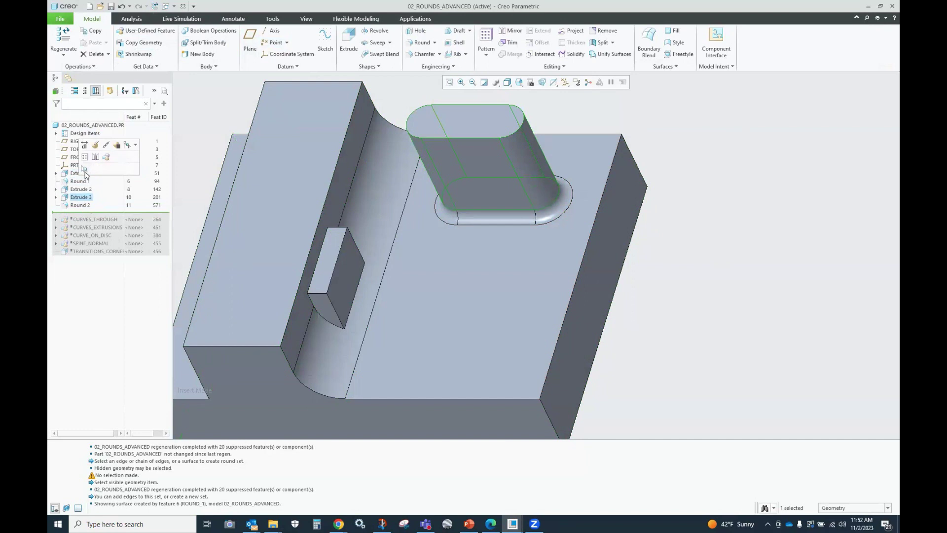
pyautogui.doubleClick(81, 197)
pyautogui.scroll(1, 643, 261)
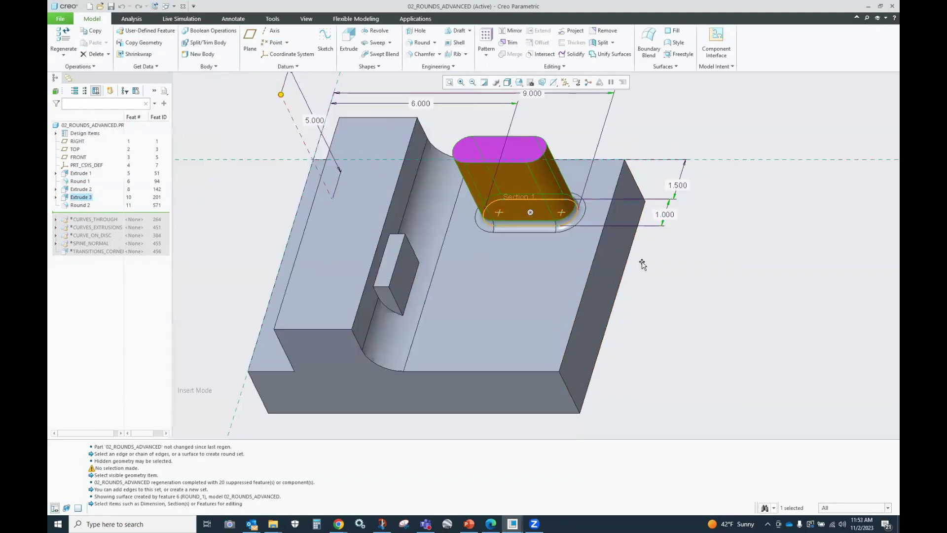
pyautogui.scroll(-2, 403, 228)
pyautogui.moveTo(555, 205)
pyautogui.mouseDown()
pyautogui.moveTo(414, 212)
pyautogui.moveTo(388, 290)
pyautogui.moveTo(422, 213)
pyautogui.mouseUp()
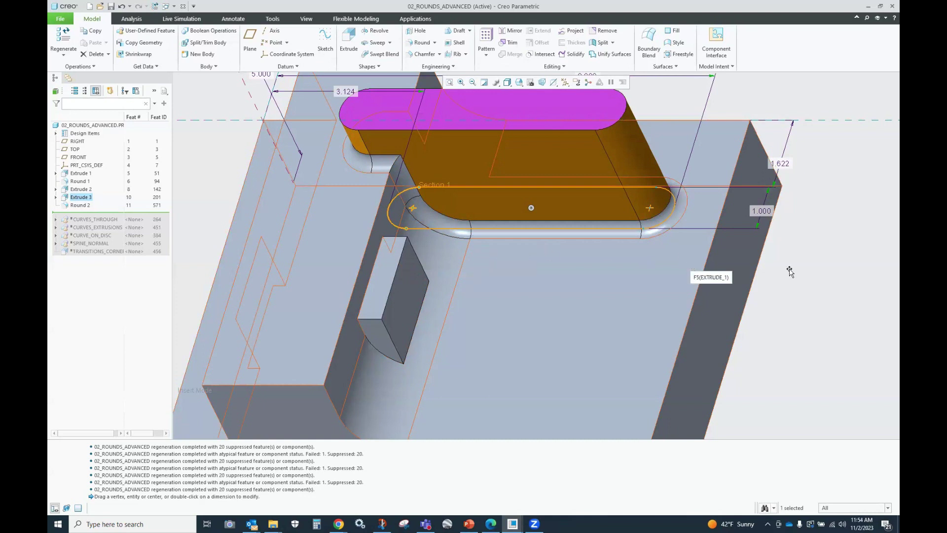
pyautogui.click(815, 281)
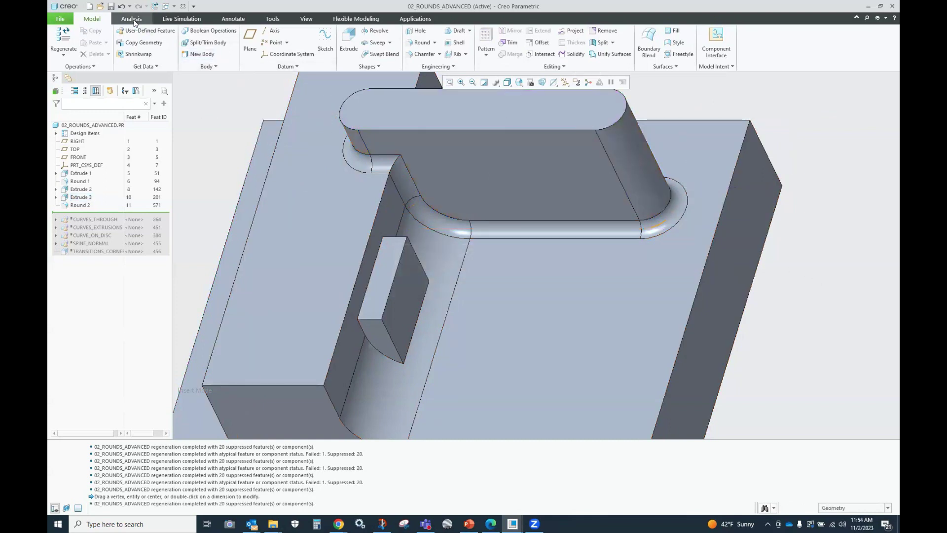
# Undo the stretch and the existing base round, and create a 0.25 round around the boss's base from Extrude 3's intent edge ID 240
pyautogui.click(122, 7)
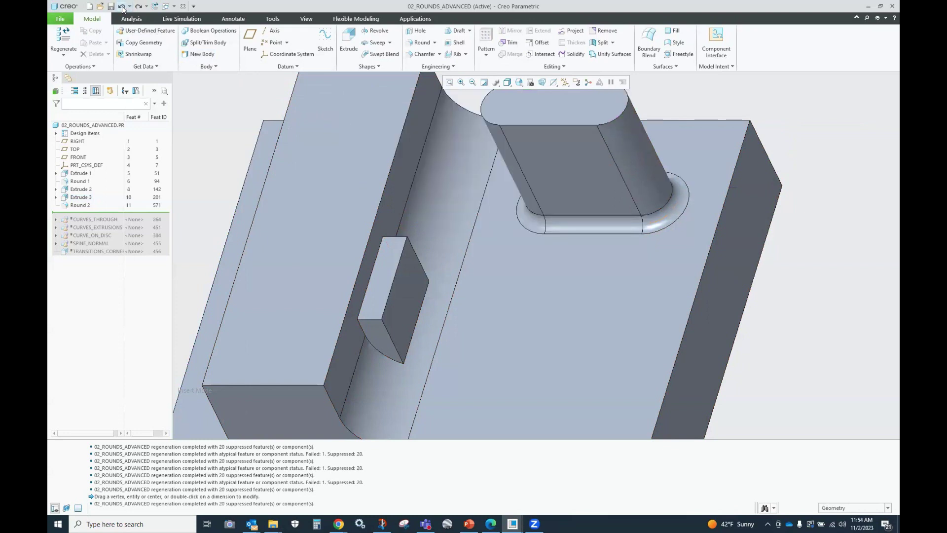
pyautogui.click(122, 6)
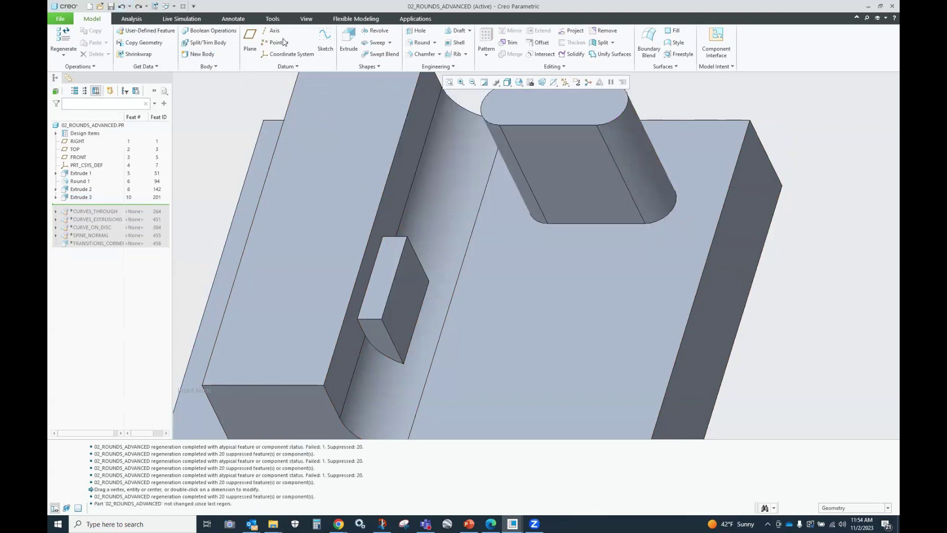
pyautogui.click(420, 43)
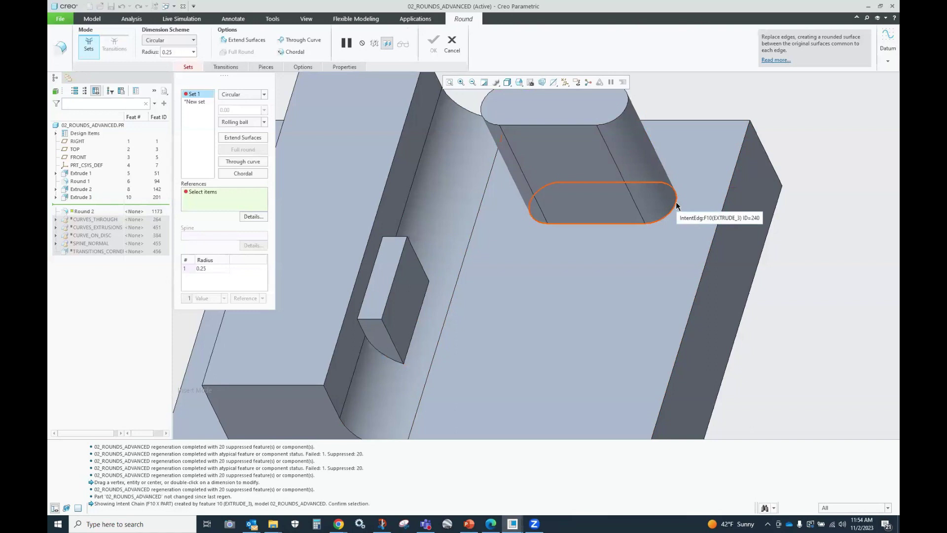
pyautogui.click(677, 202)
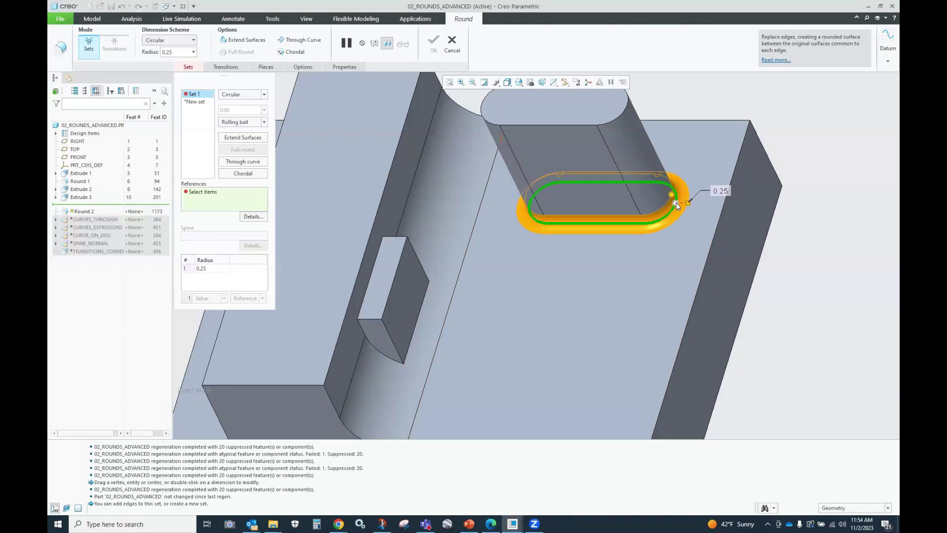
pyautogui.middleClick(689, 200)
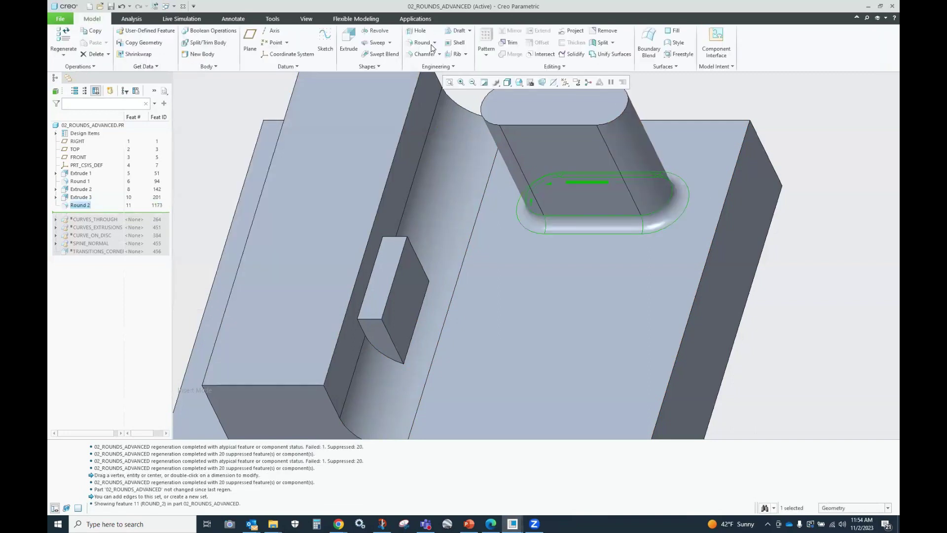
# Try stretching and shifting Extrude 3's slot section across the raised block and the Extrude 2 tab, and undo the change
pyautogui.click(81, 197)
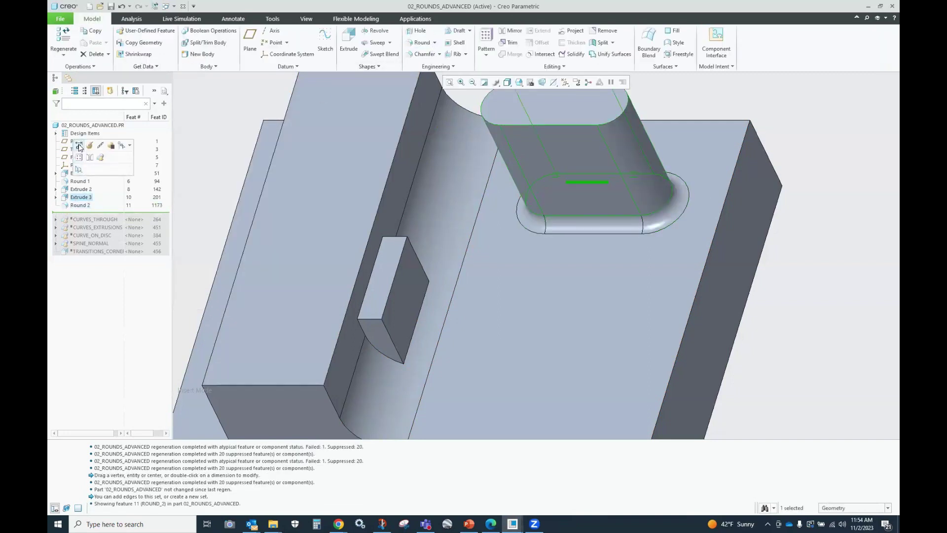
pyautogui.click(79, 145)
pyautogui.moveTo(555, 205); pyautogui.dragTo(333, 306)
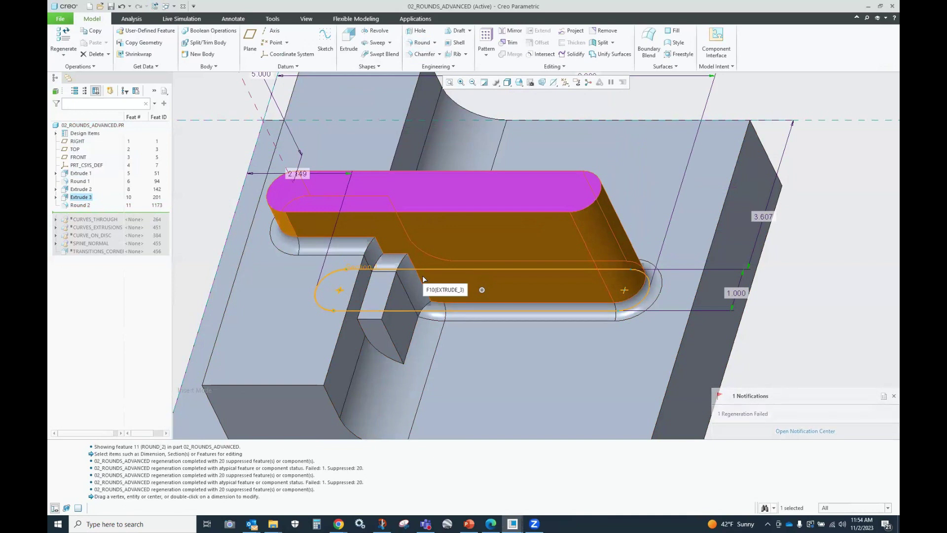
pyautogui.hotkey('ctrl', 'g')
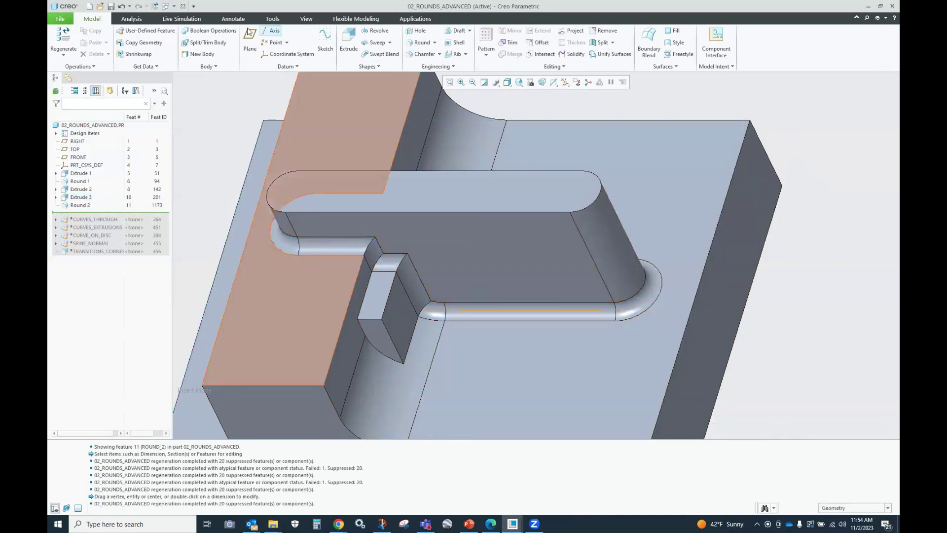
pyautogui.click(122, 7)
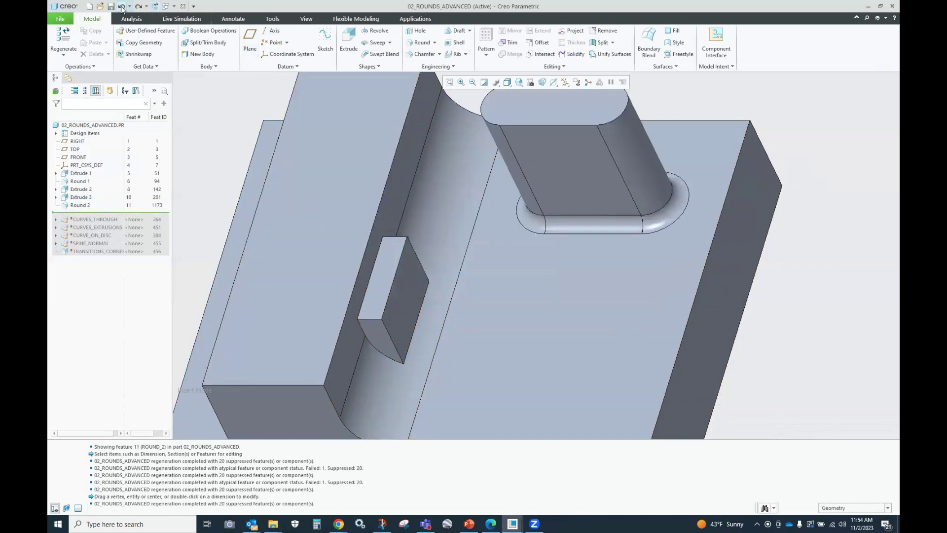
# Redefine Extrude 3 by opening its internal section sketch and deleting the whole slot profile
pyautogui.scroll(2, 511, 244)
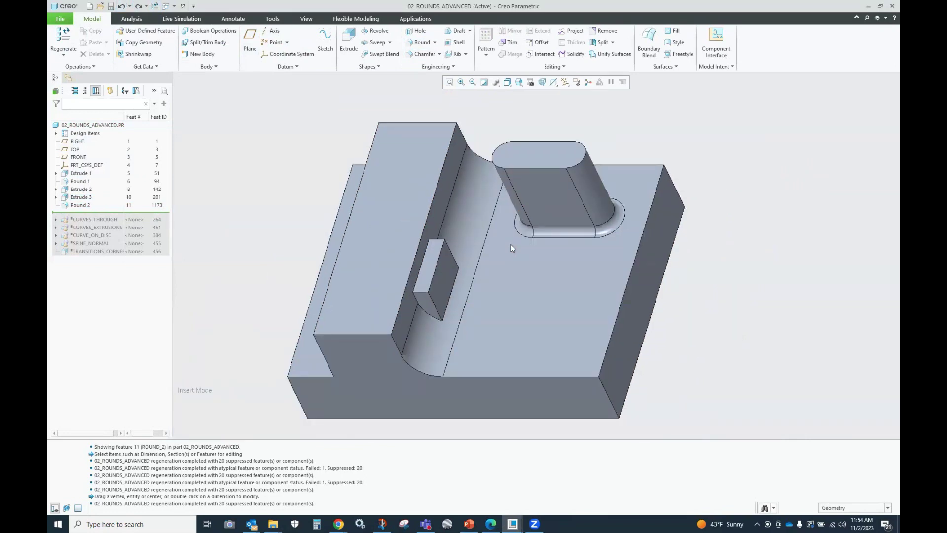
pyautogui.click(83, 196)
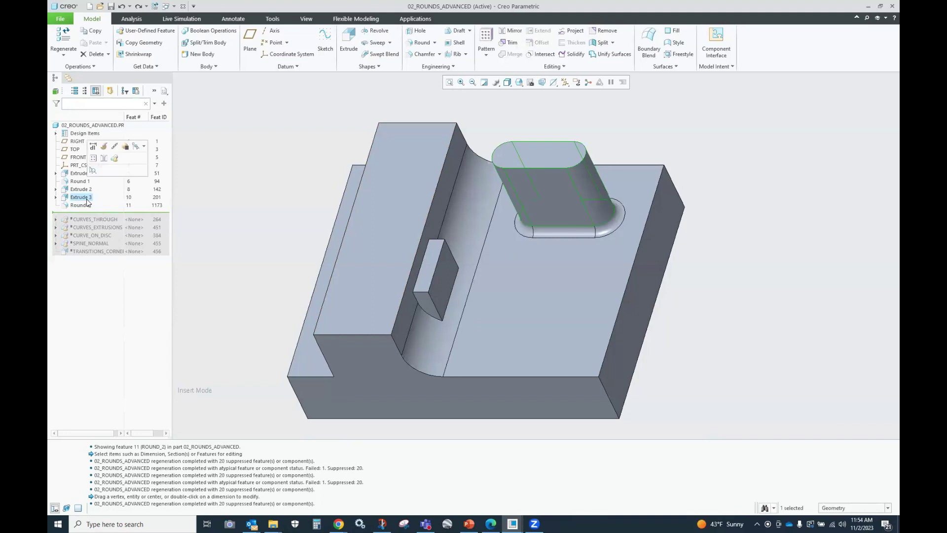
pyautogui.click(104, 146)
pyautogui.click(267, 101)
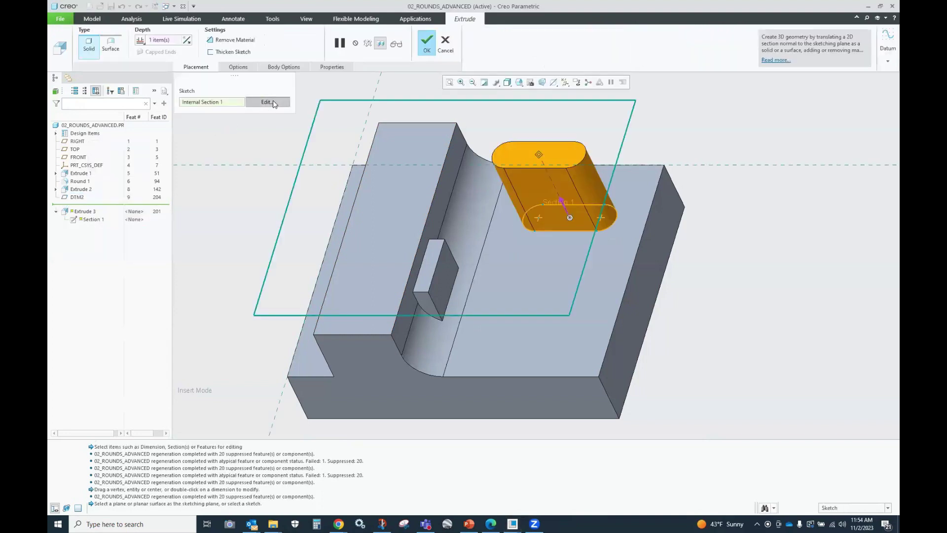
pyautogui.moveTo(493, 138); pyautogui.dragTo(671, 267)
pyautogui.press('Delete')
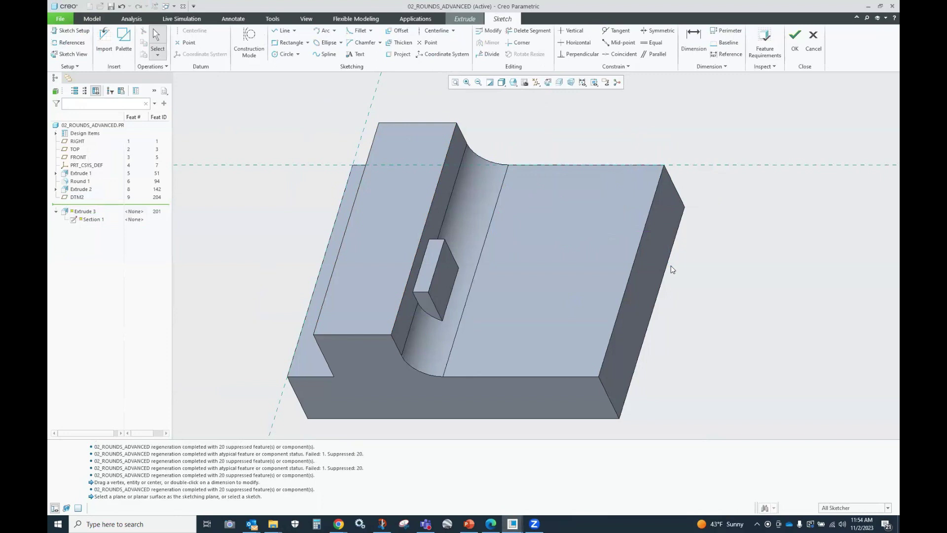
# Sketch a rectangle on the base's flat area as Extrude 3's new section and complete the redefinition
pyautogui.click(290, 42)
pyautogui.click(546, 226)
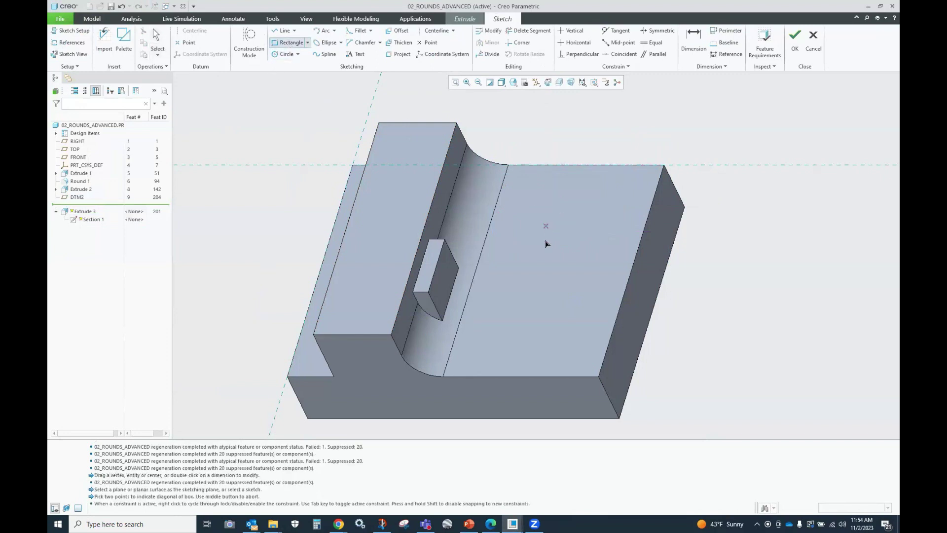
pyautogui.click(604, 264)
pyautogui.click(794, 37)
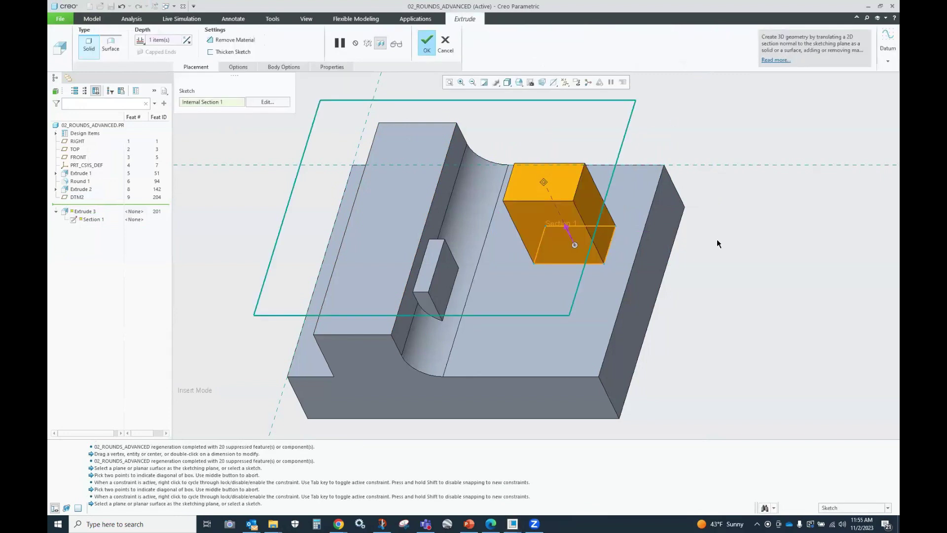
pyautogui.middleClick(720, 243)
pyautogui.click(721, 245)
pyautogui.scroll(4, 618, 247)
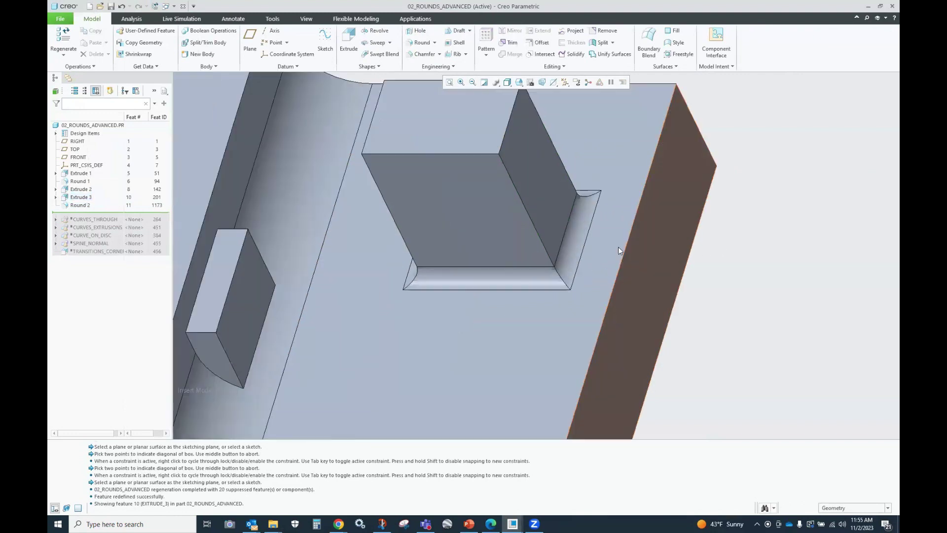
# Redefine Extrude 3 with a symmetric depth of 8.84 and select the round's surface to examine it
pyautogui.scroll(-3, 572, 241)
pyautogui.click(69, 197)
pyautogui.click(90, 148)
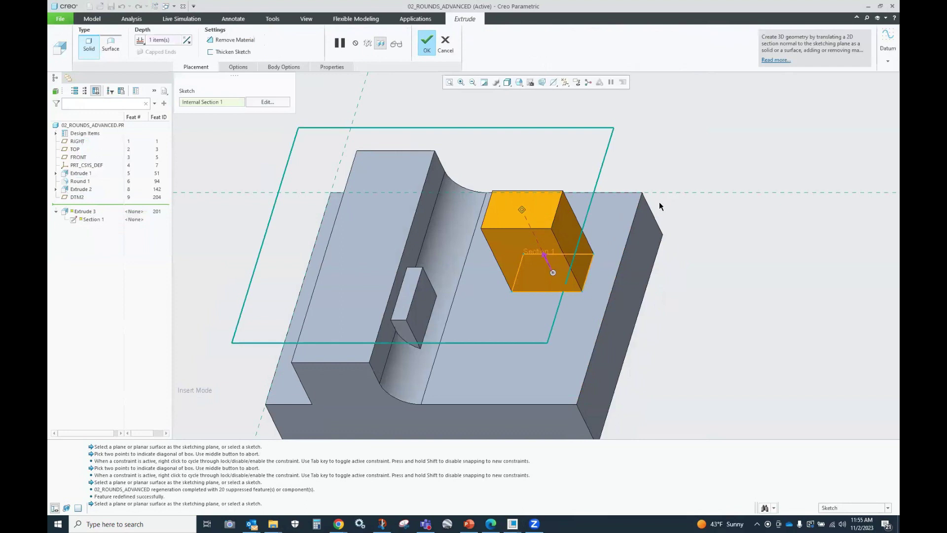
pyautogui.rightClick(520, 211)
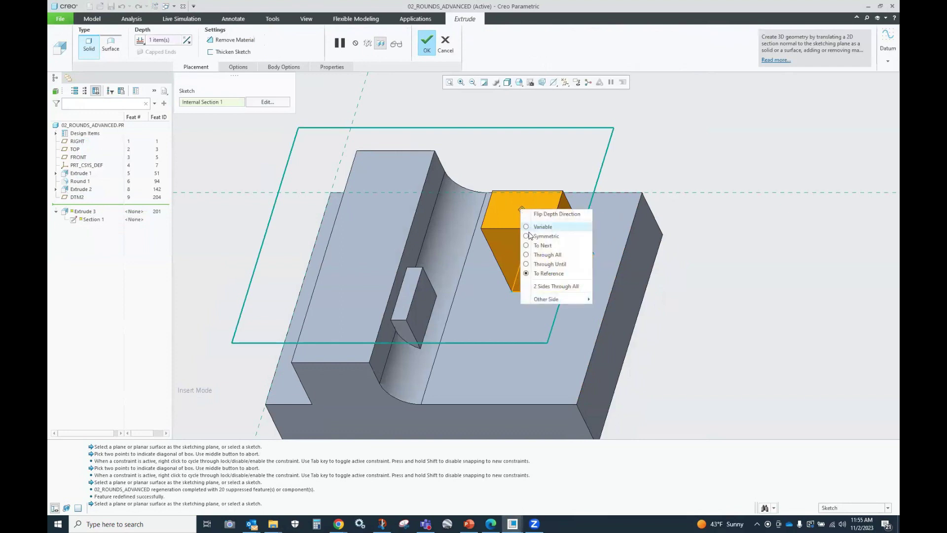
pyautogui.click(527, 237)
pyautogui.moveTo(542, 253); pyautogui.dragTo(496, 196)
pyautogui.moveTo(494, 237); pyautogui.dragTo(477, 206, button='middle')
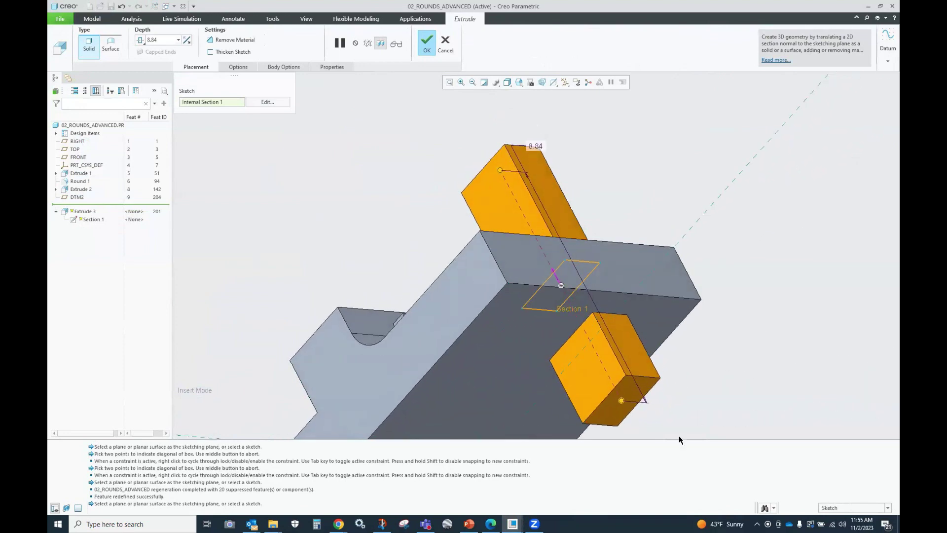
pyautogui.scroll(-3, 668, 416)
pyautogui.click(426, 49)
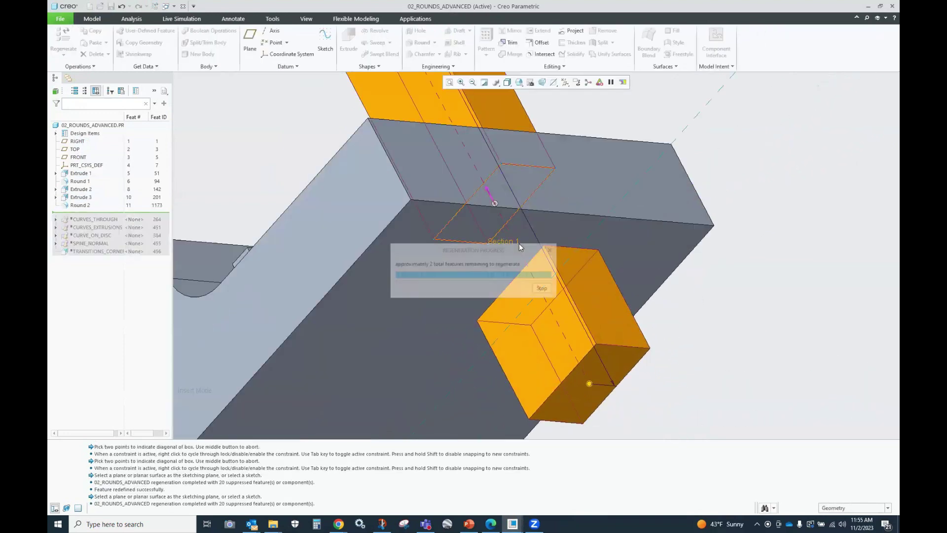
pyautogui.click(543, 255)
pyautogui.moveTo(592, 268)
pyautogui.mouseDown(button='middle')
pyautogui.moveTo(631, 316)
pyautogui.moveTo(704, 295)
pyautogui.mouseUp(button='middle')
pyautogui.click(704, 295)
# Widen Extrude 3's rectangular section past the base's outer side face, and select the round's surface running down that side
pyautogui.click(78, 205)
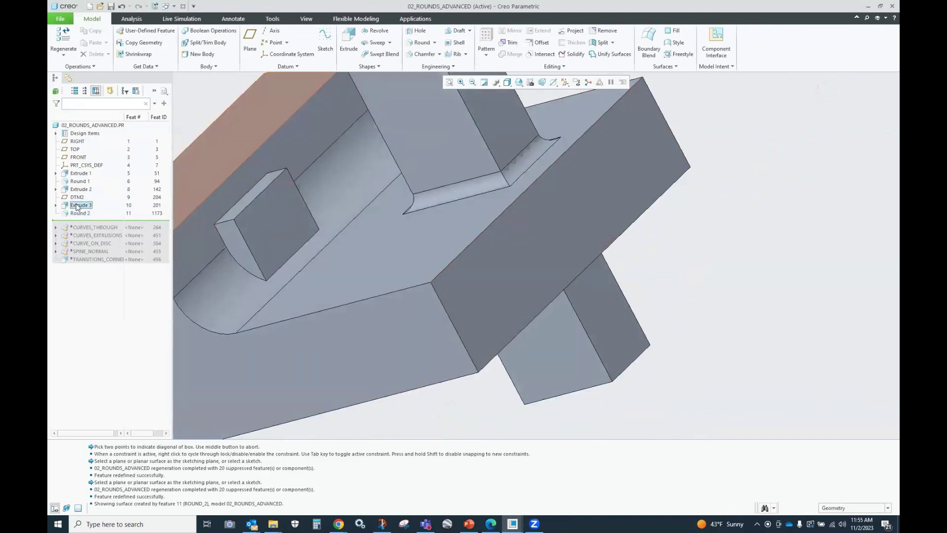
pyautogui.click(93, 150)
pyautogui.moveTo(503, 212)
pyautogui.mouseDown(button='middle')
pyautogui.moveTo(523, 230)
pyautogui.moveTo(505, 208)
pyautogui.mouseUp(button='middle')
pyautogui.moveTo(472, 149); pyautogui.dragTo(618, 172)
pyautogui.moveTo(591, 326); pyautogui.dragTo(562, 276, button='middle')
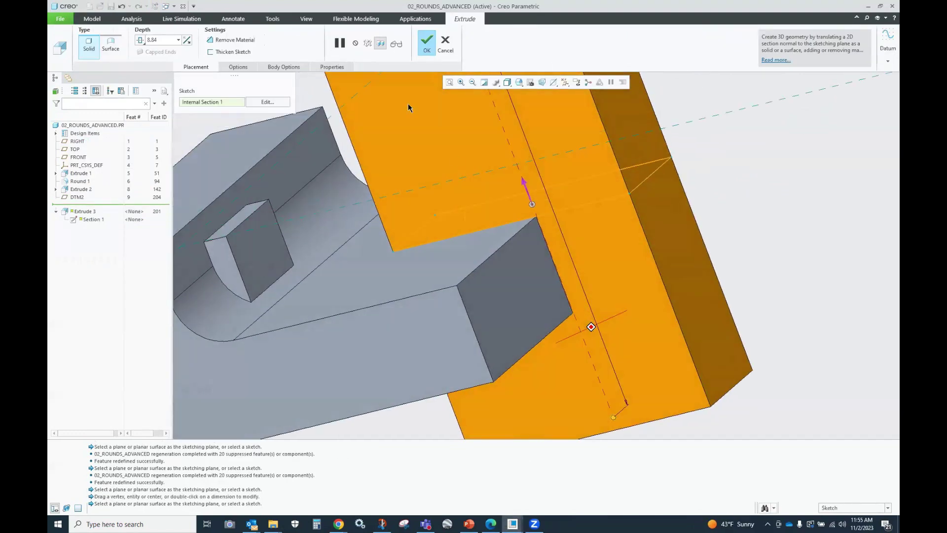
pyautogui.click(427, 42)
pyautogui.click(541, 226)
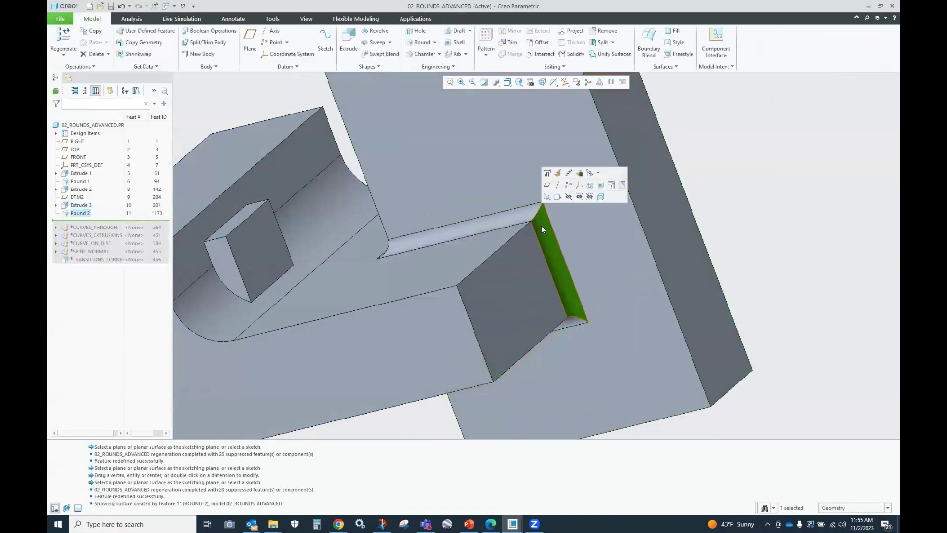
pyautogui.scroll(2, 536, 234)
pyautogui.moveTo(533, 239); pyautogui.dragTo(540, 259, button='middle')
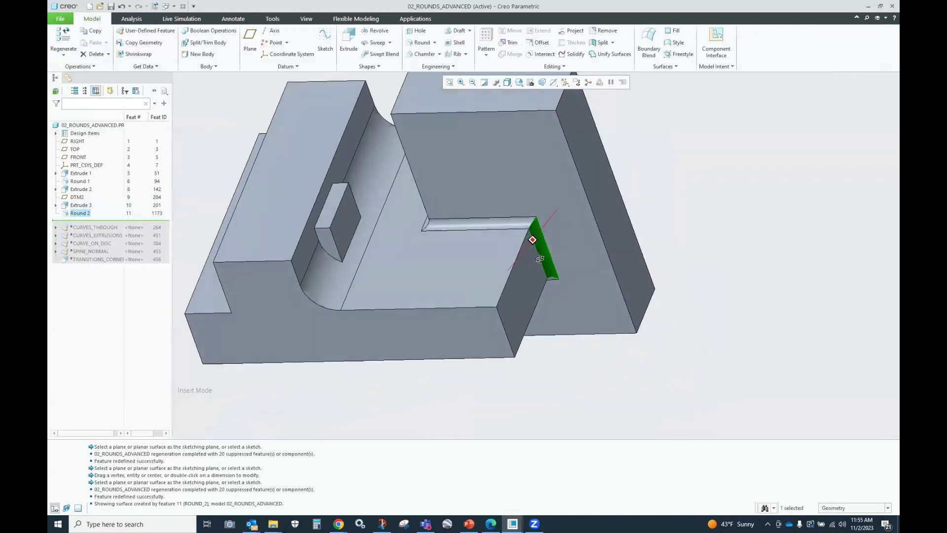
# Redefine Extrude 3 to remove material, and select the round along the resulting cutout to examine how it follows the edges
pyautogui.click(82, 205)
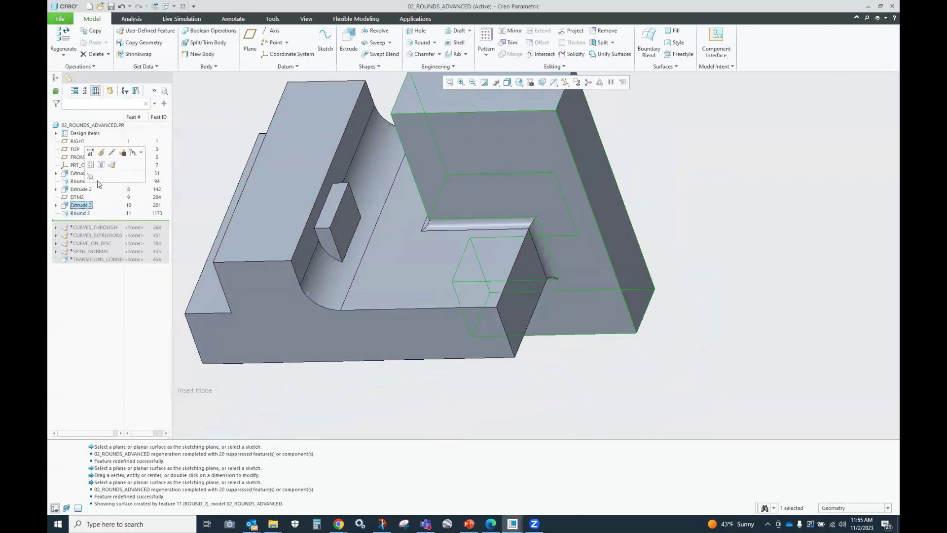
pyautogui.click(104, 153)
pyautogui.click(232, 39)
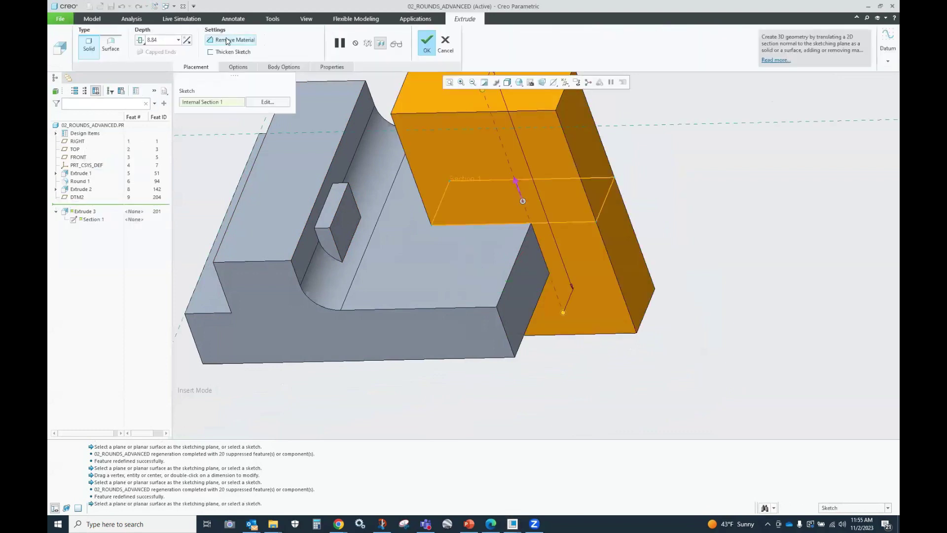
pyautogui.click(438, 42)
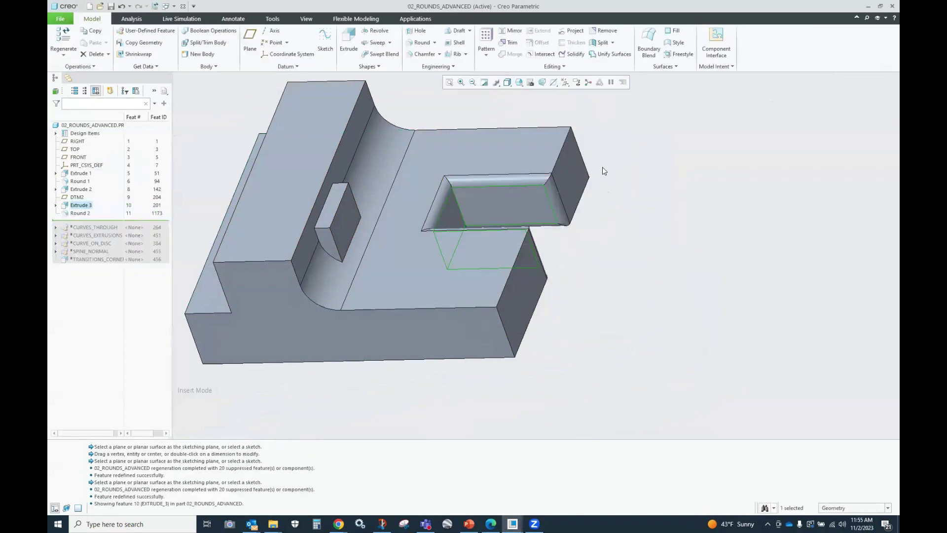
pyautogui.scroll(3, 603, 166)
pyautogui.click(481, 190)
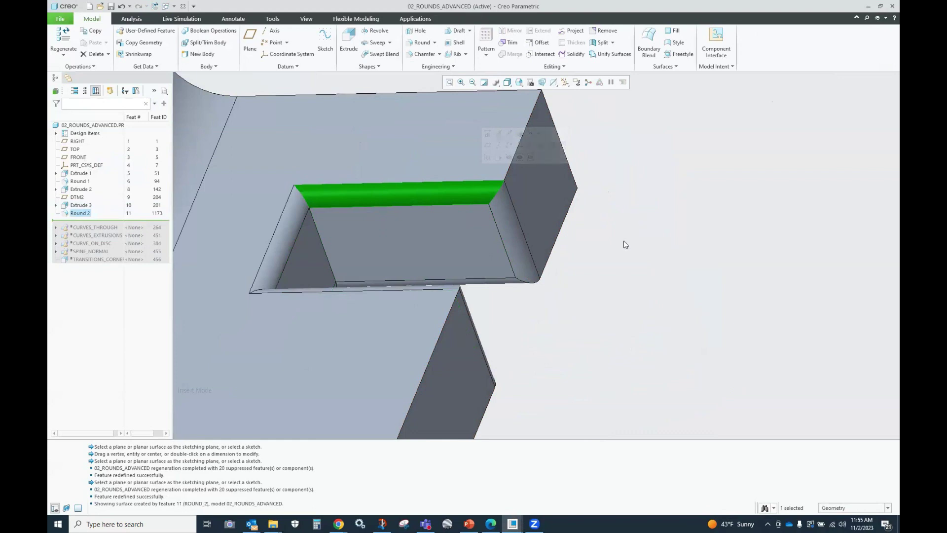
pyautogui.scroll(-2, 626, 241)
pyautogui.moveTo(624, 246)
pyautogui.mouseDown(button='middle')
pyautogui.moveTo(601, 242)
pyautogui.moveTo(611, 260)
pyautogui.mouseUp(button='middle')
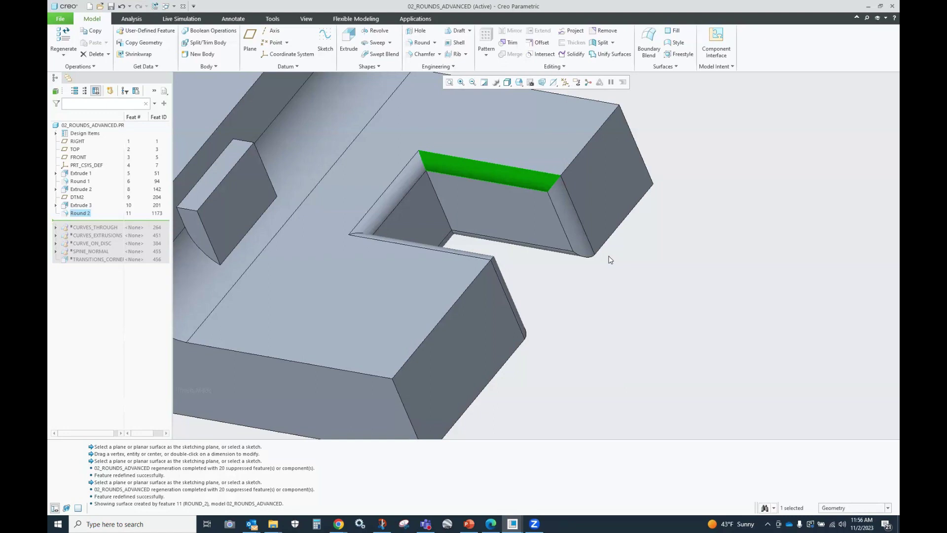
pyautogui.scroll(4, 652, 235)
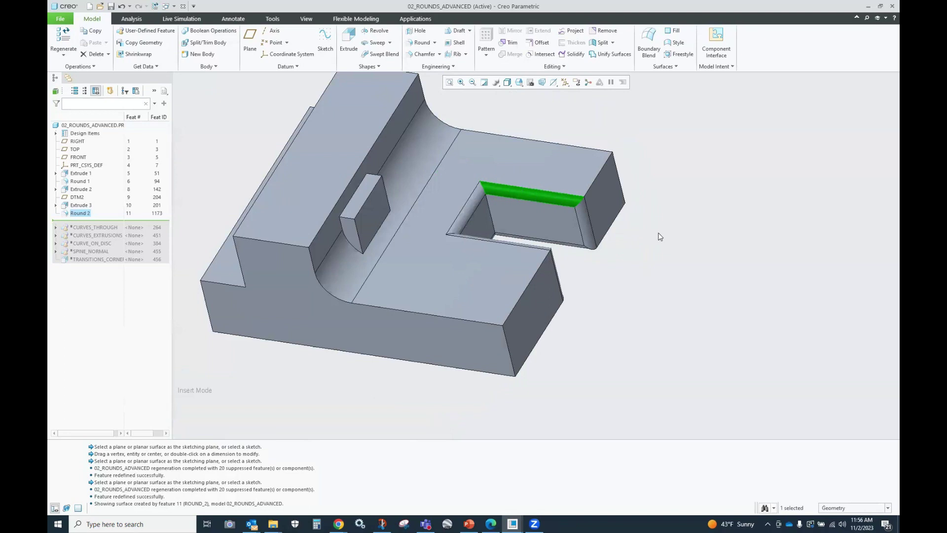
# Undo the redefinitions of Extrude 3 and the round around its base, restoring the original slot-shaped boss
pyautogui.click(122, 6)
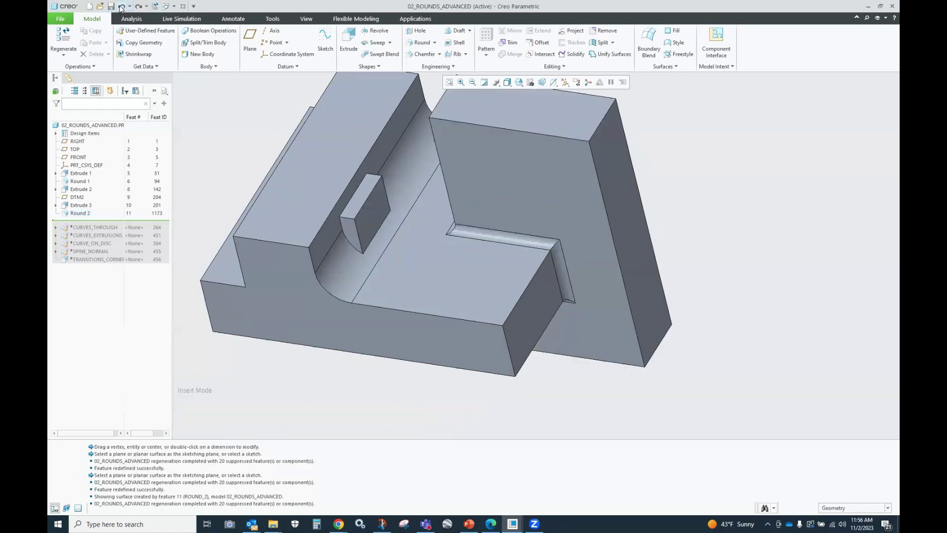
pyautogui.click(121, 6)
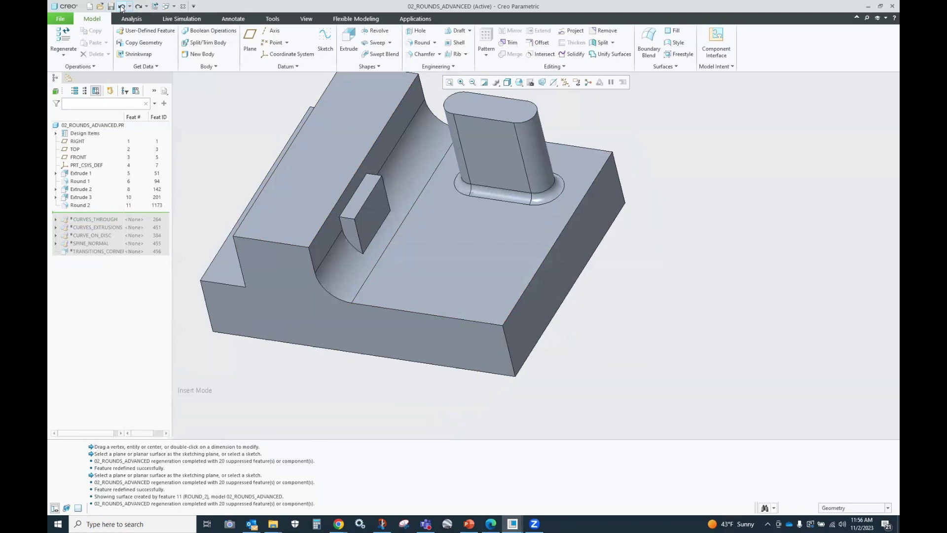
pyautogui.click(121, 6)
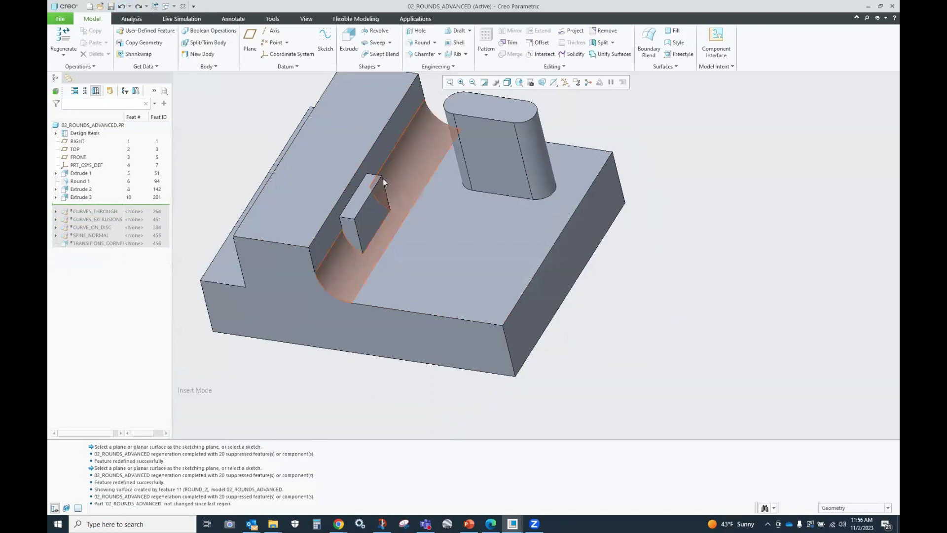
pyautogui.moveTo(383, 179); pyautogui.dragTo(470, 212, button='middle')
pyautogui.scroll(-3, 602, 230)
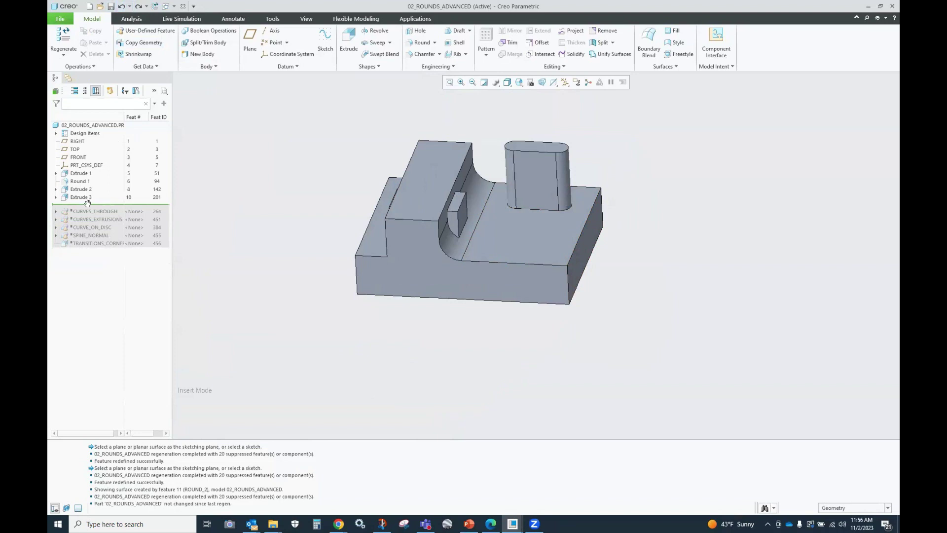
# Move the model's insertion point to just after CURVES_THROUGH so that the curve feature is resumed
pyautogui.moveTo(106, 204); pyautogui.dragTo(107, 214)
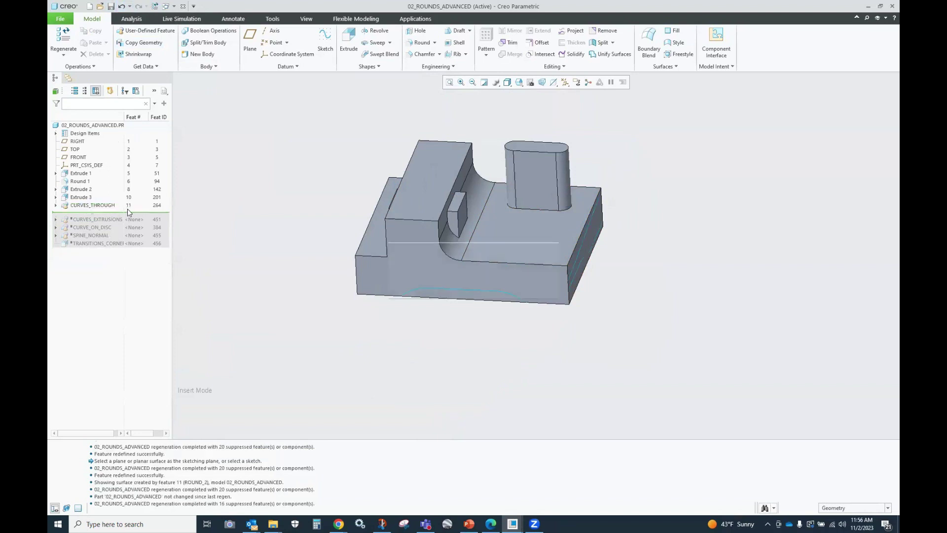
pyautogui.moveTo(535, 258)
pyautogui.mouseDown(button='middle')
pyautogui.moveTo(598, 258)
pyautogui.moveTo(681, 184)
pyautogui.mouseUp(button='middle')
pyautogui.scroll(3, 681, 184)
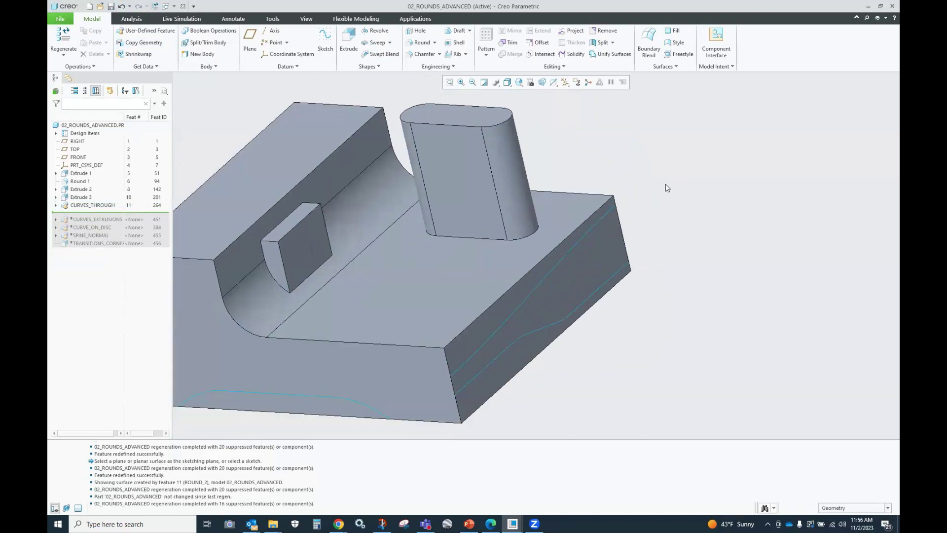
# Start a round on the base's long upper outer edge, add a second radius, and set the near end's radius to 0.75
pyautogui.click(413, 42)
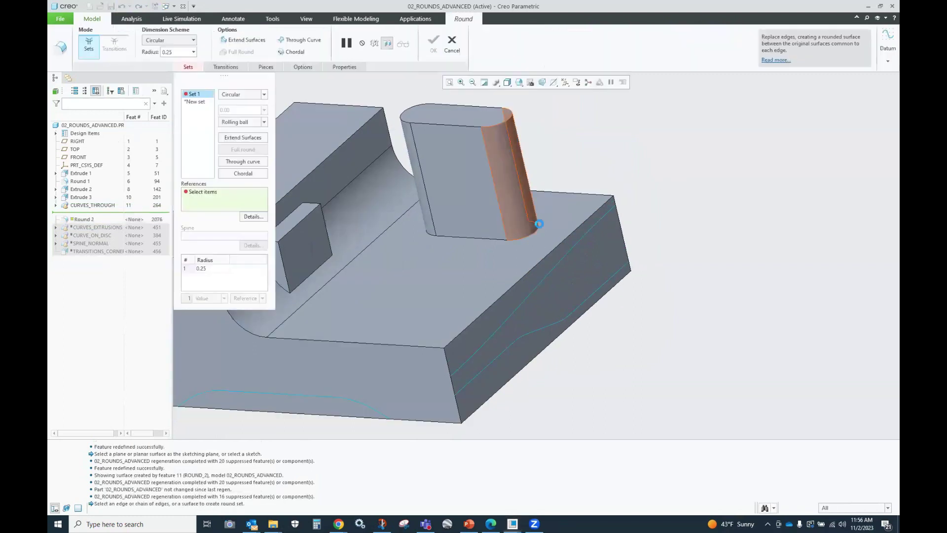
pyautogui.click(537, 263)
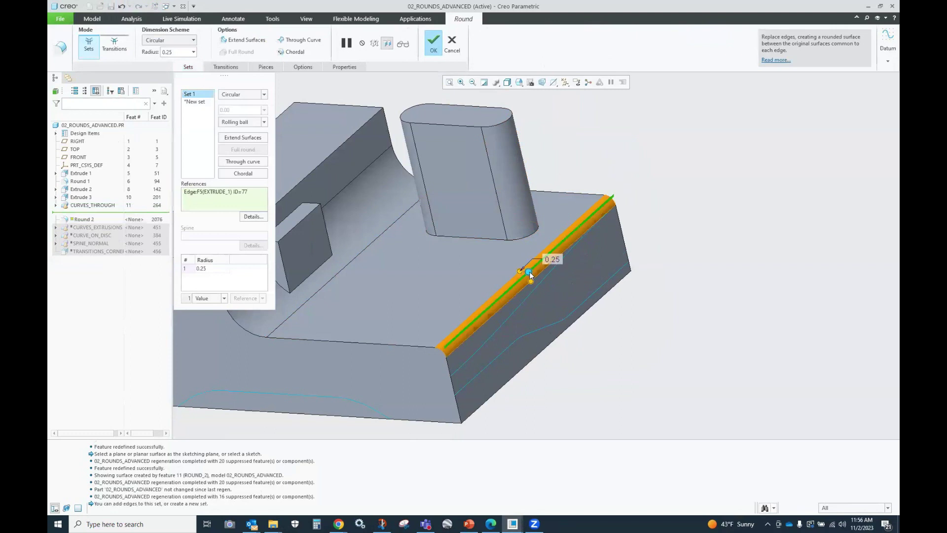
pyautogui.rightClick(529, 271)
pyautogui.click(553, 279)
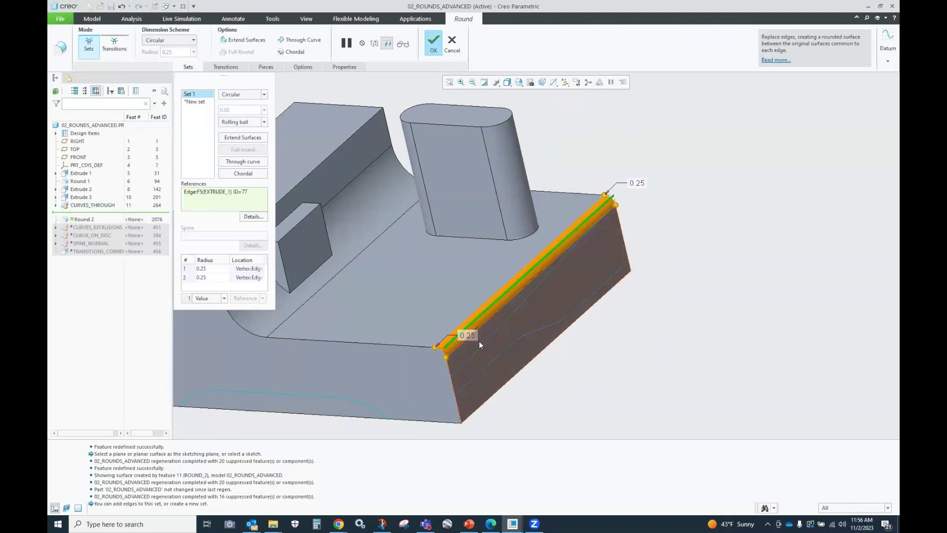
pyautogui.moveTo(448, 358); pyautogui.dragTo(451, 375)
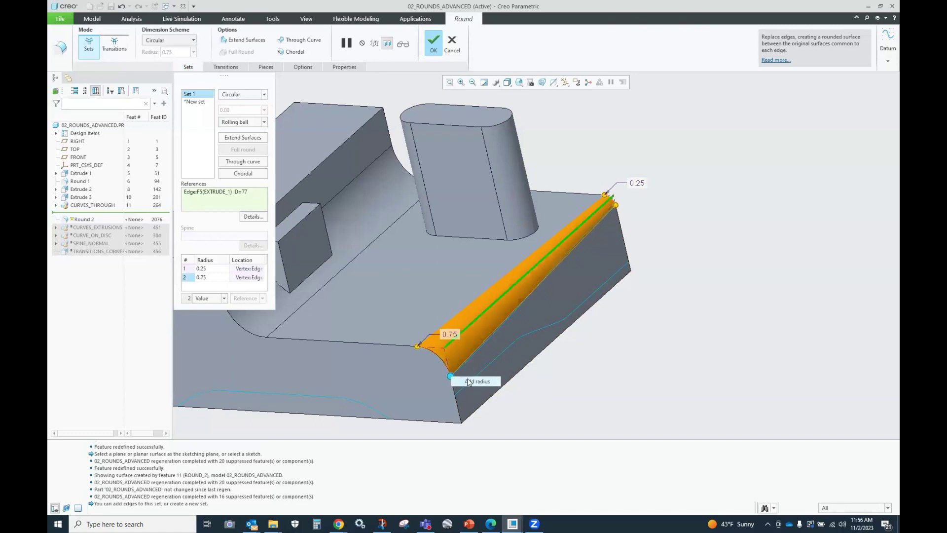
# Add intermediate radii of 0.41 at ratio 0.35 and 0.66 at ratio 0.70 along the edge, and complete the variable round
pyautogui.click(469, 381)
pyautogui.moveTo(481, 323); pyautogui.dragTo(557, 264)
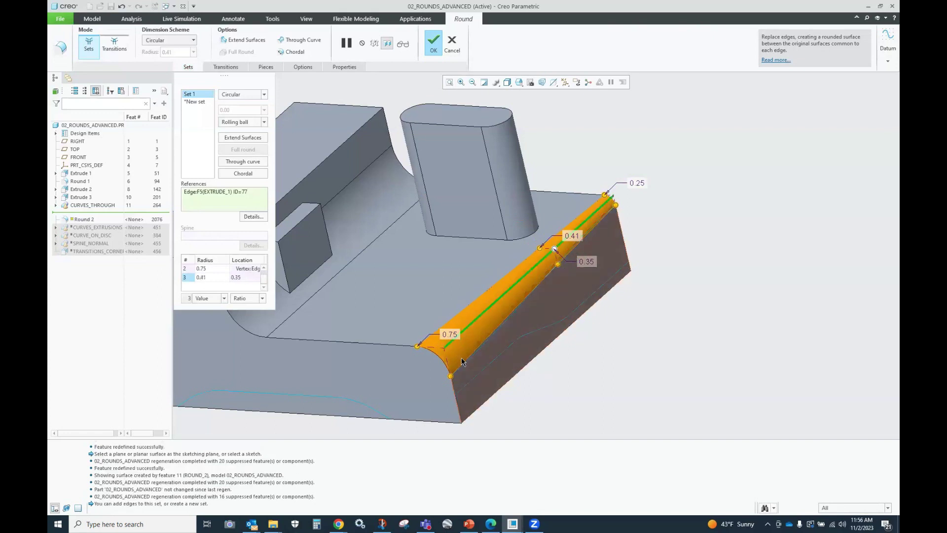
pyautogui.rightClick(450, 376)
pyautogui.click(467, 381)
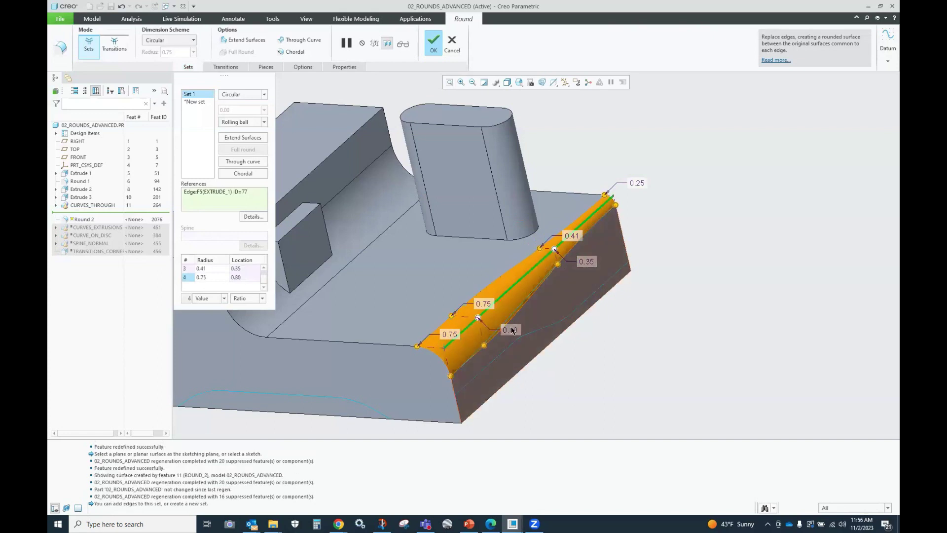
pyautogui.moveTo(484, 345); pyautogui.dragTo(497, 302)
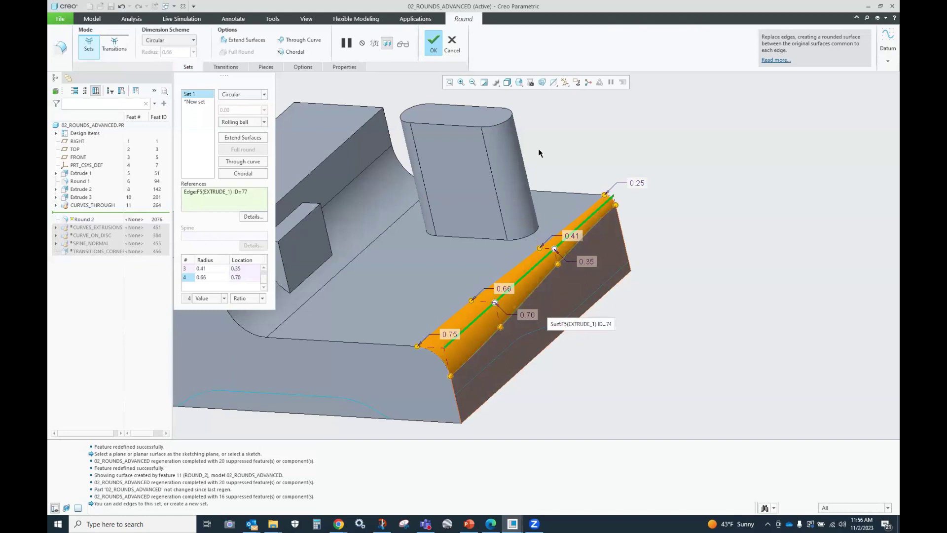
pyautogui.click(433, 43)
# Hide the CURVES_THROUGH feature and examine the variable round's lower boundary from end to end
pyautogui.moveTo(520, 258)
pyautogui.mouseDown(button='middle')
pyautogui.moveTo(498, 246)
pyautogui.moveTo(461, 250)
pyautogui.mouseUp(button='middle')
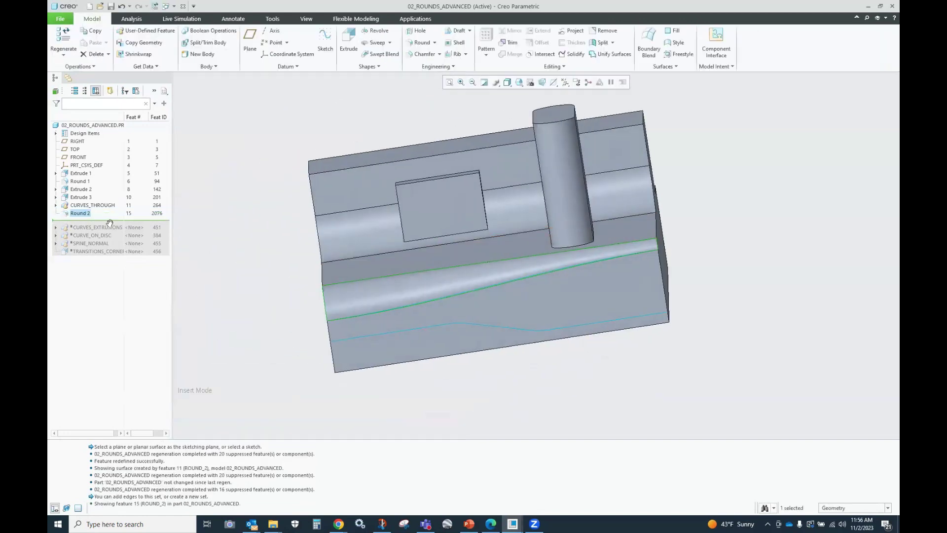
pyautogui.rightClick(106, 206)
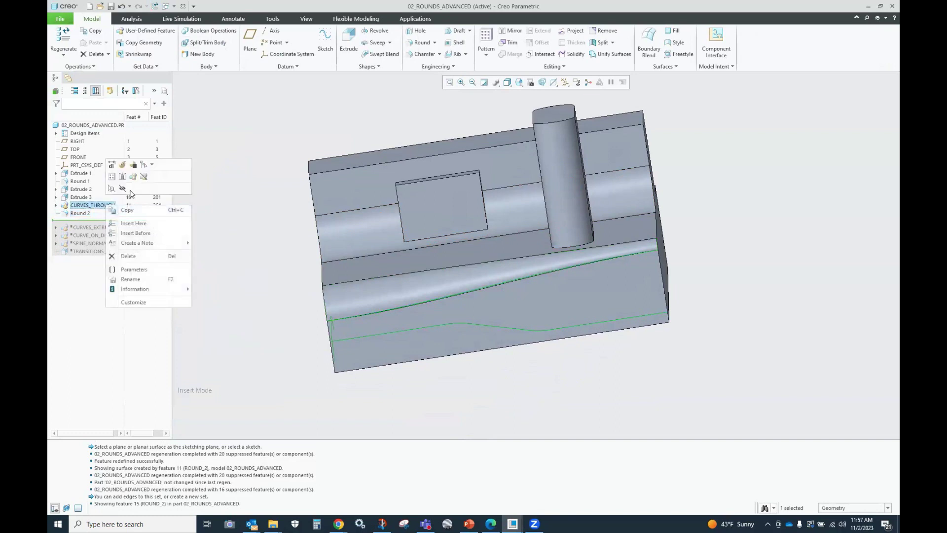
pyautogui.click(129, 188)
pyautogui.scroll(8, 349, 337)
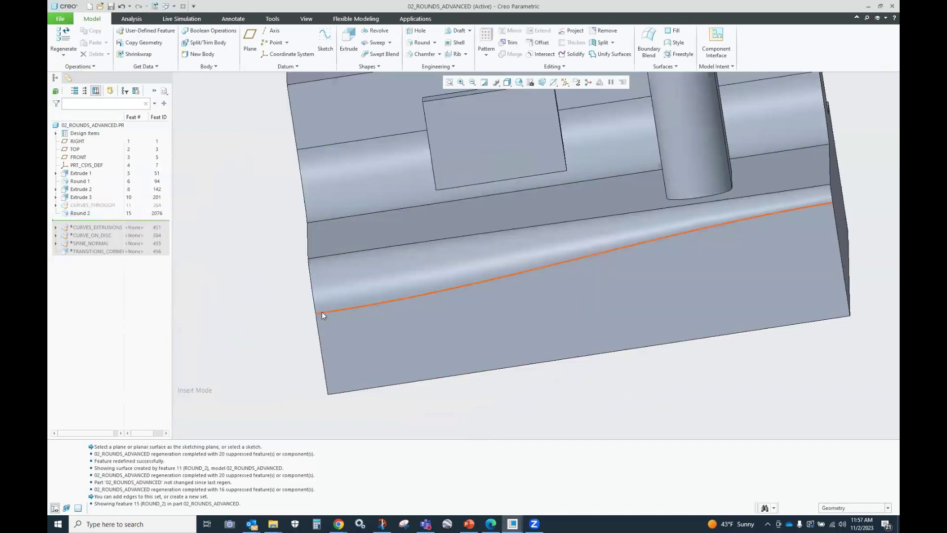
pyautogui.scroll(-5, 323, 313)
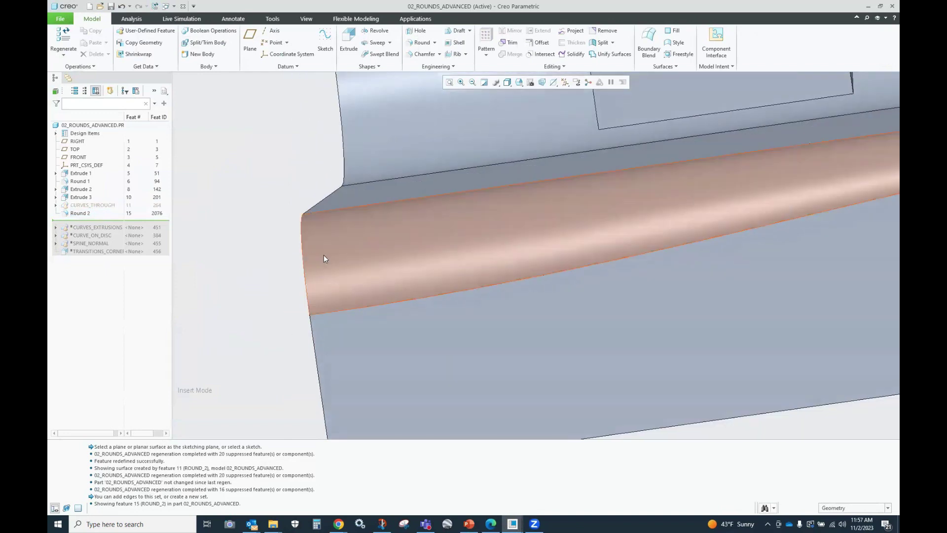
pyautogui.scroll(-5, 307, 290)
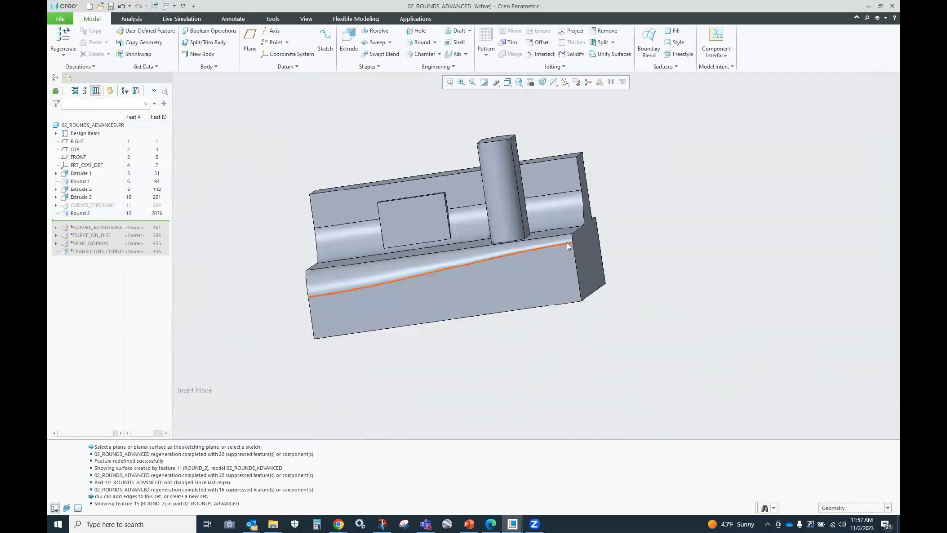
# Show the hidden CURVES_THROUGH group and select its Sketch 2 curve on the block's long side face
pyautogui.scroll(5, 576, 233)
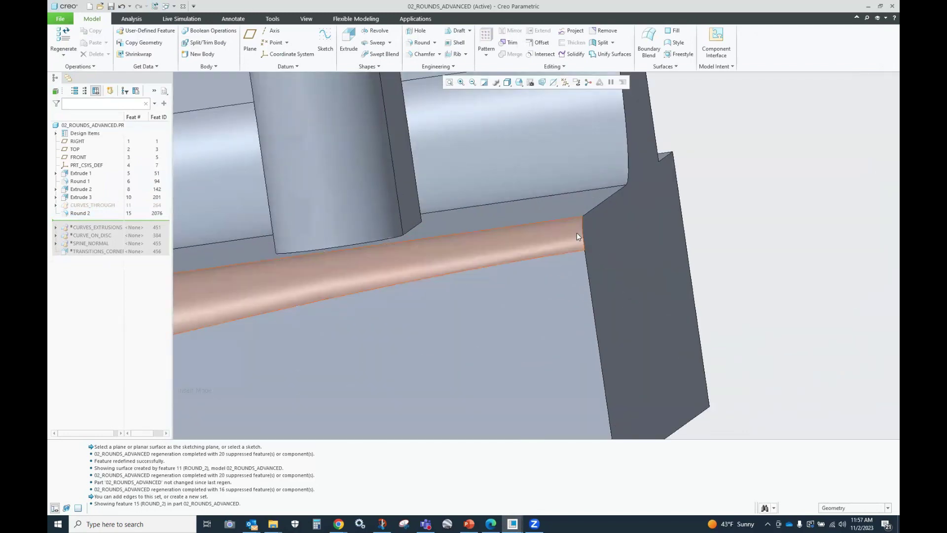
pyautogui.scroll(-5, 576, 233)
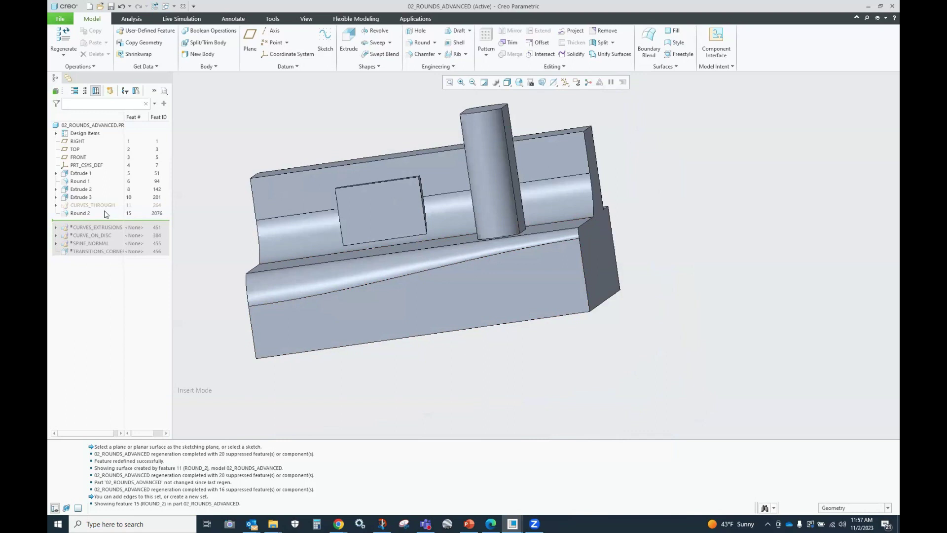
pyautogui.click(106, 206)
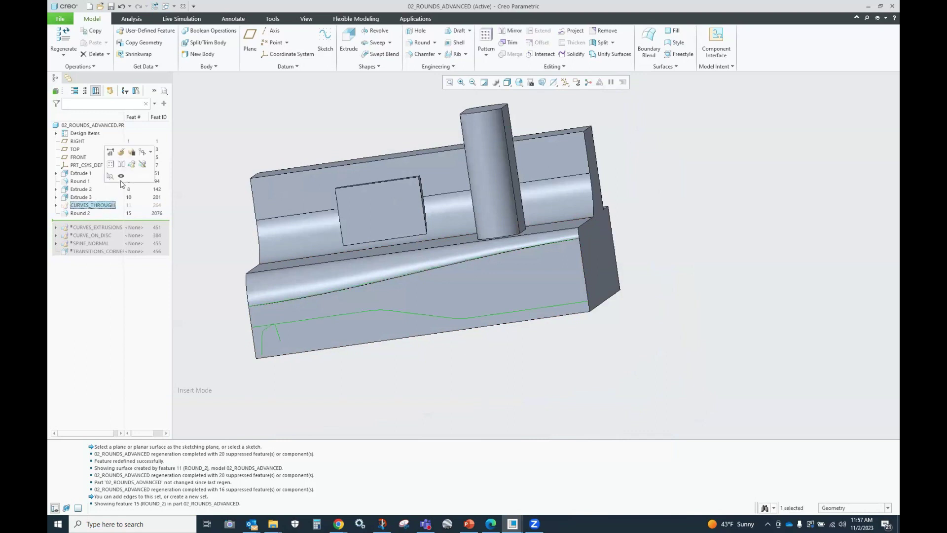
pyautogui.click(420, 315)
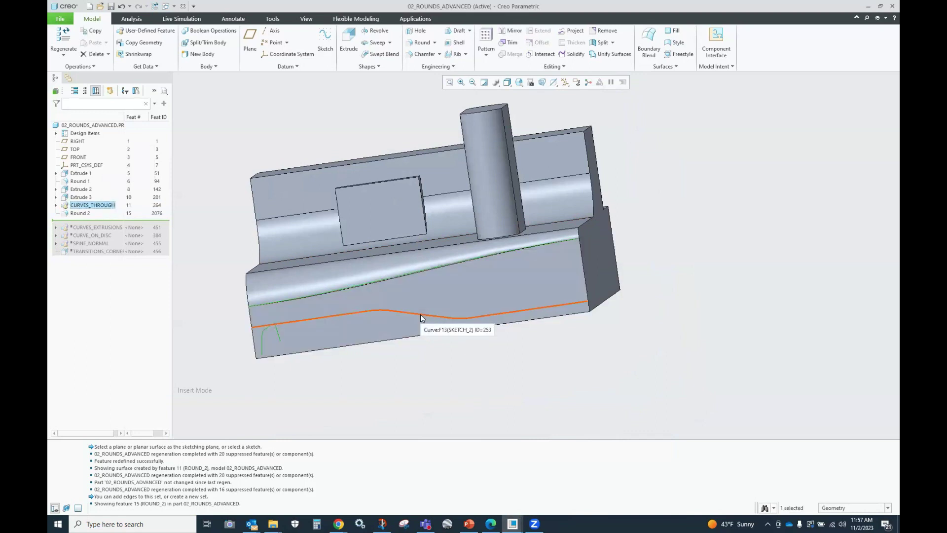
pyautogui.keyDown('ctrl'); pyautogui.moveTo(486, 334); pyautogui.dragTo(537, 338, button='middle'); pyautogui.keyUp('ctrl')
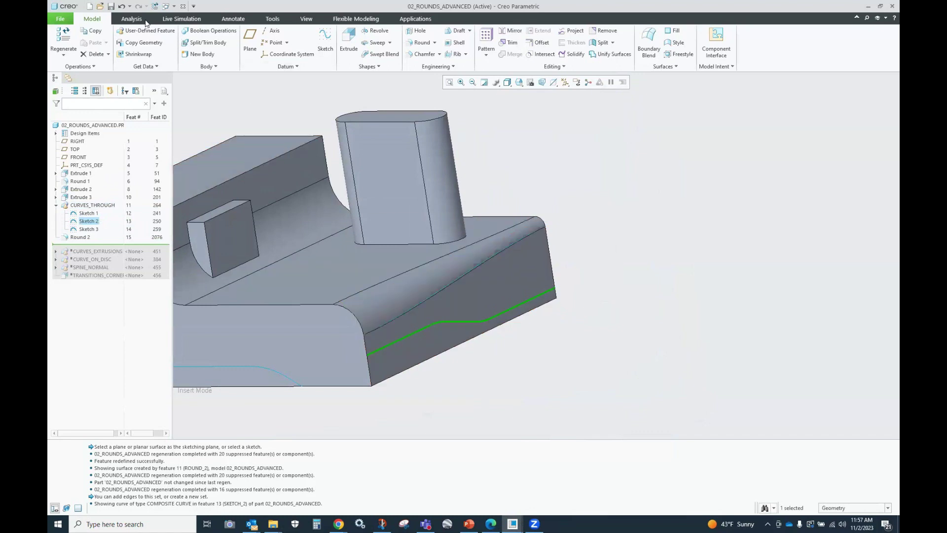
pyautogui.click(83, 238)
pyautogui.click(100, 185)
pyautogui.rightClick(209, 277)
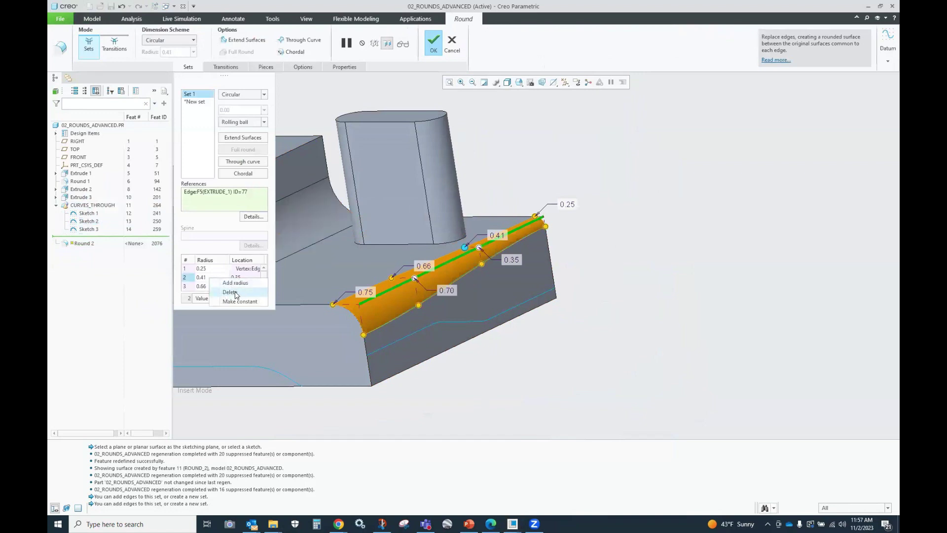
pyautogui.click(230, 292)
pyautogui.rightClick(216, 279)
pyautogui.click(240, 292)
pyautogui.rightClick(218, 279)
pyautogui.click(203, 285)
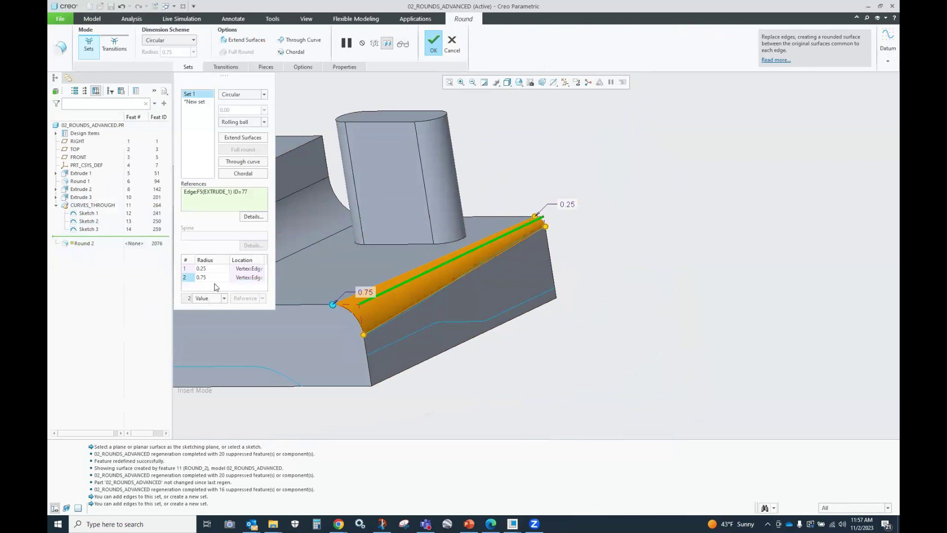
pyautogui.rightClick(241, 279)
pyautogui.click(194, 277)
pyautogui.rightClick(217, 280)
pyautogui.rightClick(336, 306)
pyautogui.click(450, 50)
pyautogui.click(450, 50)
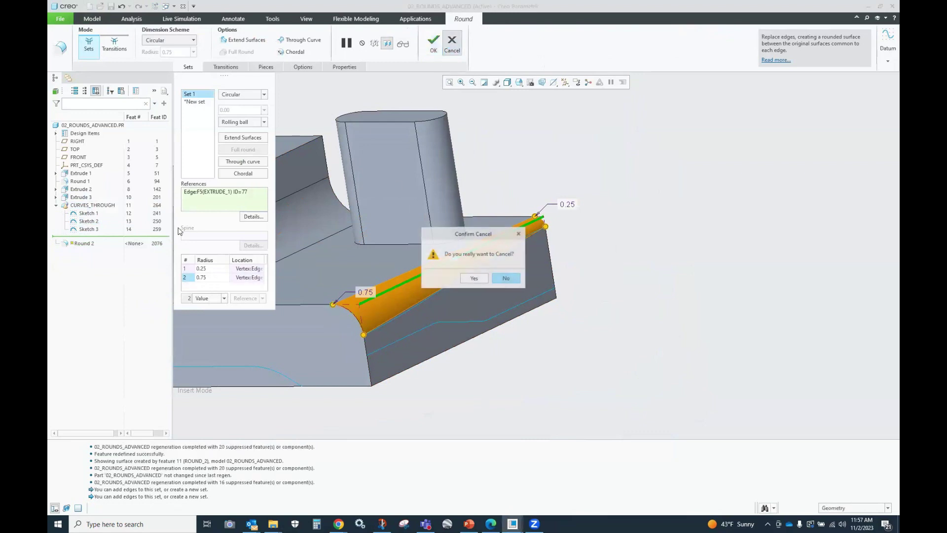
pyautogui.click(473, 277)
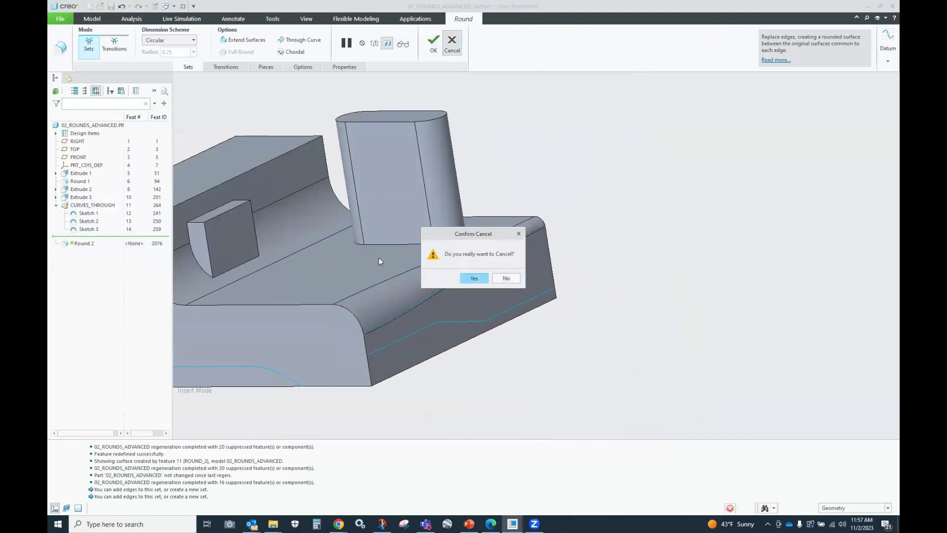
# Delete the variable-radius Round 2 feature from the model
pyautogui.rightClick(83, 237)
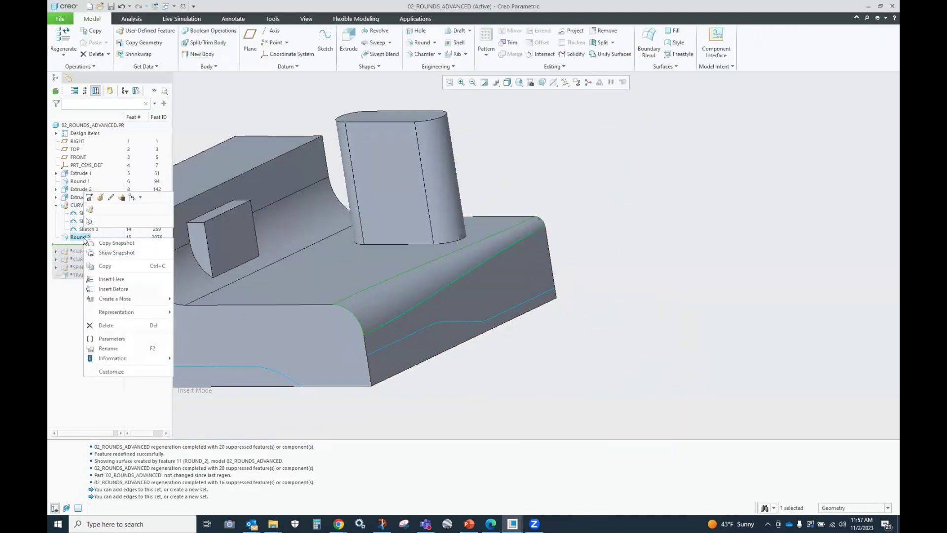
pyautogui.click(106, 325)
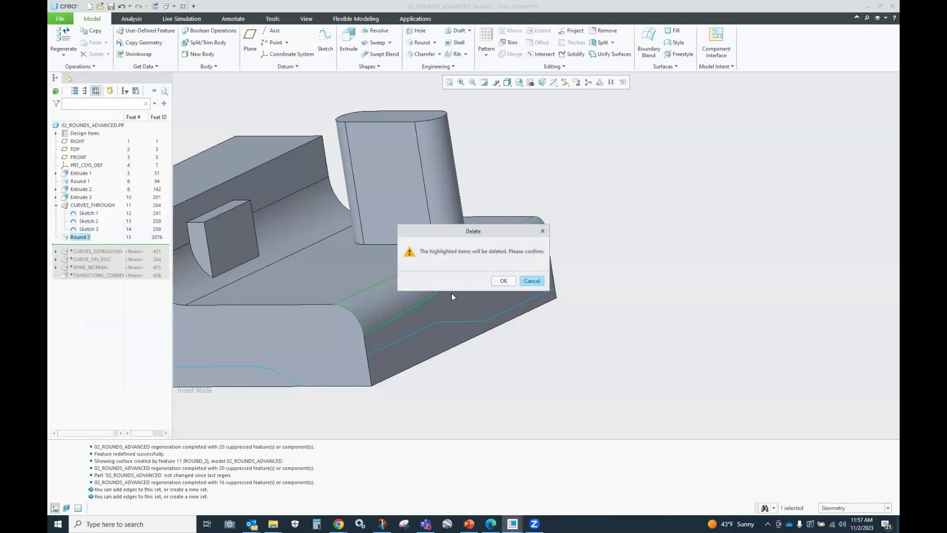
pyautogui.click(502, 280)
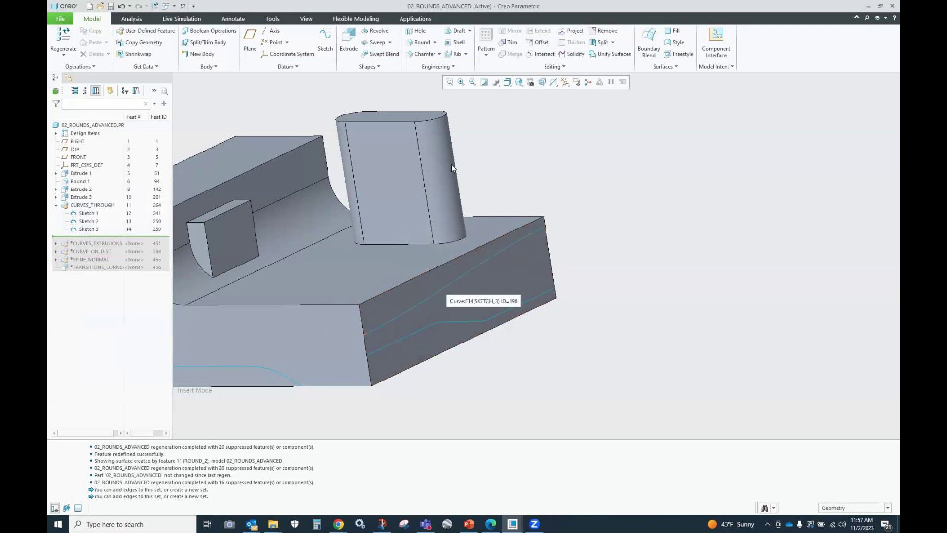
# Create a through-curve round on the upper edge of the block's long side, with the Sketch 3 curve as driving curve
pyautogui.click(422, 43)
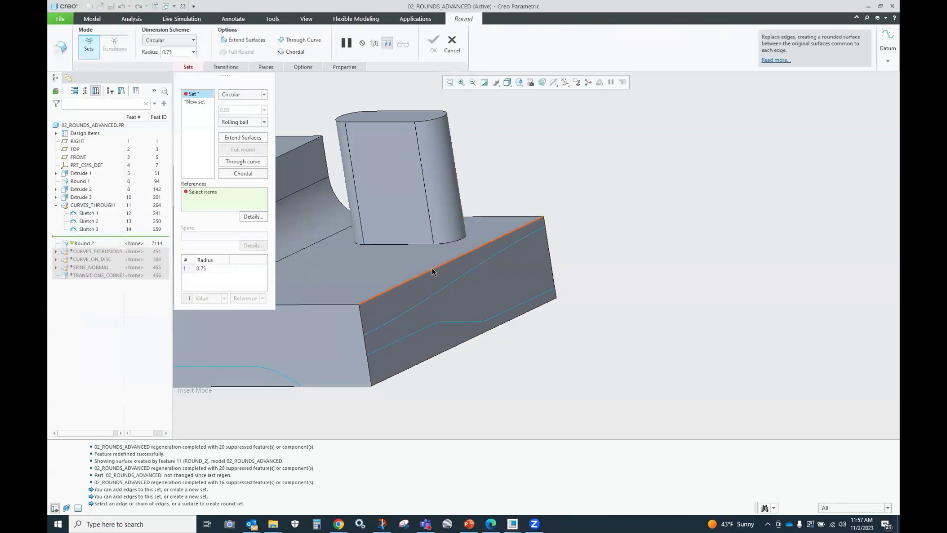
pyautogui.click(431, 267)
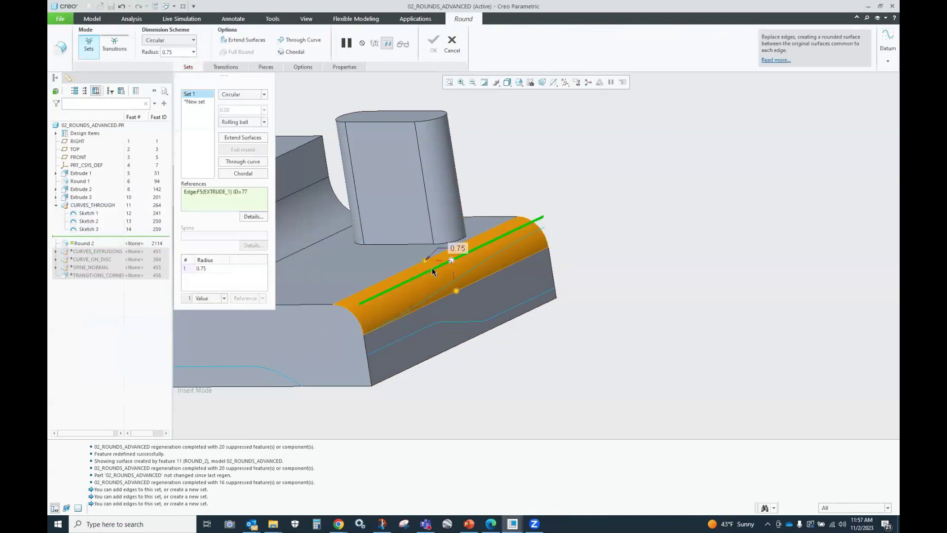
pyautogui.click(251, 163)
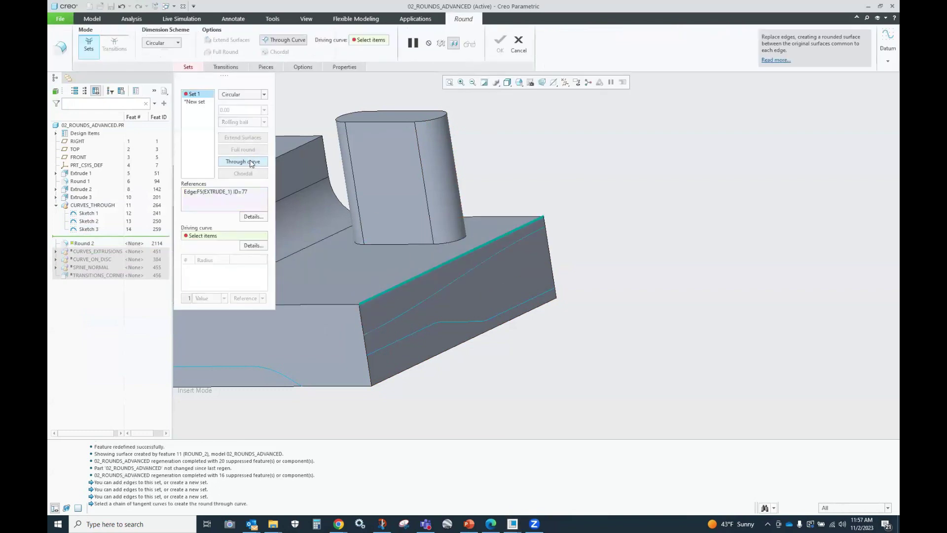
pyautogui.click(422, 305)
pyautogui.scroll(3, 467, 295)
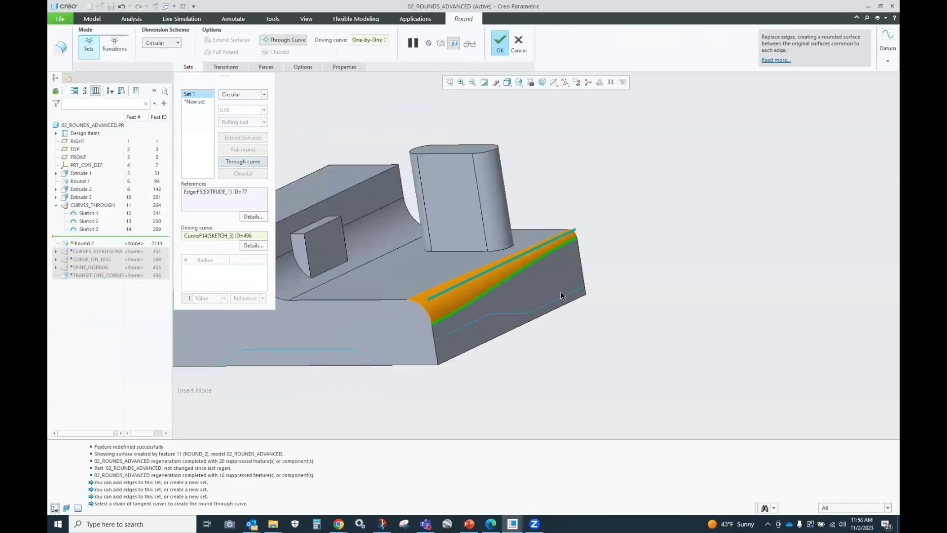
pyautogui.moveTo(466, 295); pyautogui.dragTo(591, 287, button='middle')
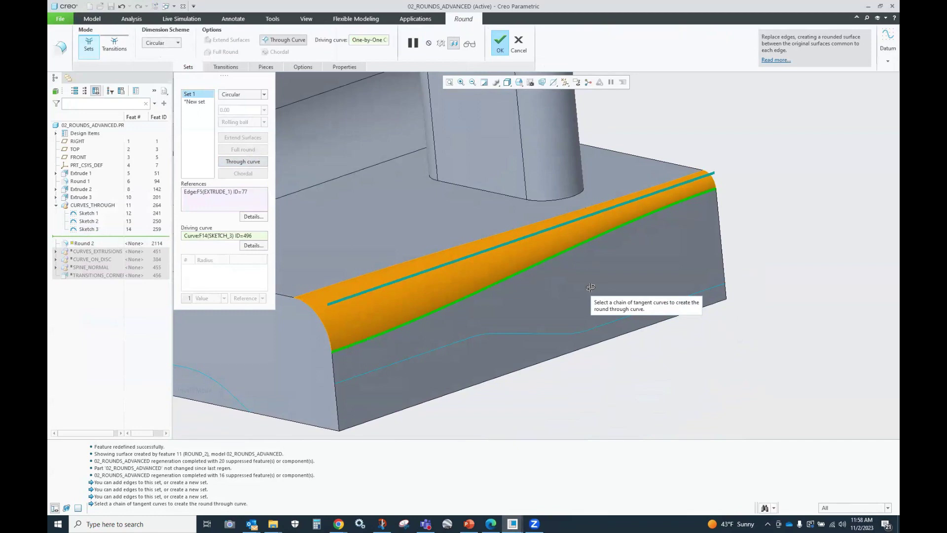
pyautogui.click(500, 45)
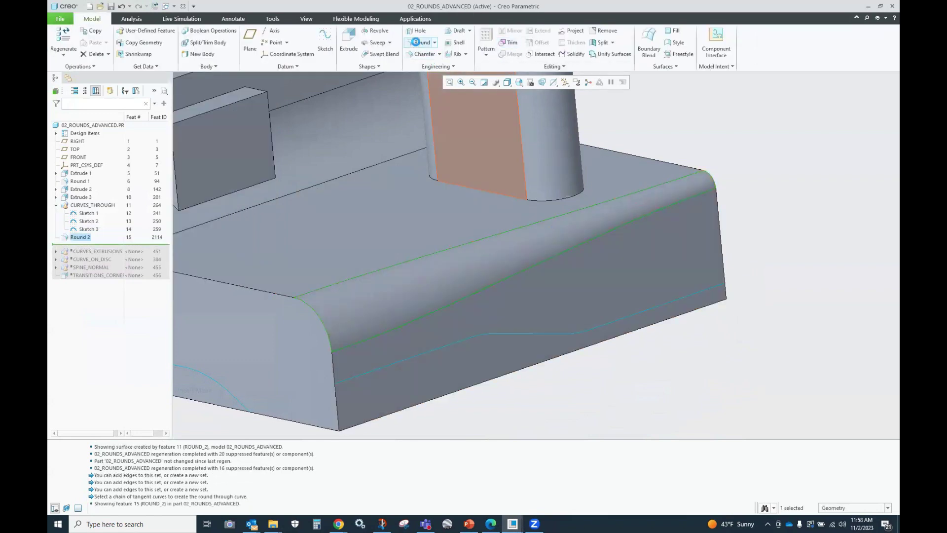
# Create a through-curve round on the lower edge of the long side, with the Sketch 2 curve as driving curve
pyautogui.click(419, 43)
pyautogui.click(547, 360)
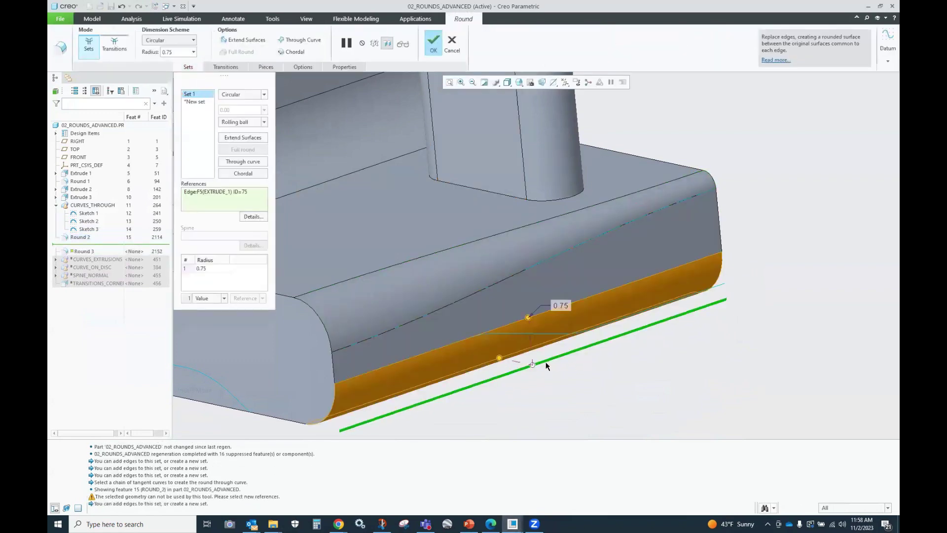
pyautogui.click(243, 161)
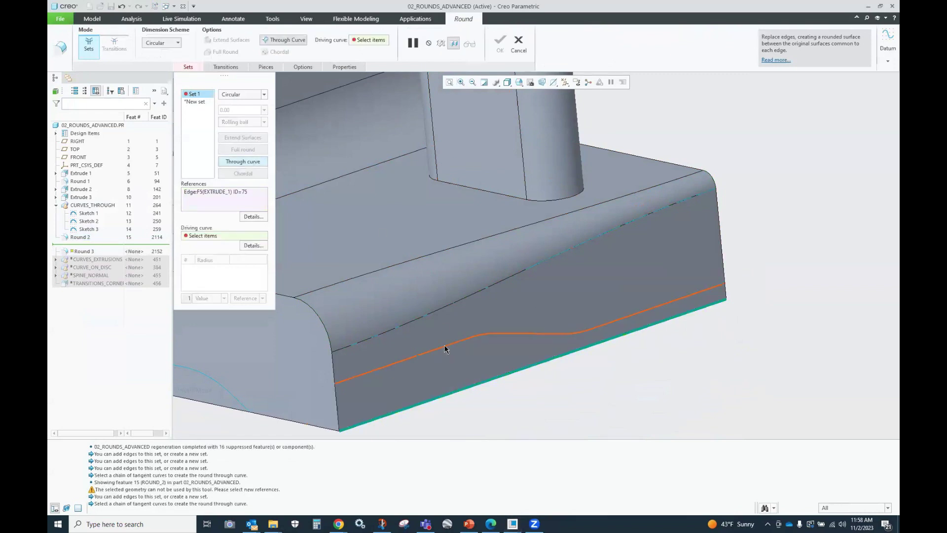
pyautogui.click(444, 346)
pyautogui.moveTo(609, 384)
pyautogui.mouseDown(button='middle')
pyautogui.moveTo(587, 306)
pyautogui.moveTo(542, 346)
pyautogui.mouseUp(button='middle')
pyautogui.scroll(3, 556, 356)
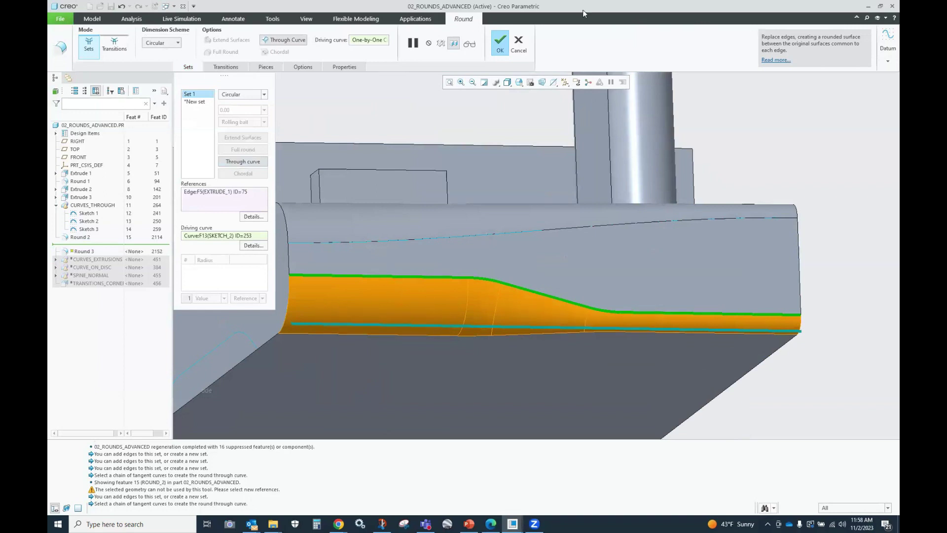
pyautogui.click(498, 44)
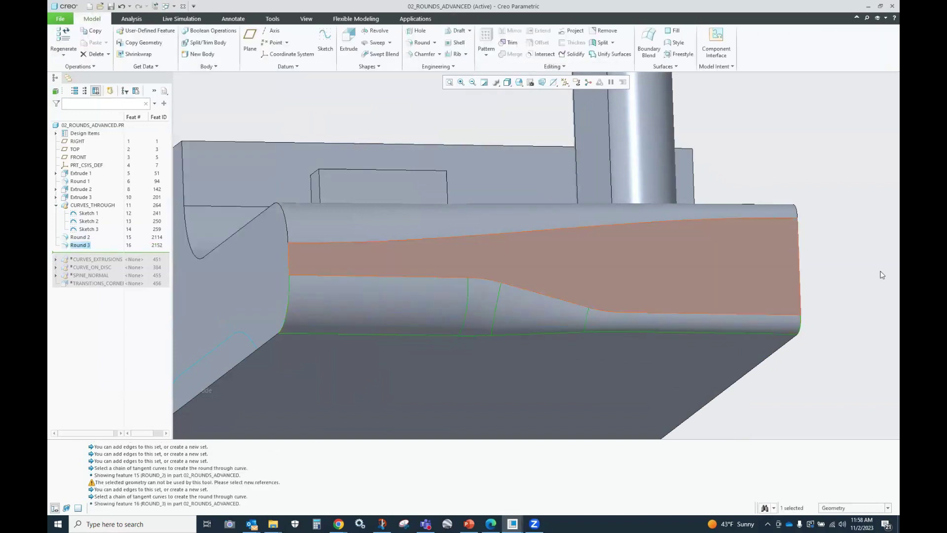
pyautogui.click(863, 270)
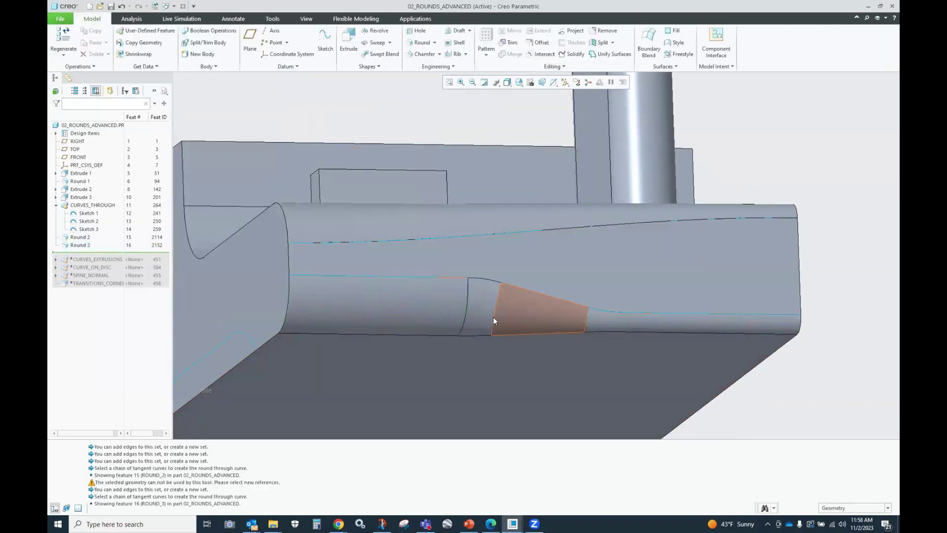
# Undo the lower-edge round and select the Sketch 2 curve on the side face
pyautogui.moveTo(590, 336); pyautogui.dragTo(622, 344, button='middle')
pyautogui.click(121, 6)
pyautogui.click(476, 308)
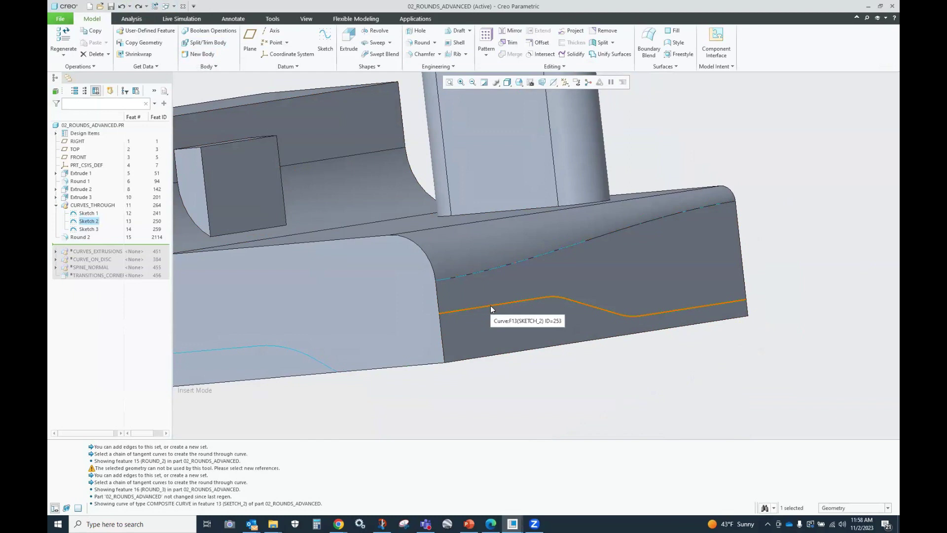
# Create a through-curve round on the bottom edge of the profile end face, with the Sketch 1 curve as driving curve
pyautogui.moveTo(541, 302); pyautogui.dragTo(603, 297, button='middle')
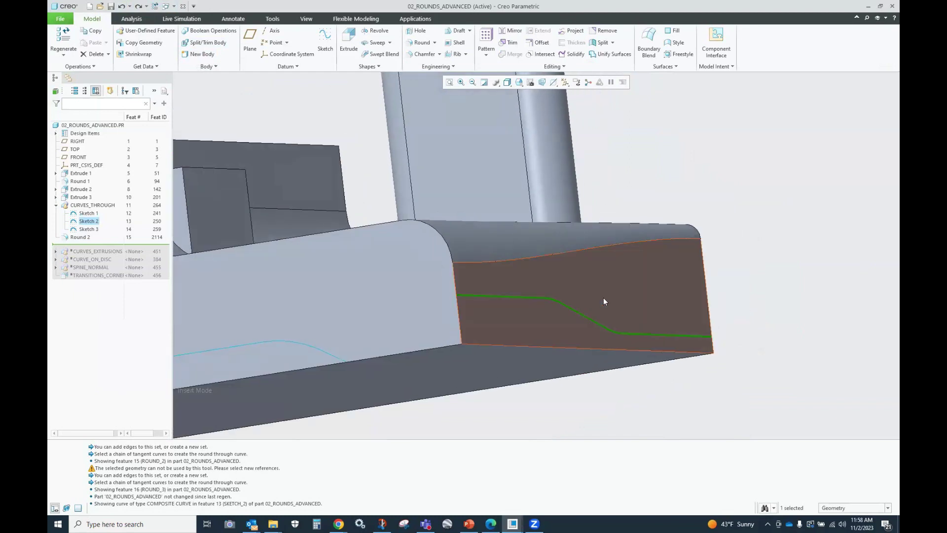
pyautogui.scroll(3, 603, 298)
pyautogui.scroll(-2, 313, 352)
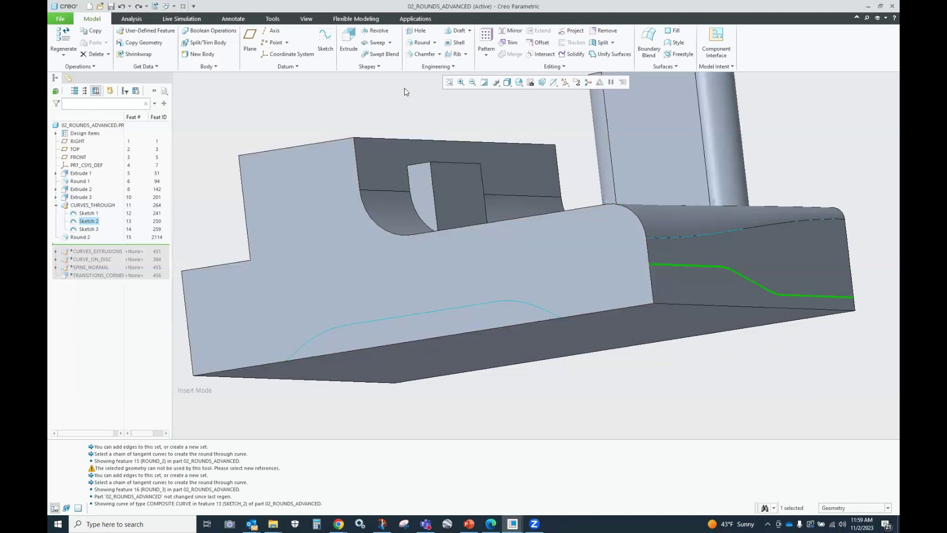
pyautogui.click(419, 42)
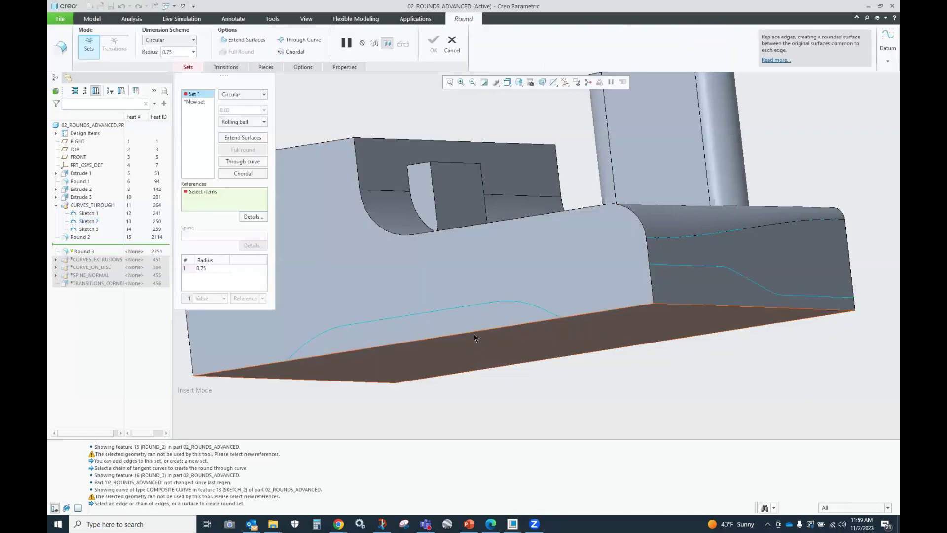
pyautogui.click(473, 334)
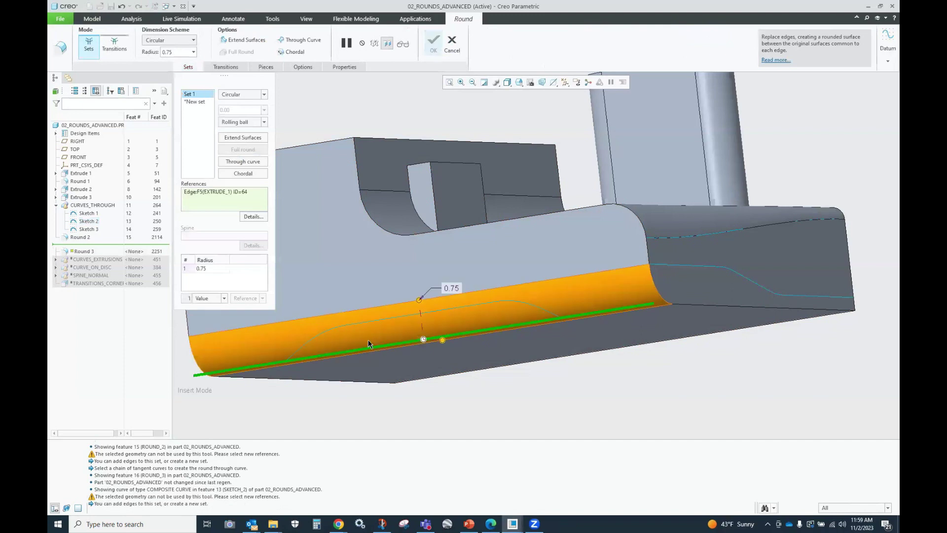
pyautogui.click(253, 162)
pyautogui.click(452, 310)
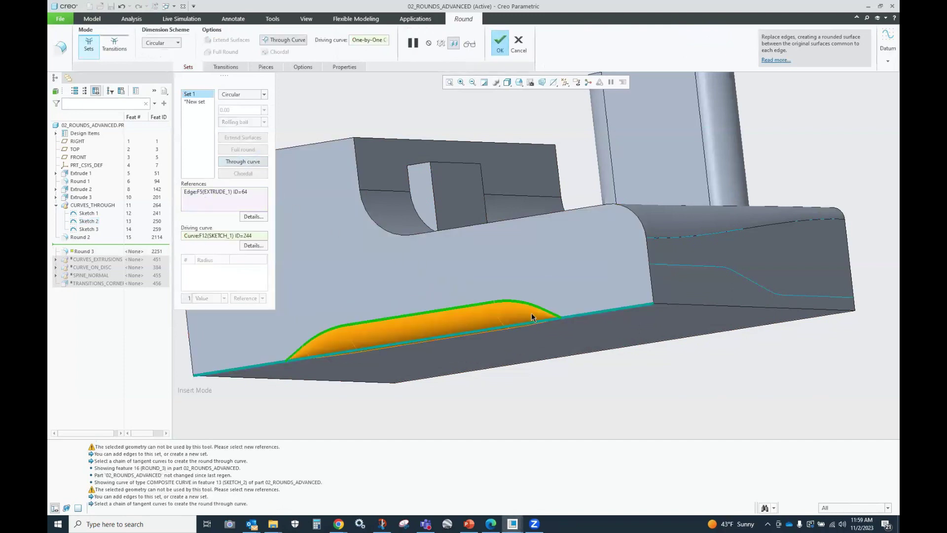
pyautogui.moveTo(532, 313); pyautogui.dragTo(549, 291, button='middle')
pyautogui.scroll(3, 613, 241)
pyautogui.middleClick(614, 241)
# Move the feature insertion point to just below the CURVES_EXTRUSIONS group
pyautogui.scroll(-8, 482, 320)
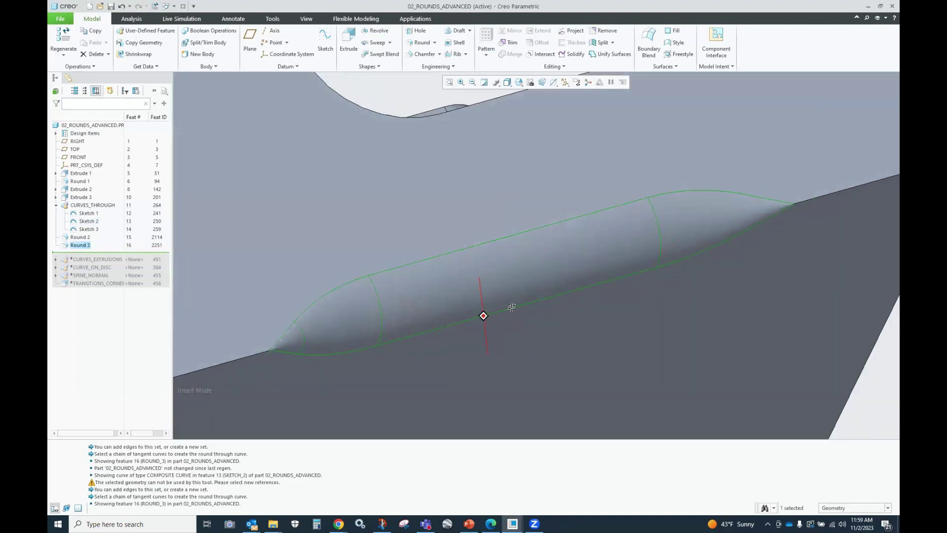
pyautogui.moveTo(484, 316)
pyautogui.mouseDown(button='middle')
pyautogui.moveTo(520, 302)
pyautogui.moveTo(494, 341)
pyautogui.moveTo(455, 330)
pyautogui.mouseUp(button='middle')
pyautogui.scroll(3, 492, 341)
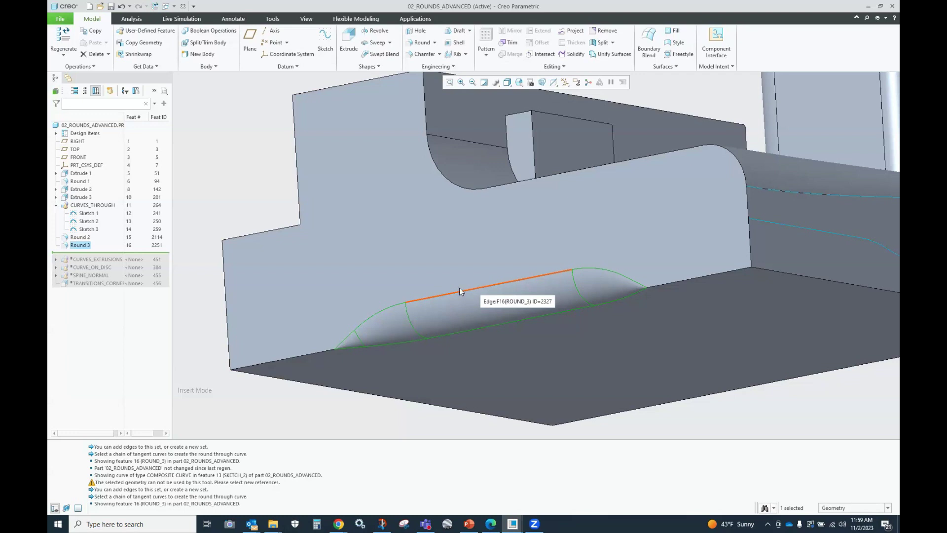
pyautogui.scroll(-2, 391, 300)
pyautogui.moveTo(434, 307); pyautogui.dragTo(520, 309, button='middle')
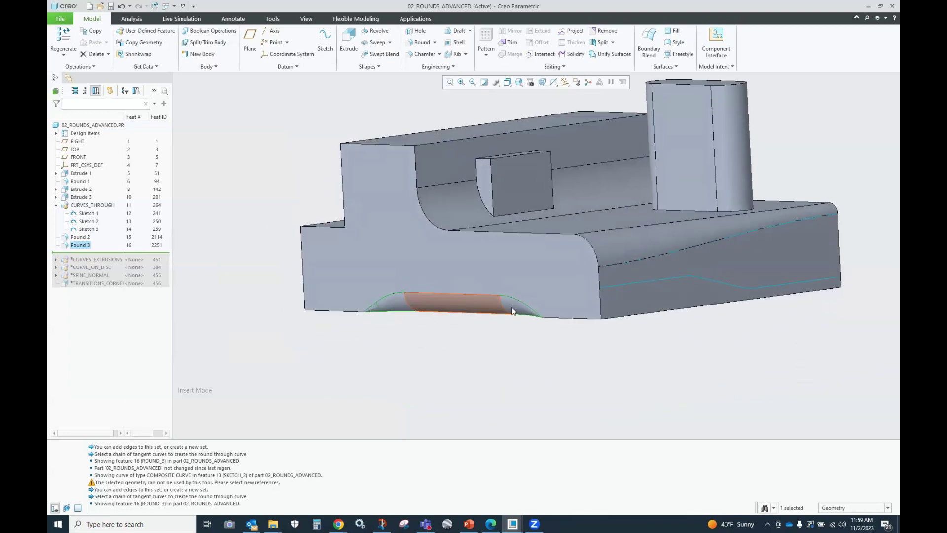
pyautogui.moveTo(103, 254); pyautogui.dragTo(102, 261)
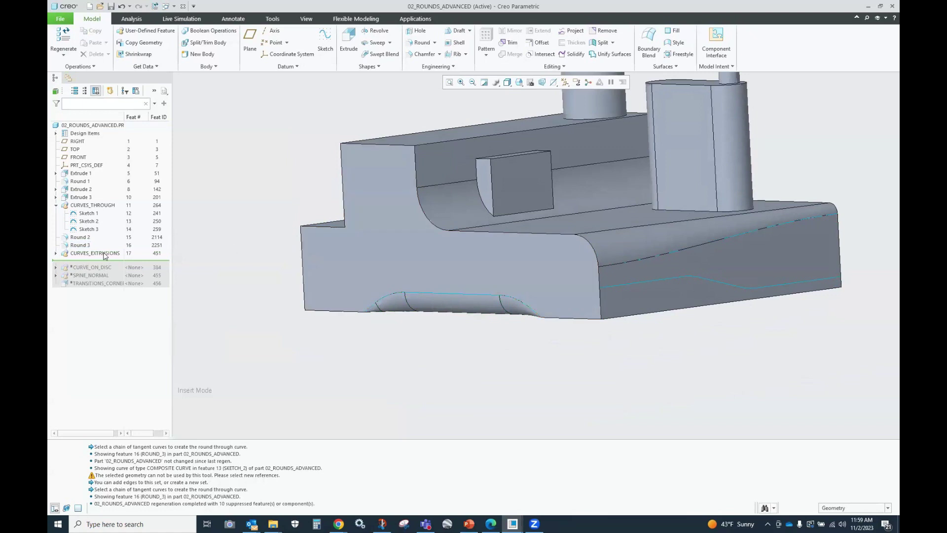
pyautogui.scroll(-3, 514, 238)
pyautogui.scroll(6, 632, 154)
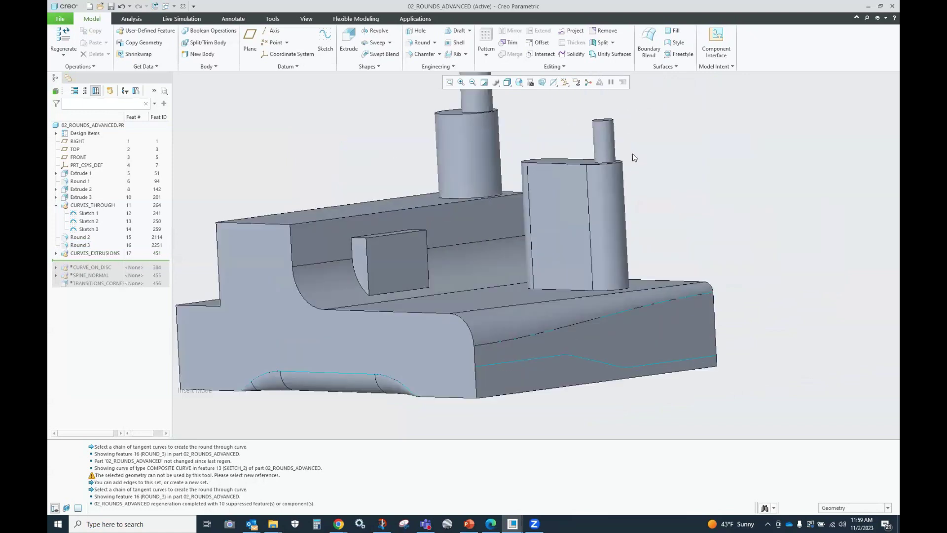
pyautogui.scroll(2, 615, 178)
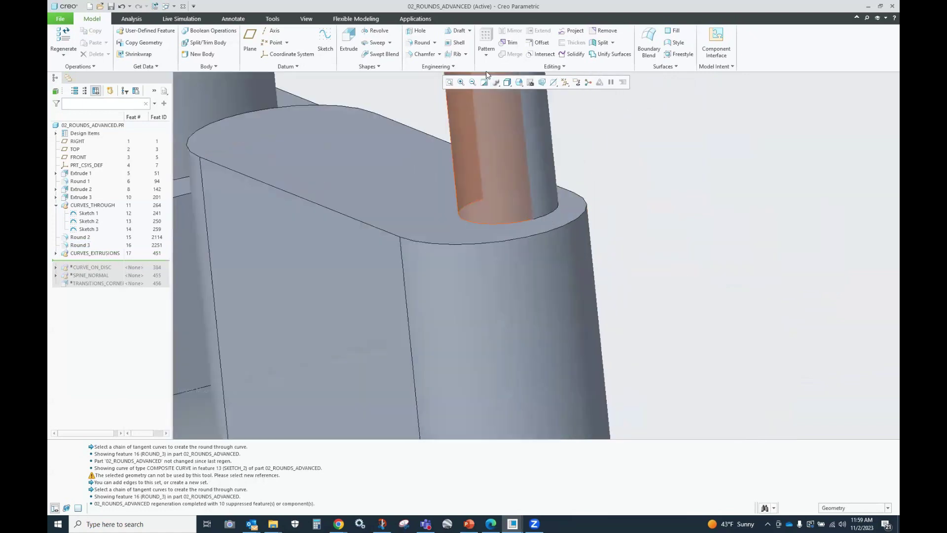
# Start a round of radius 0.25 on the edge where the small cylinder meets the oblong boss's top face
pyautogui.click(420, 42)
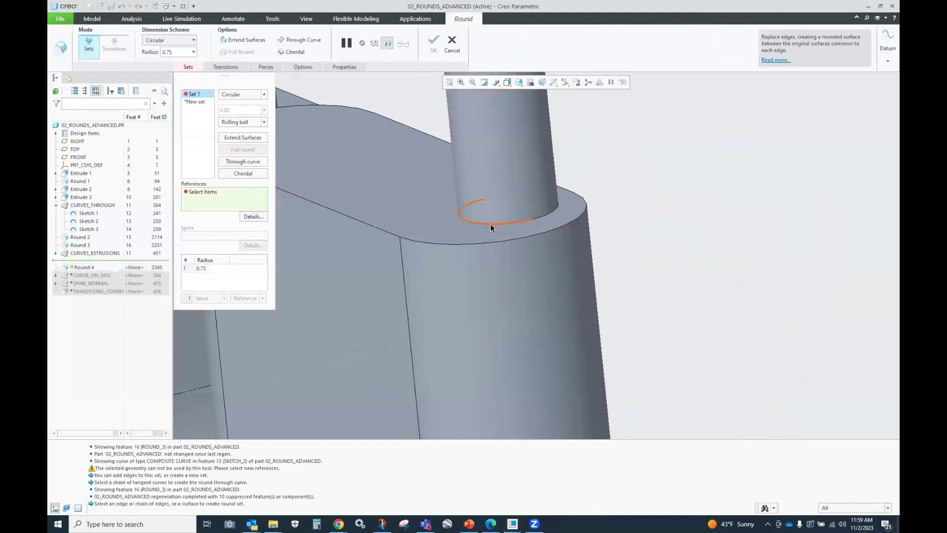
pyautogui.click(490, 223)
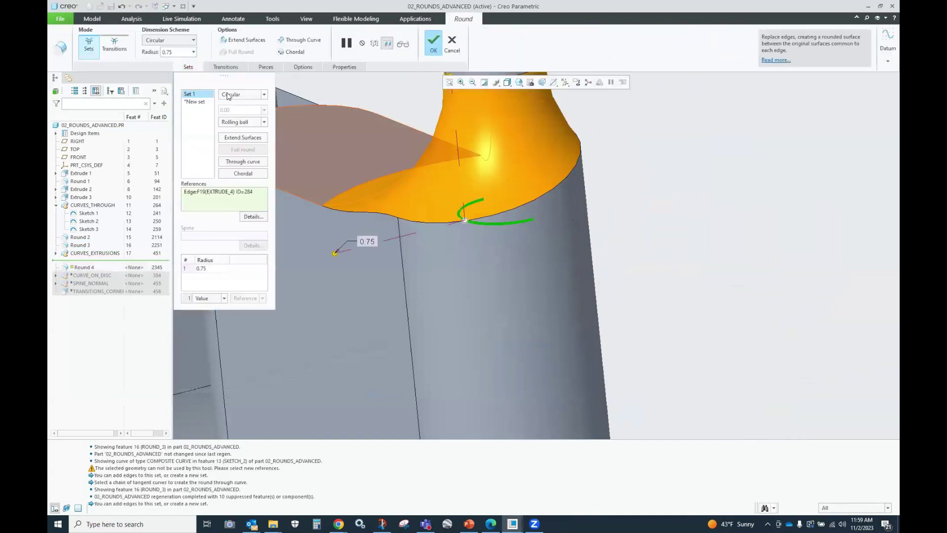
pyautogui.click(193, 52)
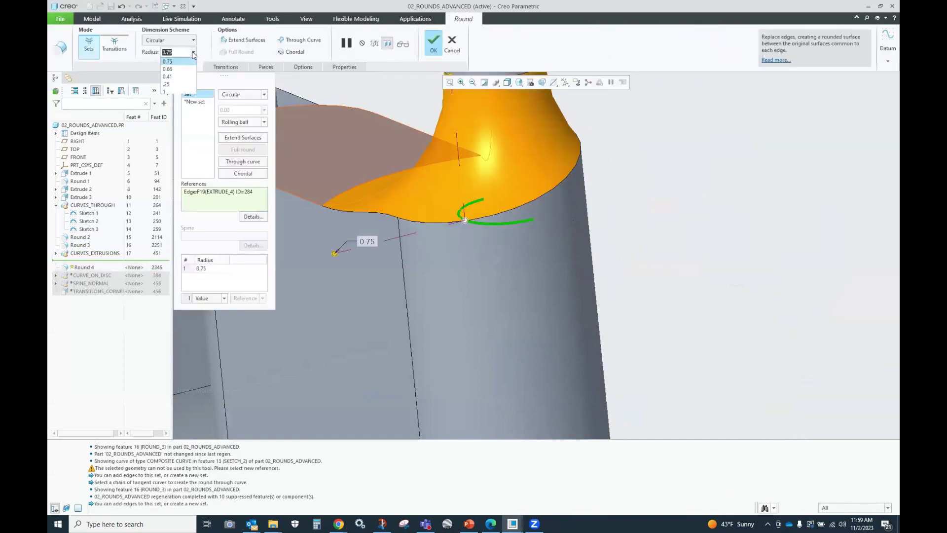
pyautogui.click(178, 84)
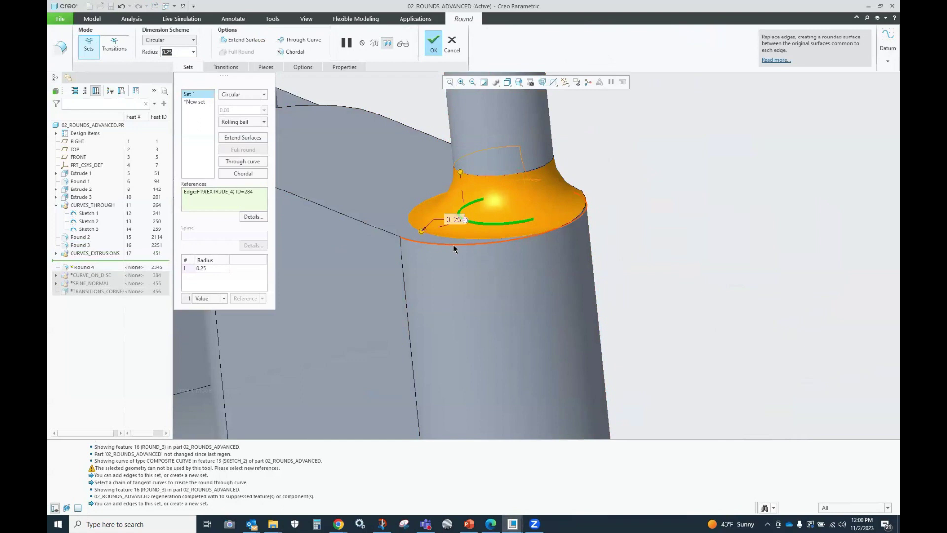
pyautogui.moveTo(449, 302)
pyautogui.mouseDown(button='middle')
pyautogui.moveTo(546, 282)
pyautogui.moveTo(521, 275)
pyautogui.moveTo(526, 269)
pyautogui.moveTo(520, 274)
pyautogui.moveTo(543, 277)
pyautogui.moveTo(523, 276)
pyautogui.mouseUp(button='middle')
# Try making that round a through-curve round driven by the oblong boss's curved top outer edge, and discard it
pyautogui.click(234, 161)
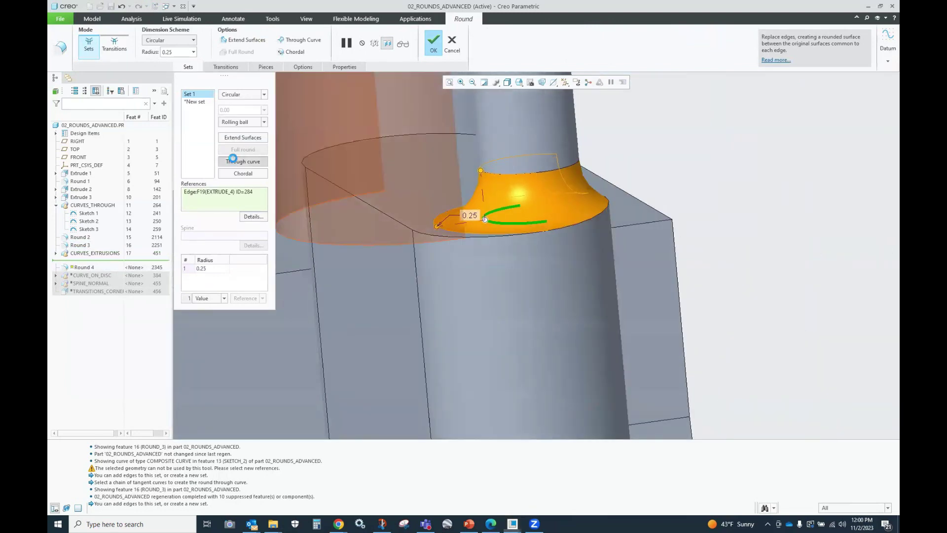
pyautogui.click(461, 235)
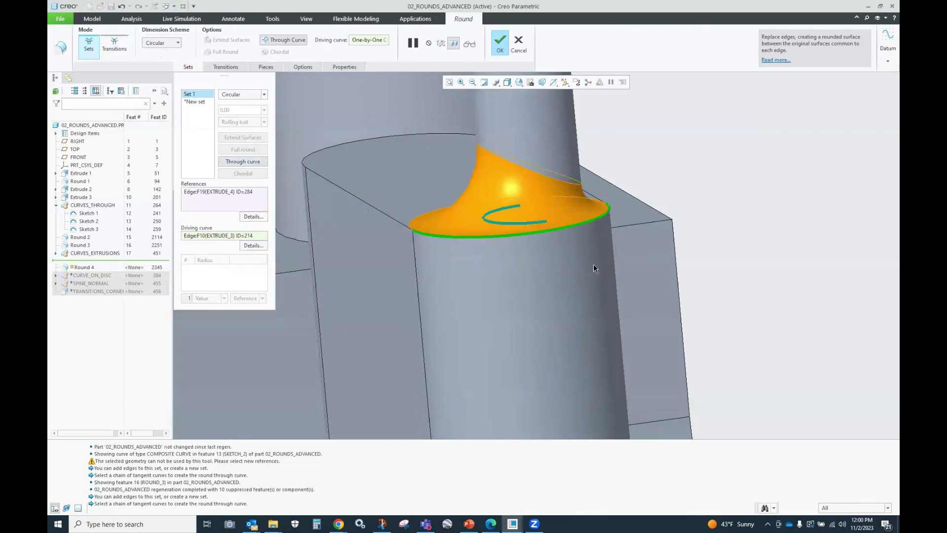
pyautogui.moveTo(542, 285)
pyautogui.mouseDown(button='middle')
pyautogui.moveTo(530, 275)
pyautogui.moveTo(544, 274)
pyautogui.moveTo(544, 282)
pyautogui.moveTo(529, 273)
pyautogui.mouseUp(button='middle')
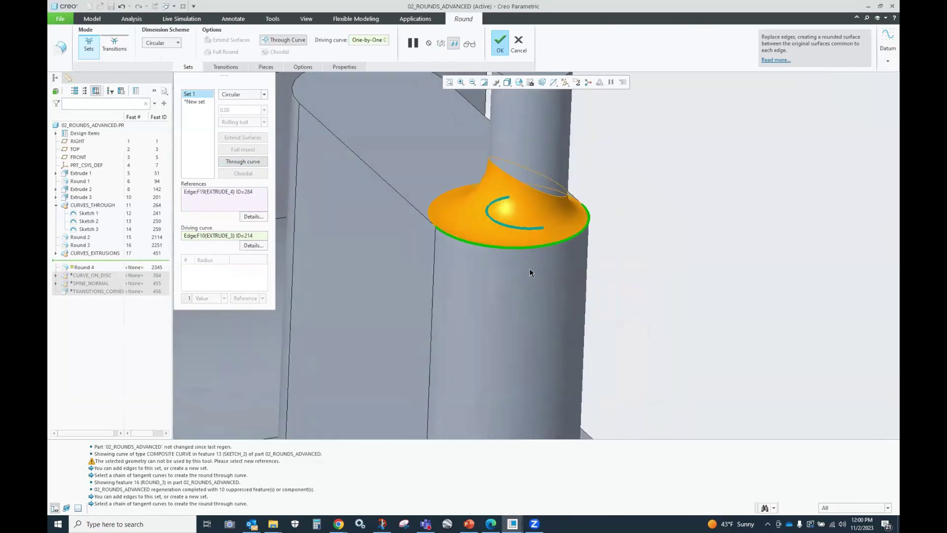
pyautogui.scroll(-2, 652, 301)
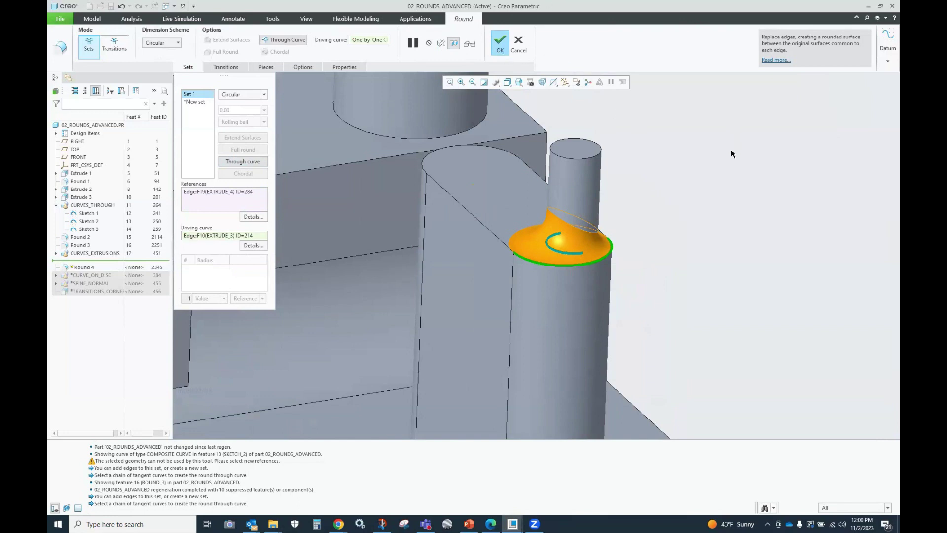
pyautogui.click(516, 44)
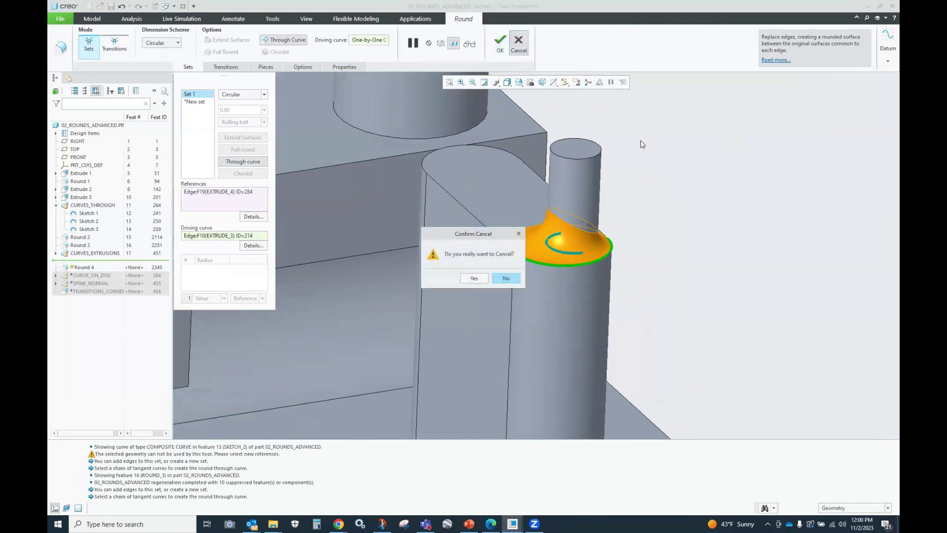
pyautogui.click(476, 278)
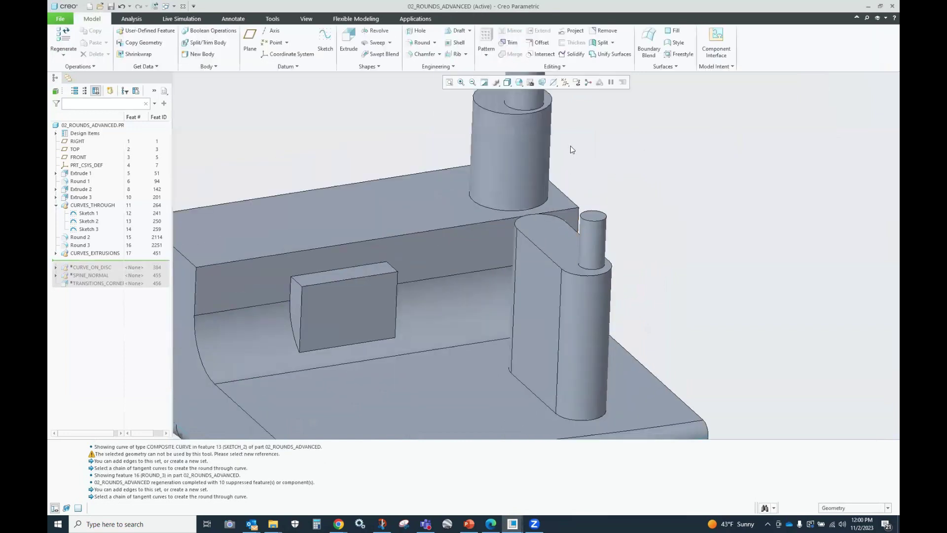
# Create a through-curve round on the large cylinder's top edge, with the base edge of the smaller cylinder as driving curve
pyautogui.scroll(3, 570, 146)
pyautogui.scroll(-6, 559, 140)
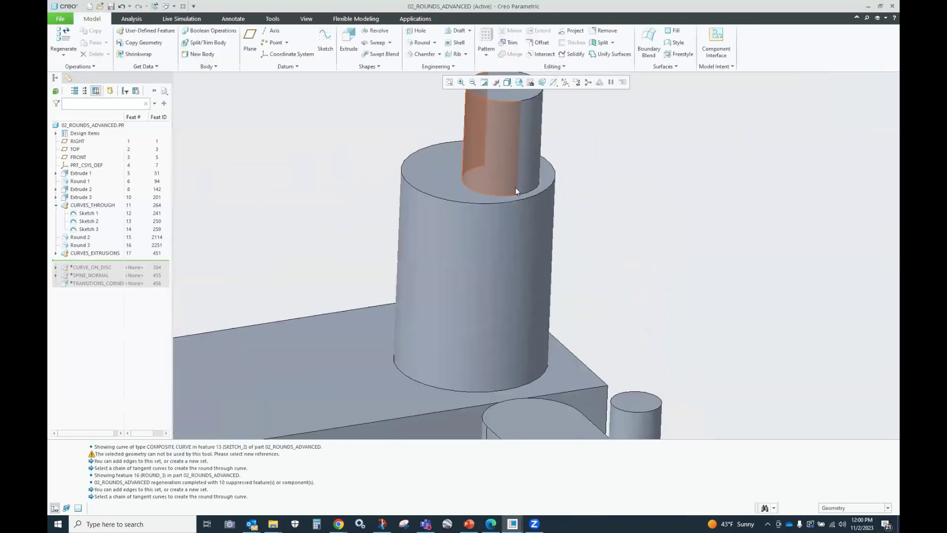
pyautogui.click(416, 43)
pyautogui.click(462, 201)
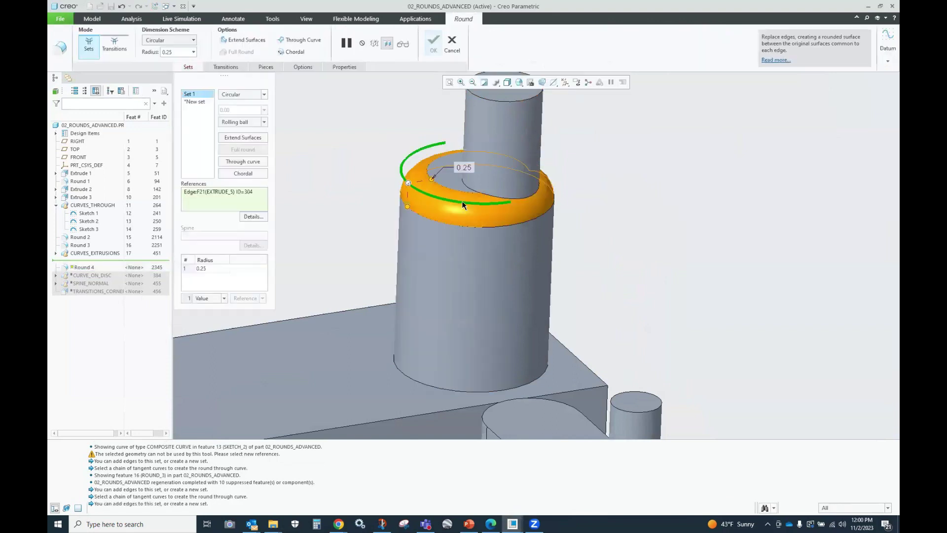
pyautogui.click(242, 161)
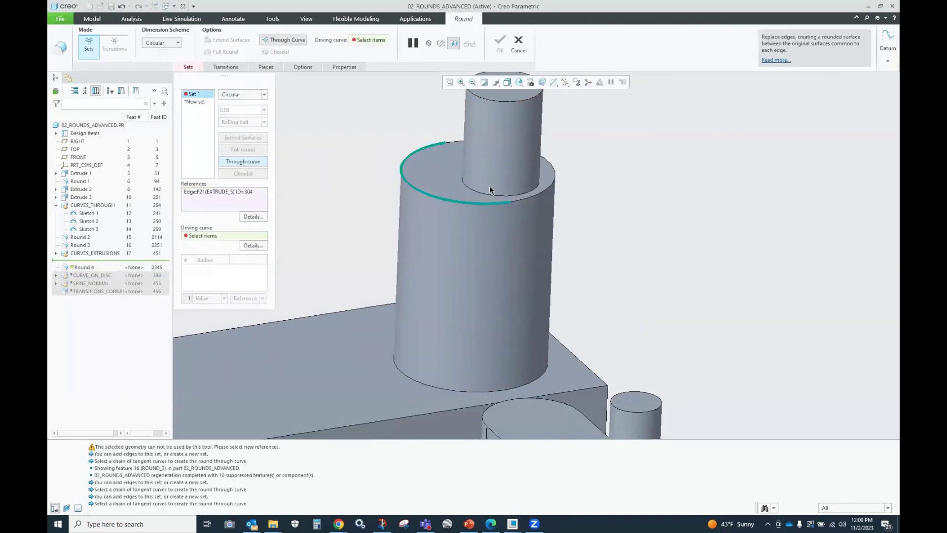
pyautogui.click(481, 195)
pyautogui.moveTo(481, 195); pyautogui.dragTo(518, 163, button='middle')
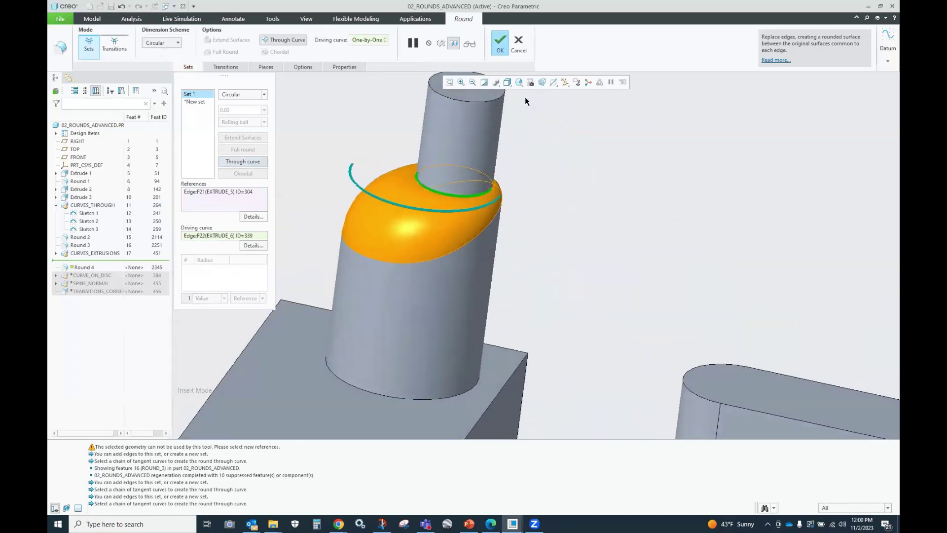
pyautogui.click(500, 44)
pyautogui.hotkey('ctrl', 'd')
pyautogui.click(561, 185)
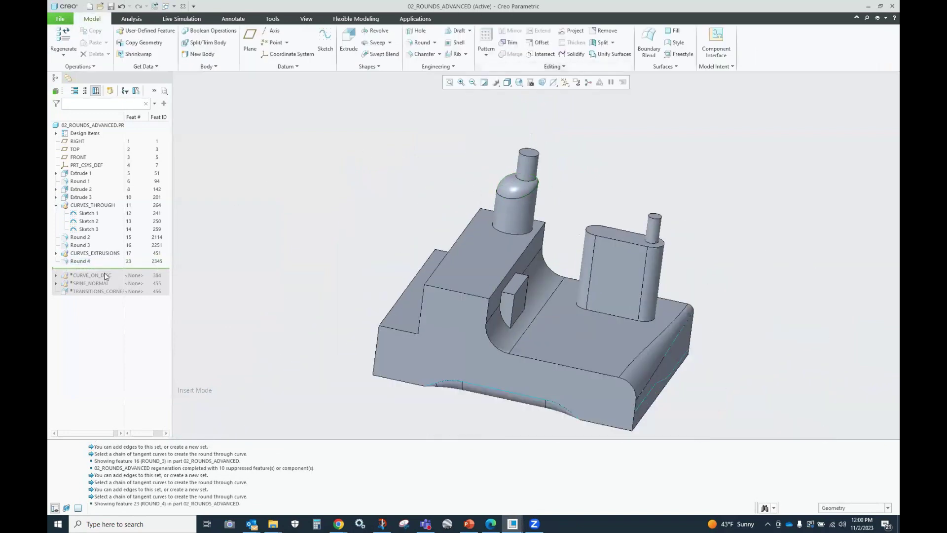
# Move the feature insertion point to just below Round 1
pyautogui.moveTo(111, 270); pyautogui.dragTo(114, 186)
pyautogui.moveTo(448, 222)
pyautogui.mouseDown(button='middle')
pyautogui.moveTo(577, 299)
pyautogui.moveTo(554, 291)
pyautogui.moveTo(575, 288)
pyautogui.moveTo(567, 279)
pyautogui.moveTo(597, 319)
pyautogui.moveTo(590, 319)
pyautogui.moveTo(607, 324)
pyautogui.mouseUp(button='middle')
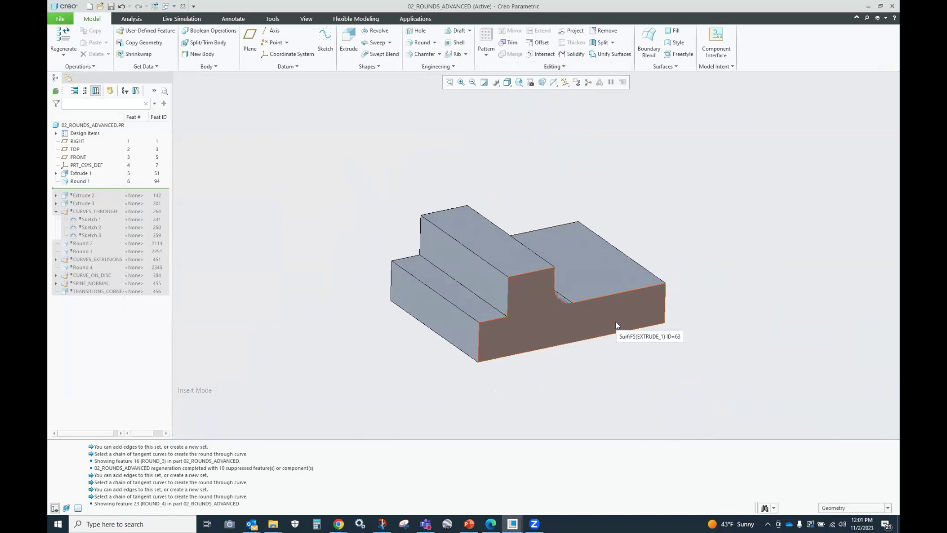
pyautogui.hotkey('ctrl', 'd')
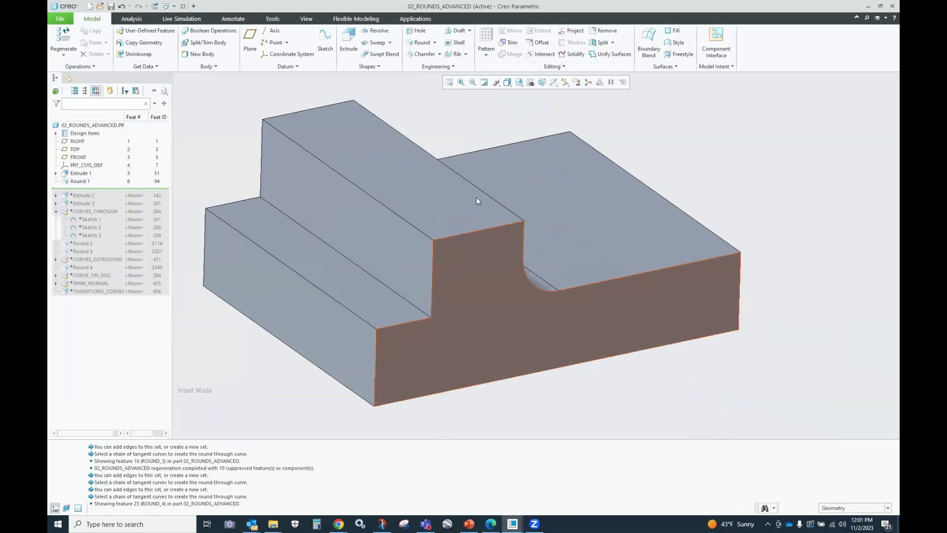
# Round the long top edge of the raised step with a radius of 0.25
pyautogui.click(417, 43)
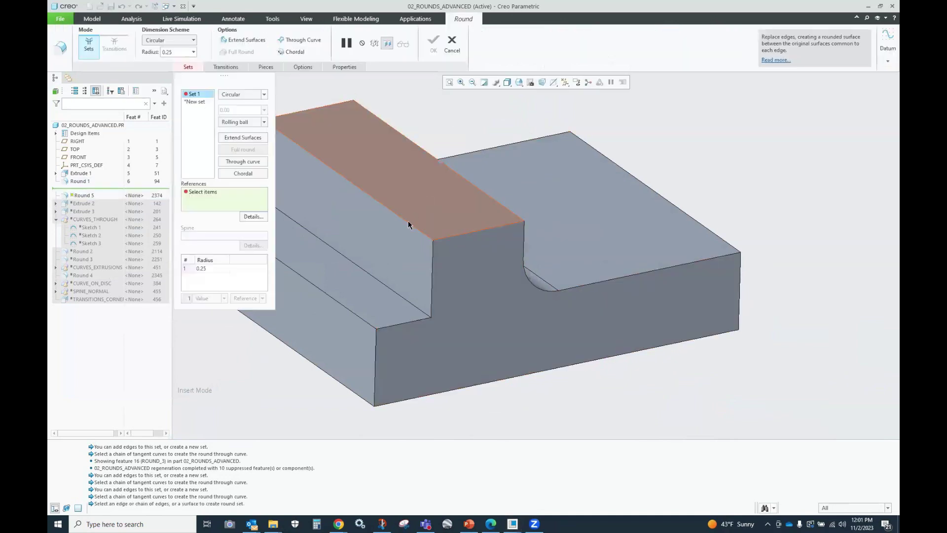
pyautogui.click(408, 226)
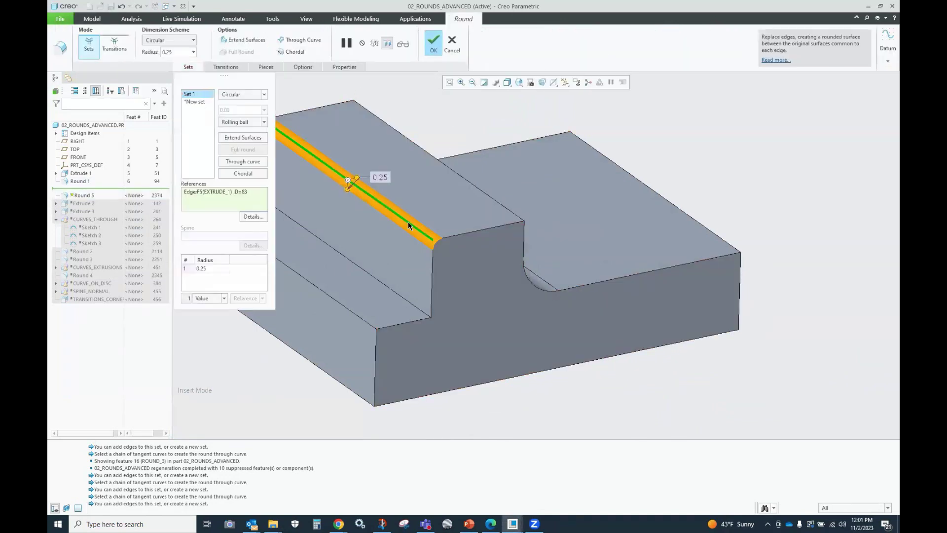
pyautogui.click(434, 43)
# Try a separate 0.25 round on the raised step's short top edge at the end face, and cancel it
pyautogui.click(428, 44)
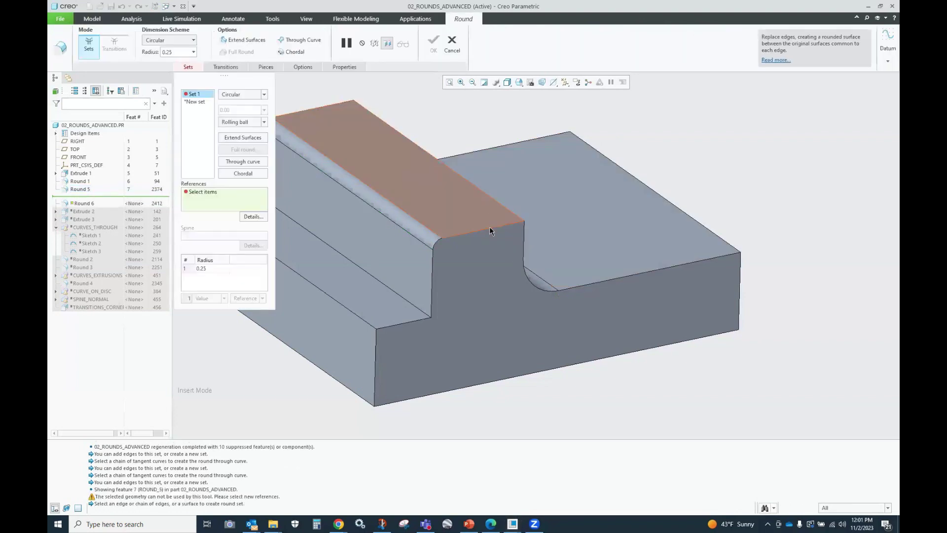
pyautogui.click(487, 231)
pyautogui.scroll(3, 481, 225)
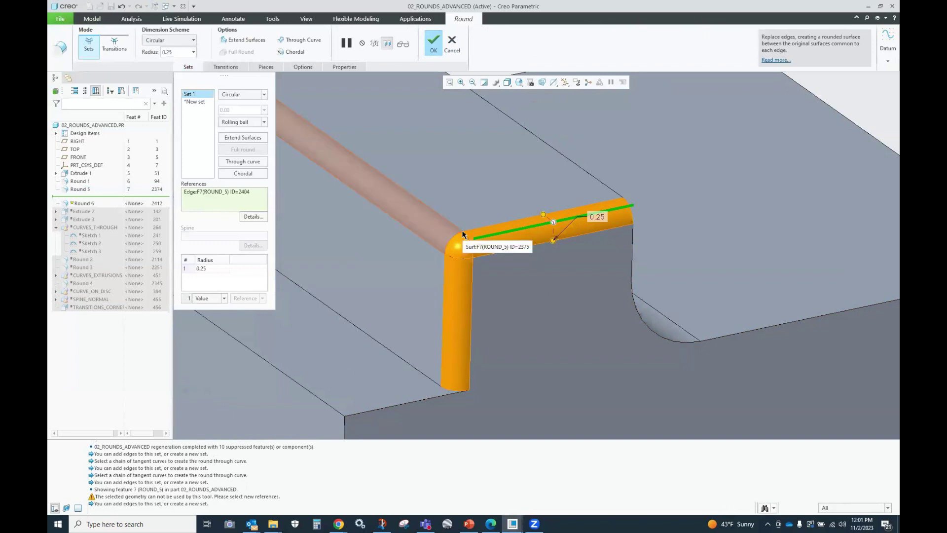
pyautogui.click(452, 46)
pyautogui.click(474, 278)
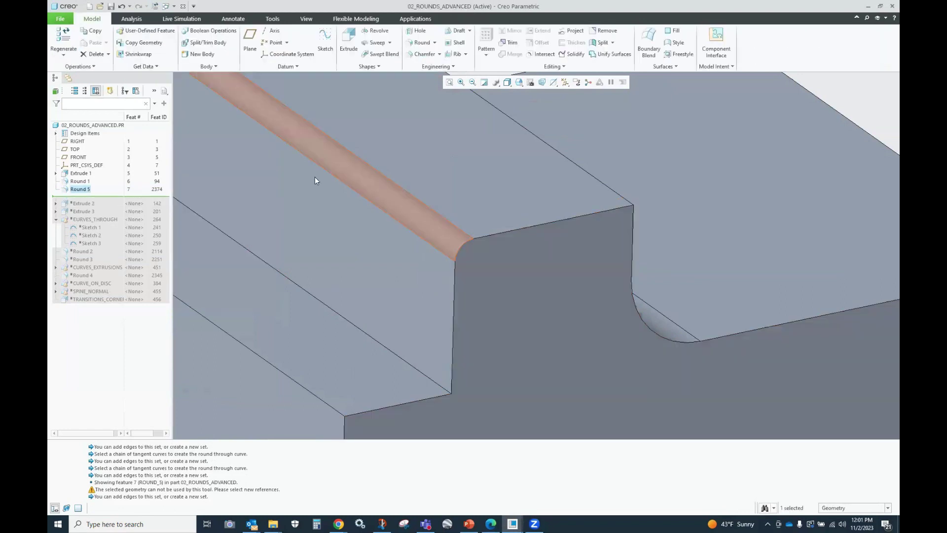
# Edit the Round 5 definition and add a second set on the short top edge at the end face with radius 0.50
pyautogui.rightClick(75, 191)
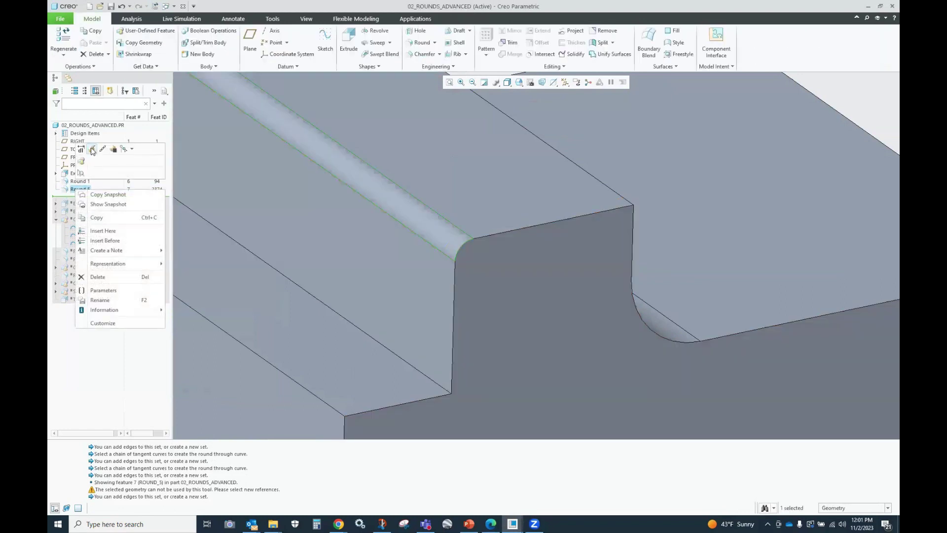
pyautogui.click(90, 150)
pyautogui.scroll(-3, 533, 241)
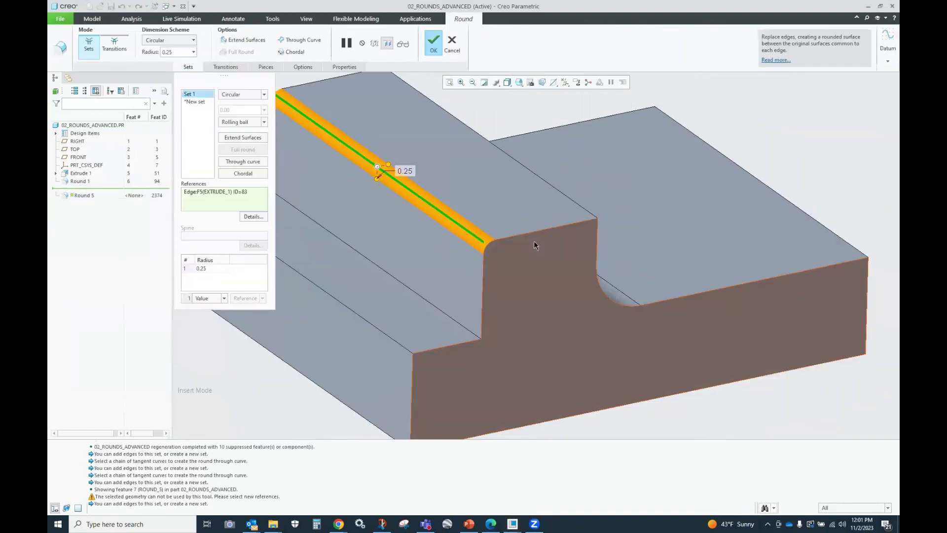
pyautogui.click(196, 101)
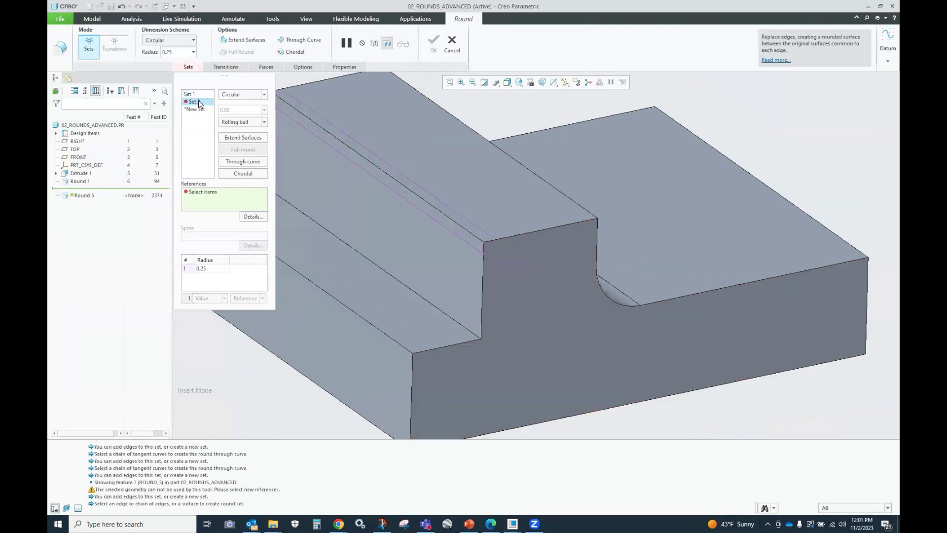
pyautogui.click(540, 229)
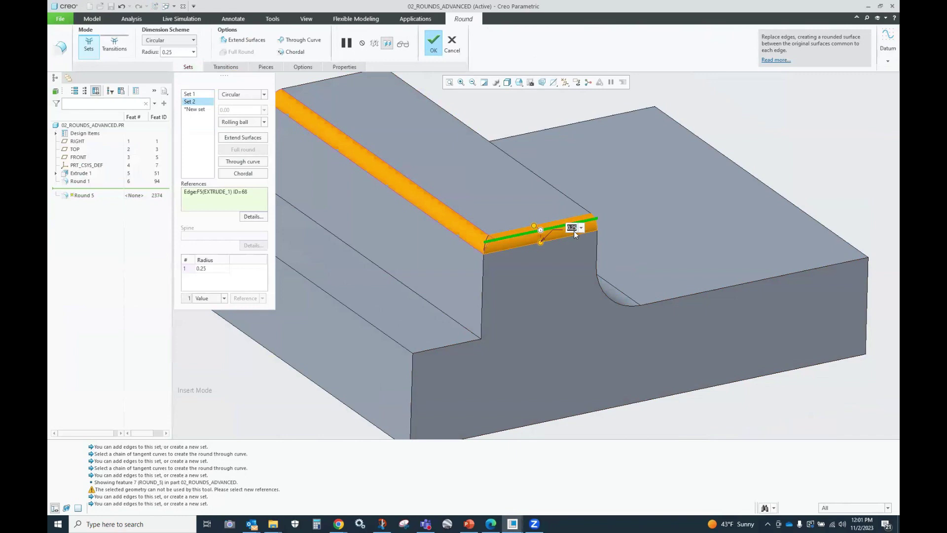
pyautogui.write('.5')
pyautogui.press('Return')
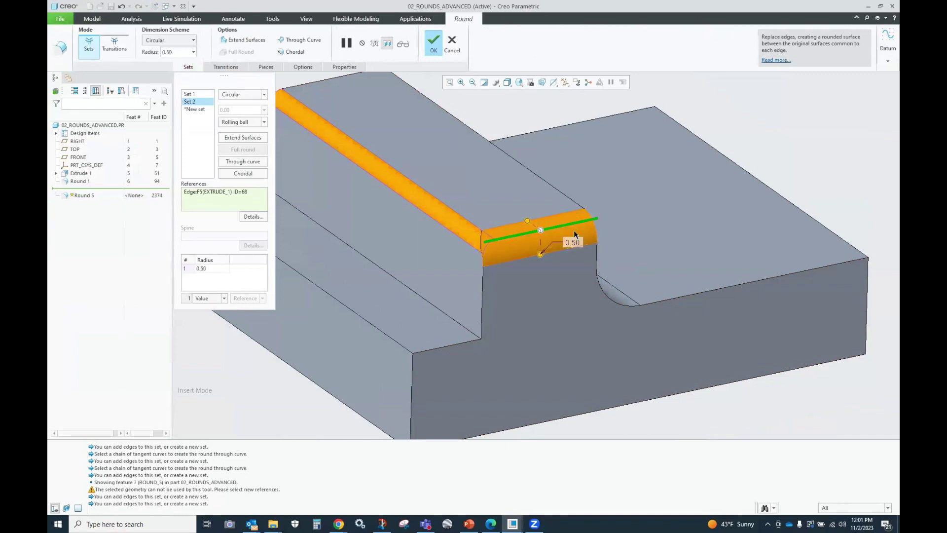
# Add a third round set on the vertical corner edge of the raised step with radius 0.75
pyautogui.click(195, 109)
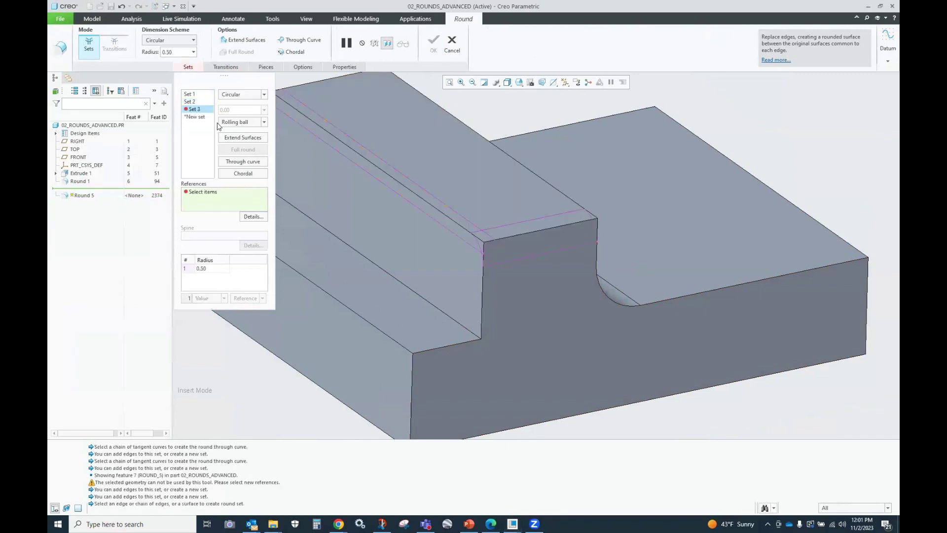
pyautogui.click(484, 294)
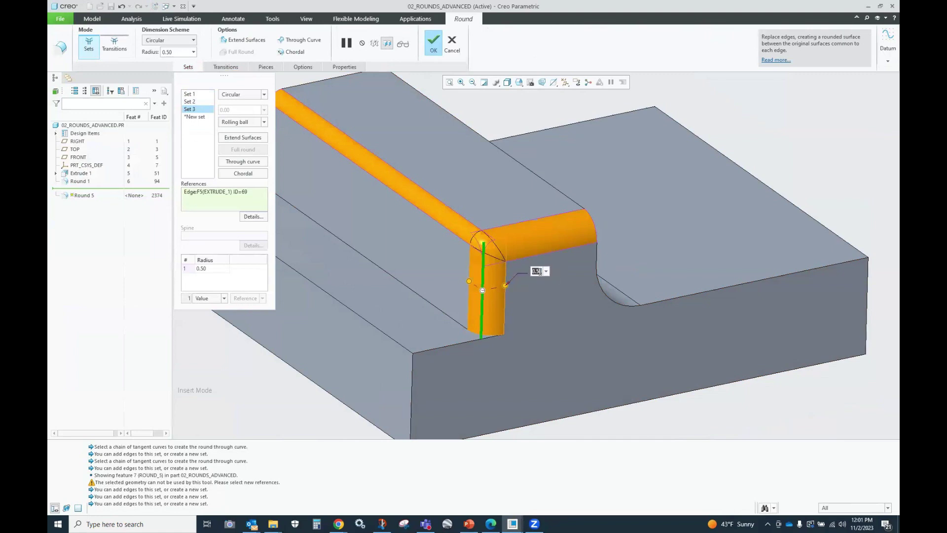
pyautogui.write('0.75')
pyautogui.press('Return')
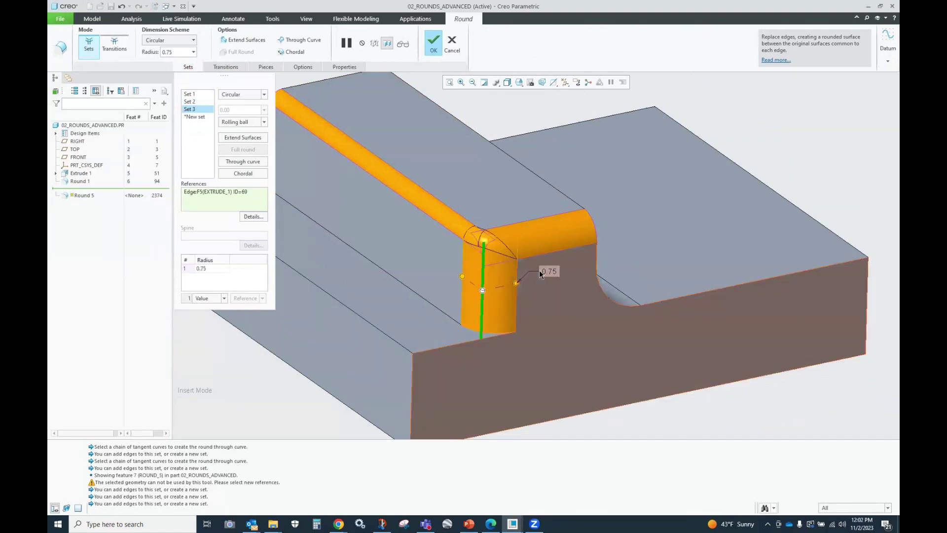
pyautogui.keyDown('shift'); pyautogui.moveTo(629, 295); pyautogui.dragTo(643, 314, button='middle'); pyautogui.keyUp('shift')
pyautogui.rightClick(512, 142)
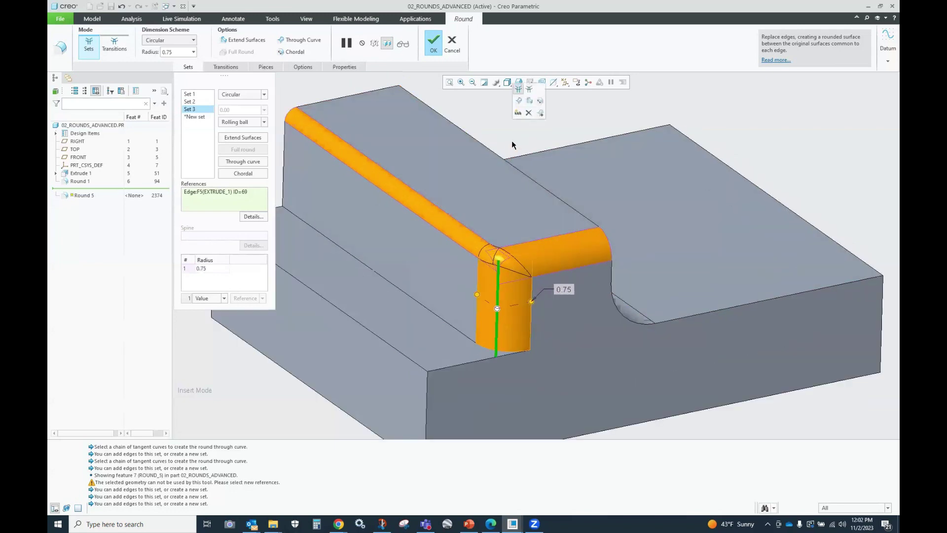
# Switch the round to transition editing and select the corner transition where the three round sets meet
pyautogui.click(188, 66)
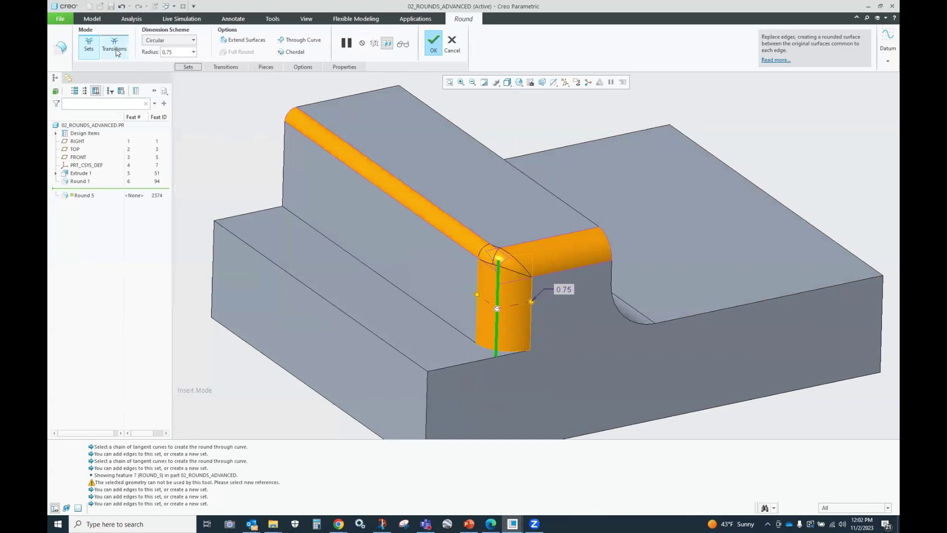
pyautogui.click(115, 49)
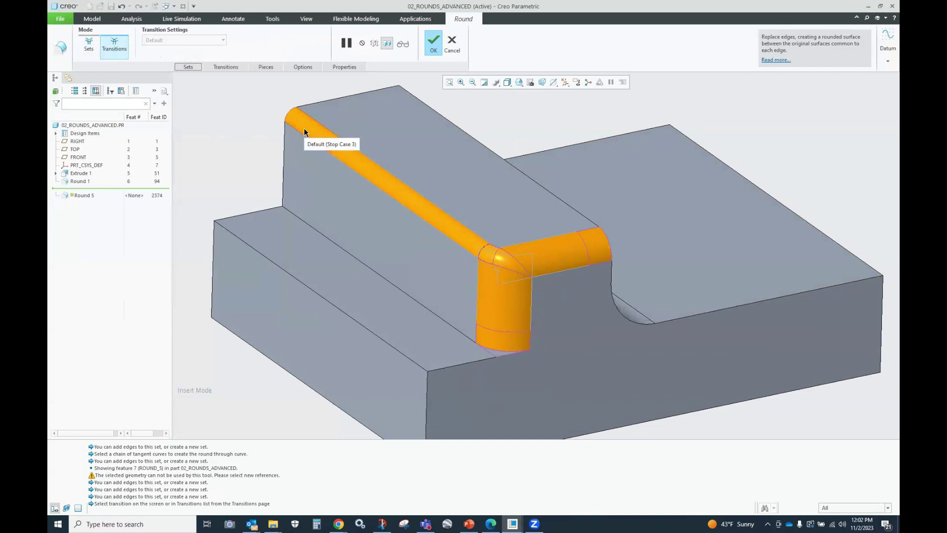
pyautogui.click(504, 260)
pyautogui.scroll(3, 534, 274)
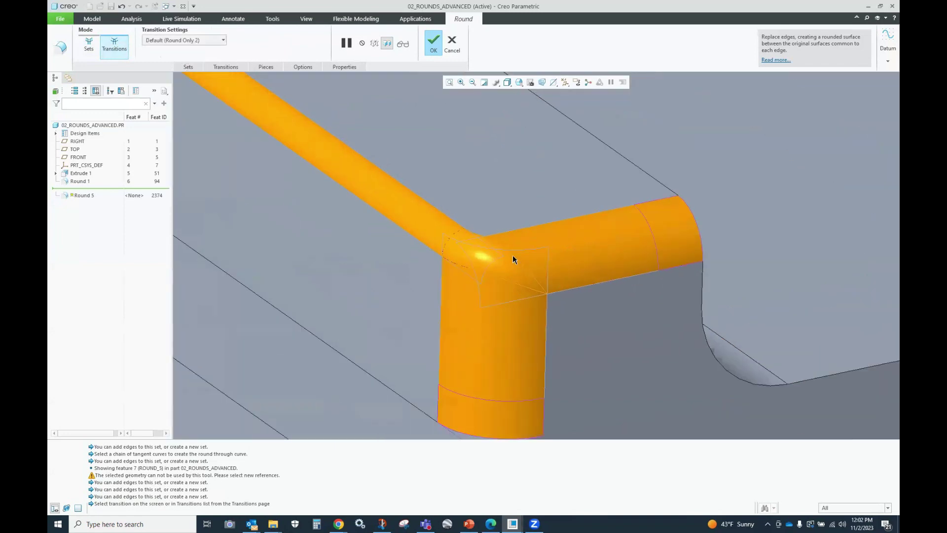
# Set the corner transition to Intersect, preview the resulting corner geometry, and resume editing the round
pyautogui.click(223, 41)
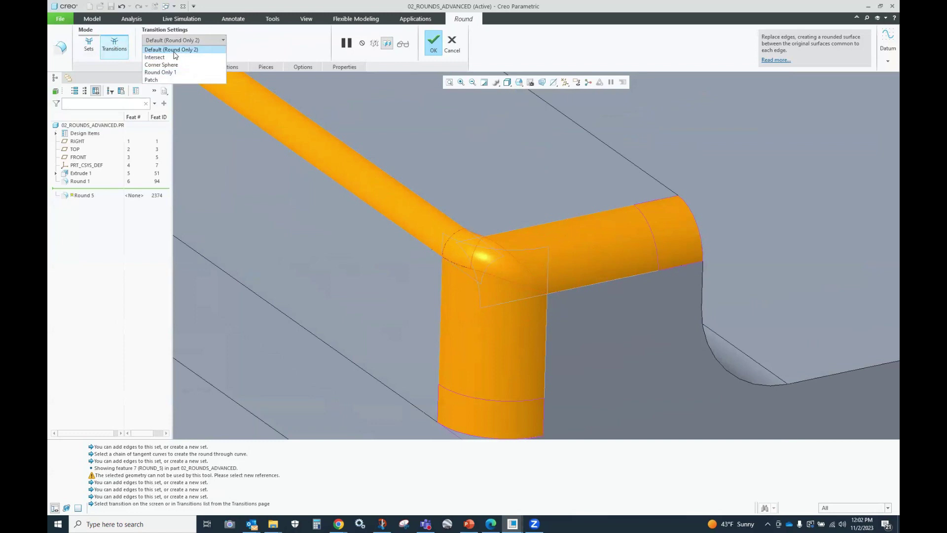
pyautogui.click(159, 58)
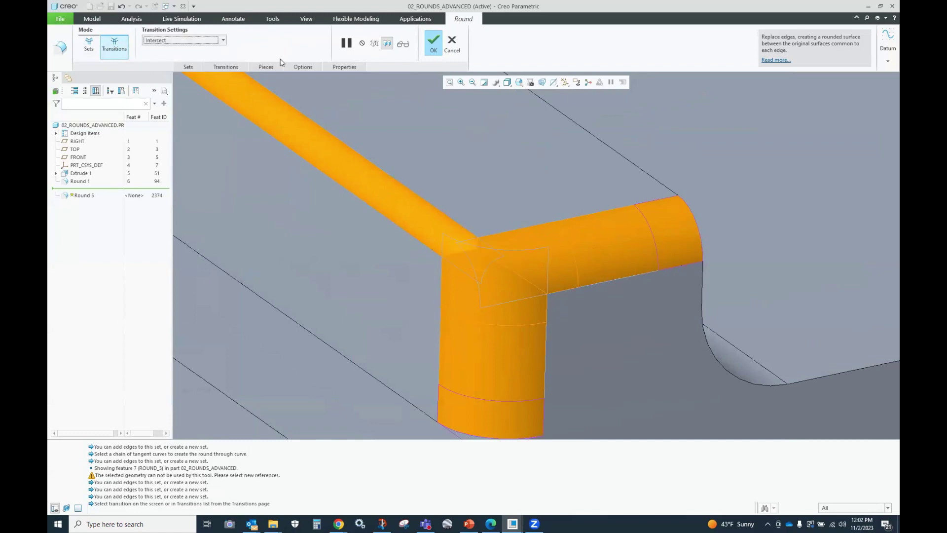
pyautogui.click(405, 44)
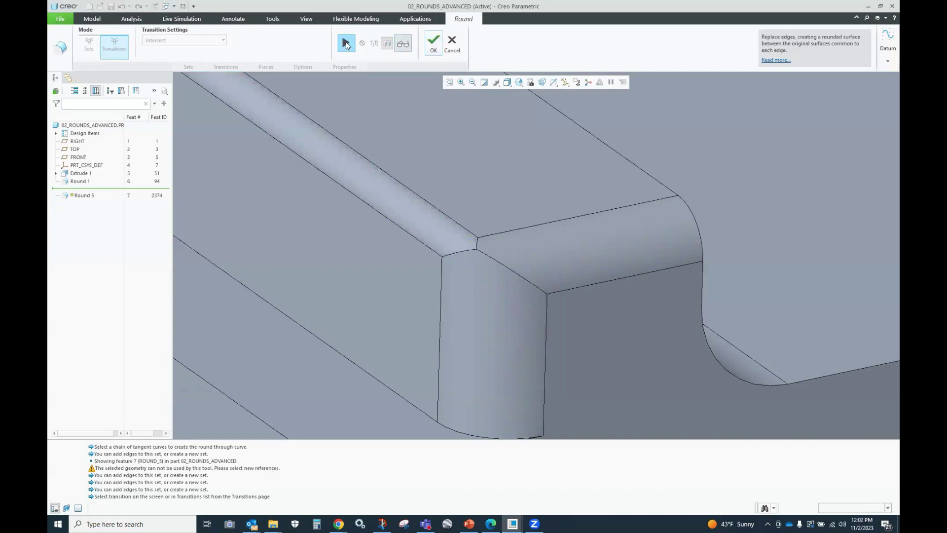
pyautogui.click(347, 46)
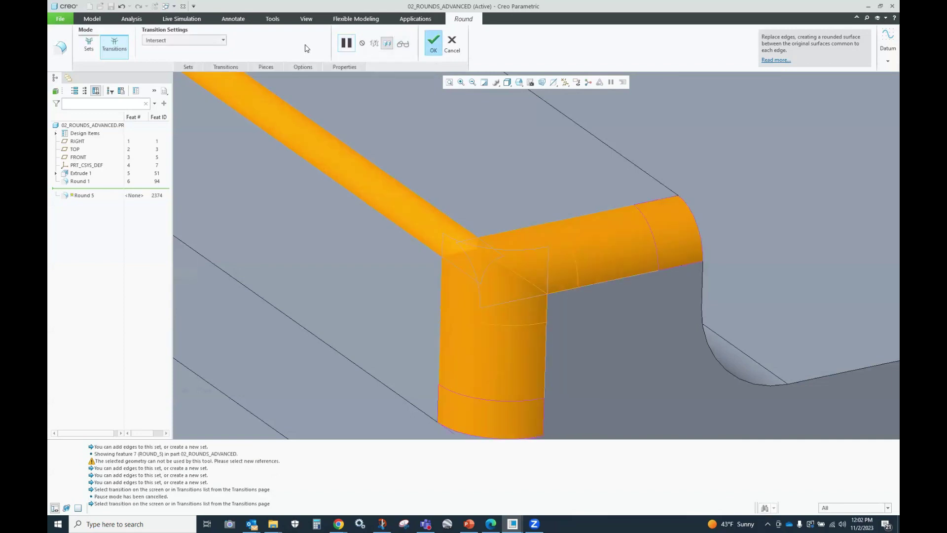
# Set the corner transition to Corner Sphere, preview it, and stretch its L1 length to about 1.88 and L3 to about 0.94
pyautogui.click(223, 39)
pyautogui.click(179, 65)
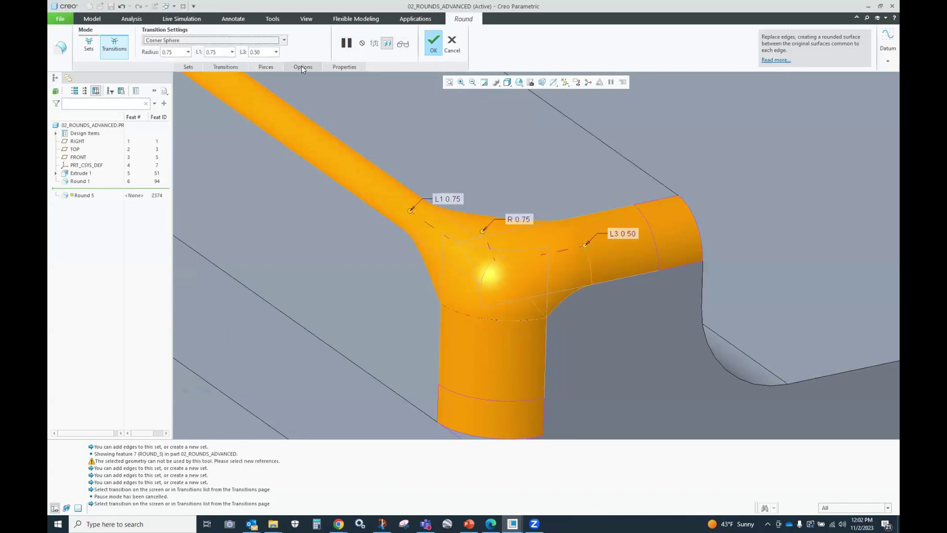
pyautogui.click(403, 43)
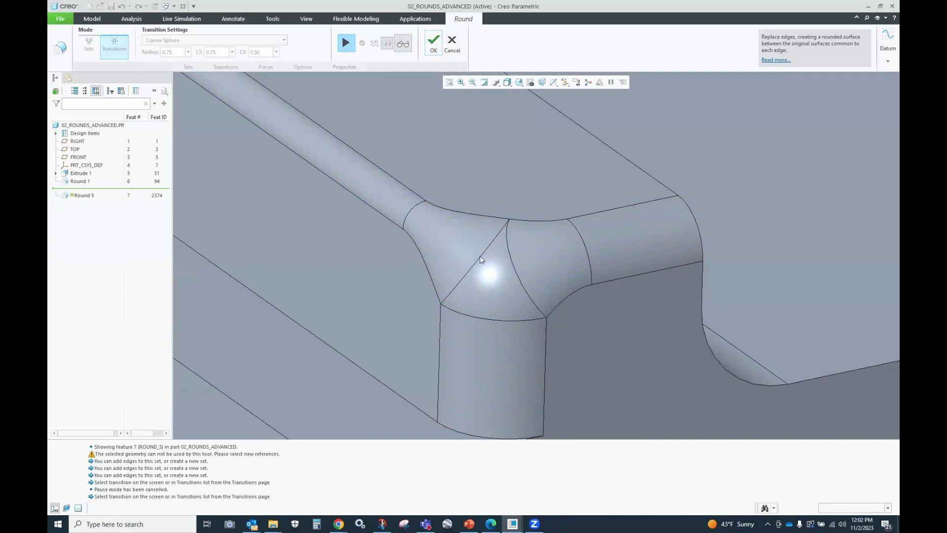
pyautogui.click(346, 43)
pyautogui.moveTo(386, 195); pyautogui.dragTo(352, 168)
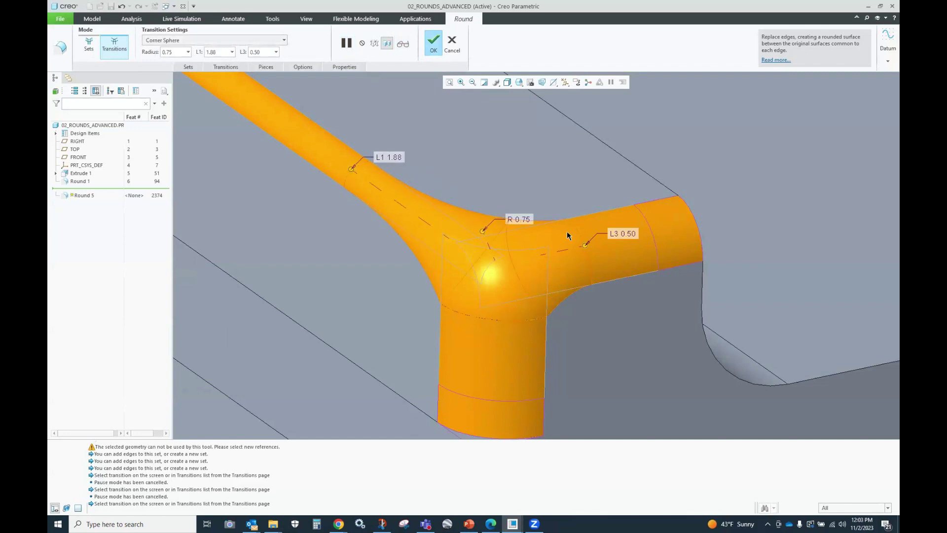
pyautogui.moveTo(585, 246); pyautogui.dragTo(624, 237)
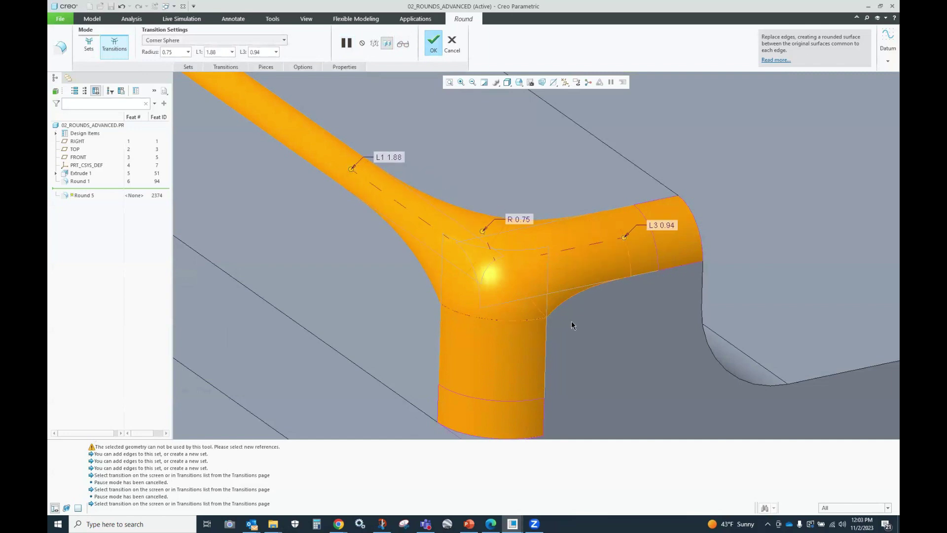
# Change the corner transition to Round Only 1, preview the blended corner, and resume editing
pyautogui.click(286, 41)
pyautogui.click(173, 75)
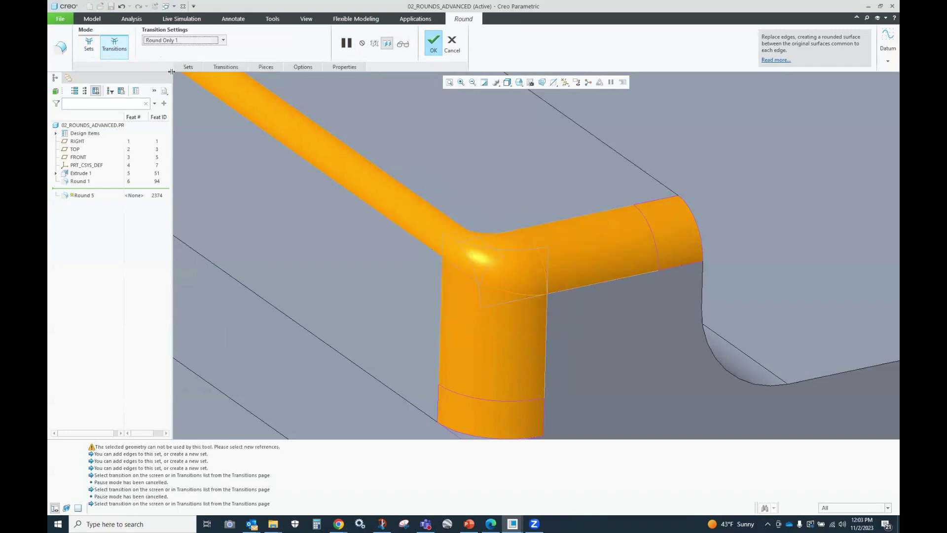
pyautogui.click(402, 44)
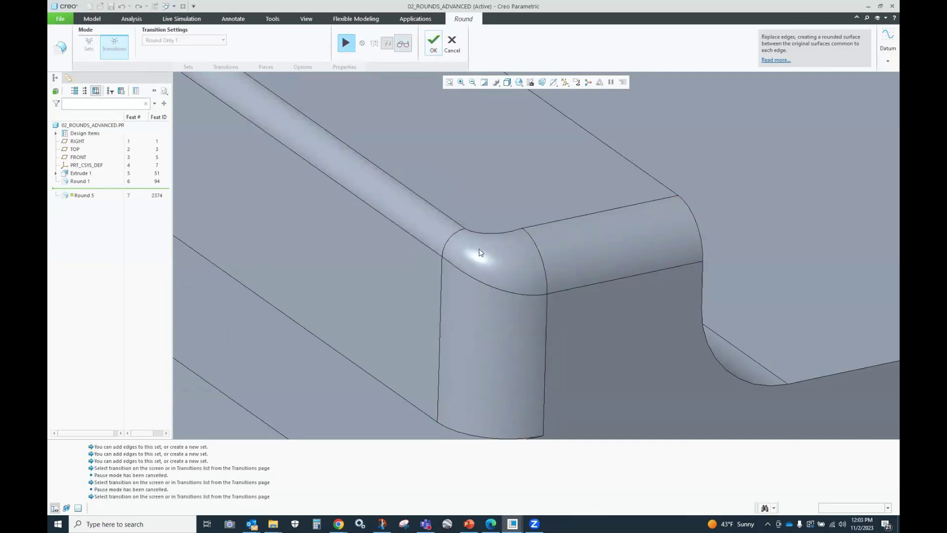
pyautogui.click(346, 43)
# Change the corner transition to Patch without an optional surface, preview it, and resume editing
pyautogui.click(223, 40)
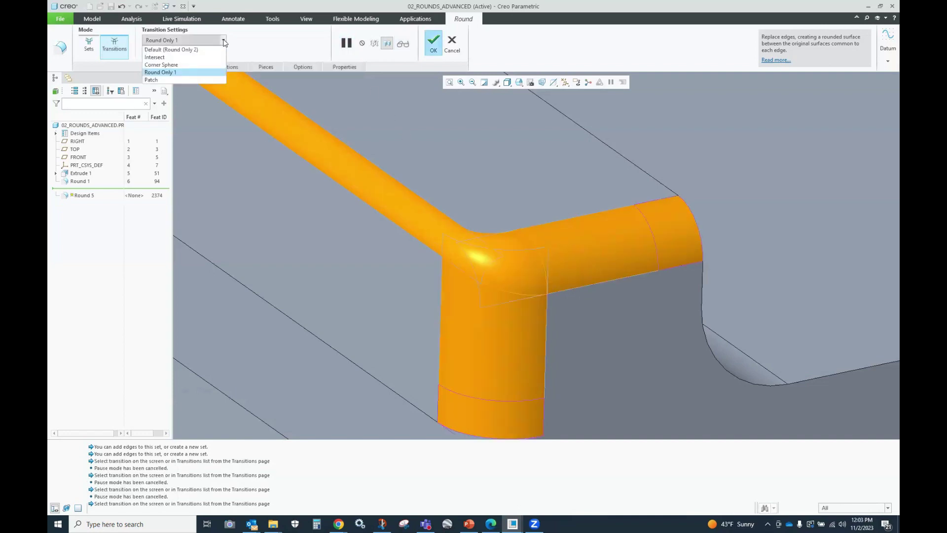
pyautogui.click(163, 75)
pyautogui.click(403, 43)
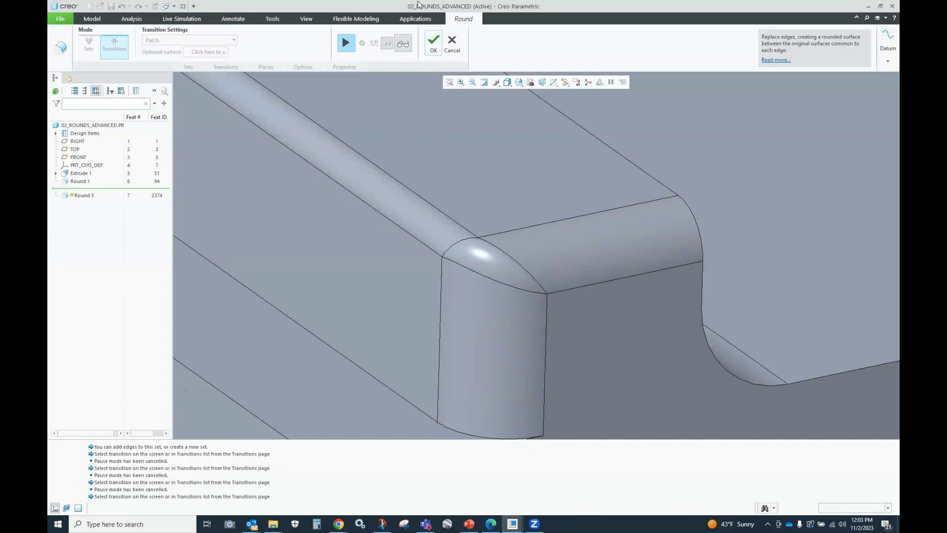
pyautogui.click(346, 42)
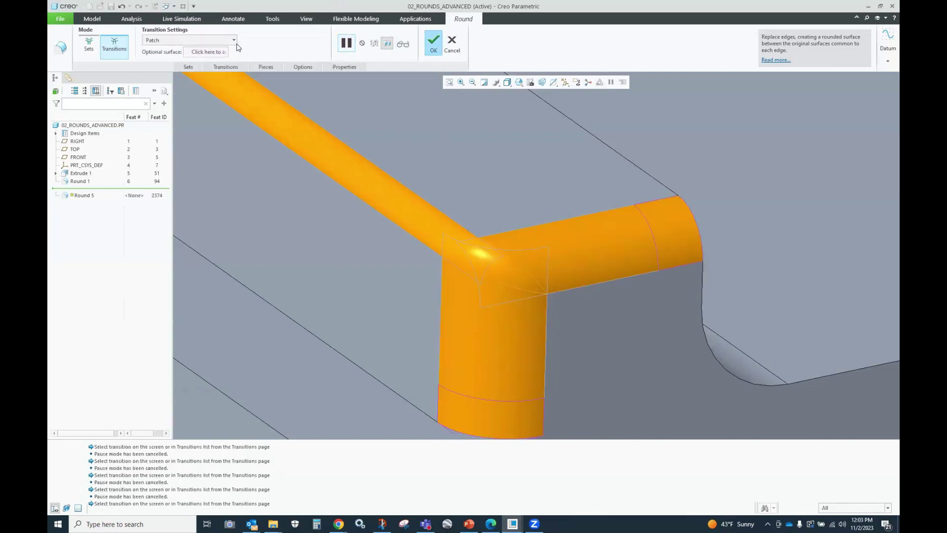
# Return the corner transition to Round Only 1 and preview the round once more
pyautogui.click(233, 40)
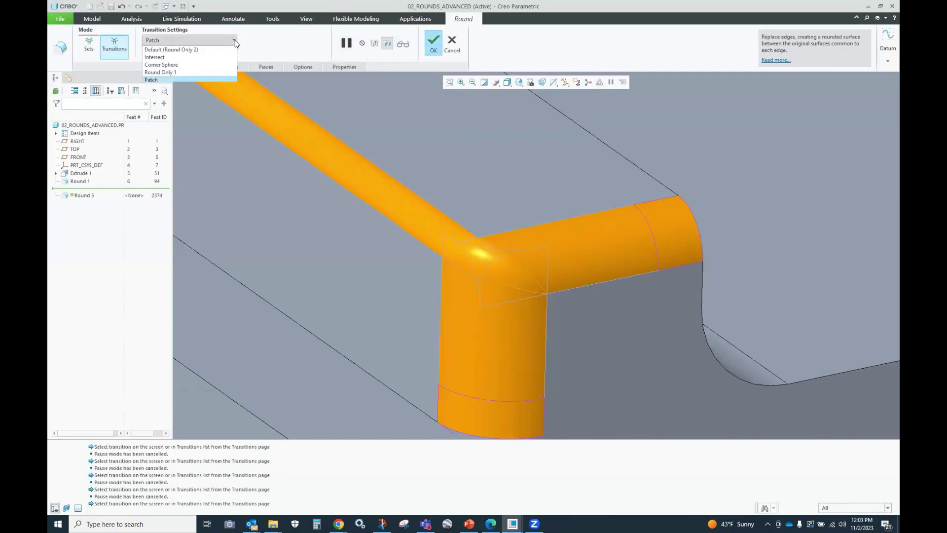
pyautogui.click(171, 73)
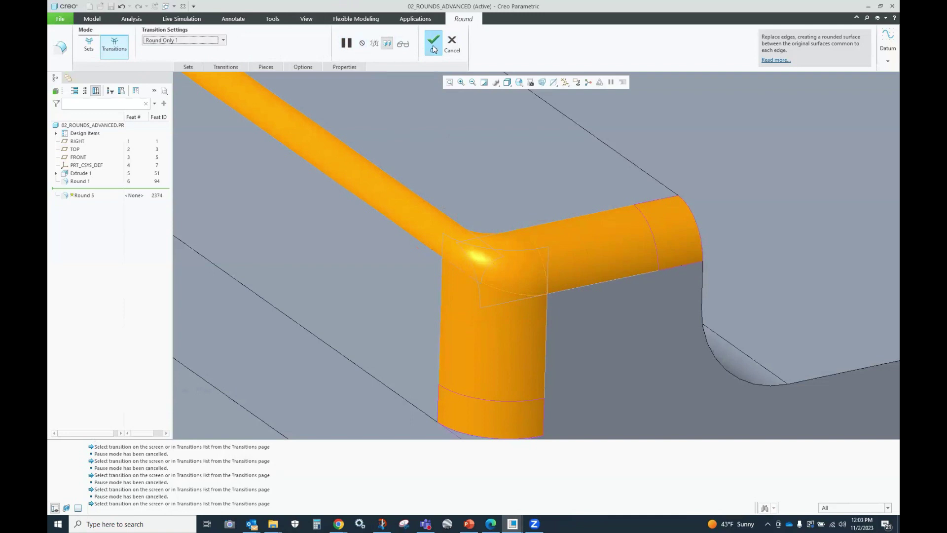
pyautogui.click(403, 43)
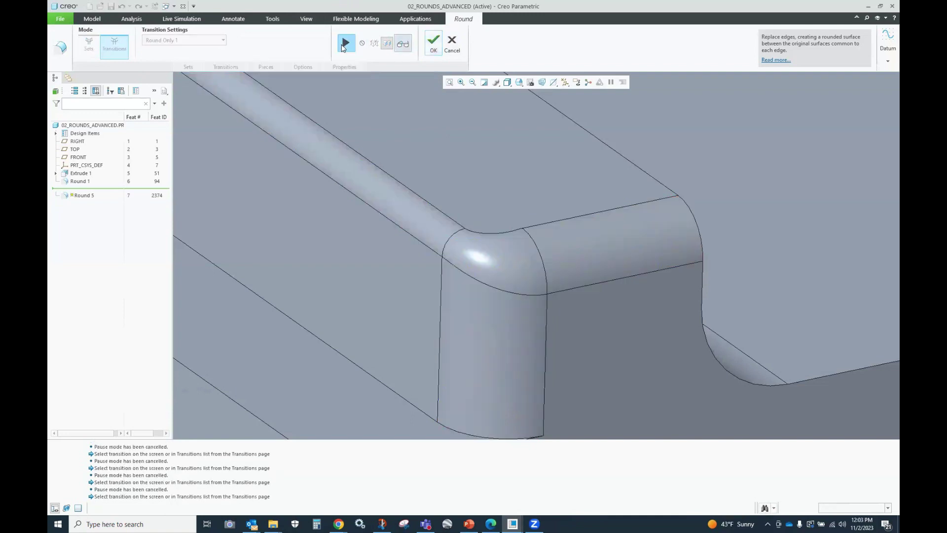
pyautogui.click(346, 43)
# Set the transition at the far end of the long top edge round to Stop at Reference
pyautogui.scroll(-5, 565, 284)
pyautogui.scroll(8, 315, 133)
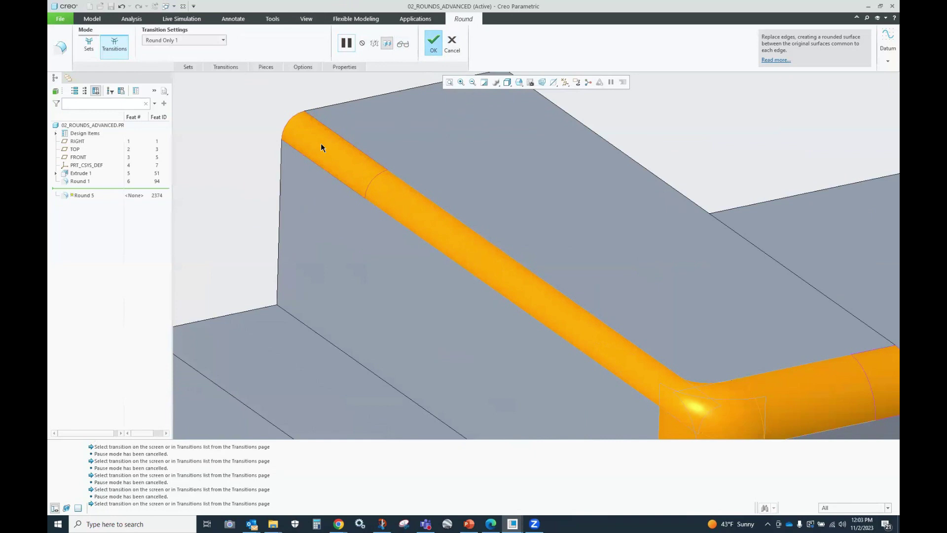
pyautogui.click(322, 143)
pyautogui.click(223, 40)
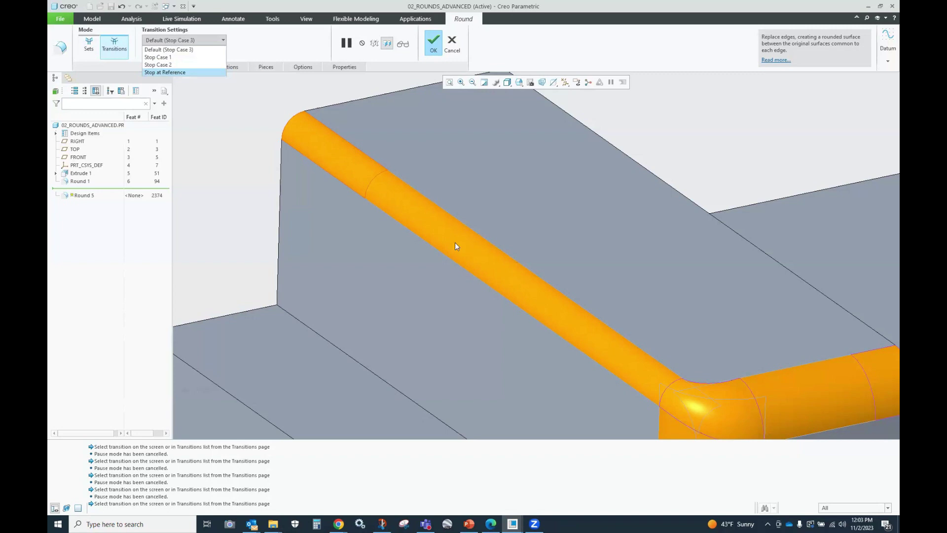
pyautogui.click(173, 72)
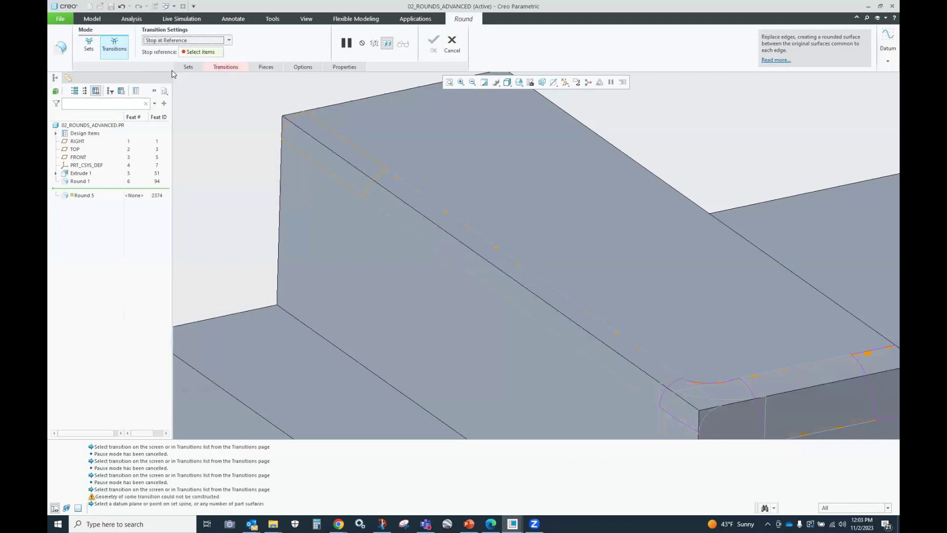
# Create a datum point on the long top edge at a ratio of about 0.37 and use it as the stop reference
pyautogui.click(885, 57)
pyautogui.click(878, 94)
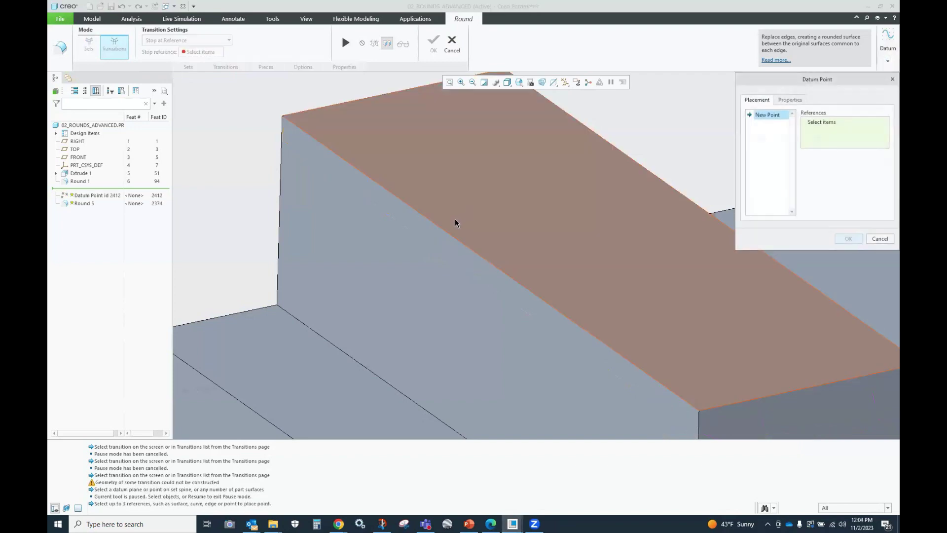
pyautogui.click(437, 224)
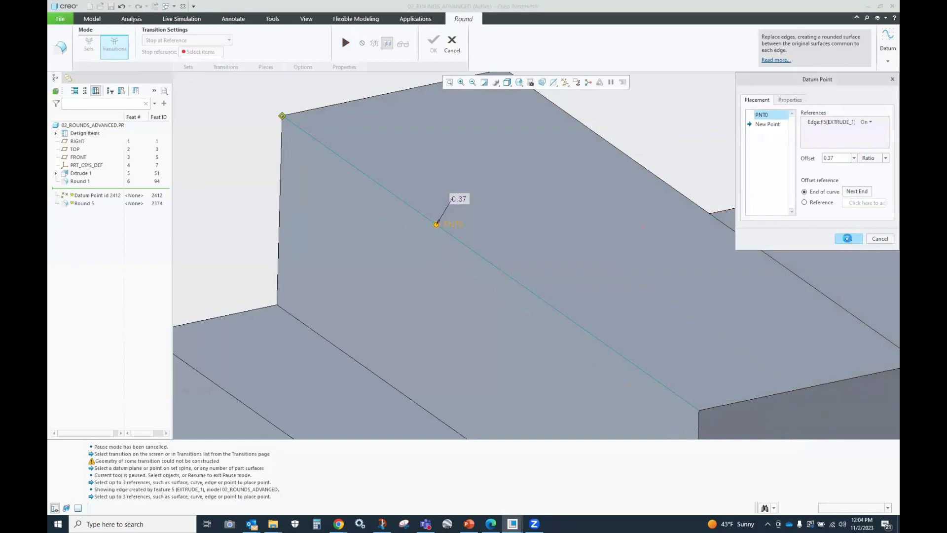
pyautogui.click(848, 238)
pyautogui.click(346, 43)
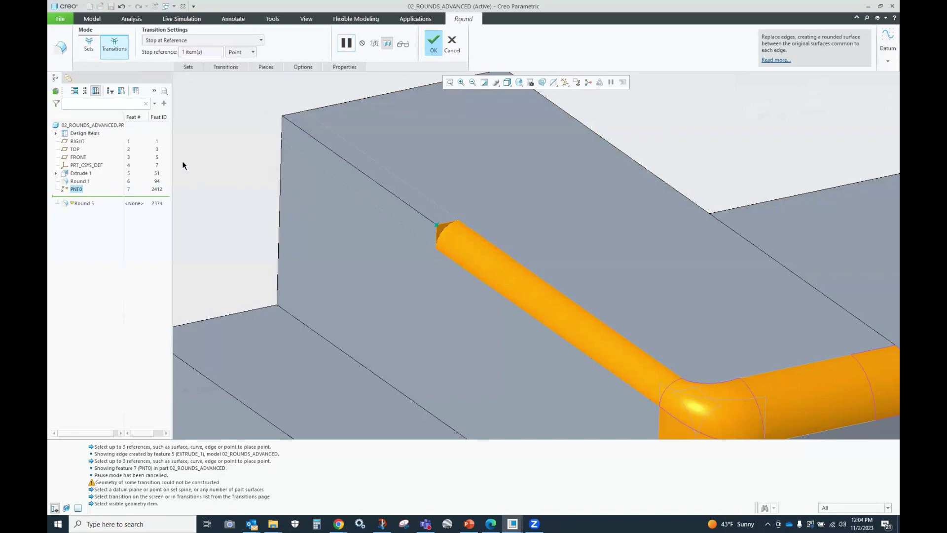
# Return to set editing, complete the redefined Round 5, and examine its shortened end and blended corner
pyautogui.click(89, 45)
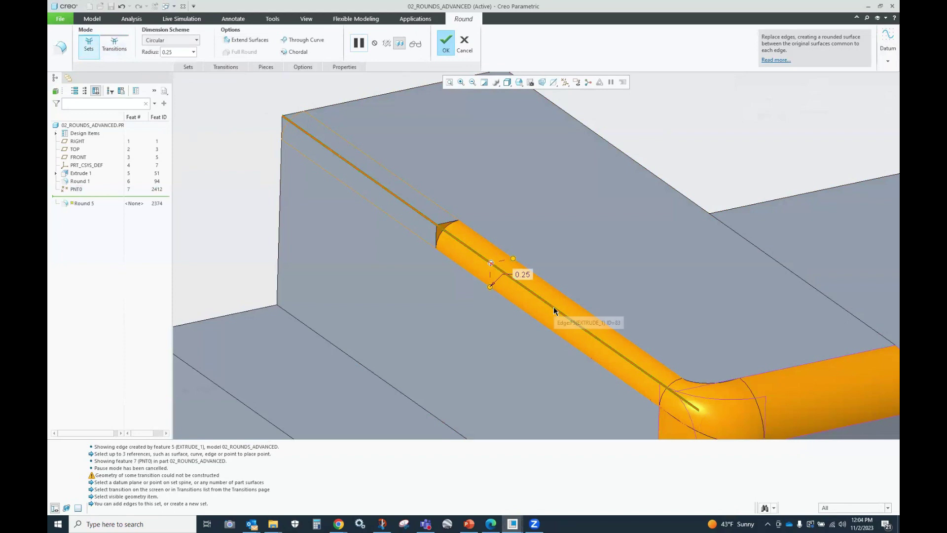
pyautogui.click(447, 42)
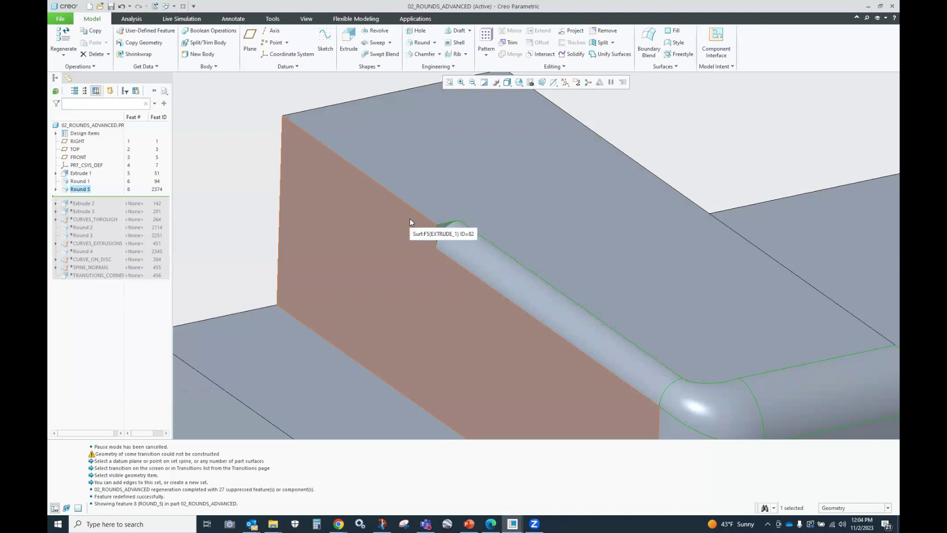
pyautogui.scroll(-5, 389, 217)
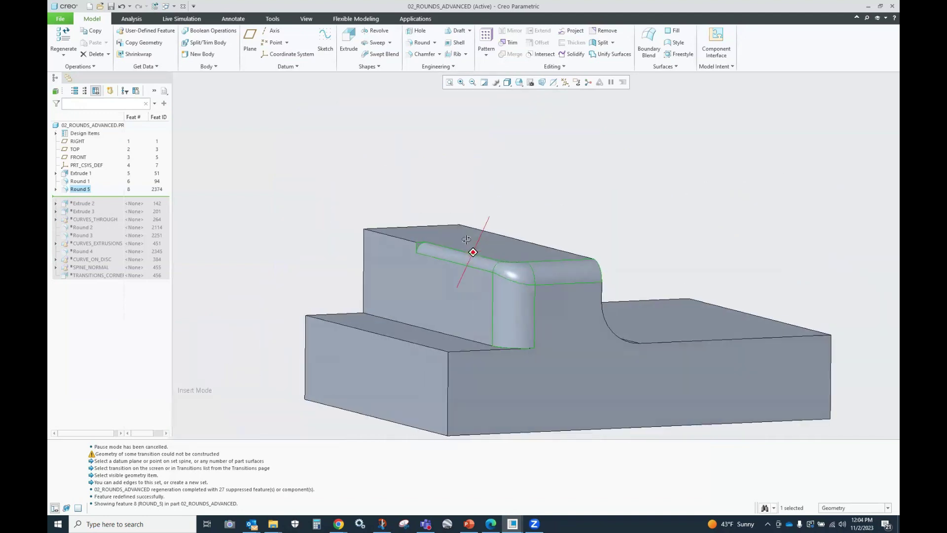
pyautogui.moveTo(466, 239); pyautogui.dragTo(455, 245, button='middle')
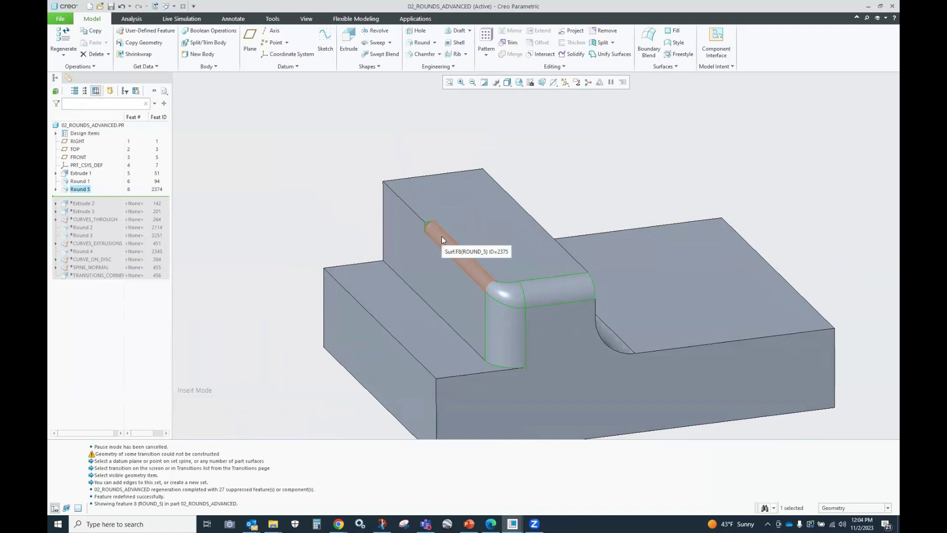
# Roll the model back to before Round 5 and start a new round on the raised step's short top edge at the end face
pyautogui.moveTo(102, 198); pyautogui.dragTo(101, 188)
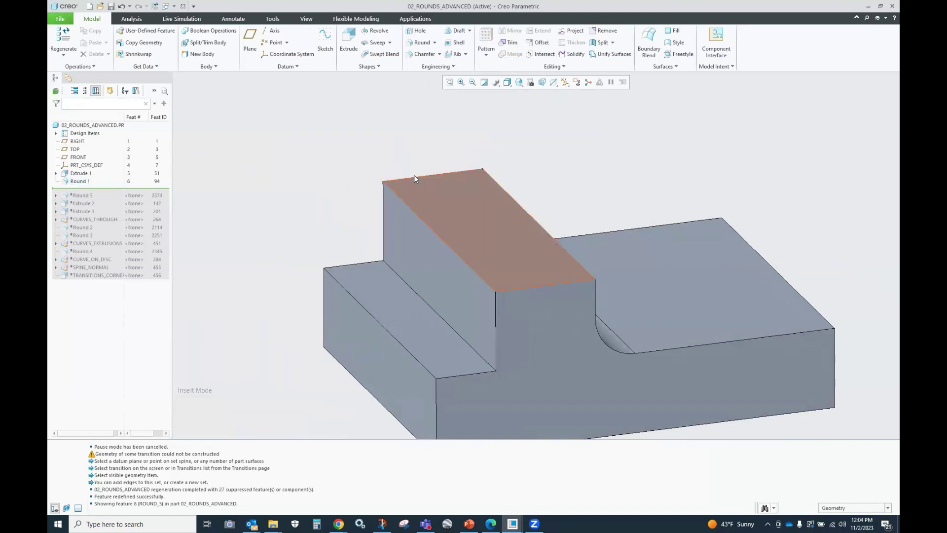
pyautogui.scroll(2, 413, 174)
pyautogui.scroll(-2, 511, 245)
pyautogui.click(494, 244)
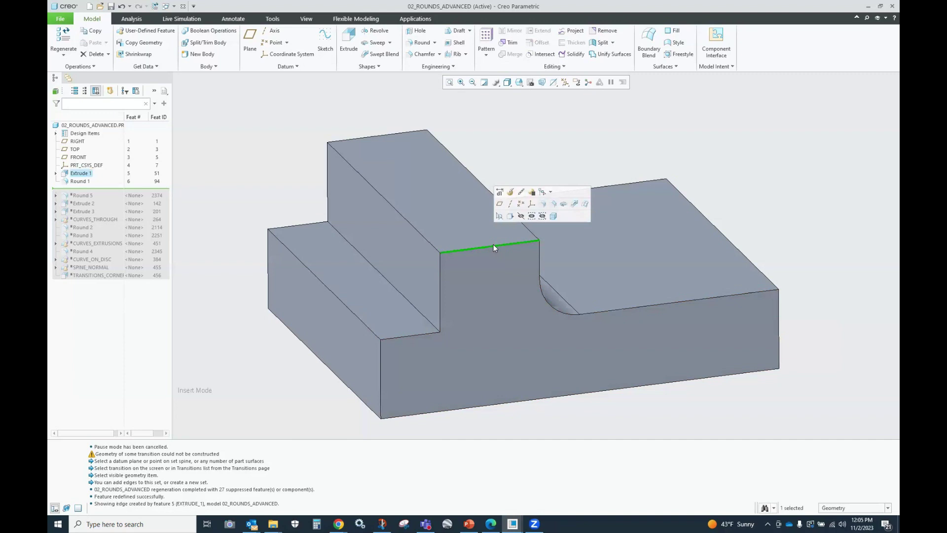
pyautogui.click(544, 210)
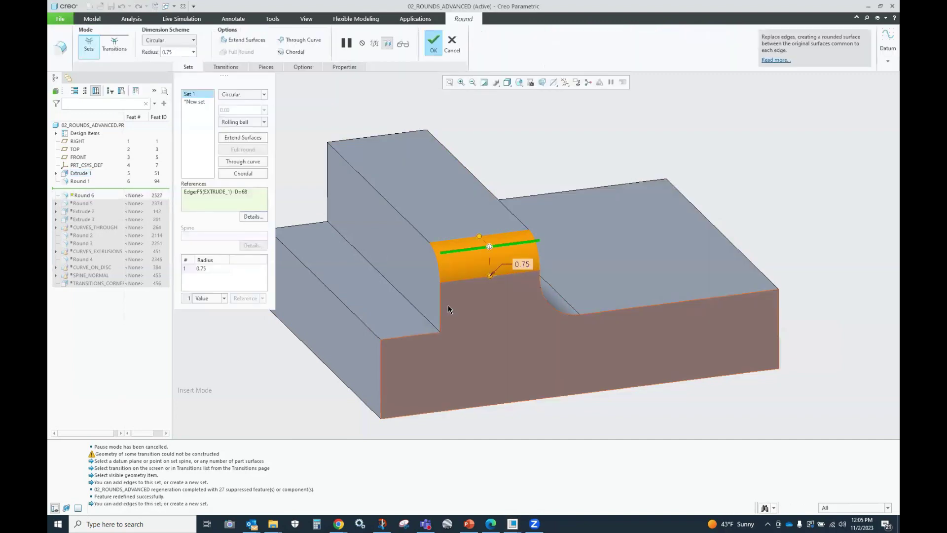
# Enlarge the new round's radius to about 2.19 so that it extends beyond the raised step's side face
pyautogui.scroll(-3, 462, 316)
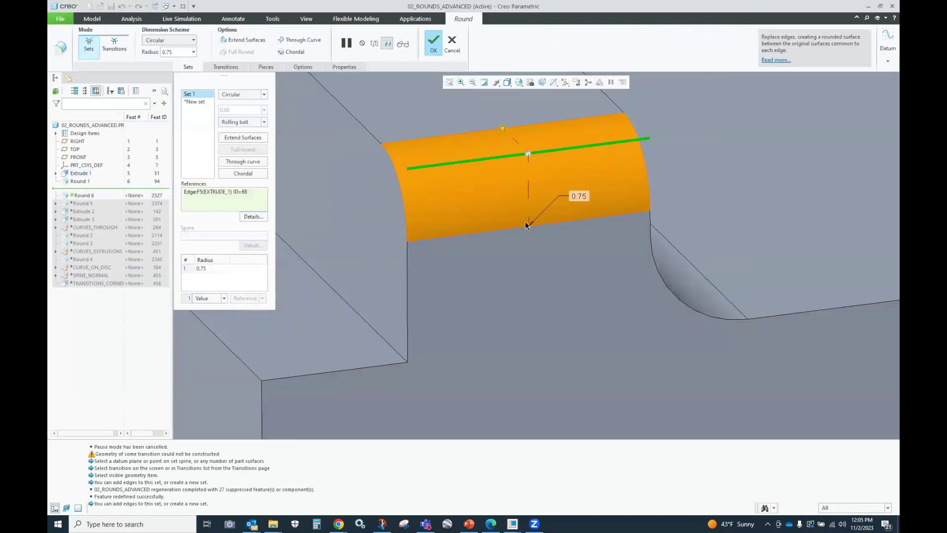
pyautogui.moveTo(530, 225); pyautogui.dragTo(537, 337)
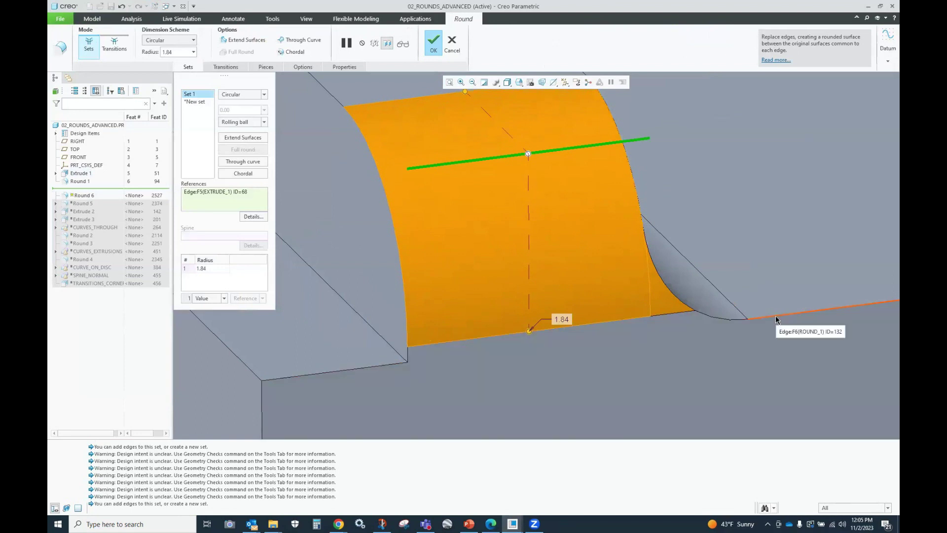
pyautogui.moveTo(529, 331); pyautogui.dragTo(533, 366)
pyautogui.moveTo(533, 366); pyautogui.dragTo(611, 271, button='middle')
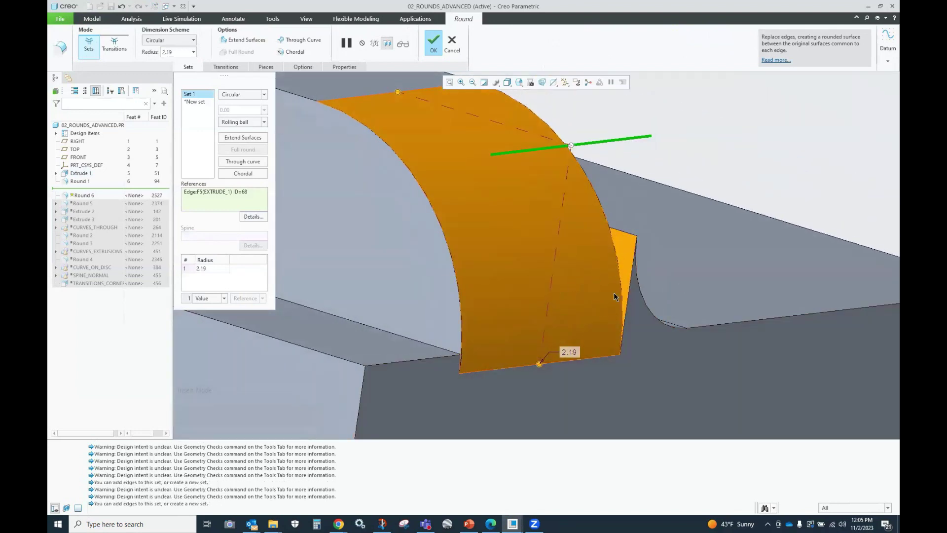
# Examine from several angles how the oversized round meets the narrow ledge and the concave fillet beside the raised step
pyautogui.moveTo(651, 271); pyautogui.dragTo(496, 310, button='middle')
pyautogui.scroll(-4, 444, 388)
pyautogui.scroll(-3, 508, 279)
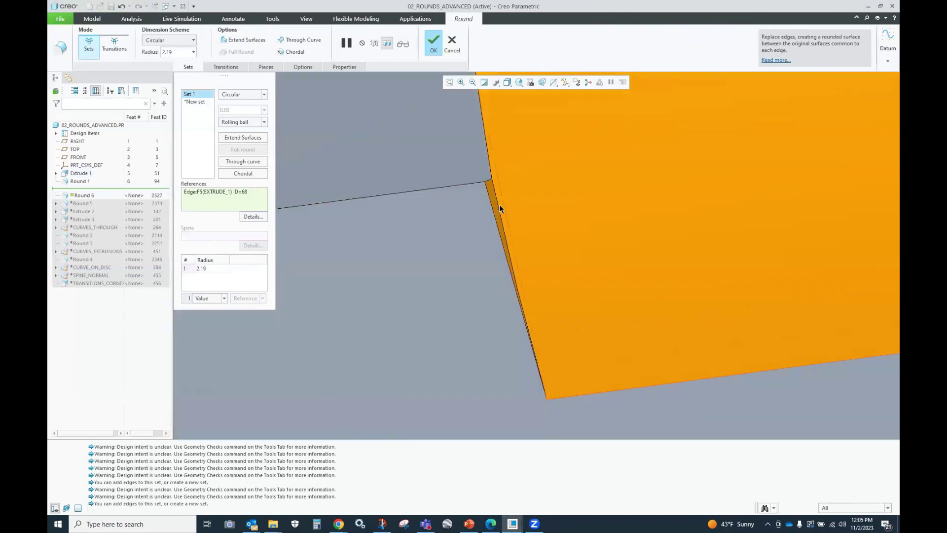
pyautogui.scroll(6, 493, 289)
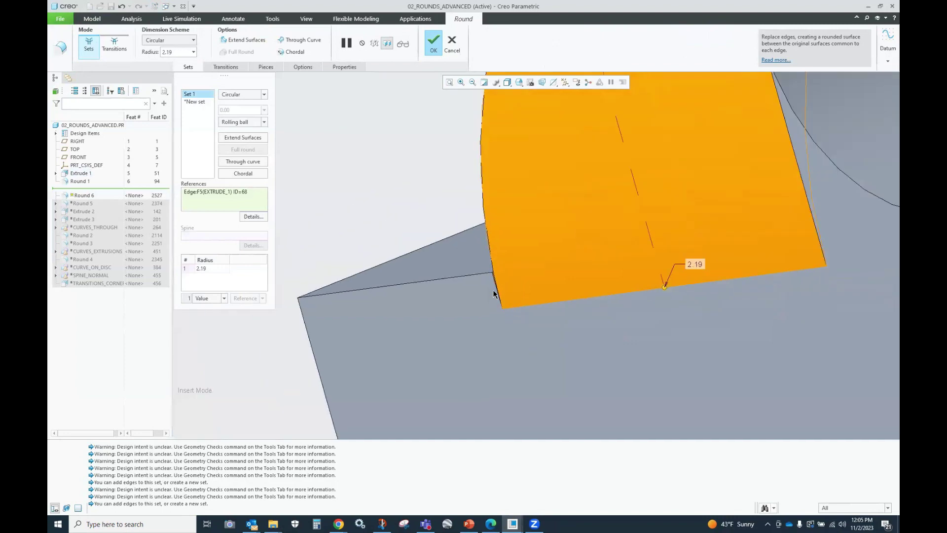
pyautogui.scroll(5, 445, 323)
pyautogui.moveTo(496, 317); pyautogui.dragTo(516, 321, button='middle')
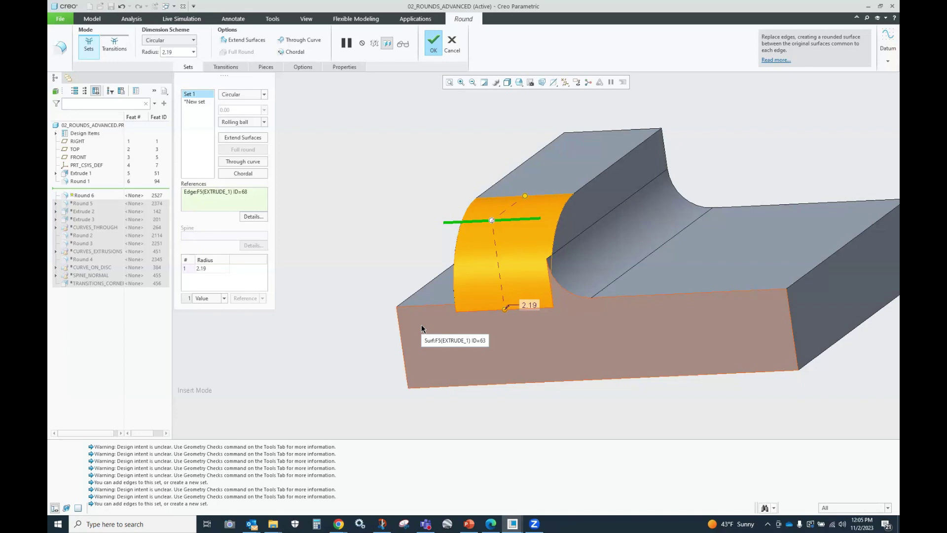
pyautogui.moveTo(444, 309)
pyautogui.mouseDown(button='middle')
pyautogui.moveTo(434, 310)
pyautogui.moveTo(454, 304)
pyautogui.mouseUp(button='middle')
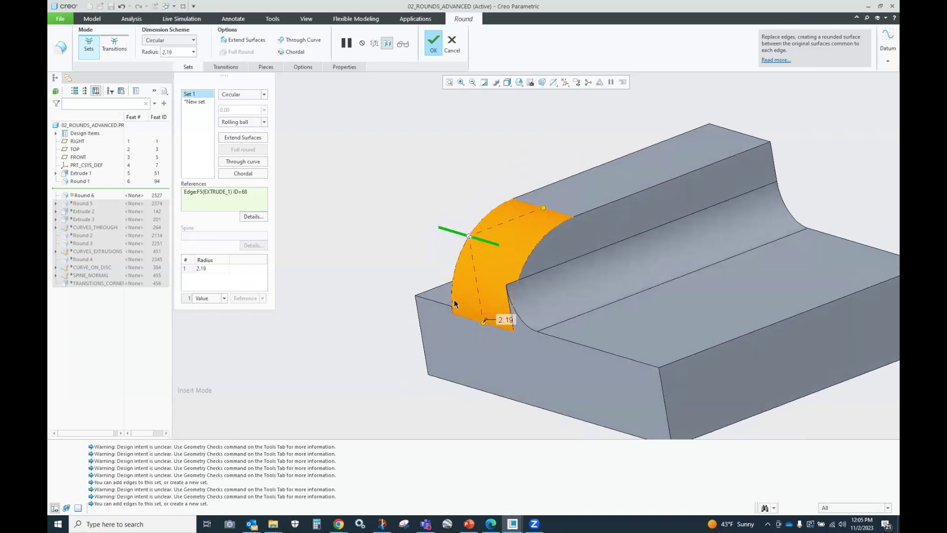
pyautogui.scroll(-2, 433, 300)
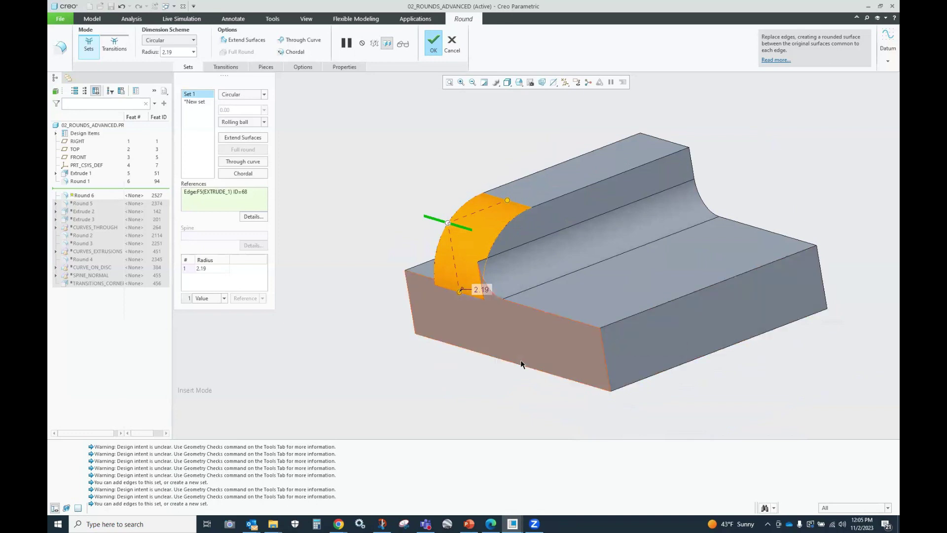
pyautogui.scroll(-3, 520, 360)
pyautogui.scroll(3, 519, 360)
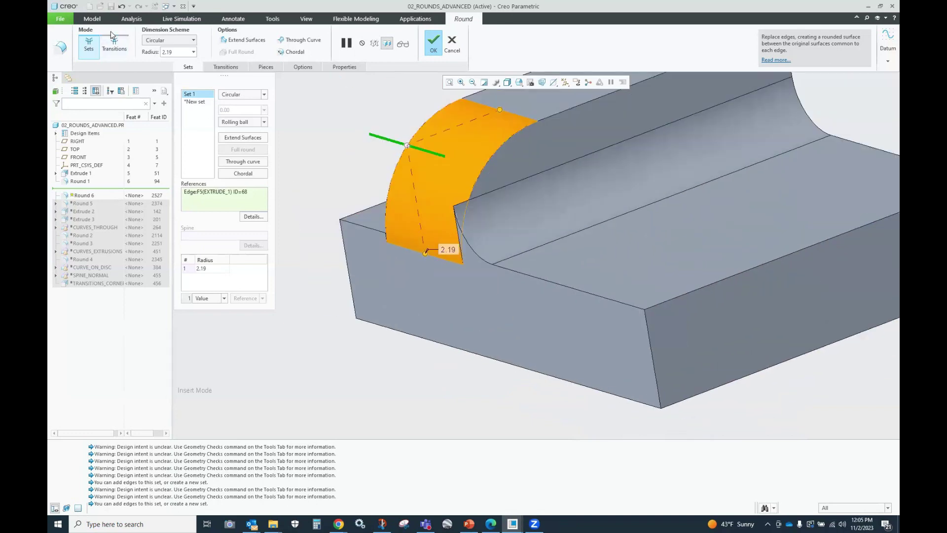
# Set the new round's end transition on the narrow ledge side to Stop Case 2
pyautogui.click(121, 47)
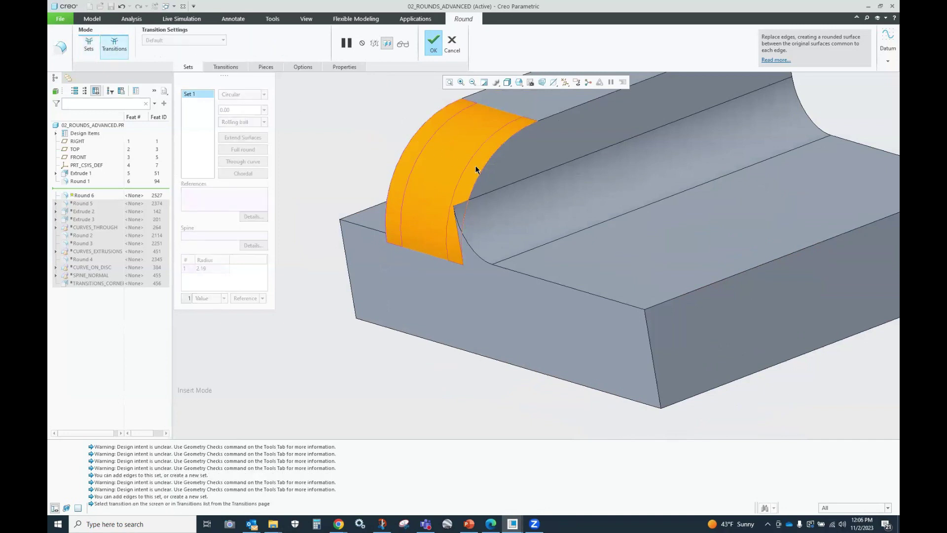
pyautogui.click(409, 160)
pyautogui.click(223, 40)
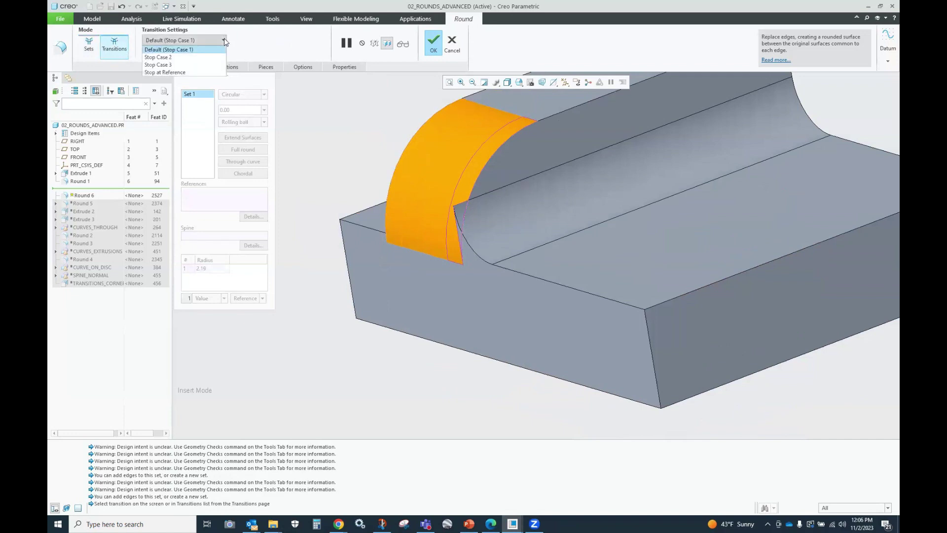
pyautogui.click(163, 57)
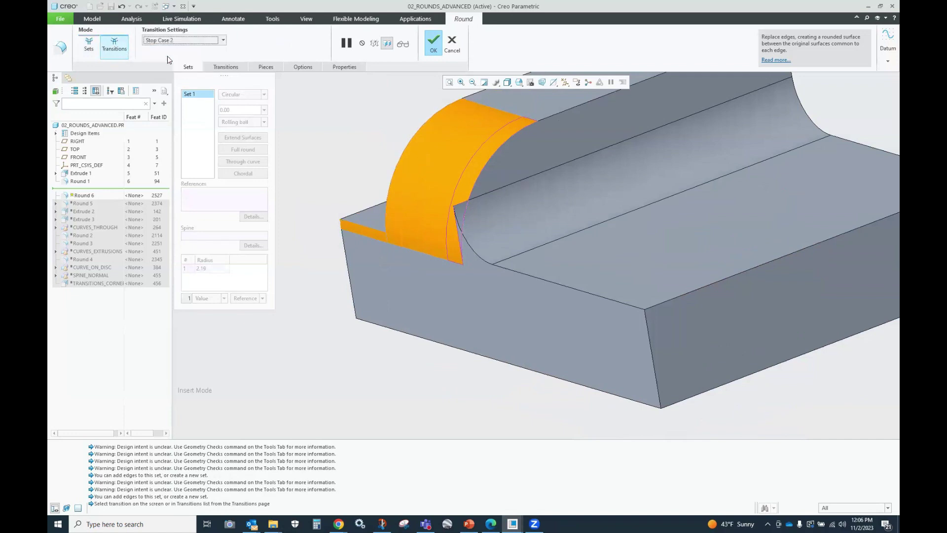
# Try Stop Case 3 on the ledge-side transition for comparison and restore Stop Case 2
pyautogui.click(223, 40)
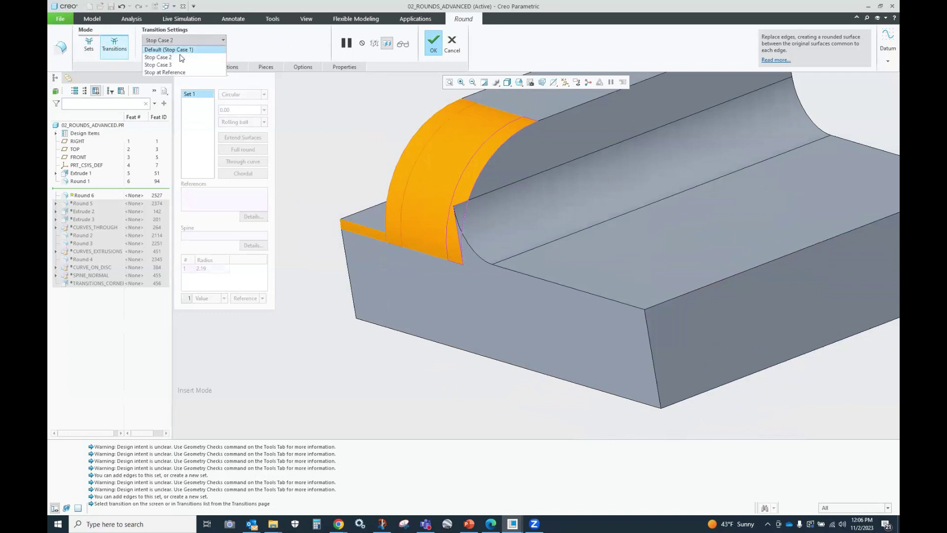
pyautogui.click(168, 65)
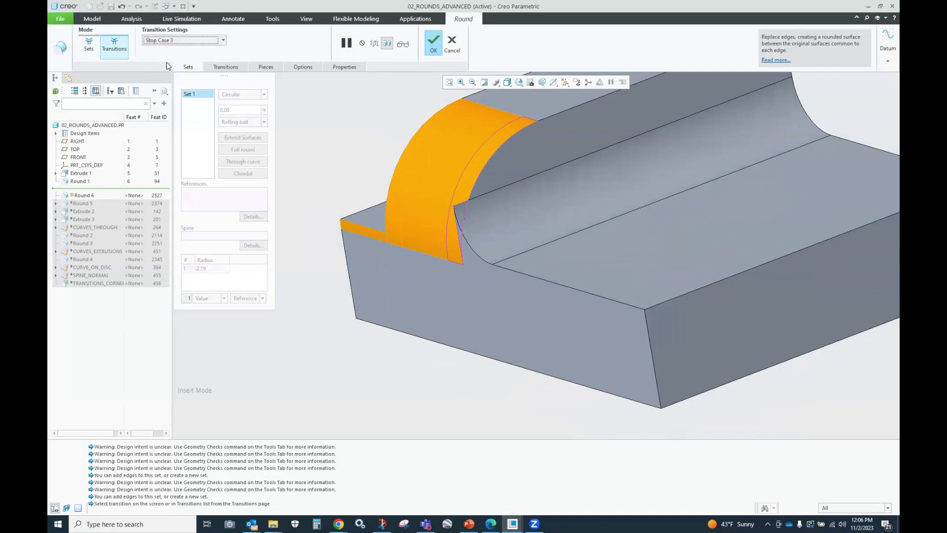
pyautogui.click(223, 39)
pyautogui.click(193, 57)
pyautogui.click(222, 39)
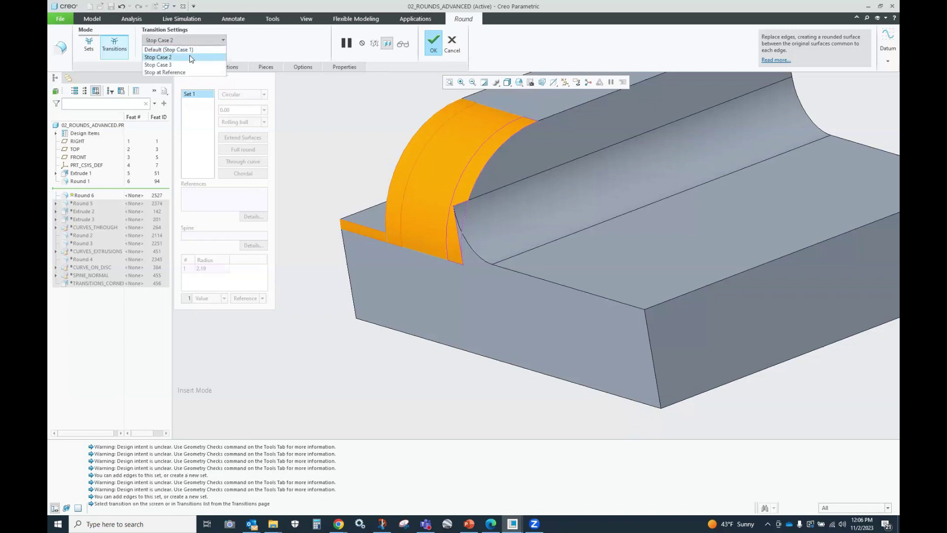
pyautogui.click(192, 58)
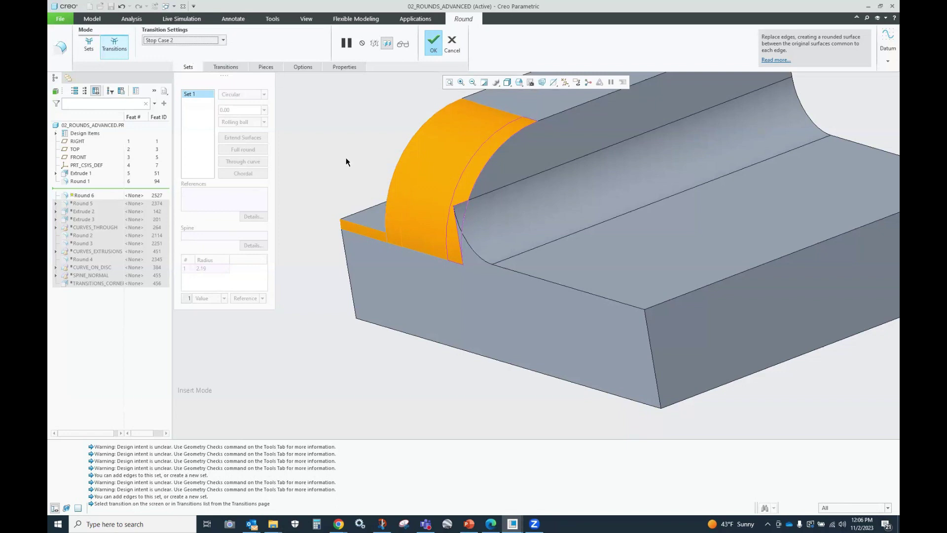
# Compare Stop Case 1 and Stop Case 3 on the fillet-side transition, choose Stop Case 1, and complete the round
pyautogui.click(469, 175)
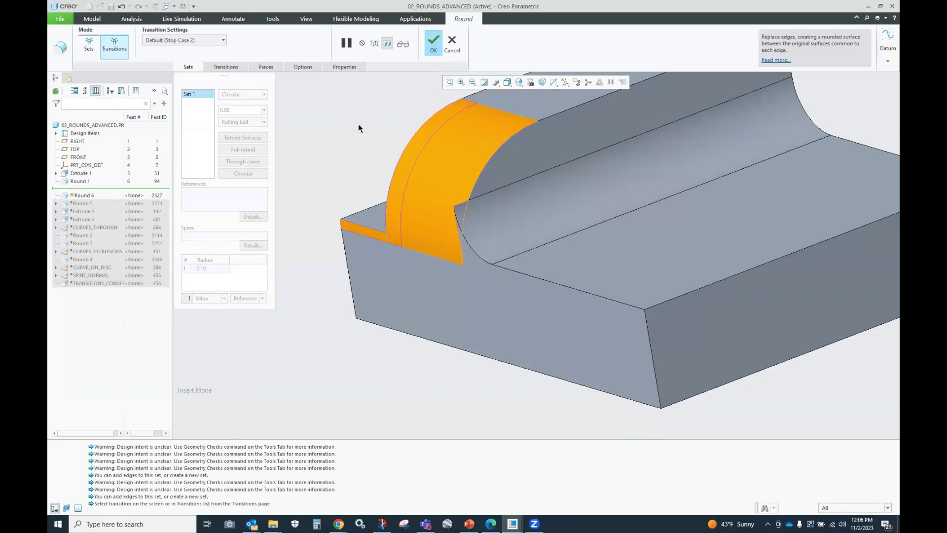
pyautogui.click(223, 40)
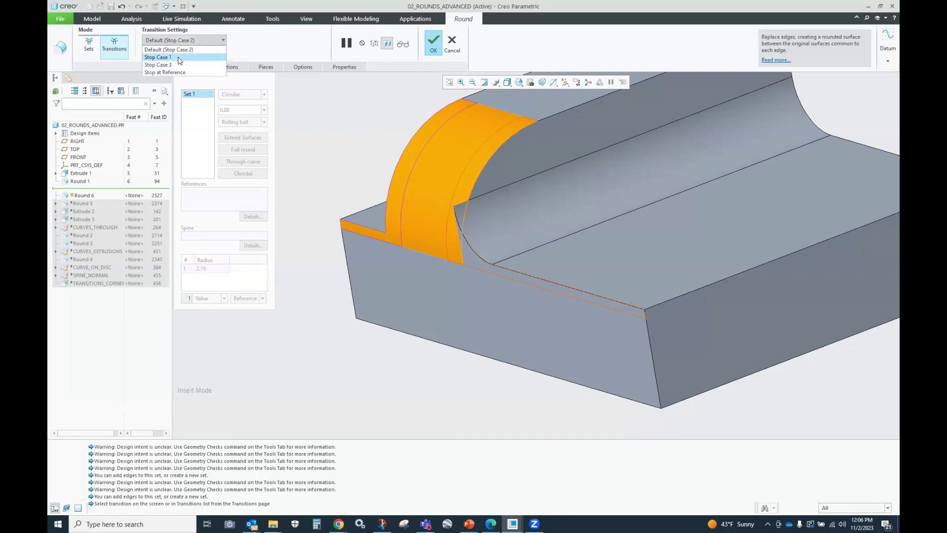
pyautogui.click(180, 57)
pyautogui.click(224, 41)
pyautogui.click(179, 64)
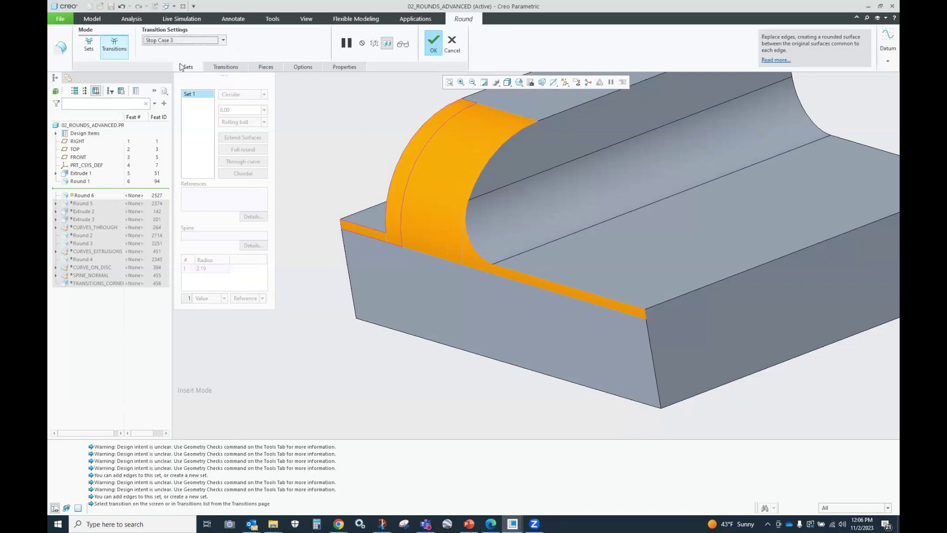
pyautogui.click(223, 41)
pyautogui.click(202, 56)
pyautogui.click(434, 44)
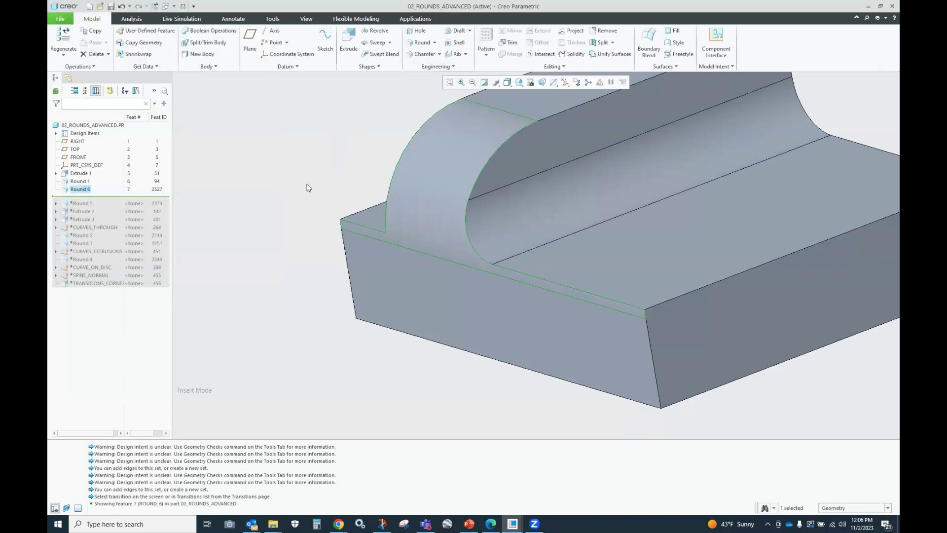
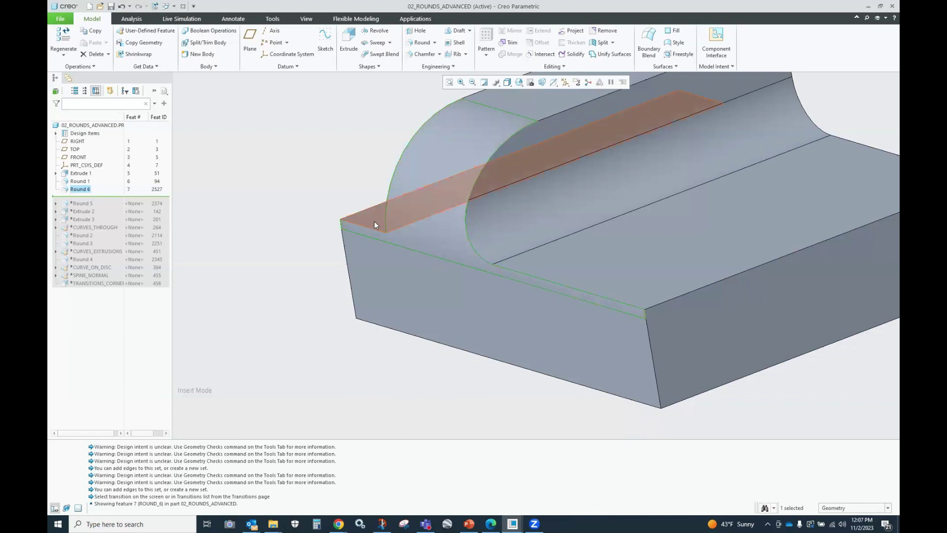
# Switch to the window of the 03_SLANTED_EXTRUSION part
pyautogui.scroll(2, 365, 226)
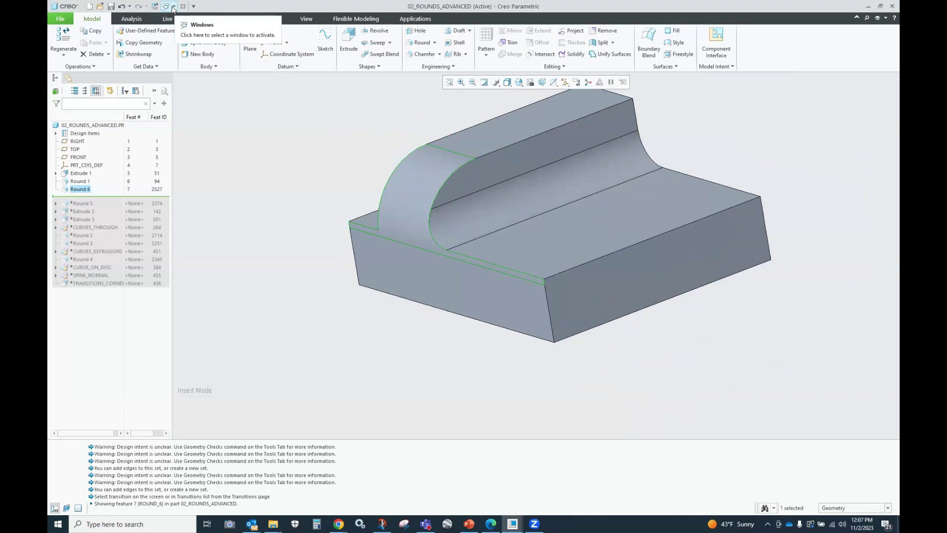
pyautogui.click(173, 7)
pyautogui.click(207, 39)
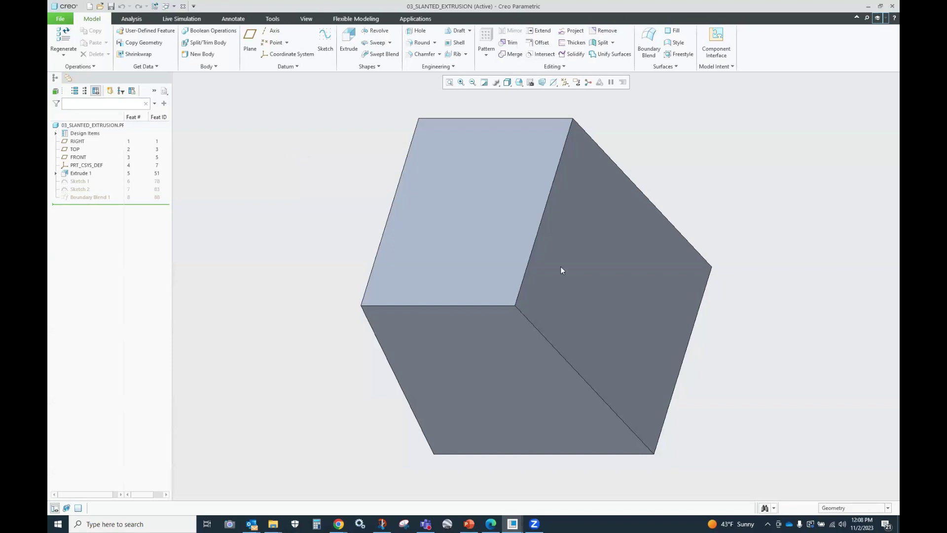
# Start an extrusion sketch on the block's top face and add the edge shared with the dark side face as a sketch reference
pyautogui.click(513, 191)
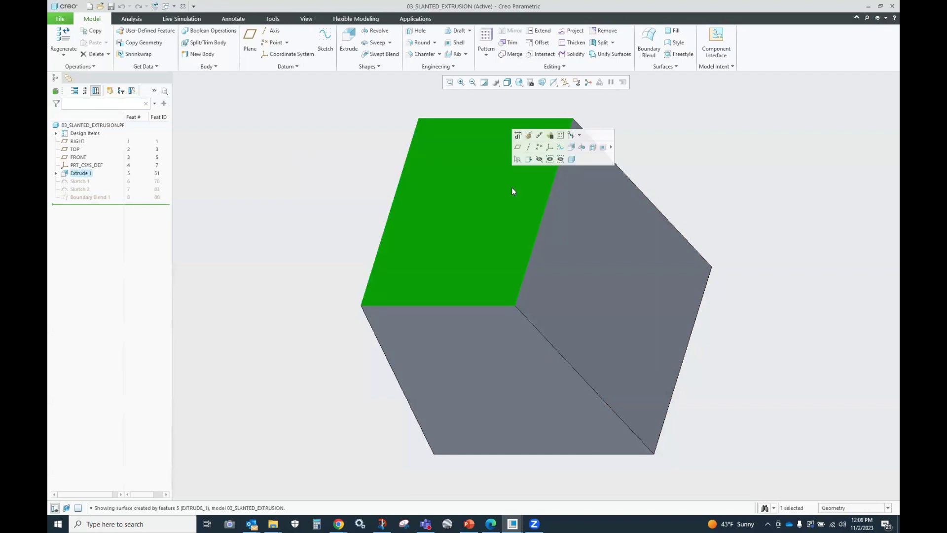
pyautogui.click(570, 147)
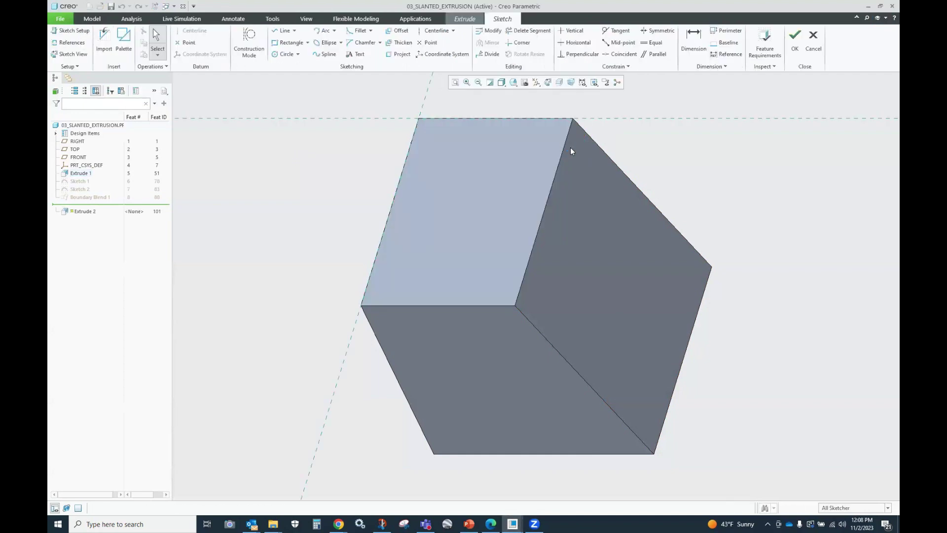
pyautogui.click(70, 42)
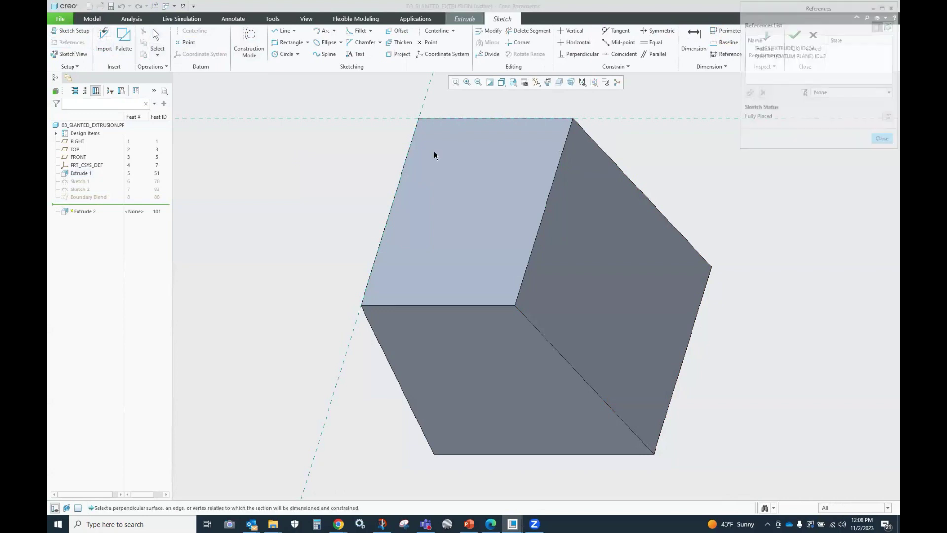
pyautogui.click(546, 207)
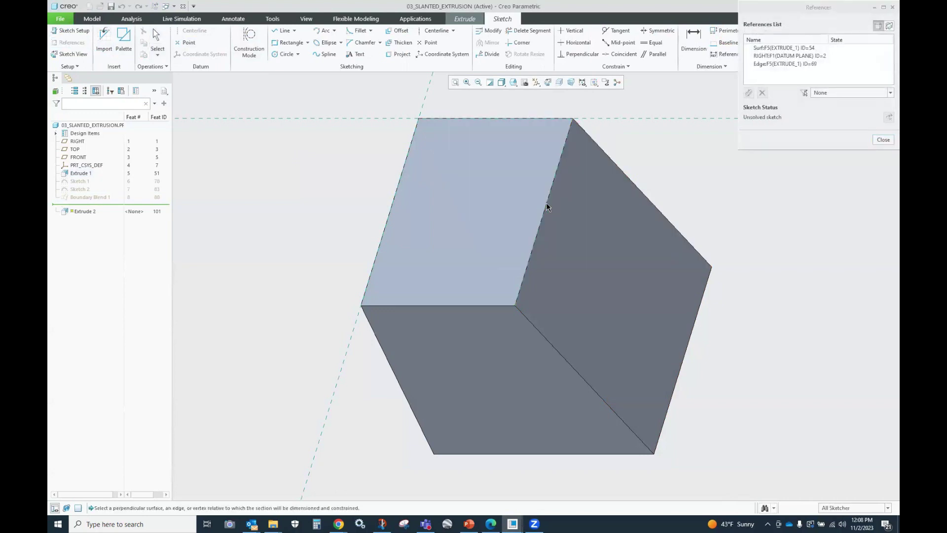
pyautogui.click(882, 140)
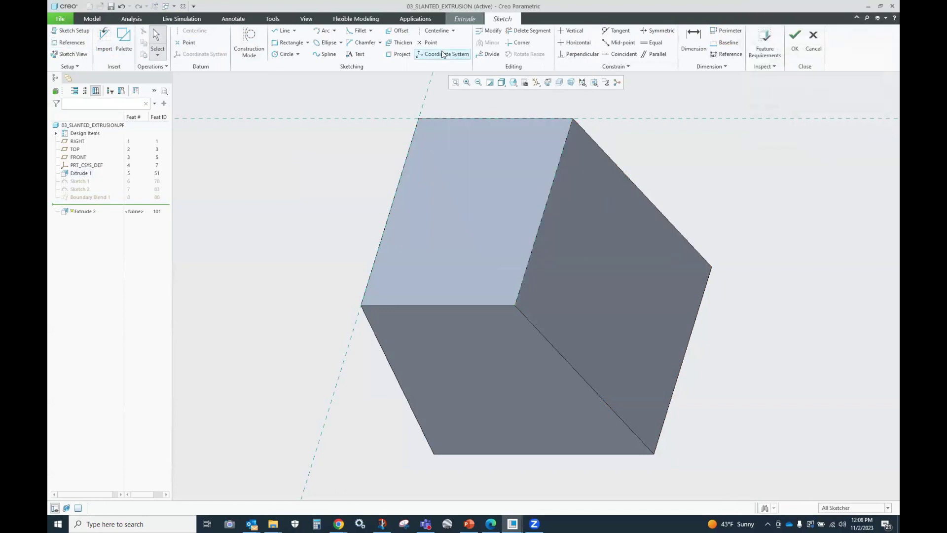
# Sketch a rectangle about 3.83 wide against the referenced side edge, about 3.19 from the back edge, and finish the sketch
pyautogui.click(286, 46)
pyautogui.click(469, 178)
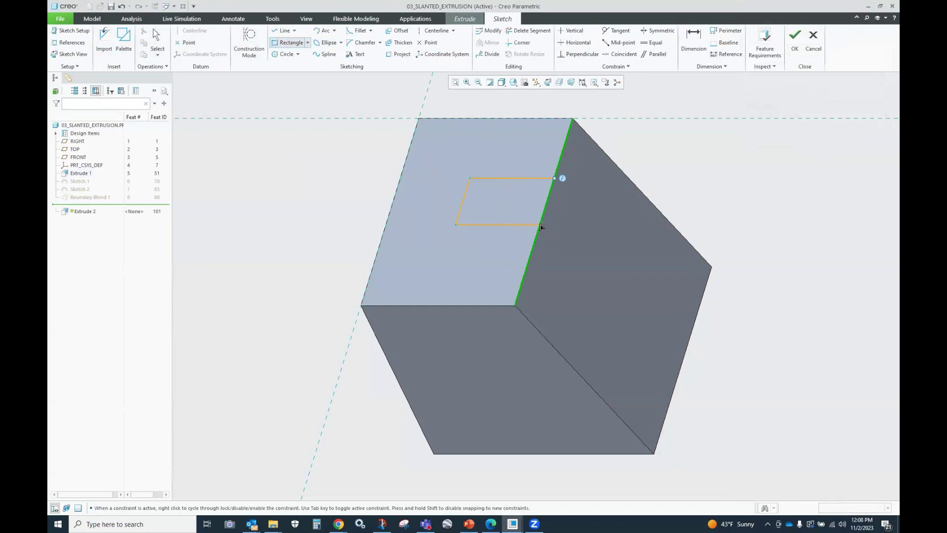
pyautogui.click(541, 225)
pyautogui.middleClick(670, 164)
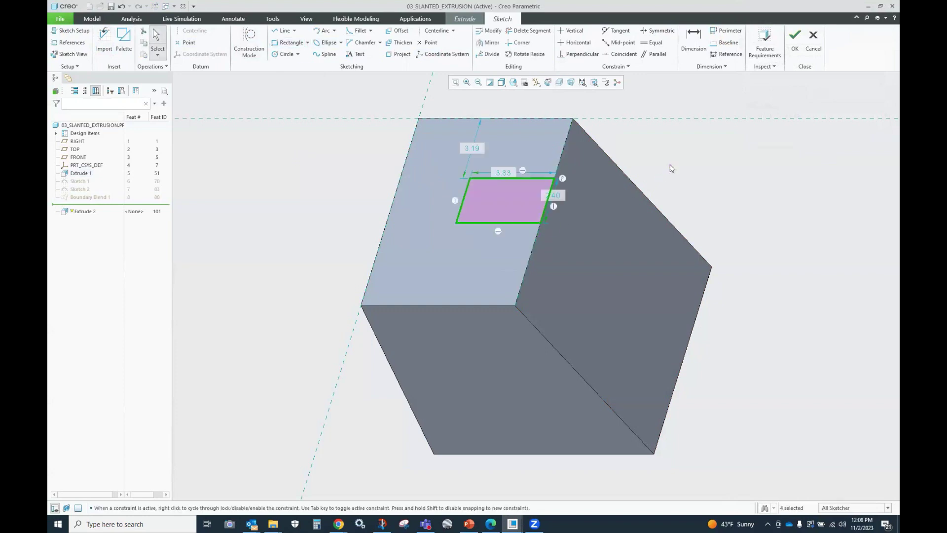
pyautogui.click(795, 40)
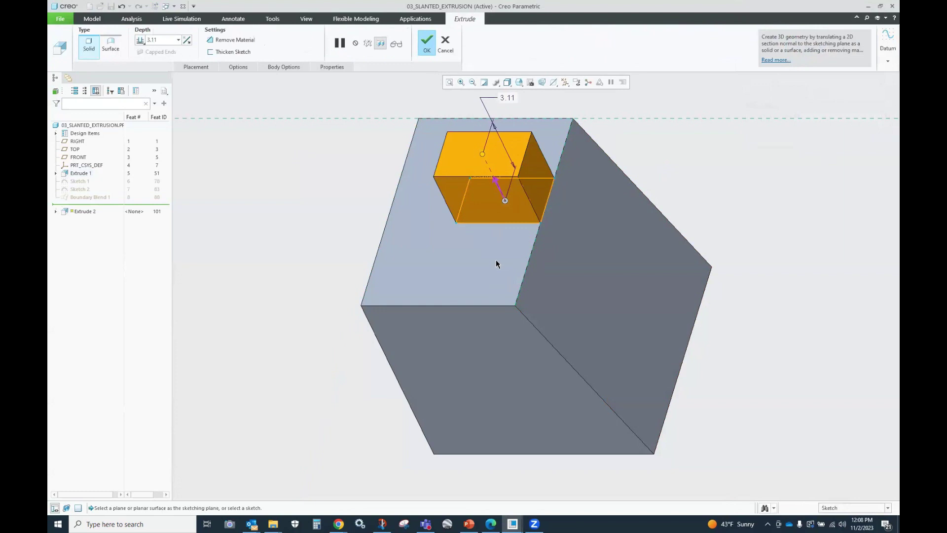
# Extrude the rectangle about 4.81 outward from the top face as a solid boss and complete the feature
pyautogui.moveTo(489, 156); pyautogui.dragTo(470, 132)
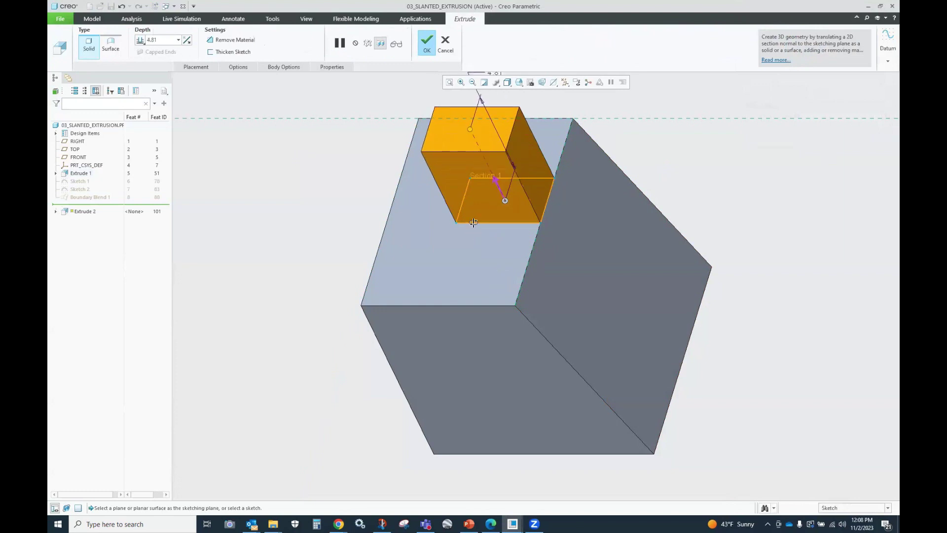
pyautogui.moveTo(469, 132); pyautogui.dragTo(475, 216, button='middle')
pyautogui.scroll(2, 478, 292)
pyautogui.scroll(-2, 516, 256)
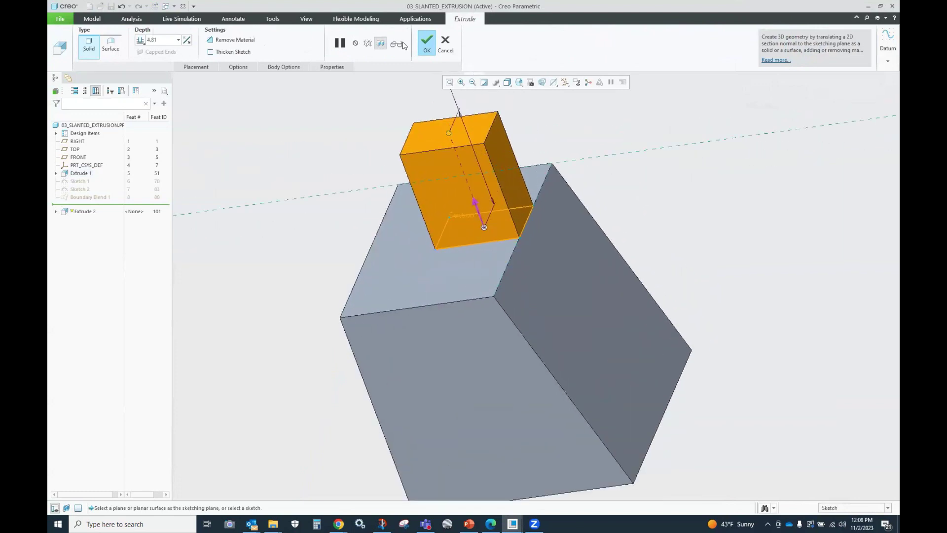
pyautogui.click(426, 45)
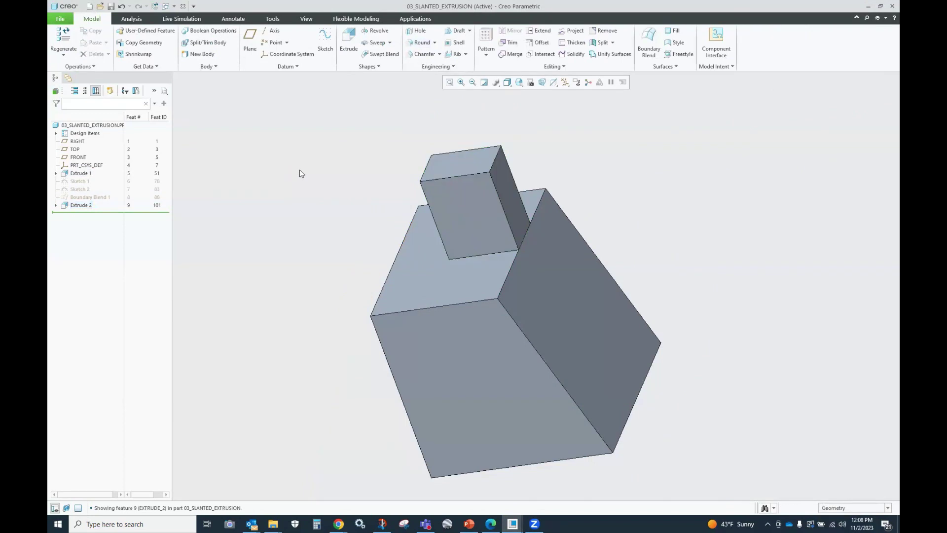
# Compare the orientation of the boss's side face with the block's slanted side face by selecting both
pyautogui.click(510, 194)
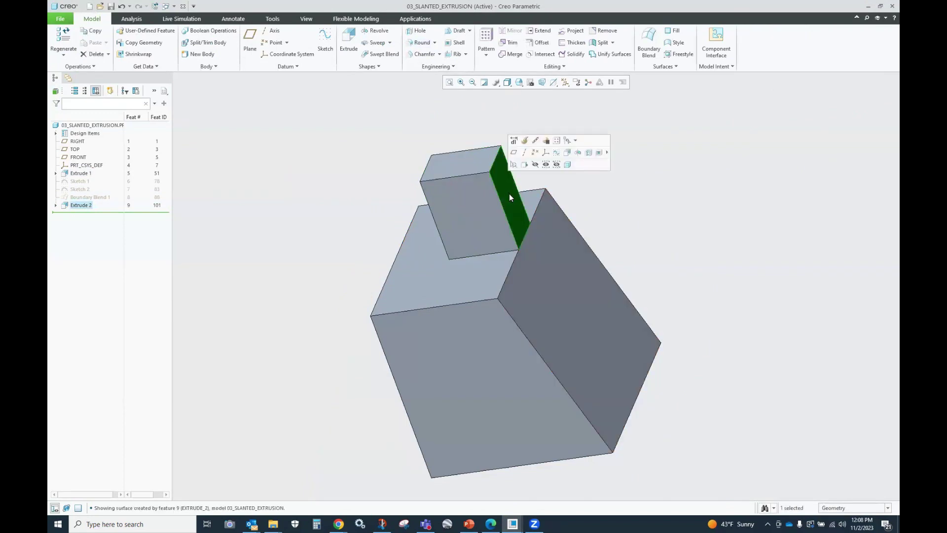
pyautogui.keyDown('ctrl'); pyautogui.click(559, 271); pyautogui.keyUp('ctrl')
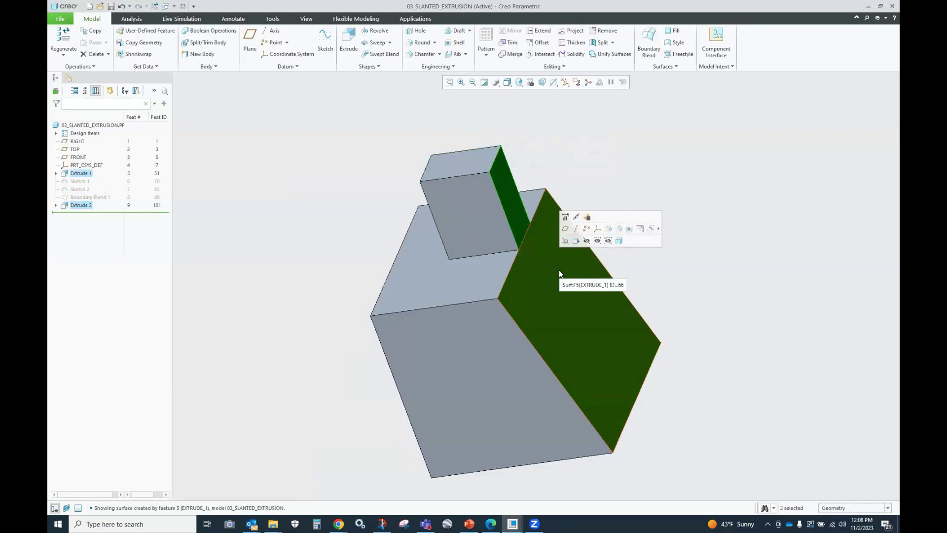
pyautogui.click(578, 191)
pyautogui.scroll(-2, 578, 192)
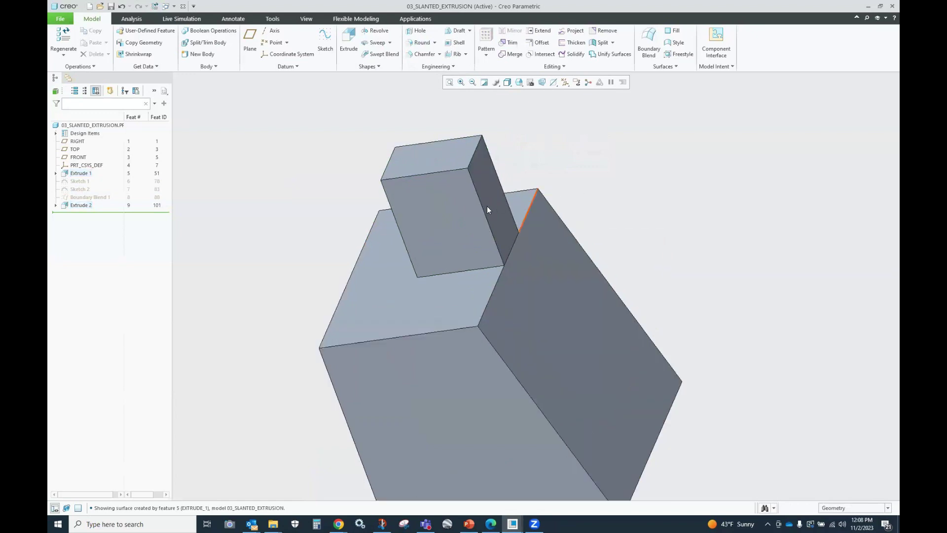
# Start an extrusion sketch on the boss's front face, adding the block's slanted side face and the boss's side face as references
pyautogui.click(472, 210)
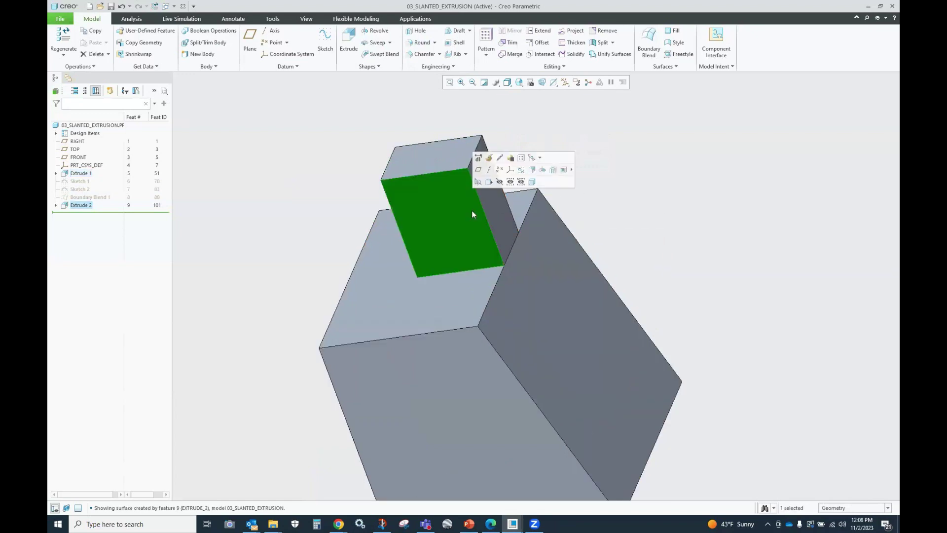
pyautogui.click(533, 171)
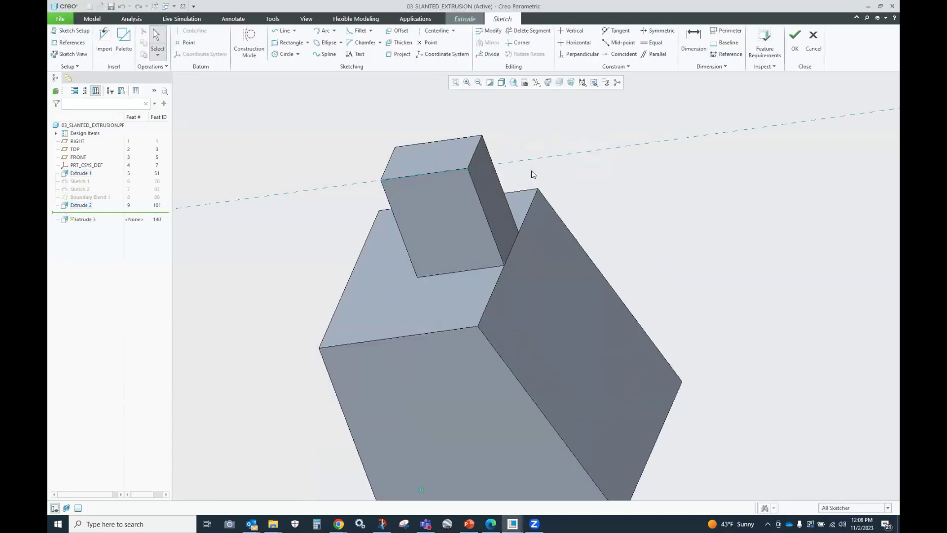
pyautogui.click(72, 43)
pyautogui.click(560, 308)
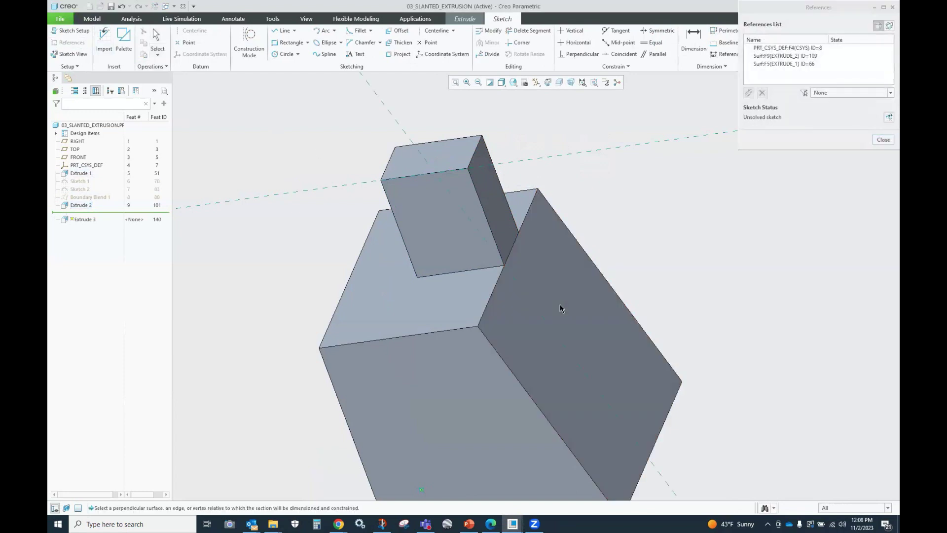
pyautogui.click(492, 211)
pyautogui.click(881, 141)
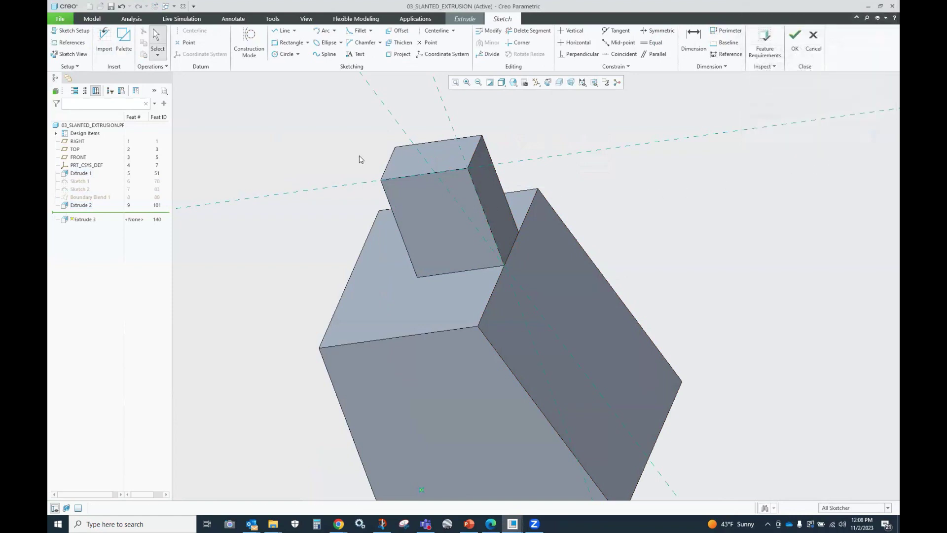
# Sketch a closed triangle between the slanted reference, the boss's top edge and its side edge, and finish the sketch
pyautogui.press('l')
pyautogui.click(500, 269)
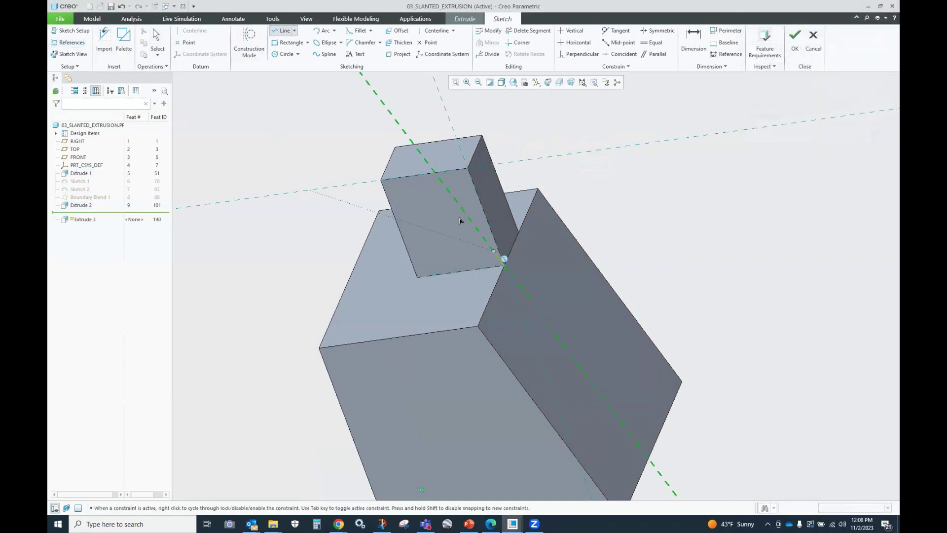
pyautogui.click(468, 169)
pyautogui.click(505, 267)
pyautogui.click(794, 37)
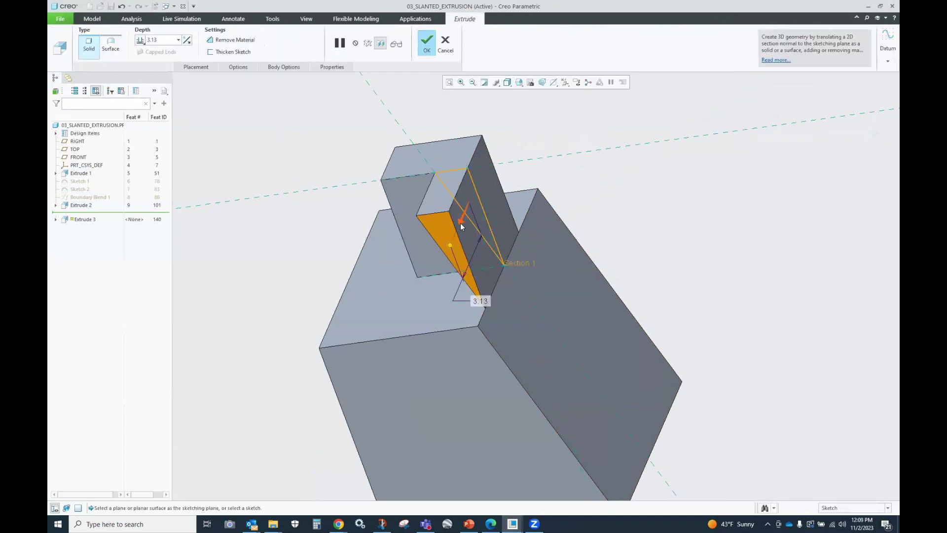
# Extrude the triangle about 2.81 into the boss, removing material, and complete the cut
pyautogui.click(462, 224)
pyautogui.moveTo(477, 252); pyautogui.dragTo(443, 266, button='middle')
pyautogui.moveTo(516, 161); pyautogui.dragTo(512, 169)
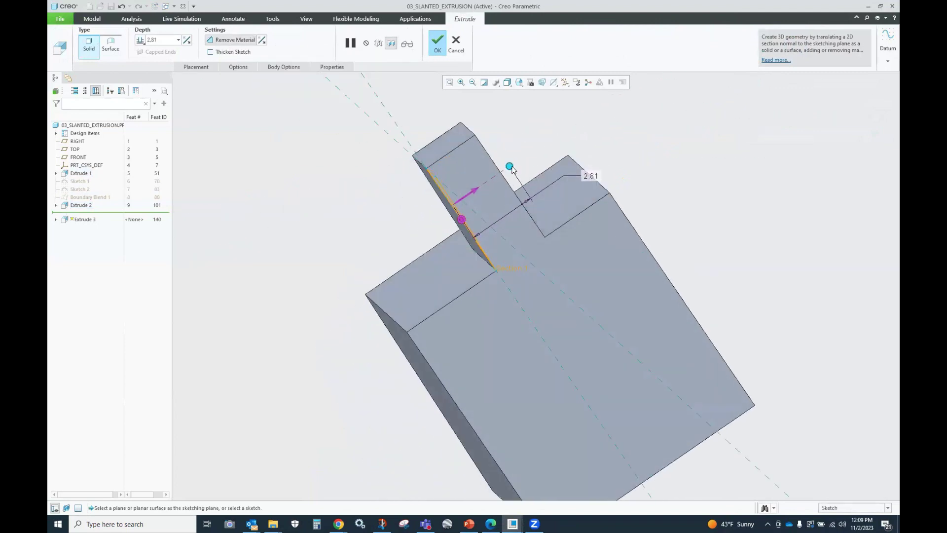
pyautogui.click(437, 43)
# Check that the boss and block share one flush slanted side face, and restore the standard orientation
pyautogui.click(634, 305)
pyautogui.moveTo(360, 246); pyautogui.dragTo(417, 253, button='middle')
pyautogui.click(519, 82)
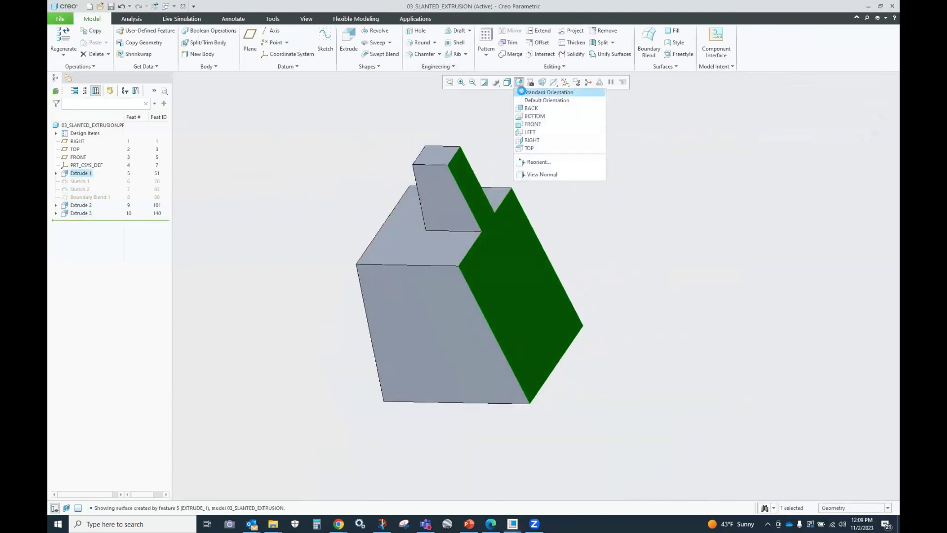
pyautogui.click(521, 92)
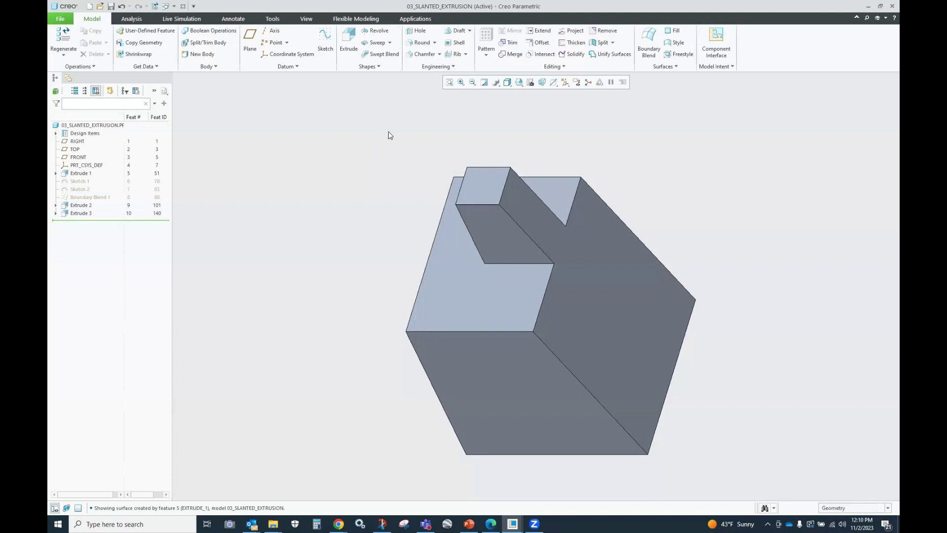
# Start an extrusion sketch on the block's top face and draw an open three-sided profile in front of the boss
pyautogui.click(490, 308)
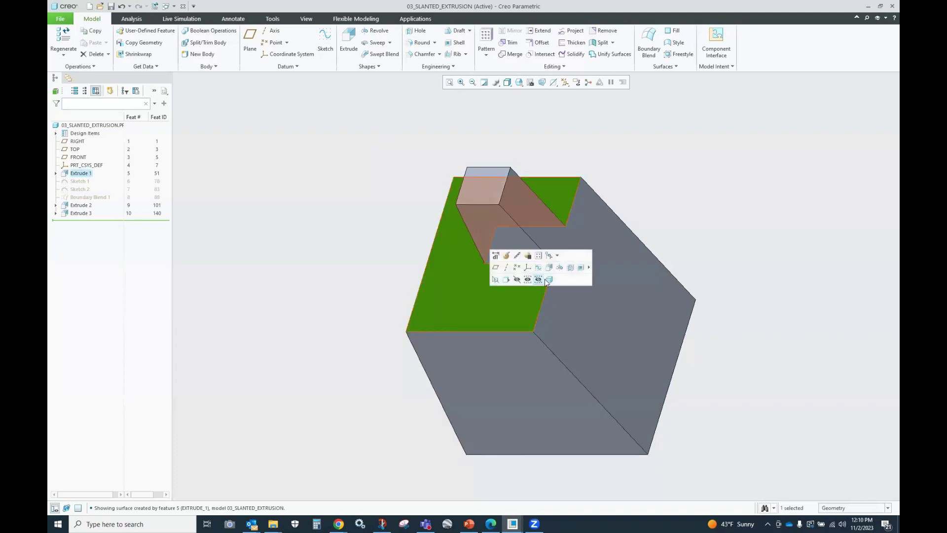
pyautogui.click(549, 267)
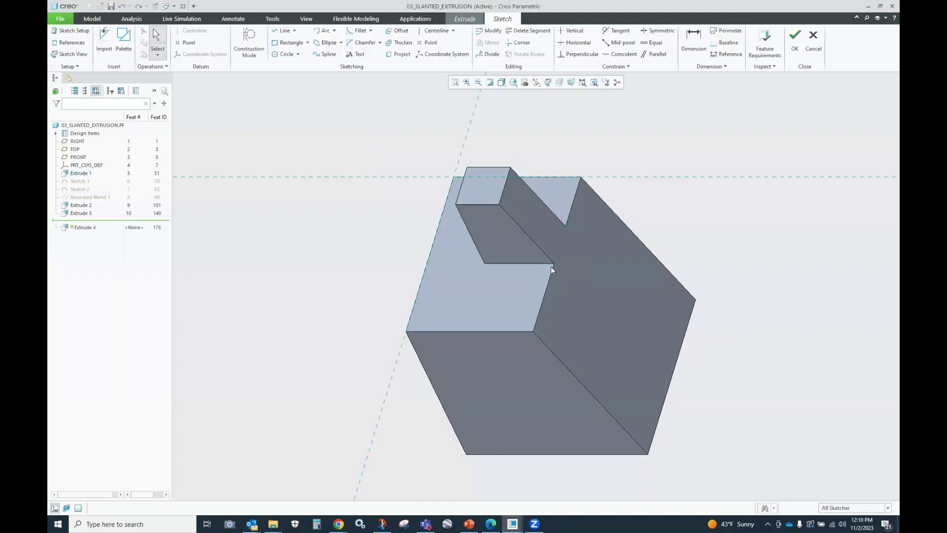
pyautogui.click(283, 31)
pyautogui.click(513, 287)
pyautogui.click(462, 309)
pyautogui.click(494, 310)
pyautogui.middleClick(495, 311)
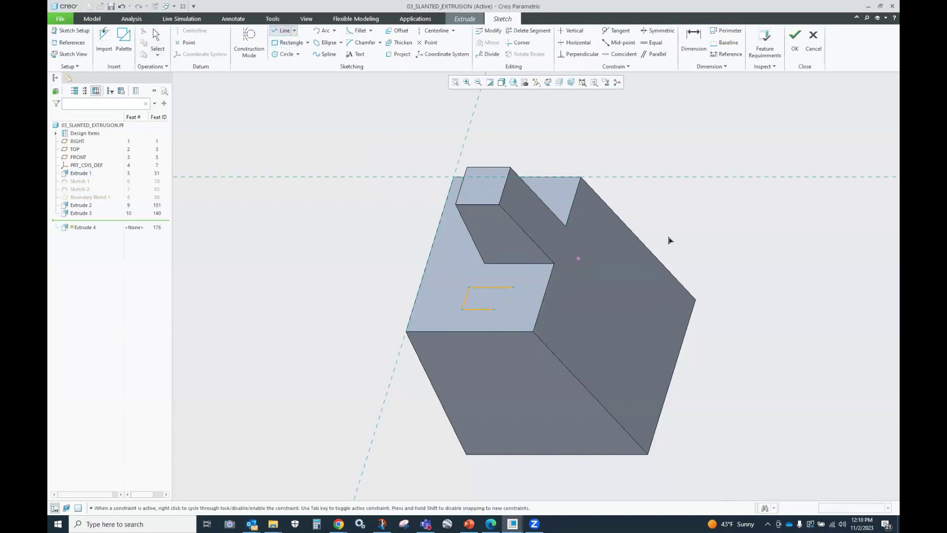
pyautogui.click(794, 37)
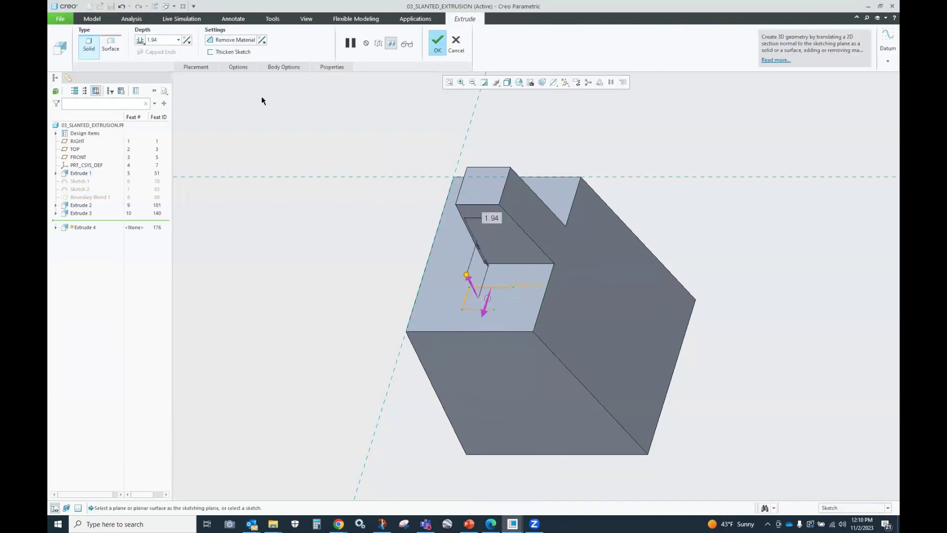
# Try the open profile as a surface and as a thickened solid about 7.44 deep and 0.03 thick, and discard the feature
pyautogui.moveTo(466, 275); pyautogui.dragTo(433, 206)
pyautogui.click(113, 45)
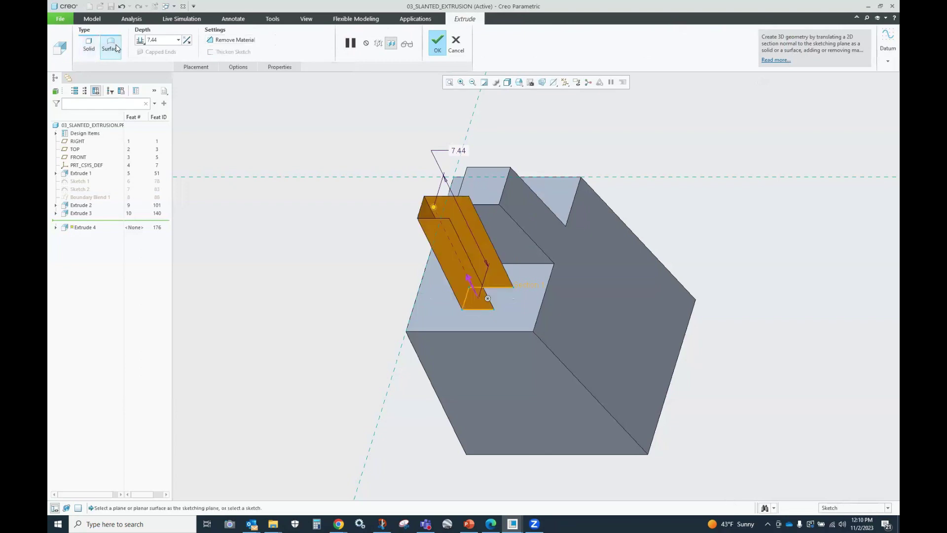
pyautogui.click(90, 45)
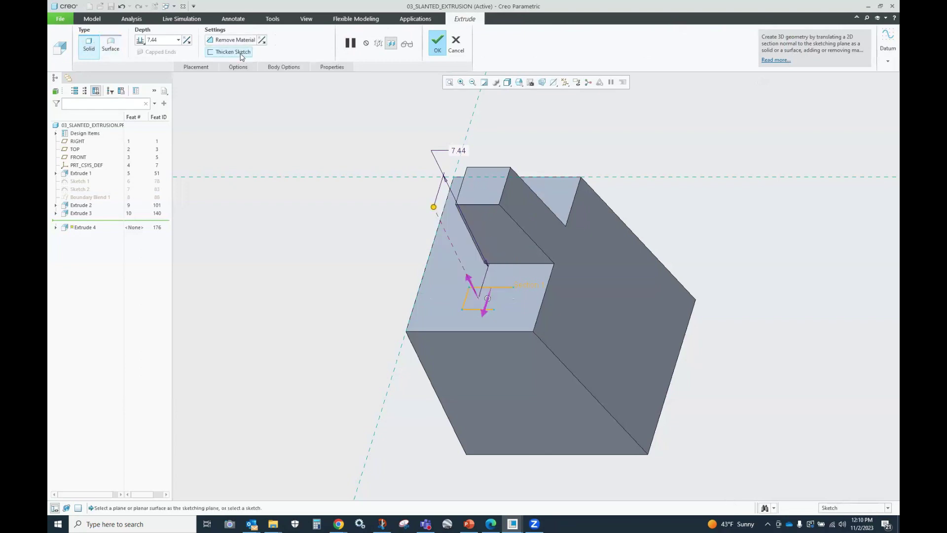
pyautogui.click(233, 51)
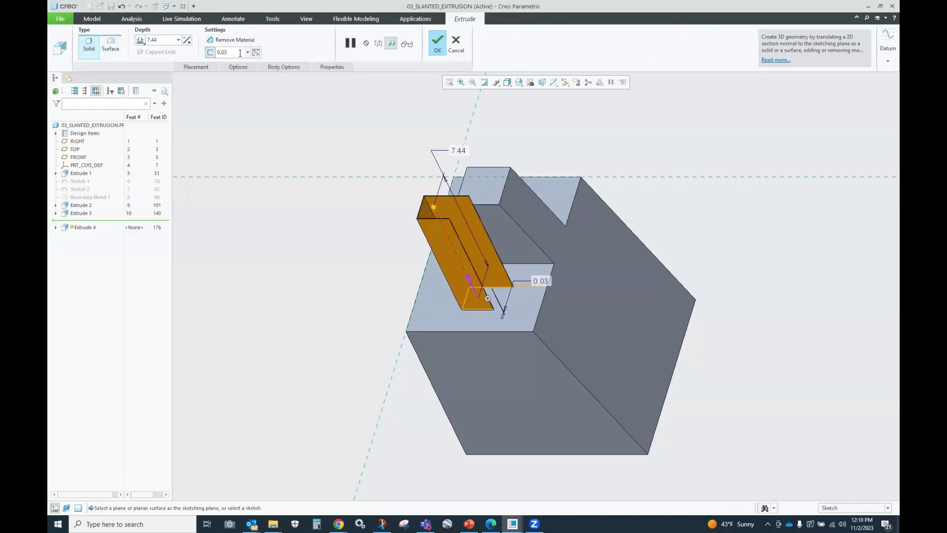
pyautogui.click(456, 44)
pyautogui.click(473, 278)
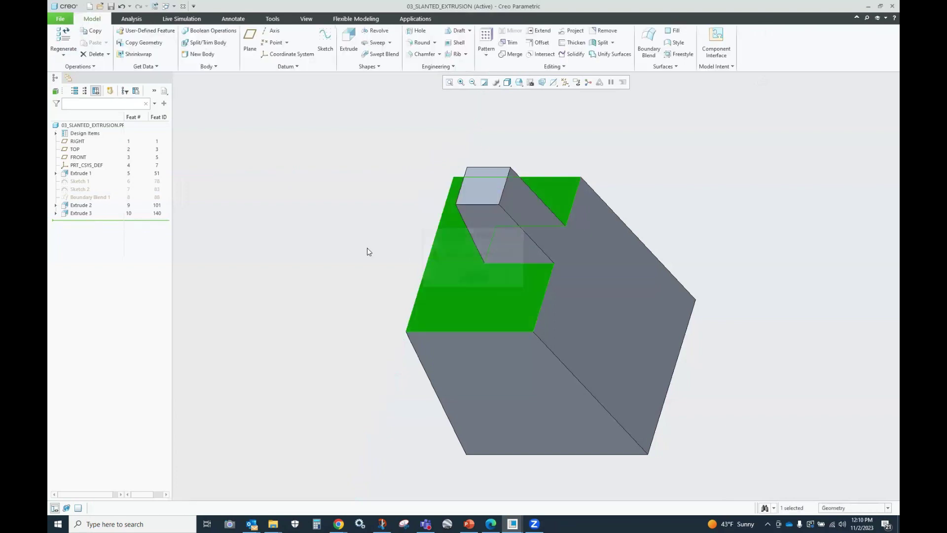
pyautogui.click(363, 248)
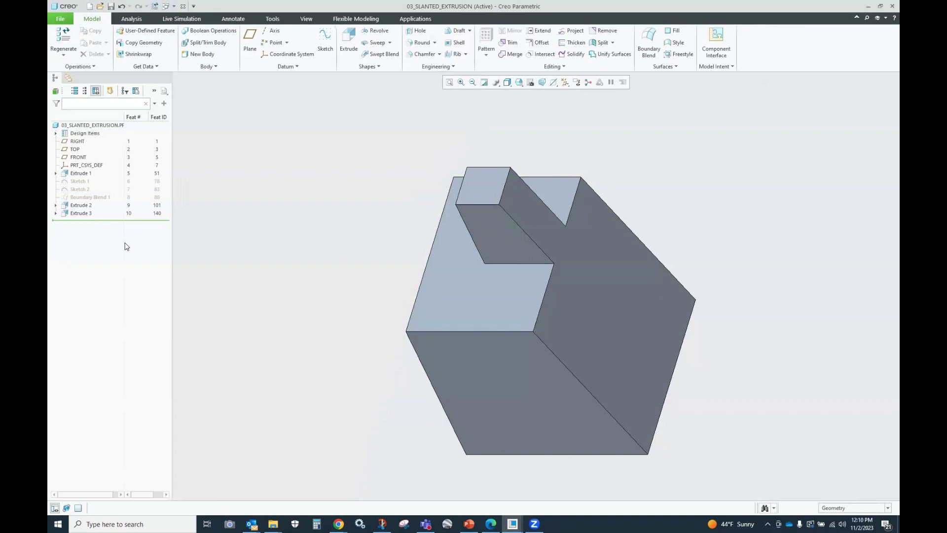
# Open the triangular cut's definition, inspect its section and depth, and close it
pyautogui.click(83, 213)
pyautogui.click(91, 173)
pyautogui.moveTo(418, 244); pyautogui.dragTo(402, 220, button='middle')
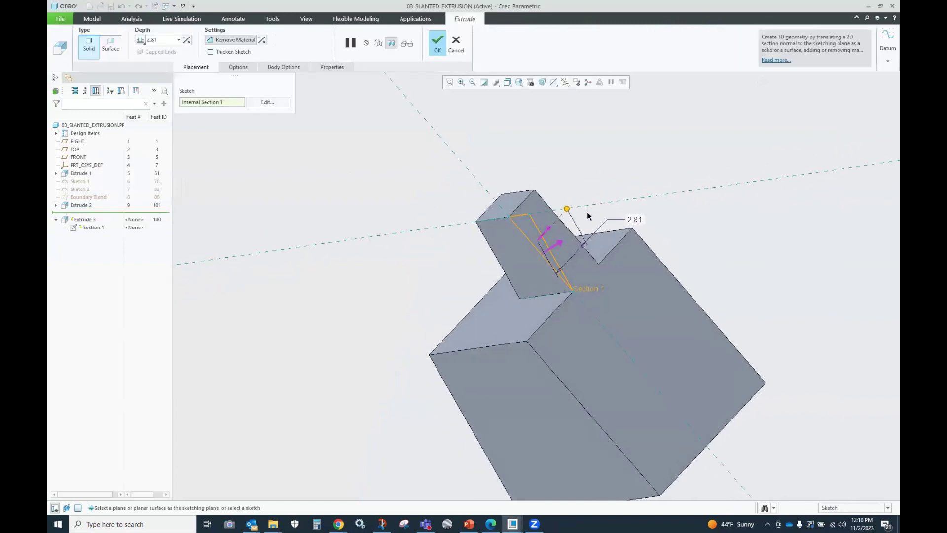
pyautogui.click(438, 44)
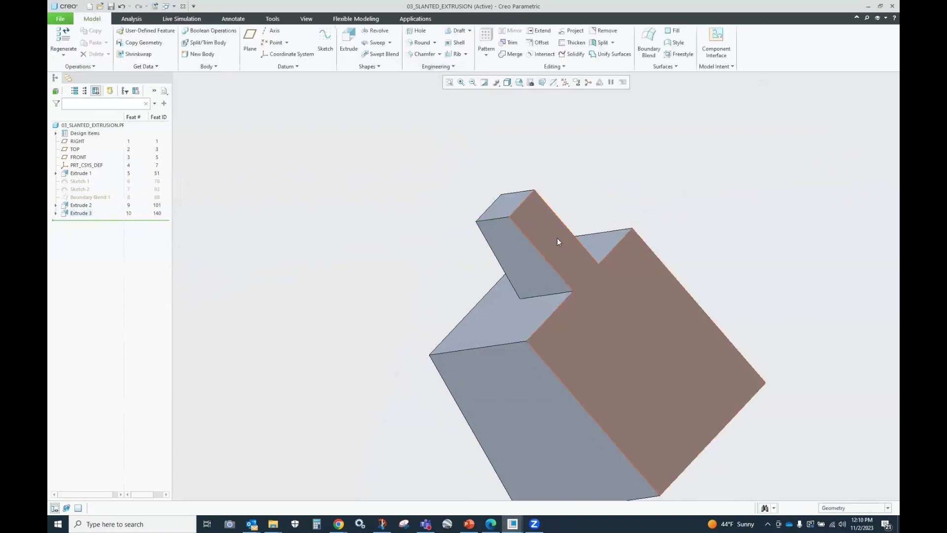
# Edit the boss's dimensions by extending its rectangle toward the back edge to about 3.74 long, about 1.84 from that edge
pyautogui.click(80, 205)
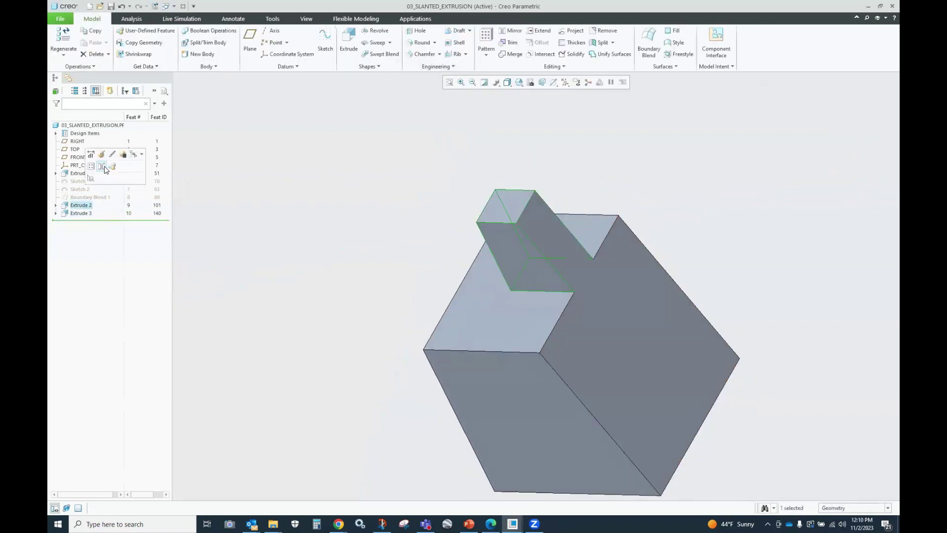
pyautogui.click(105, 170)
pyautogui.moveTo(597, 257); pyautogui.dragTo(607, 241)
pyautogui.moveTo(572, 244); pyautogui.dragTo(554, 242, button='middle')
pyautogui.scroll(-2, 553, 202)
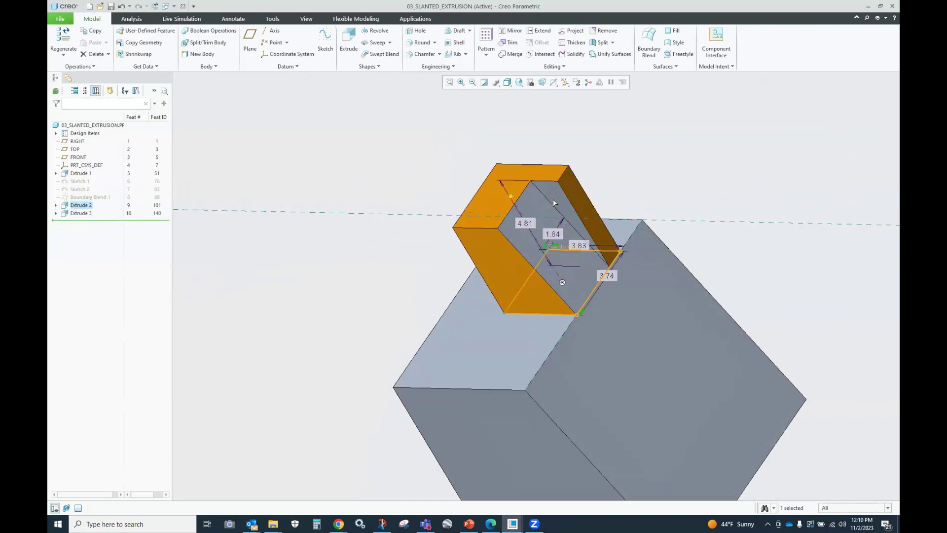
pyautogui.scroll(-2, 551, 205)
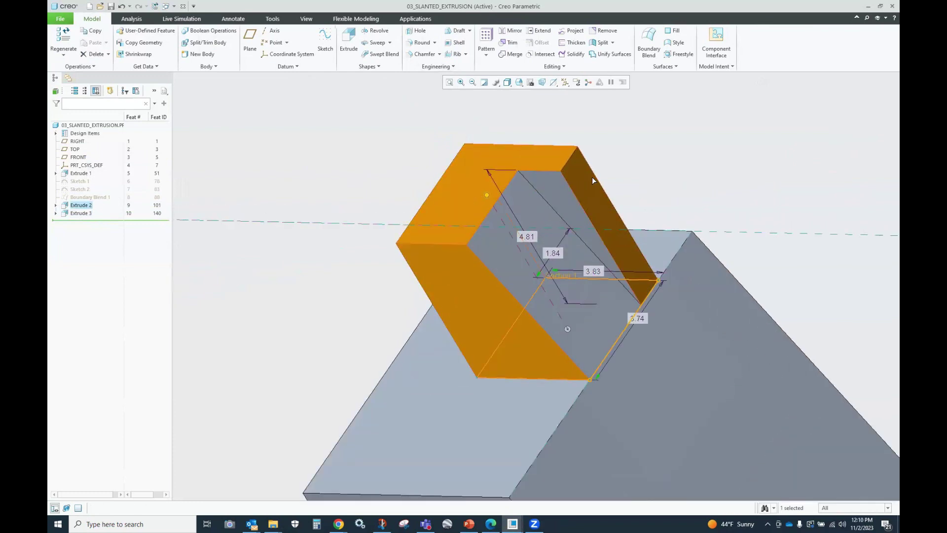
pyautogui.scroll(2, 591, 175)
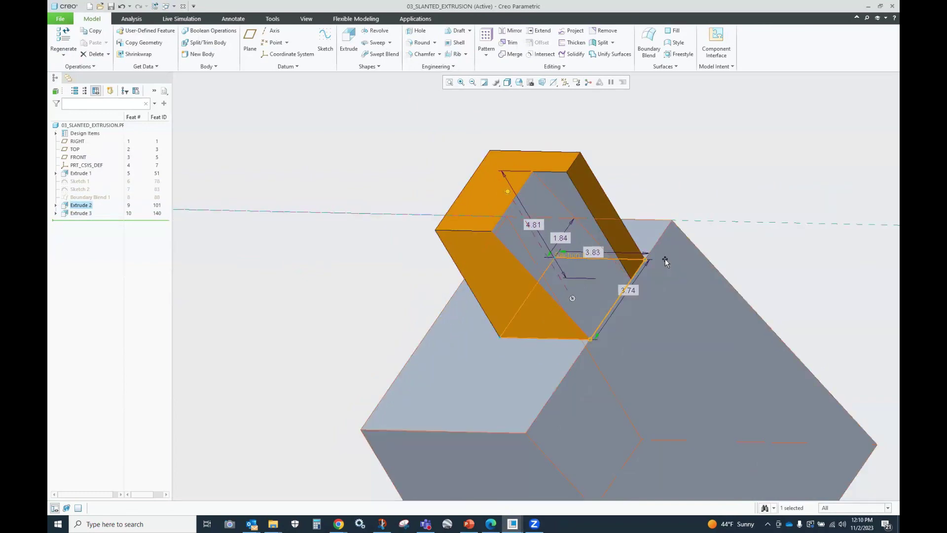
pyautogui.click(633, 158)
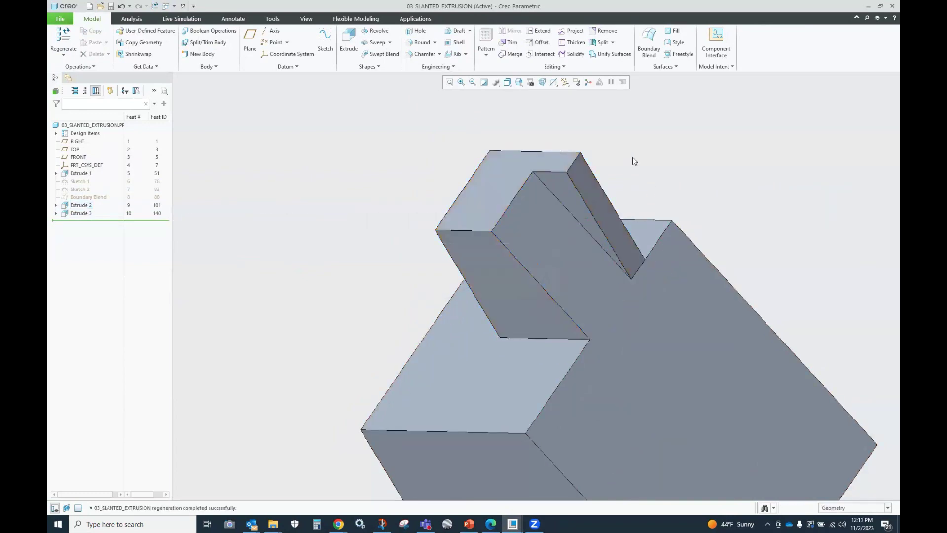
# Redefine the triangular cut so its depth runs To Reference, using the boss's back face
pyautogui.click(81, 213)
pyautogui.click(99, 165)
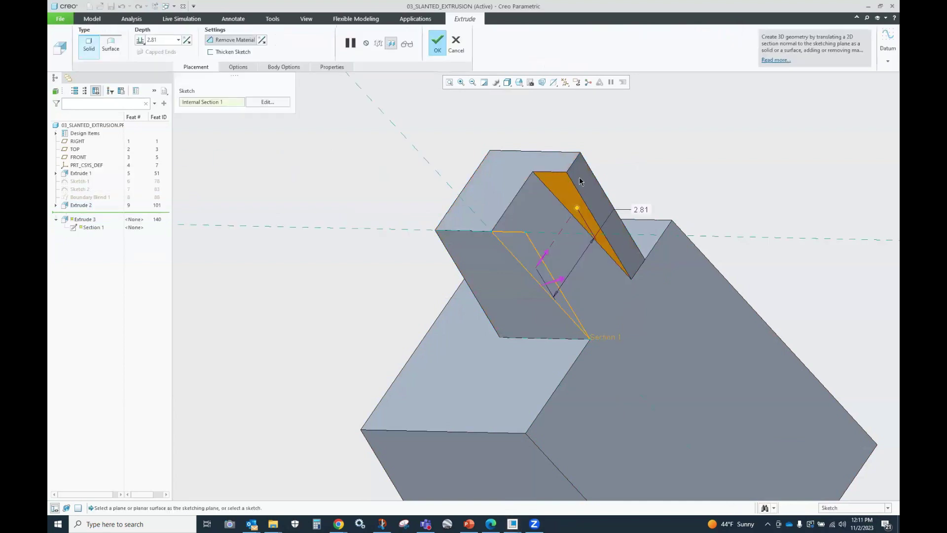
pyautogui.rightClick(577, 209)
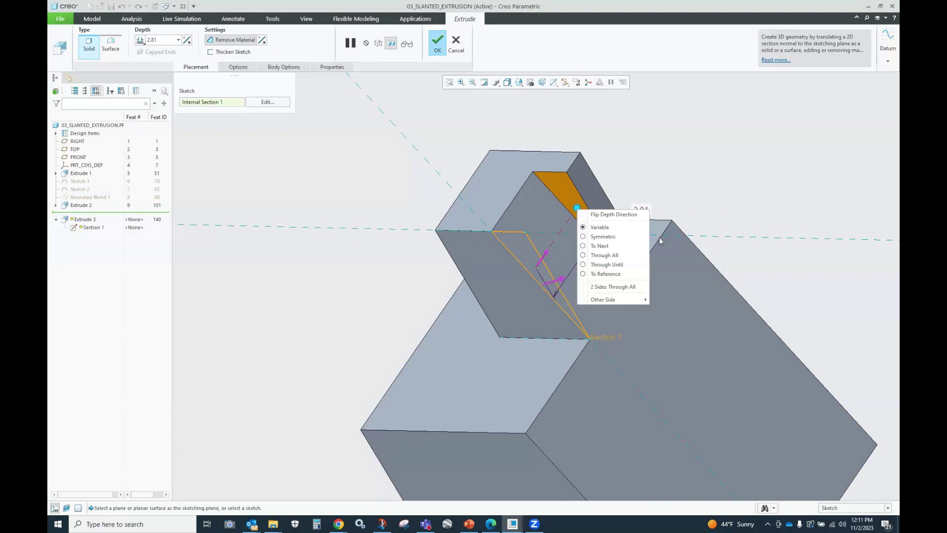
pyautogui.click(585, 274)
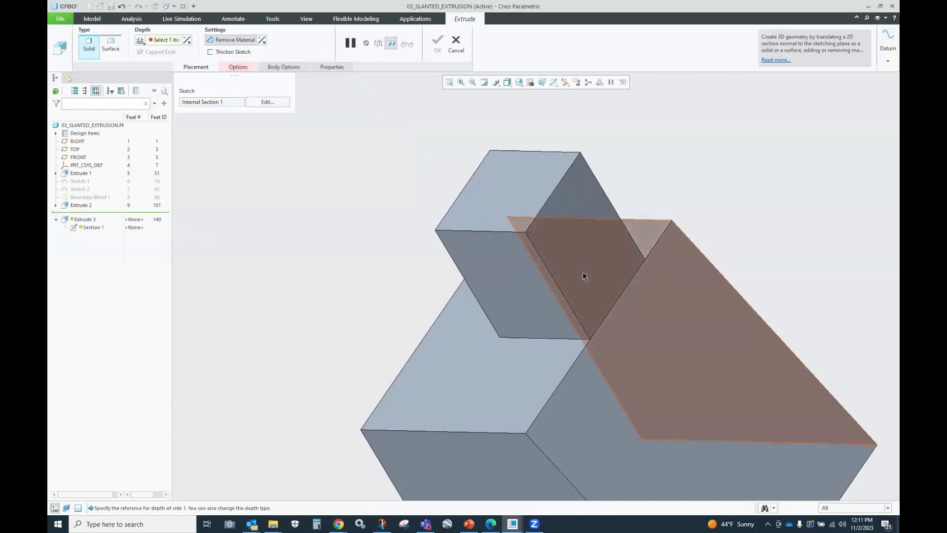
pyautogui.click(587, 183)
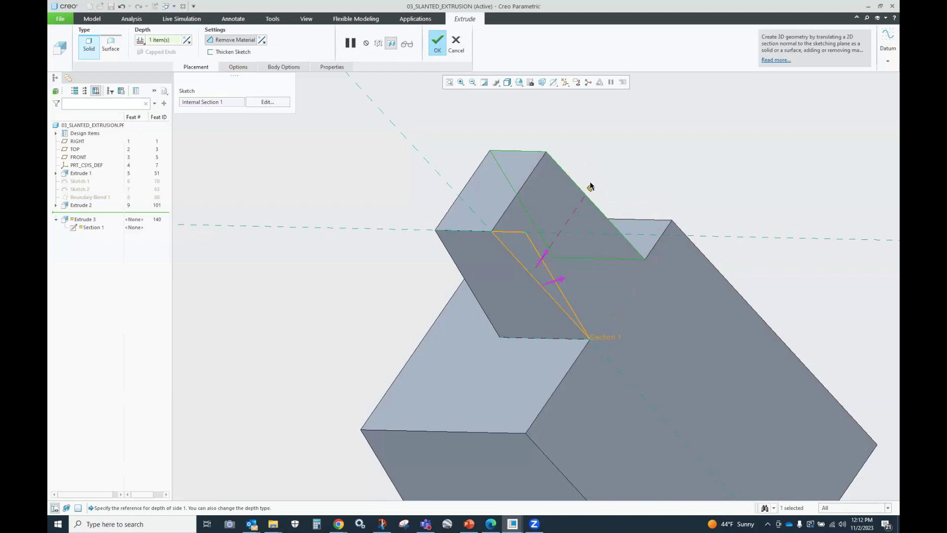
# Switch the cut's first-side depth to Variable and extend it to about 5.94, past the boss's back face
pyautogui.click(241, 69)
pyautogui.click(298, 107)
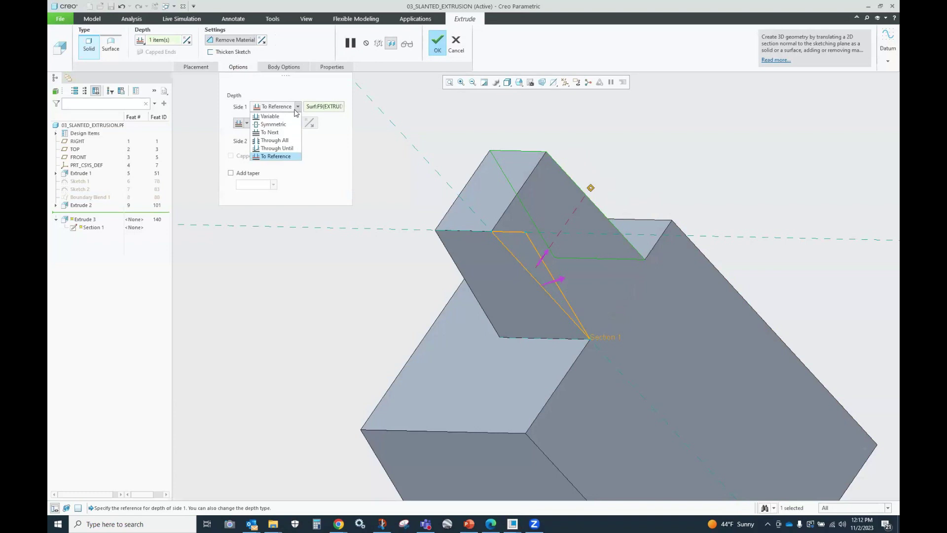
pyautogui.click(267, 116)
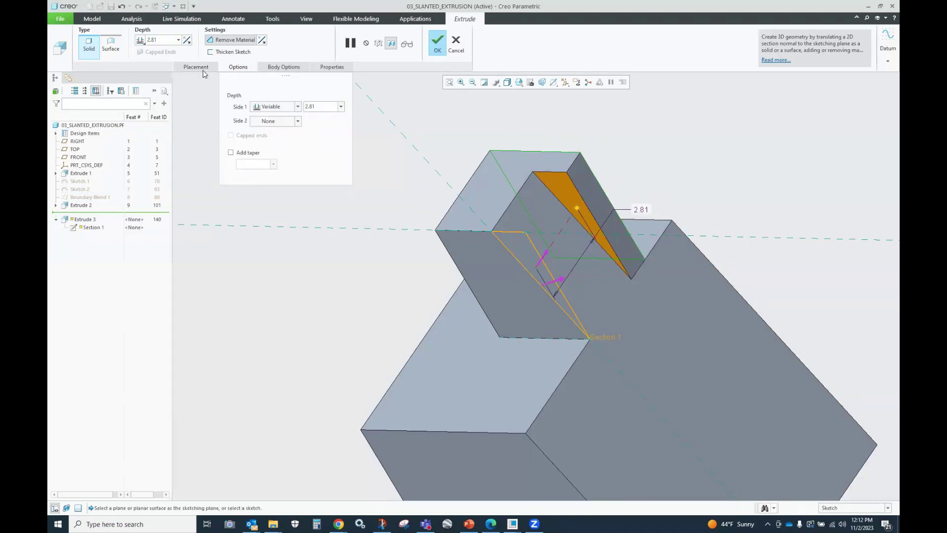
pyautogui.click(238, 68)
pyautogui.moveTo(577, 208); pyautogui.dragTo(628, 147)
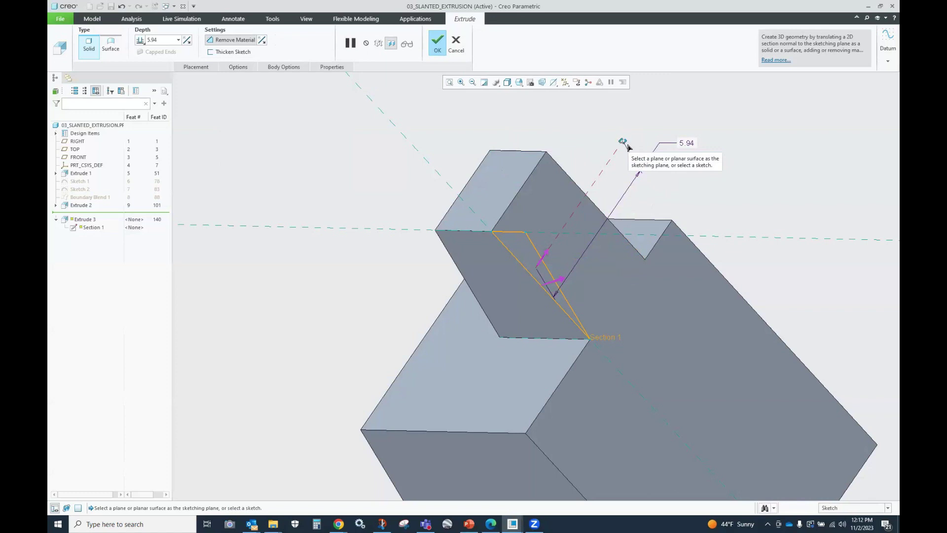
# Snap the cut's depth to the boss's back face, switch it back to Variable, and snap it to that face again
pyautogui.keyDown('shift'); pyautogui.moveTo(629, 148); pyautogui.dragTo(582, 198); pyautogui.keyUp('shift')
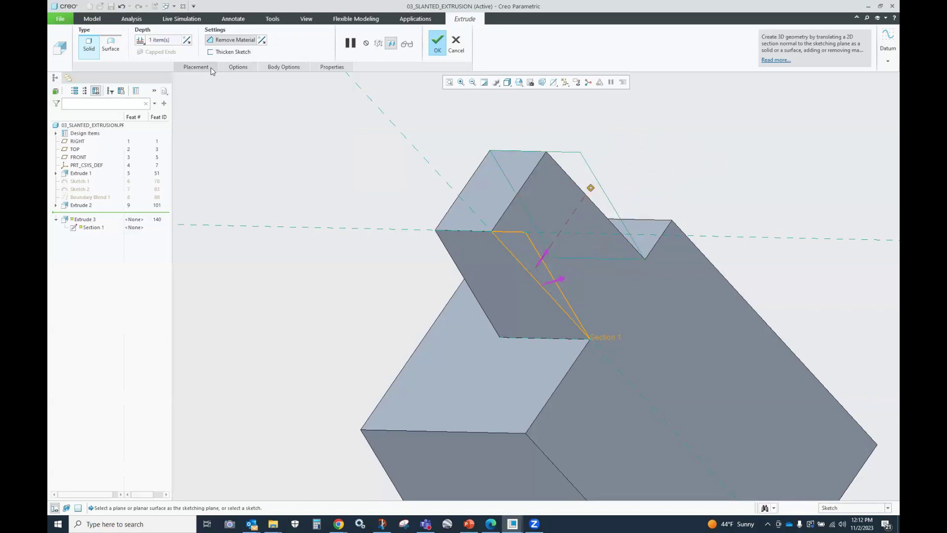
pyautogui.click(249, 67)
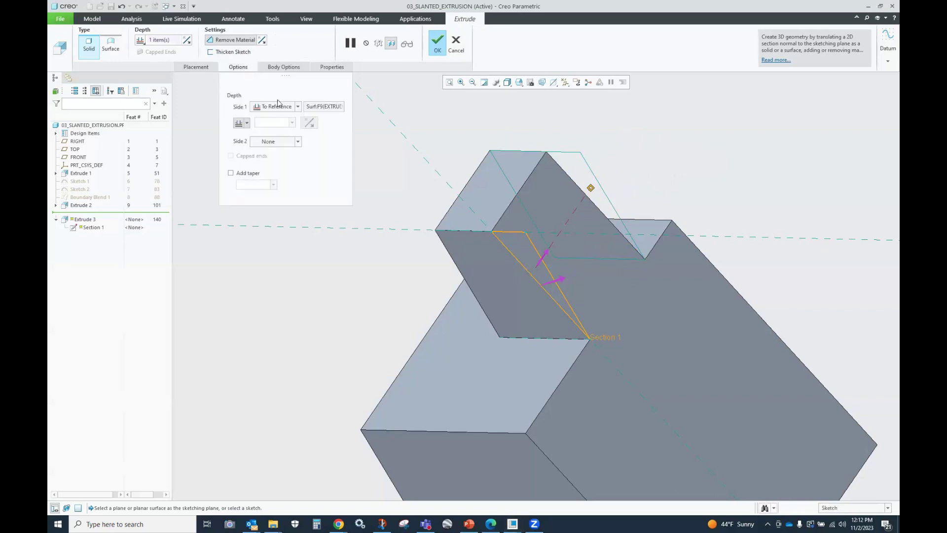
pyautogui.click(299, 107)
pyautogui.click(288, 119)
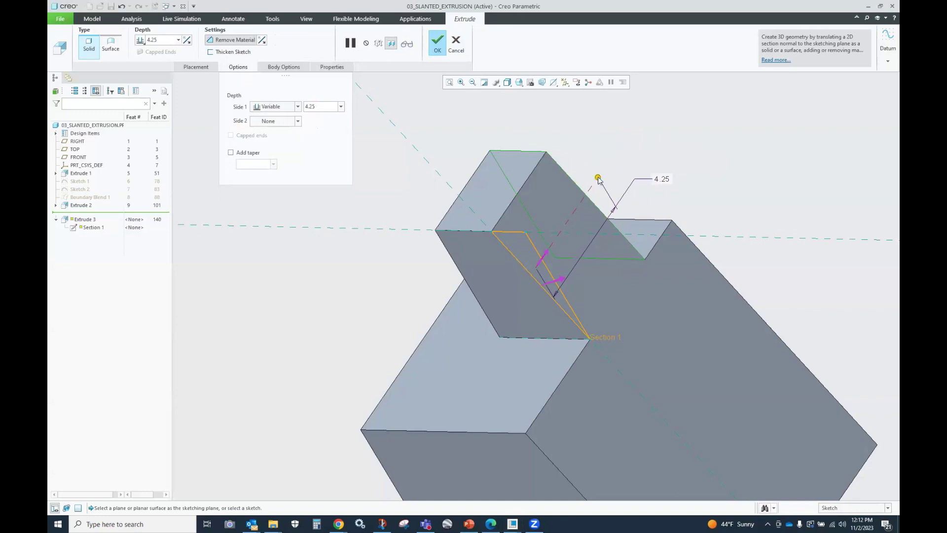
pyautogui.moveTo(627, 143); pyautogui.dragTo(590, 188)
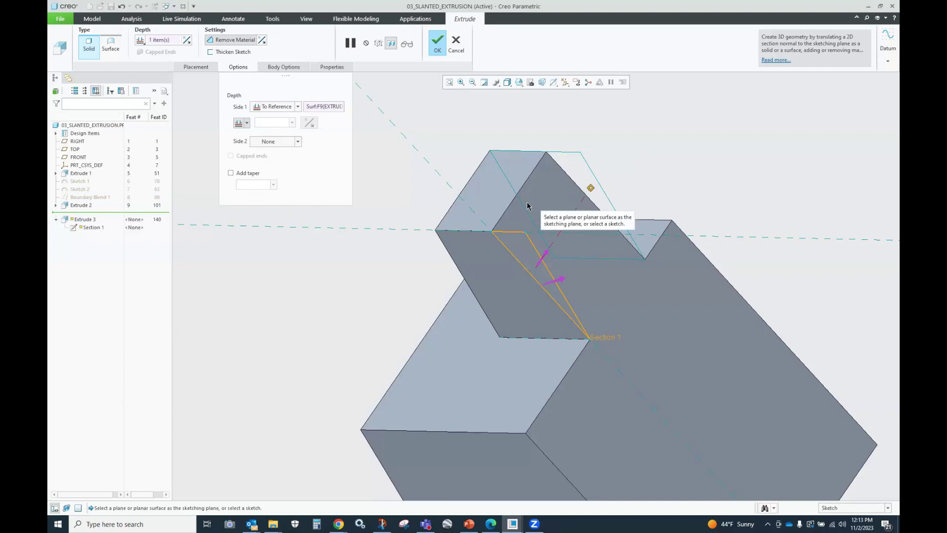
# Examine the depth options for the cut's first side and the shape of the cut preview on the boss
pyautogui.scroll(3, 528, 205)
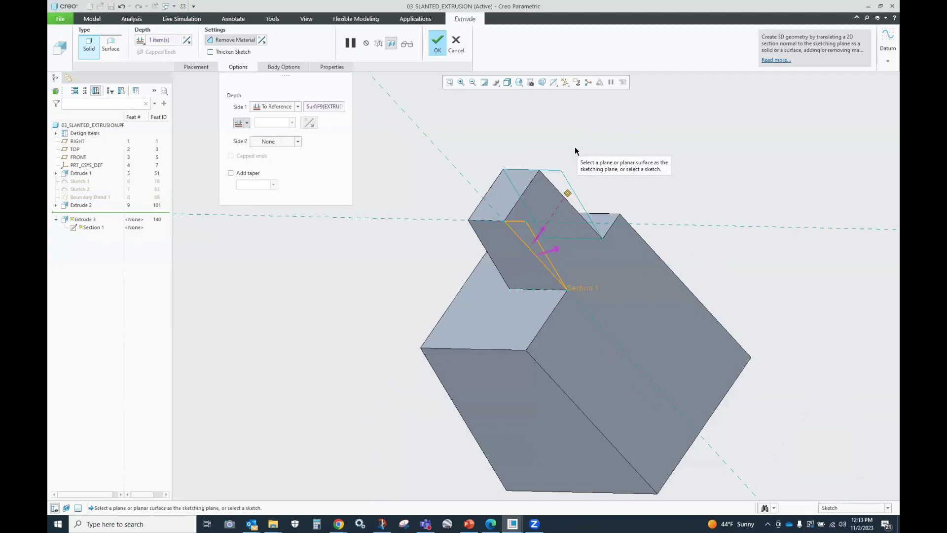
pyautogui.click(298, 107)
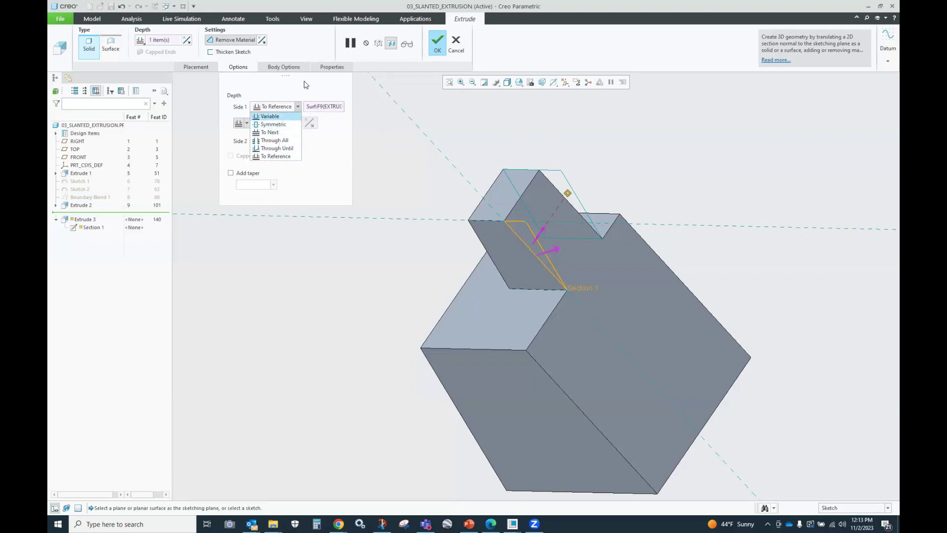
pyautogui.click(249, 69)
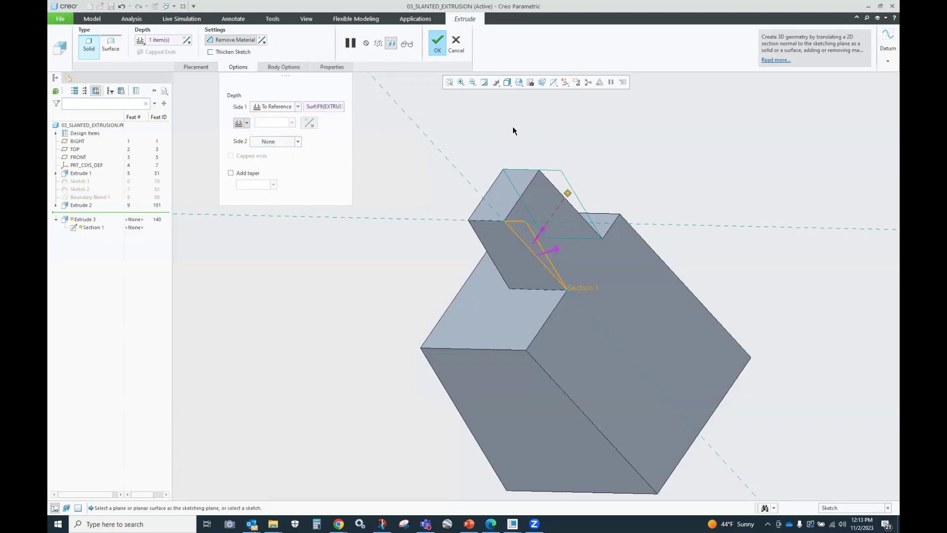
pyautogui.scroll(-3, 609, 226)
pyautogui.moveTo(598, 218); pyautogui.dragTo(615, 212, button='middle')
pyautogui.scroll(1, 628, 203)
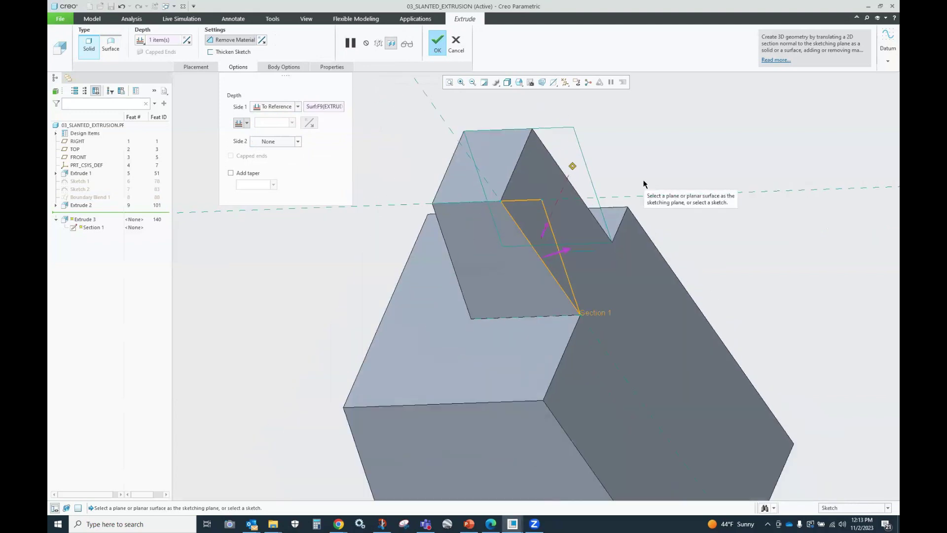
# Reduce the cut's section to its single diagonal line by deleting the other two triangle sides, and accept the cut
pyautogui.click(207, 72)
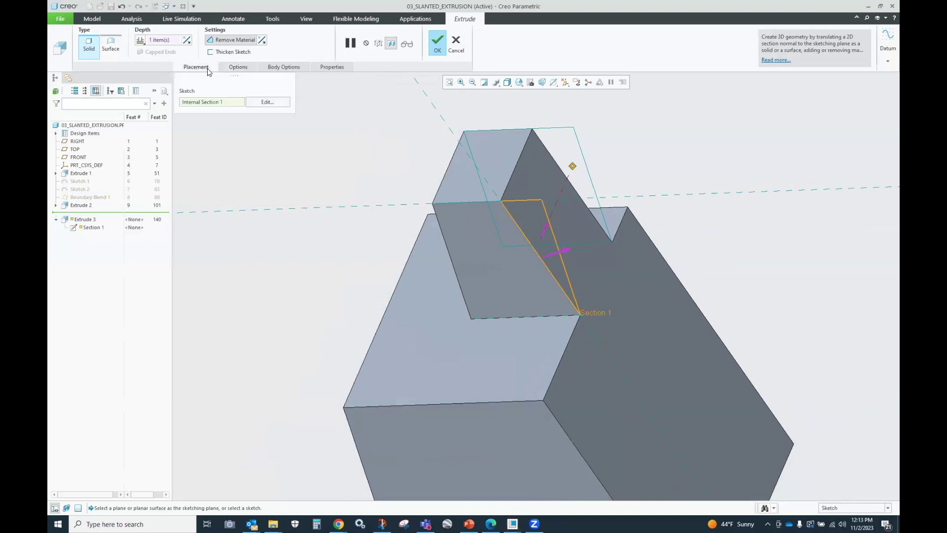
pyautogui.click(263, 102)
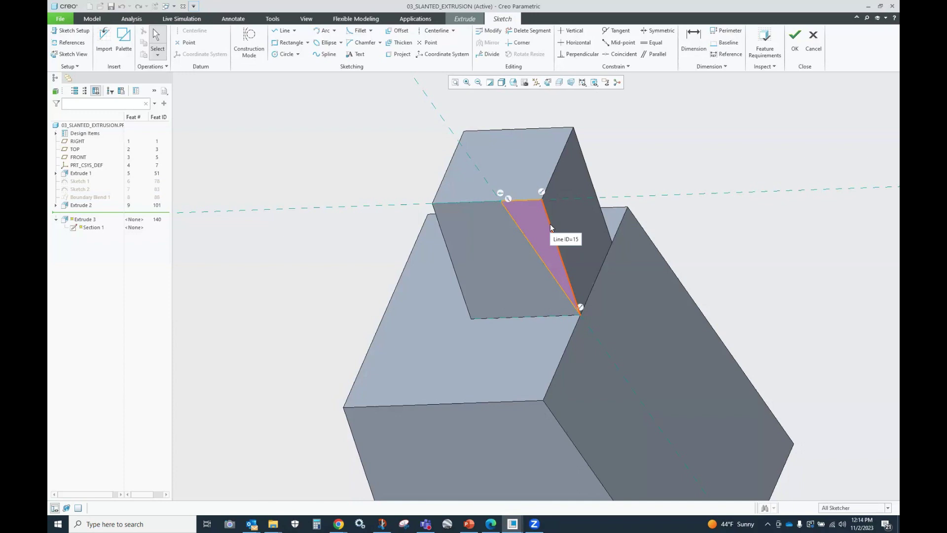
pyautogui.click(528, 31)
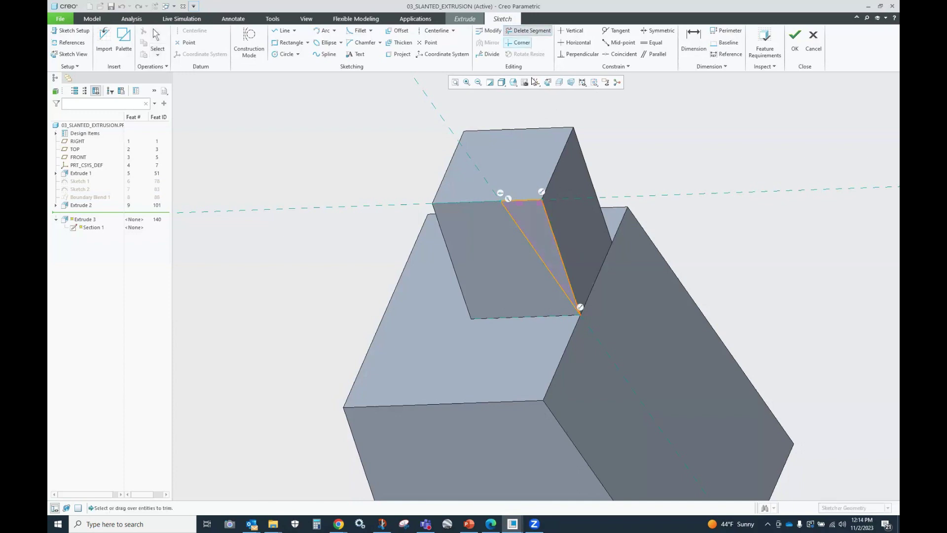
pyautogui.click(526, 197)
pyautogui.click(547, 217)
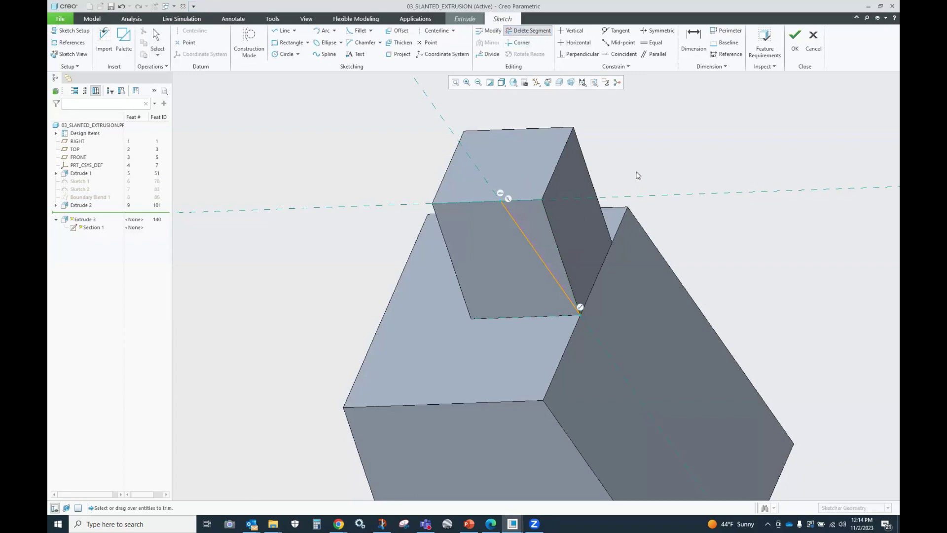
pyautogui.middleClick(637, 171)
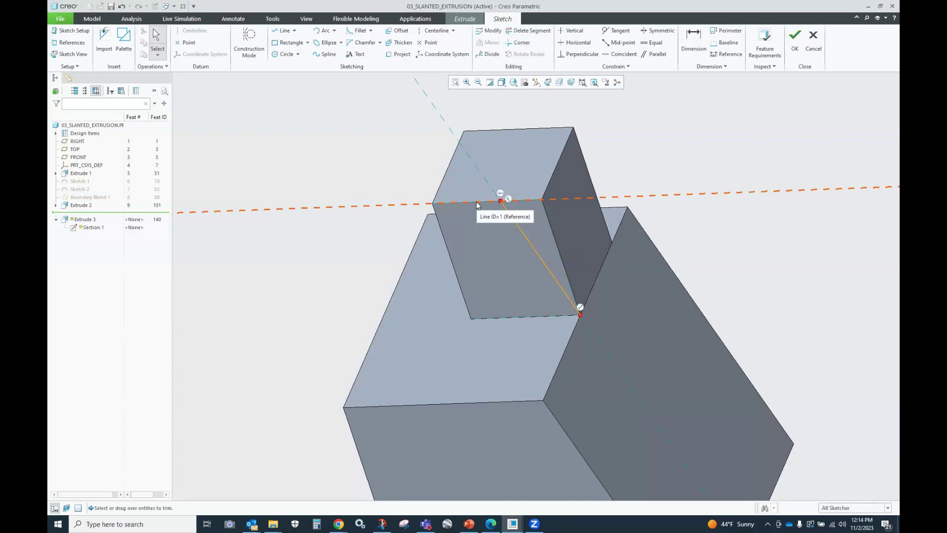
pyautogui.click(794, 38)
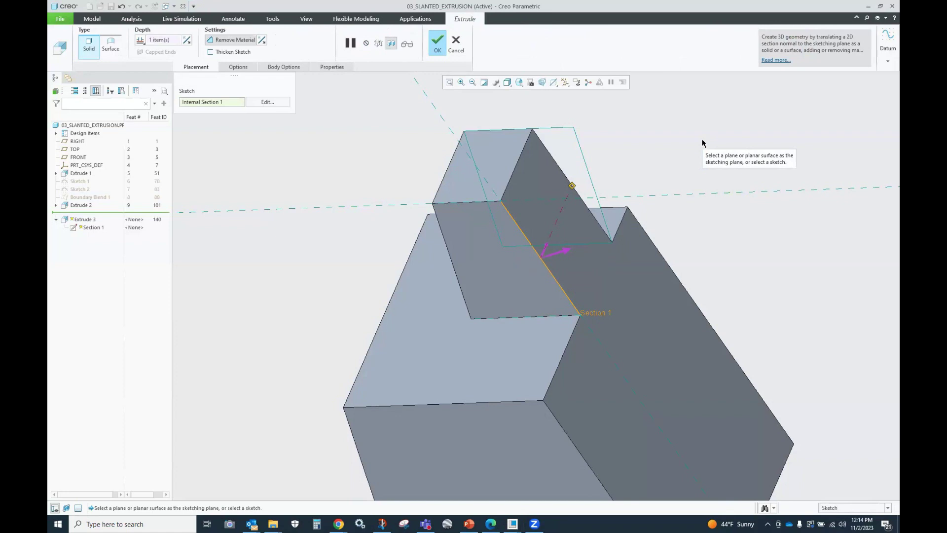
pyautogui.click(438, 43)
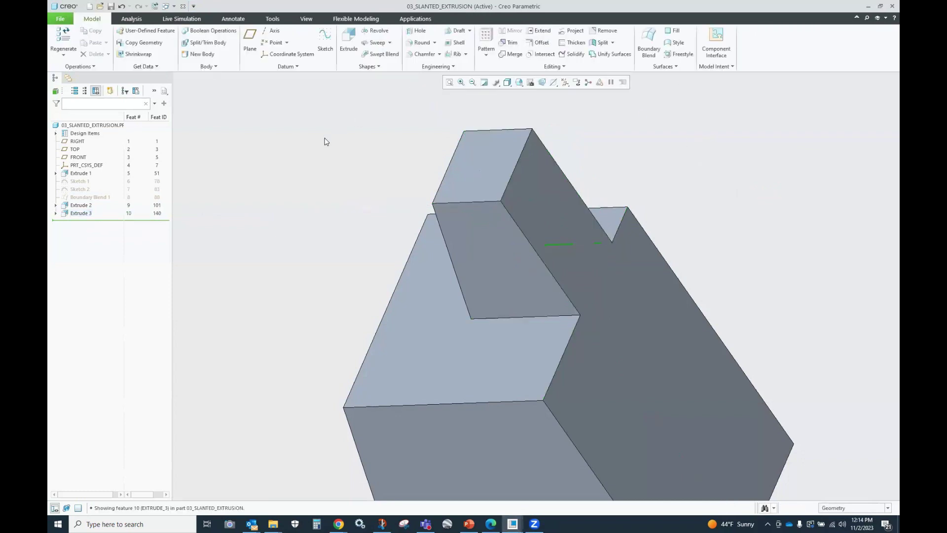
# Delete the Extrude 3 cut that trims the boss
pyautogui.click(79, 214)
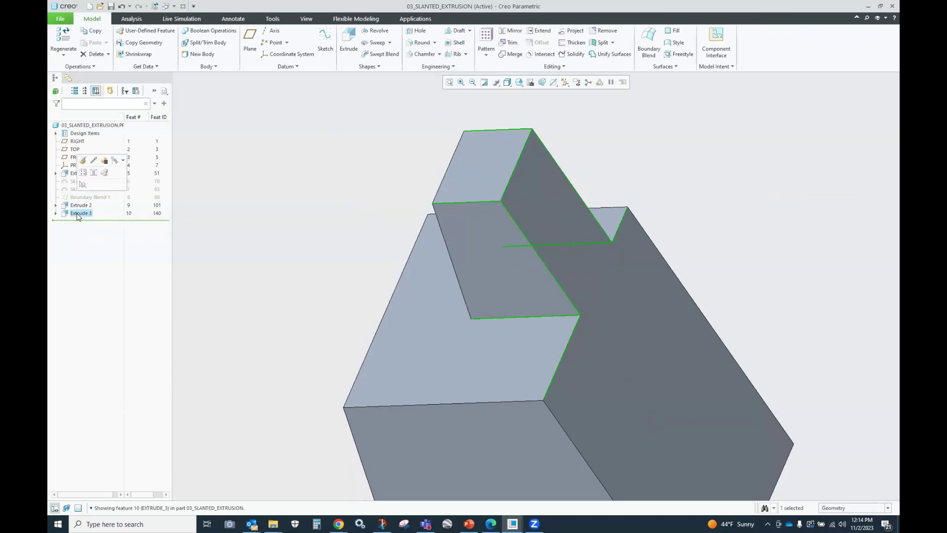
pyautogui.rightClick(77, 217)
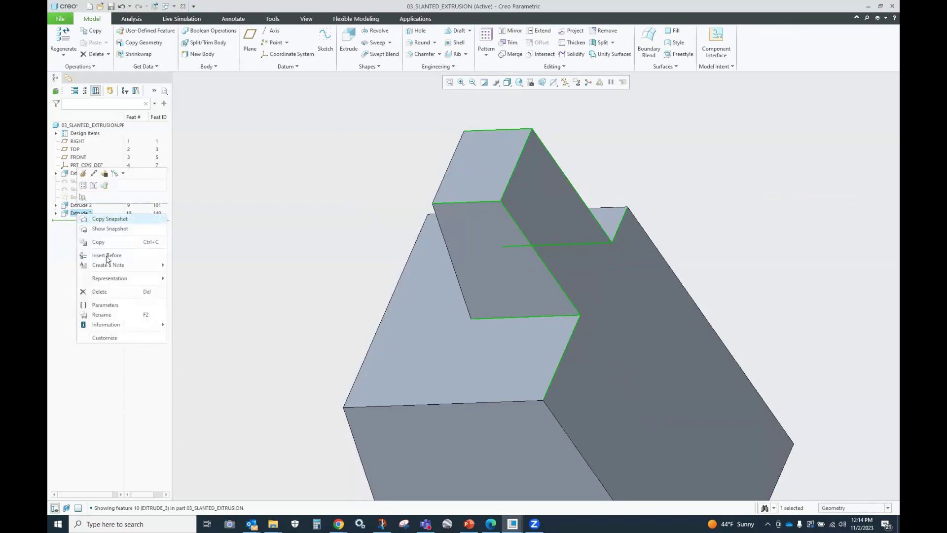
pyautogui.click(103, 292)
pyautogui.click(507, 282)
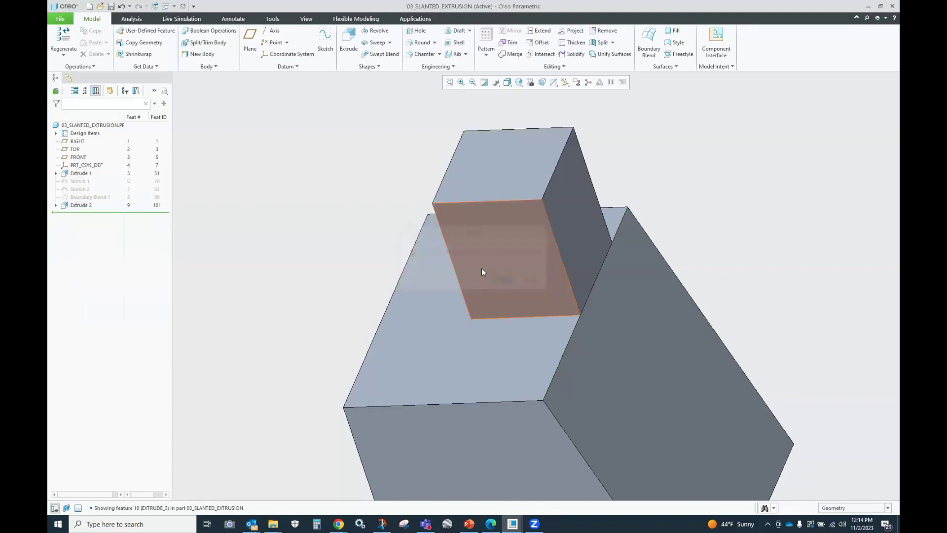
# Redefine the Extrude 2 boss with an open section by deleting the rectangle side on the slanted face's edge, and accept it
pyautogui.click(78, 205)
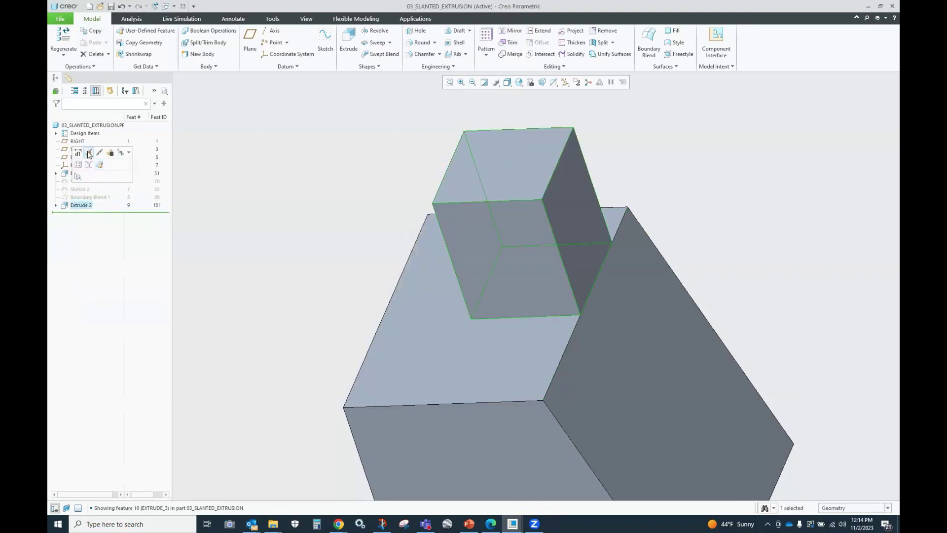
pyautogui.click(89, 155)
pyautogui.click(267, 102)
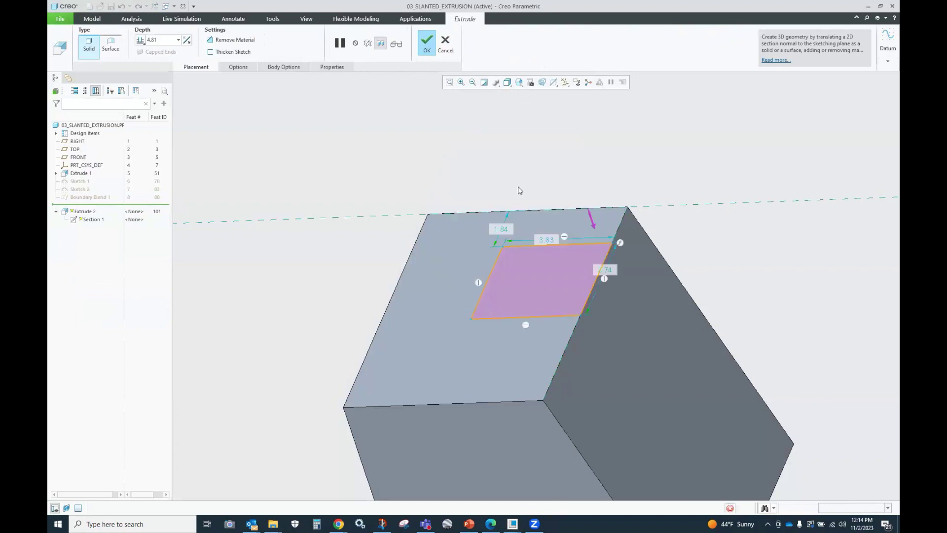
pyautogui.click(605, 262)
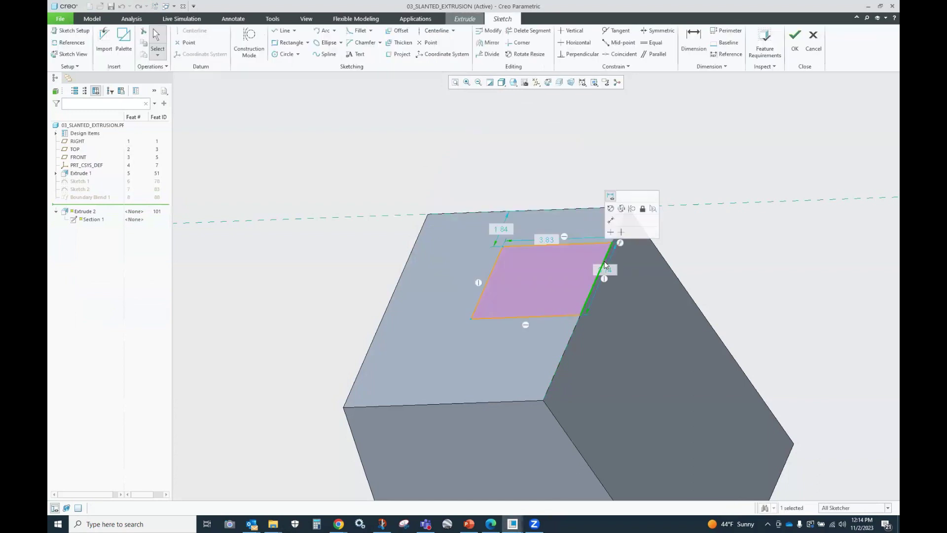
pyautogui.press('Delete')
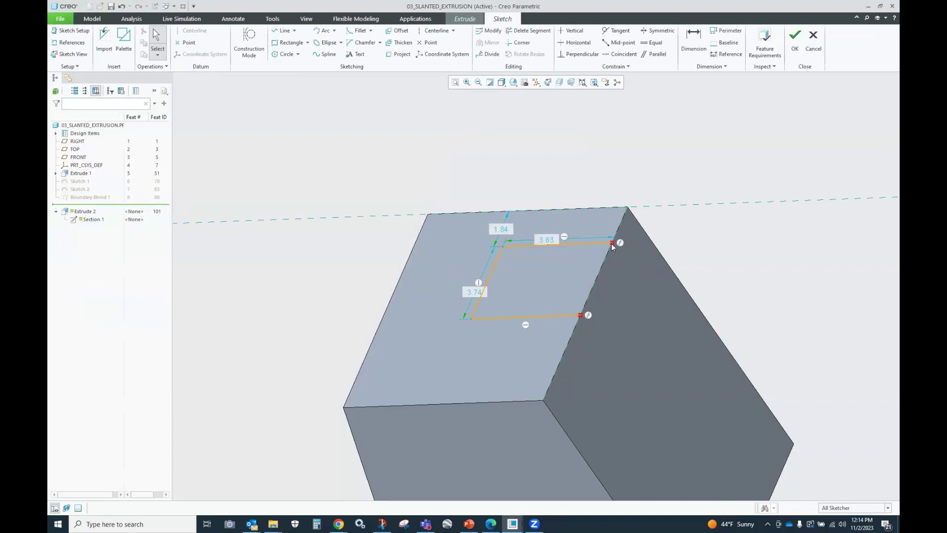
pyautogui.click(795, 42)
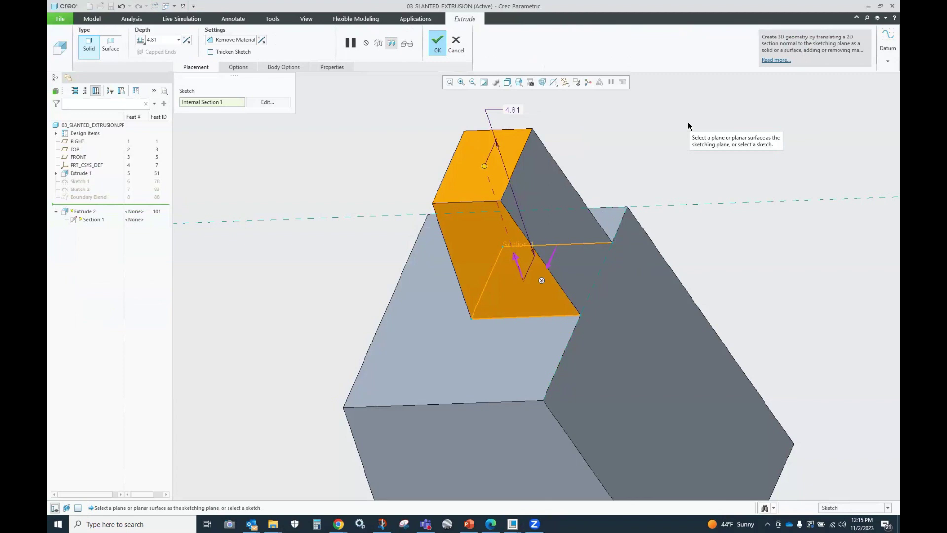
pyautogui.click(437, 42)
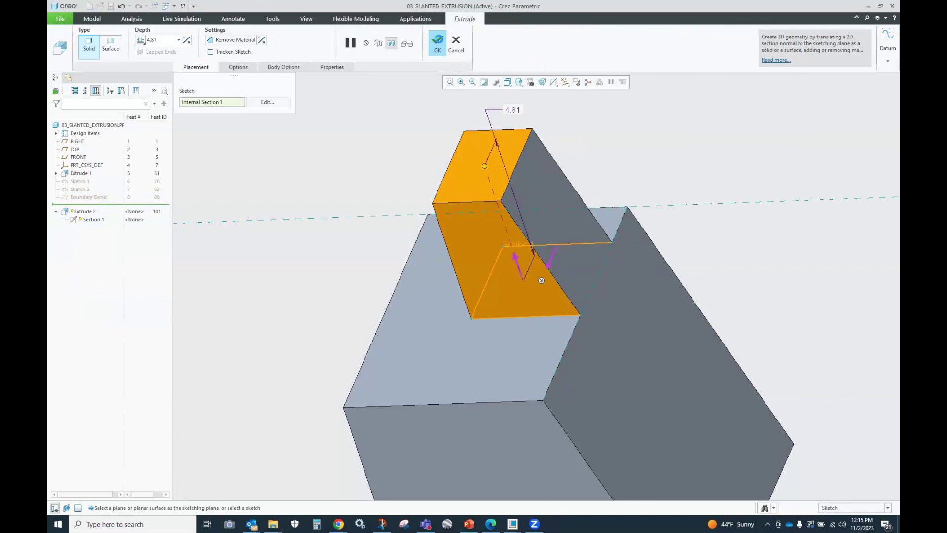
# Start an extrusion on the block's bottom face with a rectangle about 11.94 by 3.72, reaching out past the slanted face
pyautogui.click(583, 184)
pyautogui.scroll(2, 458, 138)
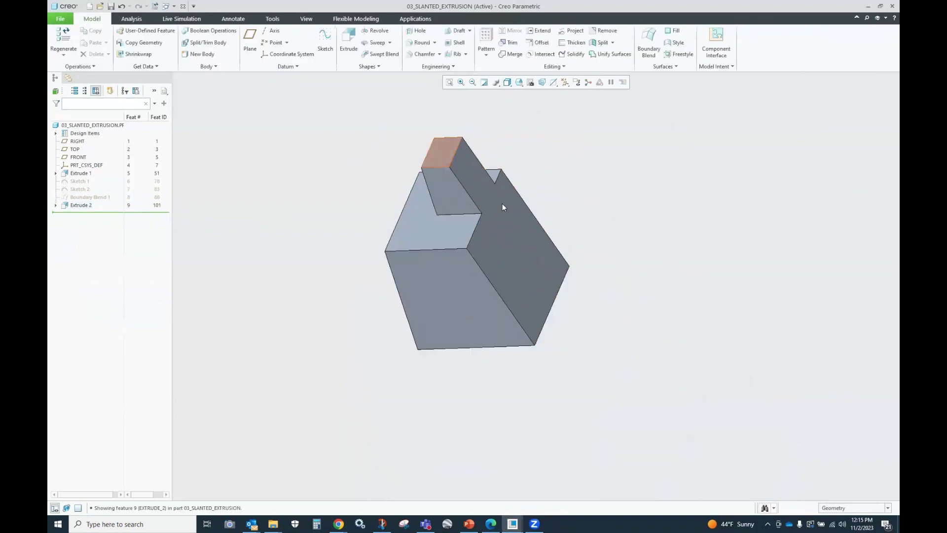
pyautogui.scroll(-2, 534, 249)
pyautogui.click(557, 319)
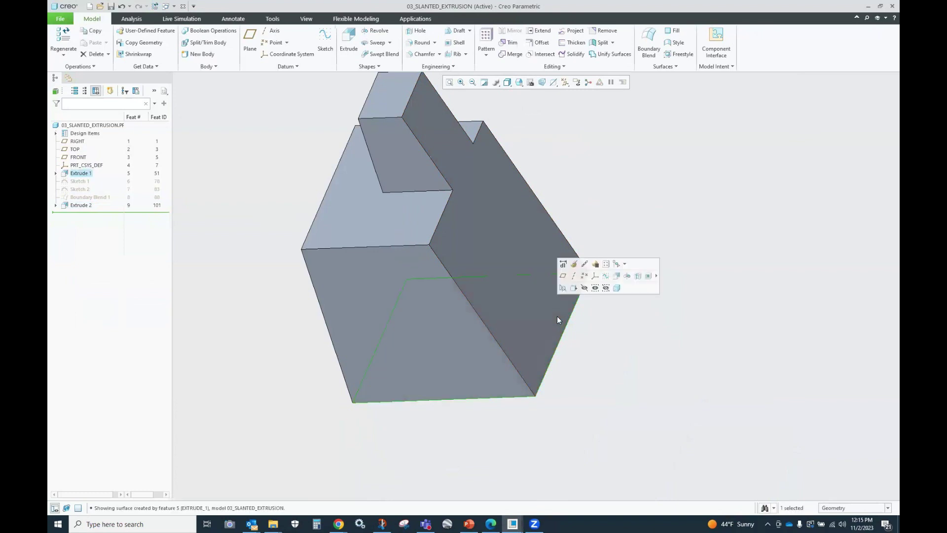
pyautogui.click(617, 276)
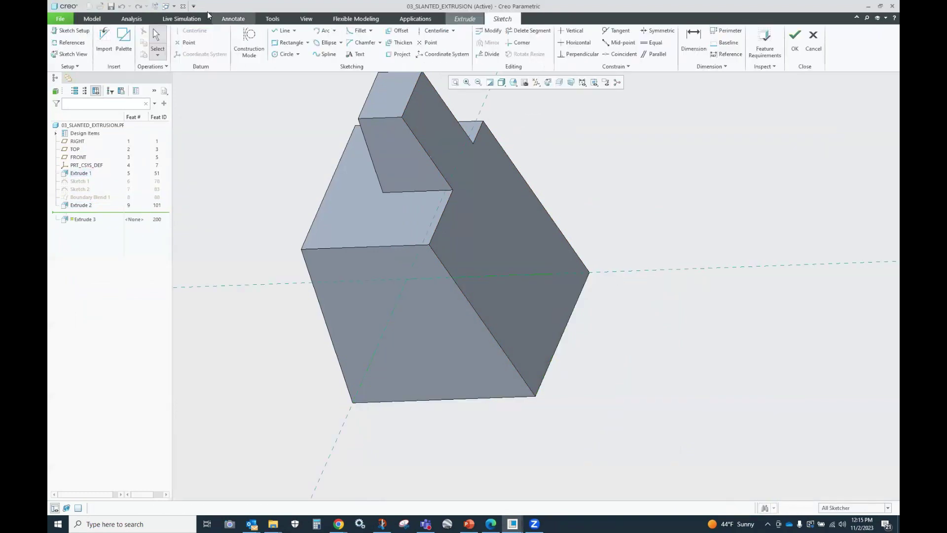
pyautogui.click(286, 43)
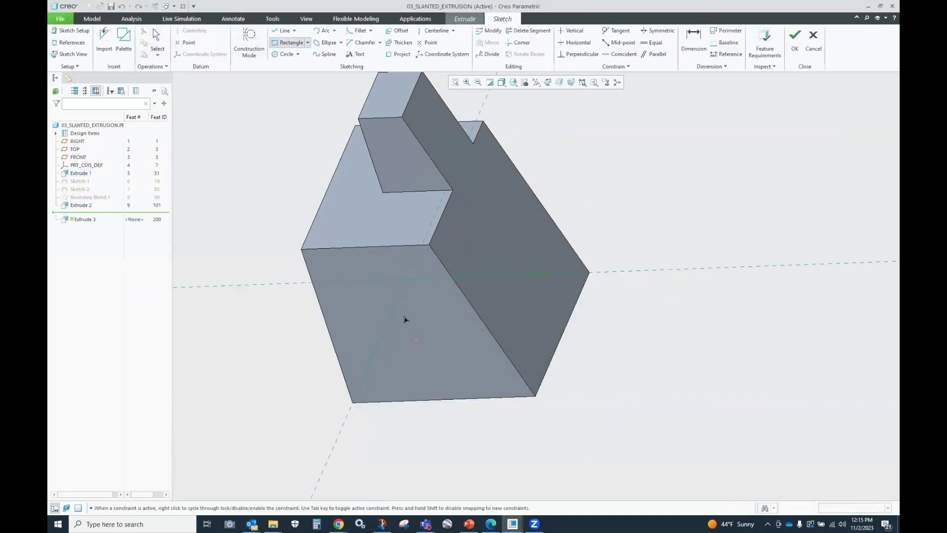
pyautogui.click(641, 355)
pyautogui.moveTo(651, 373)
pyautogui.mouseDown(button='middle')
pyautogui.moveTo(662, 358)
pyautogui.moveTo(433, 363)
pyautogui.mouseUp(button='middle')
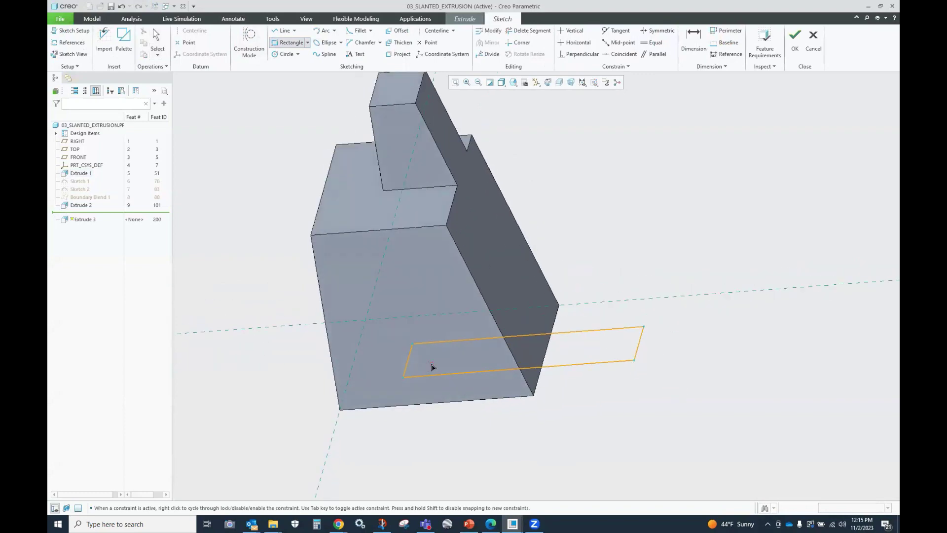
pyautogui.click(795, 40)
# Extrude the rectangle upward about 7.34 as solid material and accept the new block
pyautogui.click(526, 366)
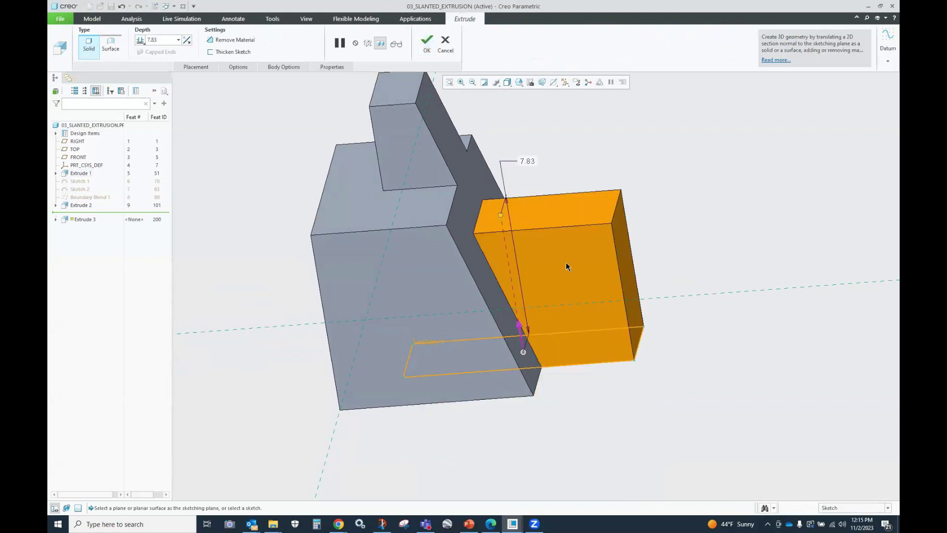
pyautogui.moveTo(503, 225); pyautogui.dragTo(503, 227)
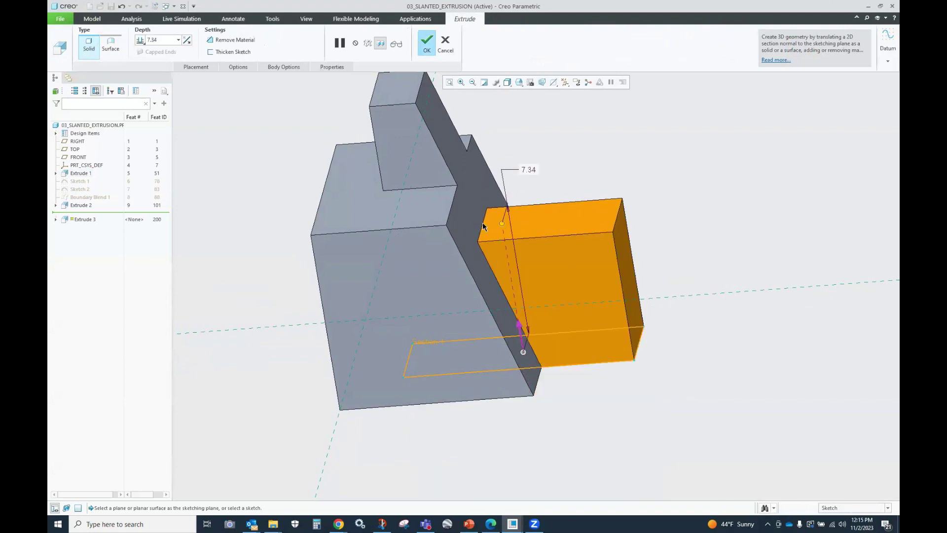
pyautogui.click(425, 43)
# Edit the new block's dimensions by moving its inner corner outward, making the rectangle about 5.59 by 4.11, about 9.20 from the side reference
pyautogui.rightClick(91, 214)
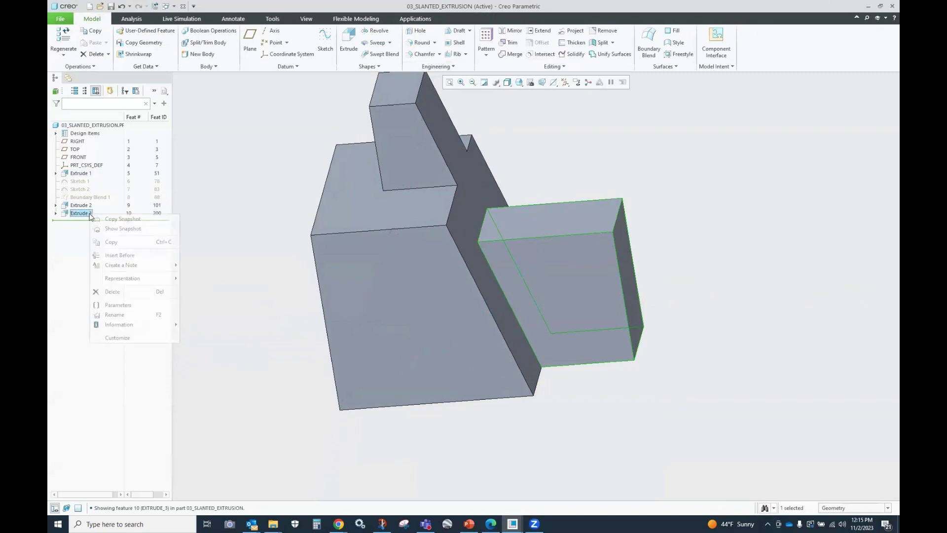
pyautogui.click(106, 176)
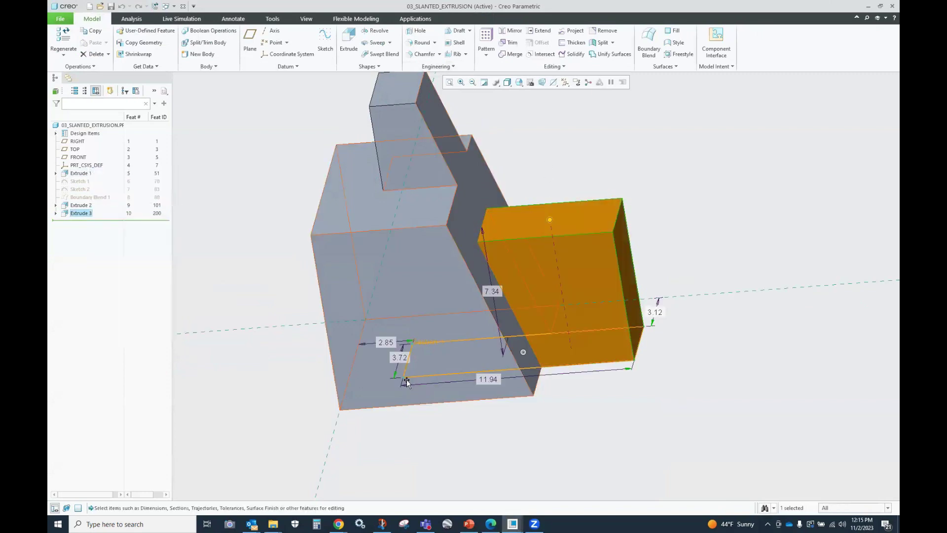
pyautogui.moveTo(499, 379); pyautogui.dragTo(526, 375)
pyautogui.moveTo(499, 356); pyautogui.dragTo(494, 366, button='middle')
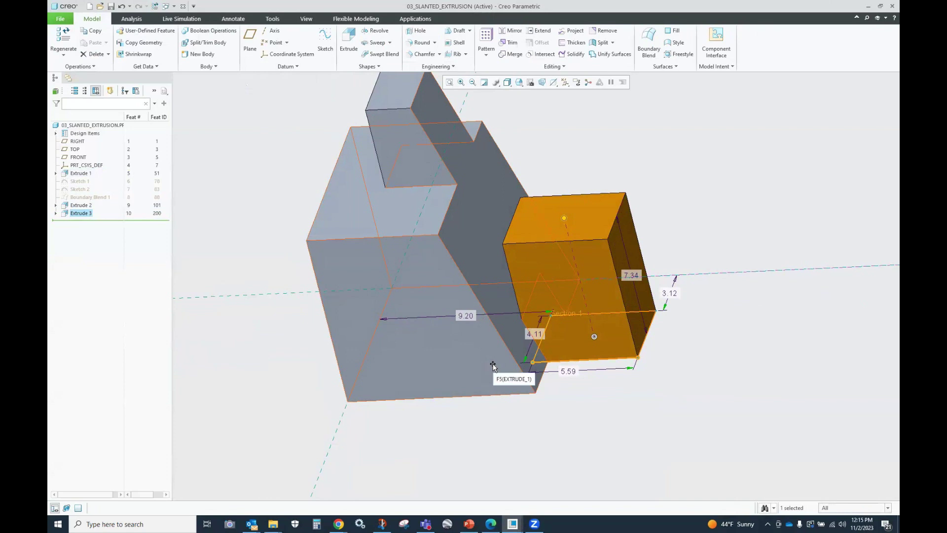
pyautogui.rightClick(88, 214)
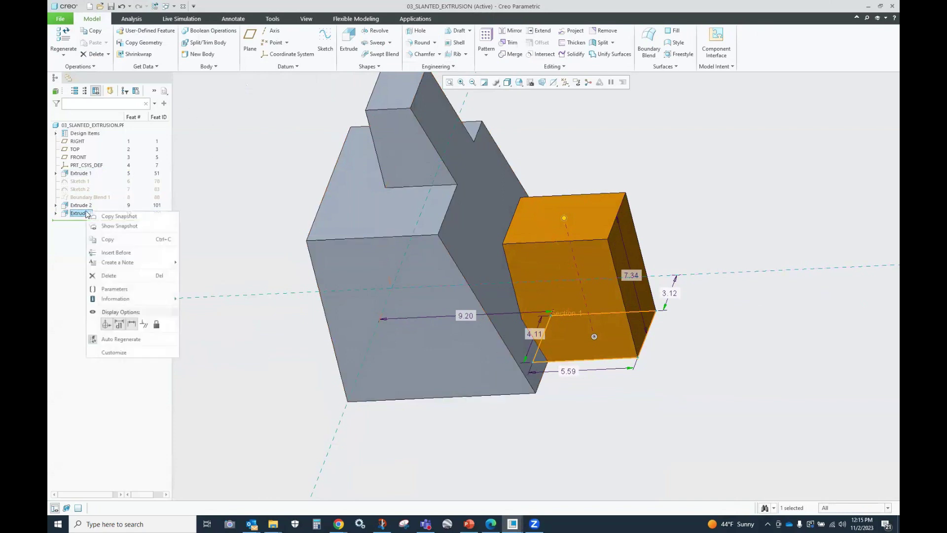
# Redefine the section of Extrude 3, adding the block's bottom edge on the slanted face as a sketch reference
pyautogui.click(94, 172)
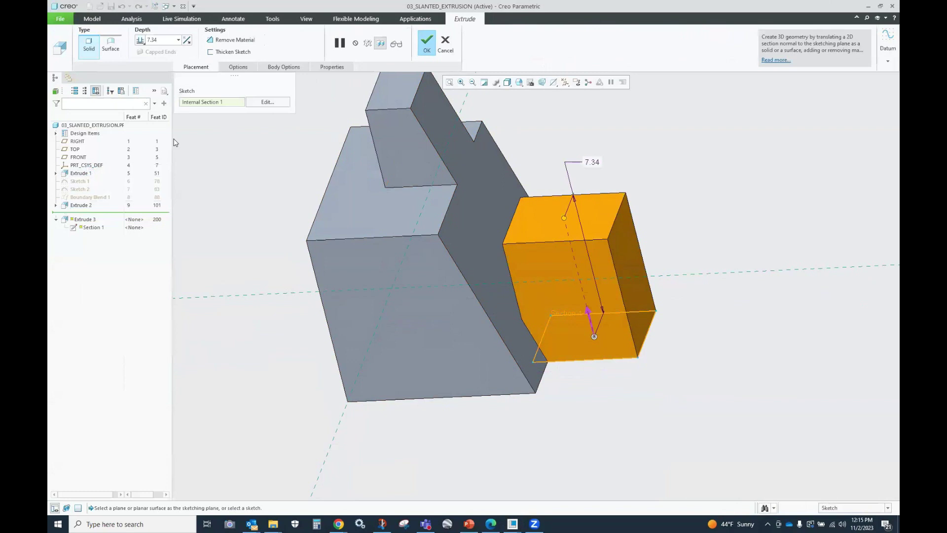
pyautogui.click(274, 100)
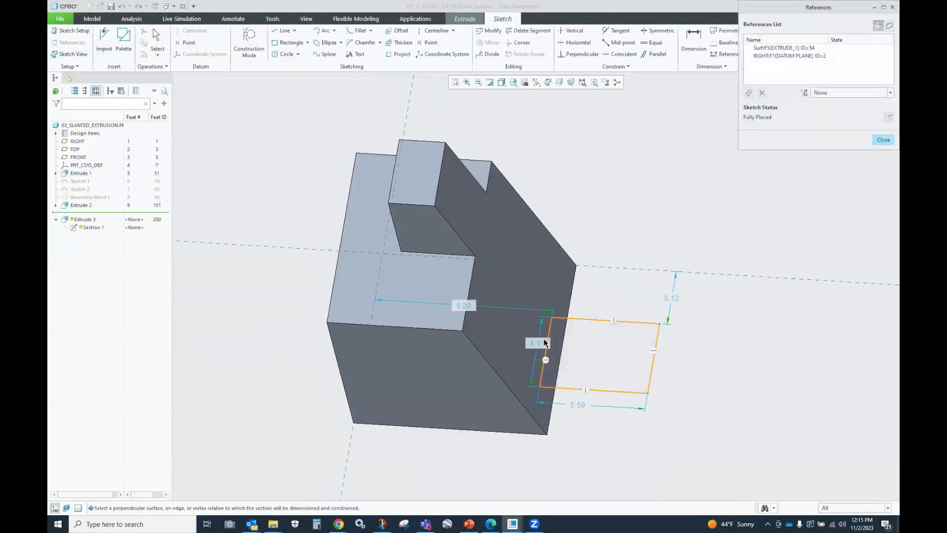
pyautogui.click(564, 339)
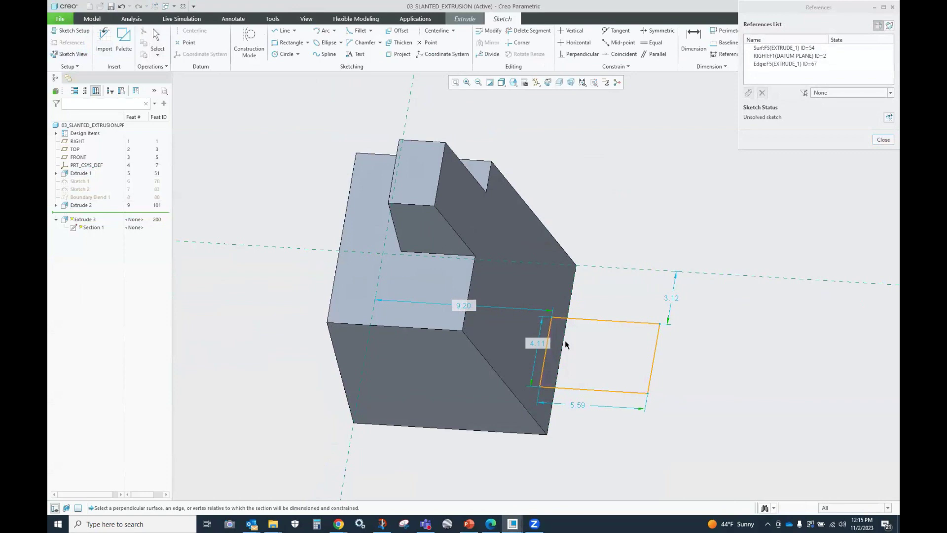
pyautogui.click(883, 140)
# Delete the rectangle's segments on the block side of the reference edge, leaving an open three-sided section ending on that edge
pyautogui.click(528, 31)
pyautogui.scroll(3, 562, 310)
pyautogui.moveTo(556, 339); pyautogui.dragTo(518, 383)
pyautogui.scroll(-3, 534, 271)
pyautogui.click(533, 381)
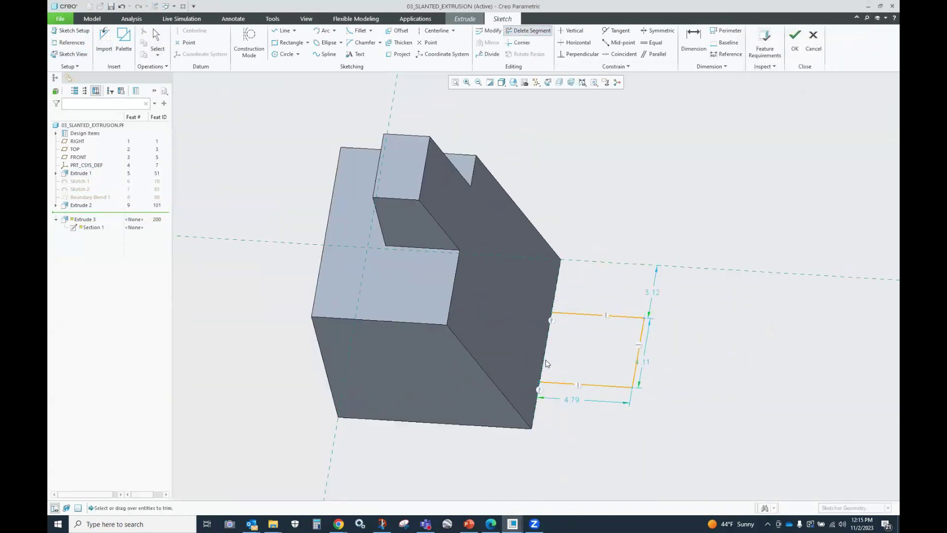
# Accept the open section and reduce the Extrude 3 depth to about 4.41
pyautogui.click(795, 39)
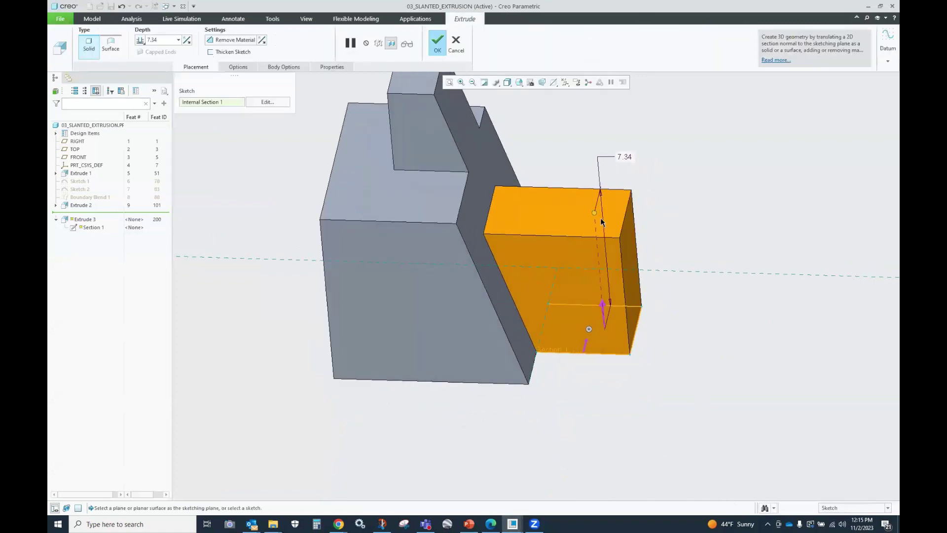
pyautogui.moveTo(595, 212); pyautogui.dragTo(549, 223)
pyautogui.moveTo(546, 224); pyautogui.dragTo(544, 237, button='middle')
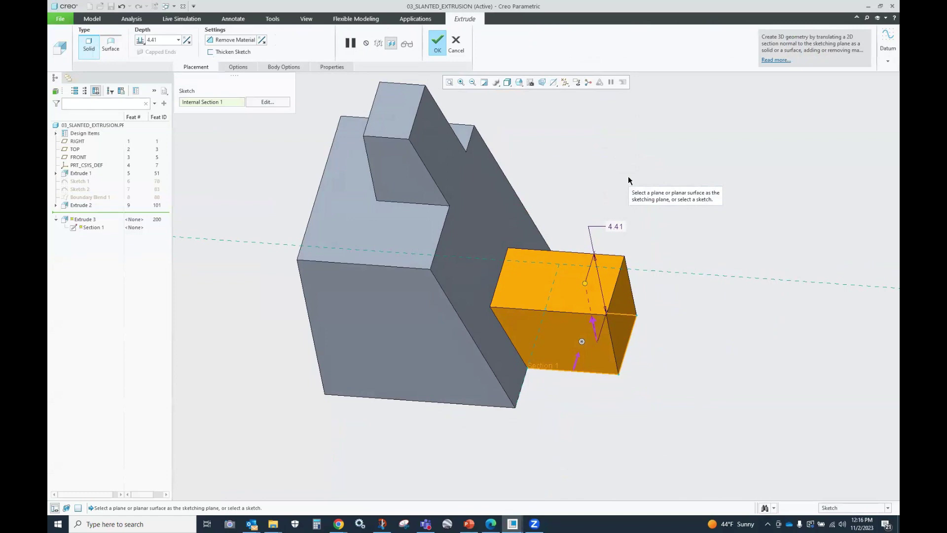
# Reopen the Extrude 3 section and dimension its outer side from the block's far bottom edge
pyautogui.click(274, 103)
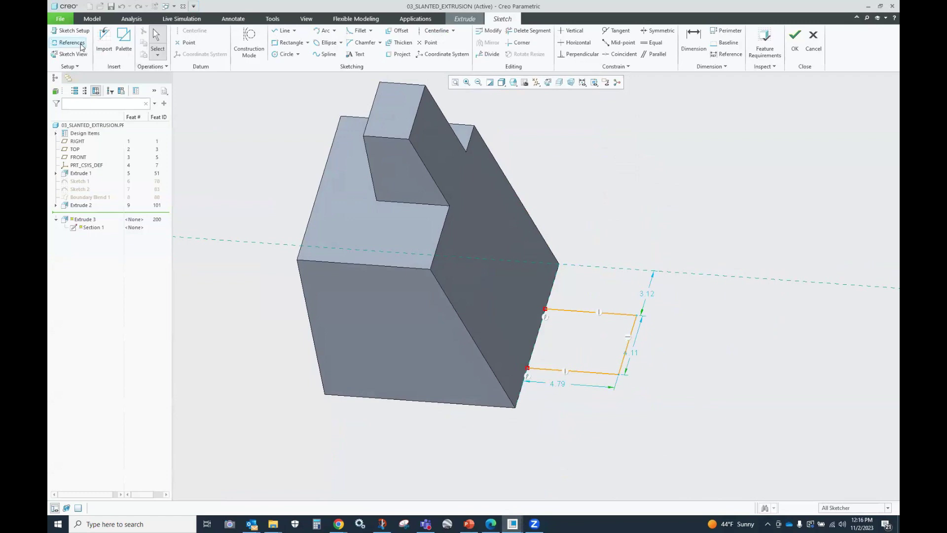
pyautogui.click(694, 39)
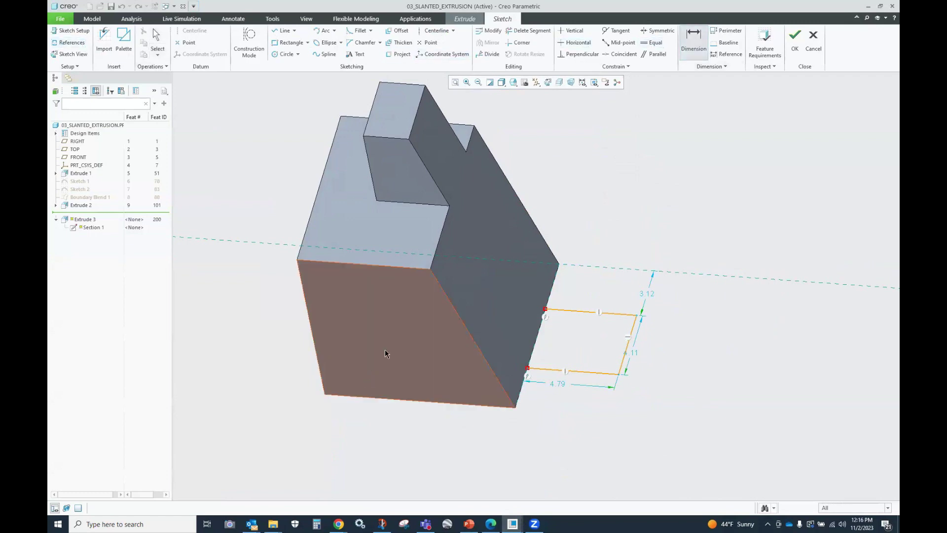
pyautogui.click(339, 352)
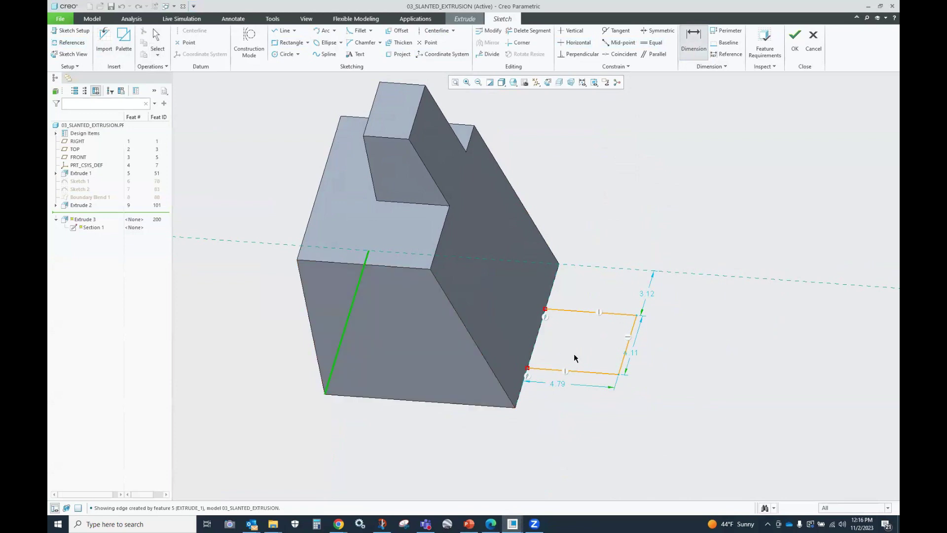
pyautogui.click(628, 352)
pyautogui.middleClick(665, 240)
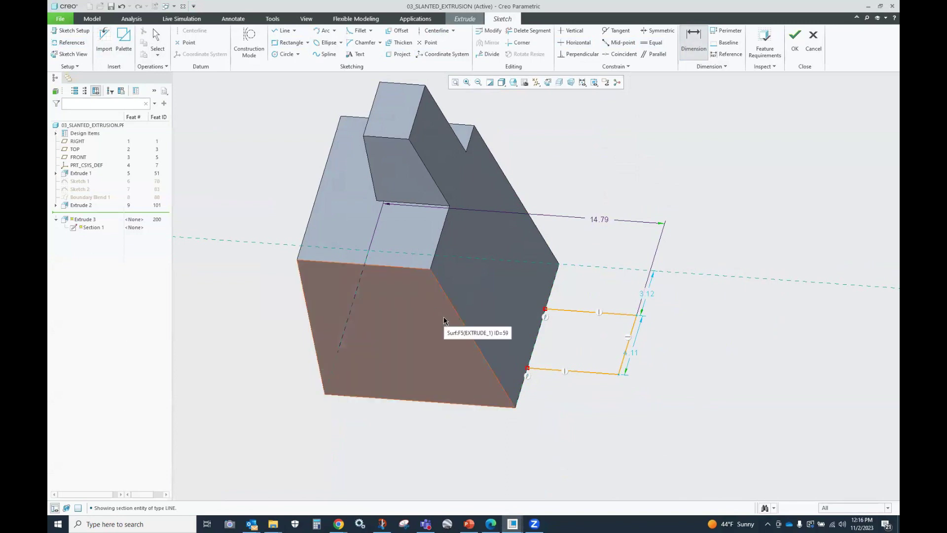
# Sketch a small rectangle about 5.42 wide crossing the slanted face's edge inside the open section, and undo it
pyautogui.press('r')
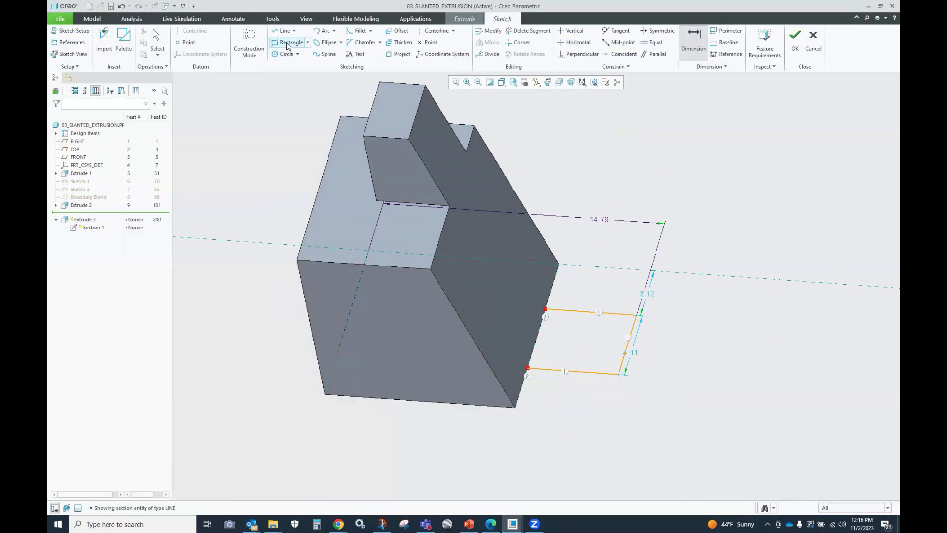
pyautogui.click(482, 312)
pyautogui.click(580, 343)
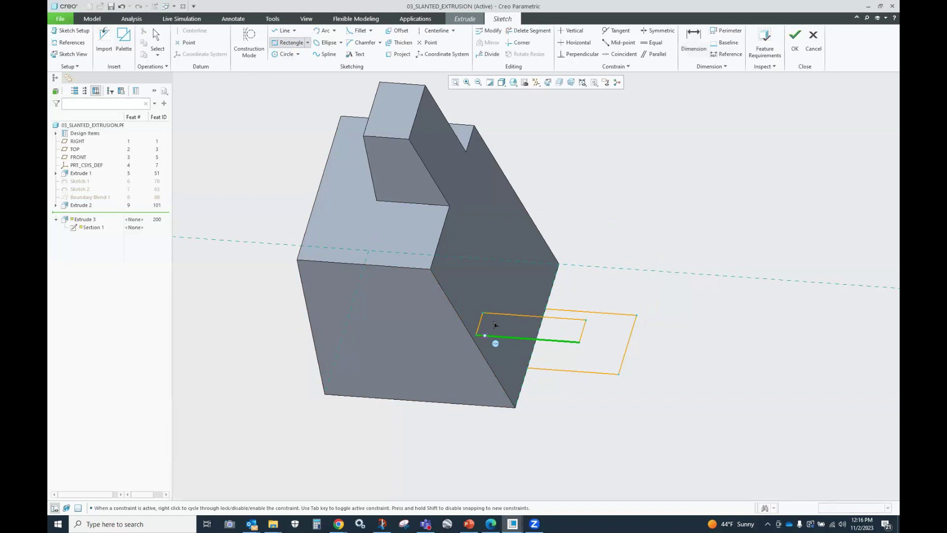
pyautogui.middleClick(673, 192)
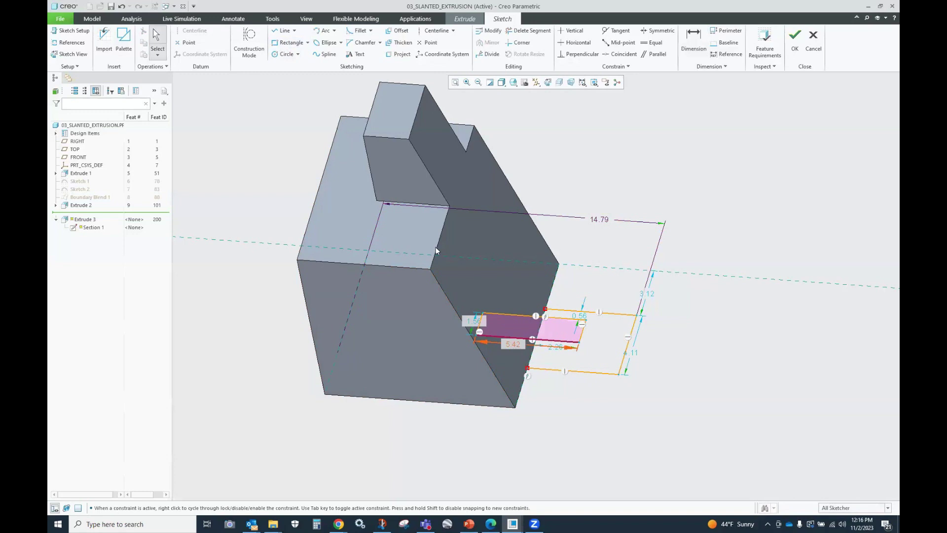
pyautogui.click(123, 8)
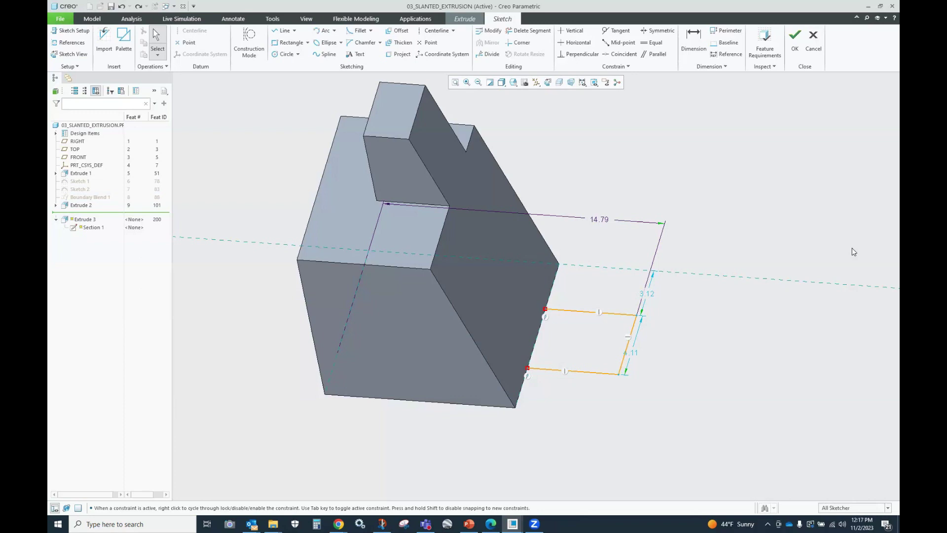
# Switch to the PowerPoint presentation and show slide 7 with the 3D annotated CAD model
pyautogui.click(470, 524)
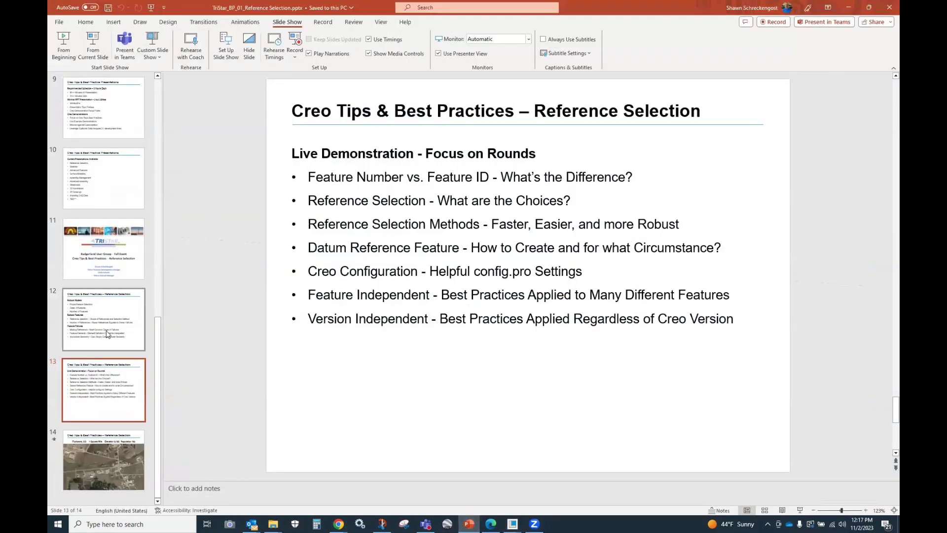
pyautogui.scroll(3, 106, 334)
pyautogui.scroll(3, 106, 335)
pyautogui.click(119, 237)
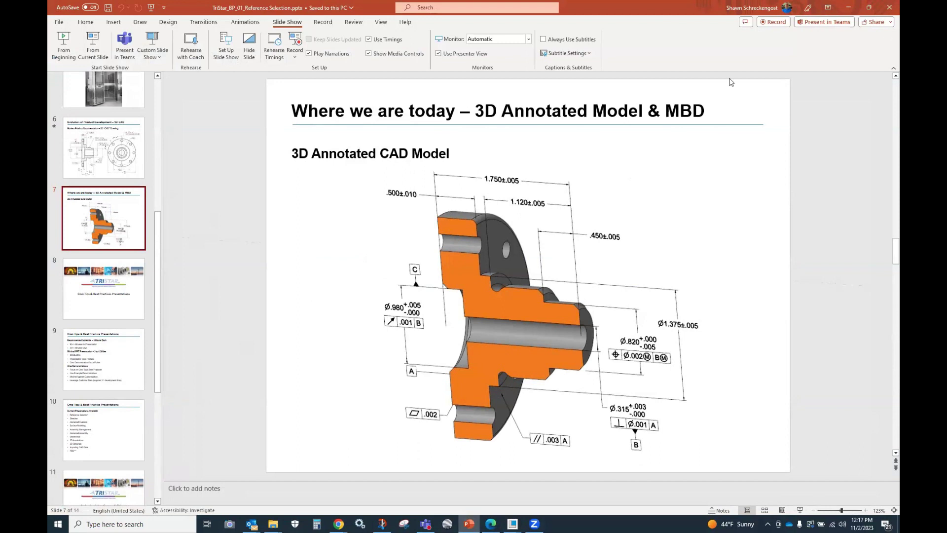
# Return to Creo Parametric and accept the open section and the redefined Extrude 3
pyautogui.click(849, 7)
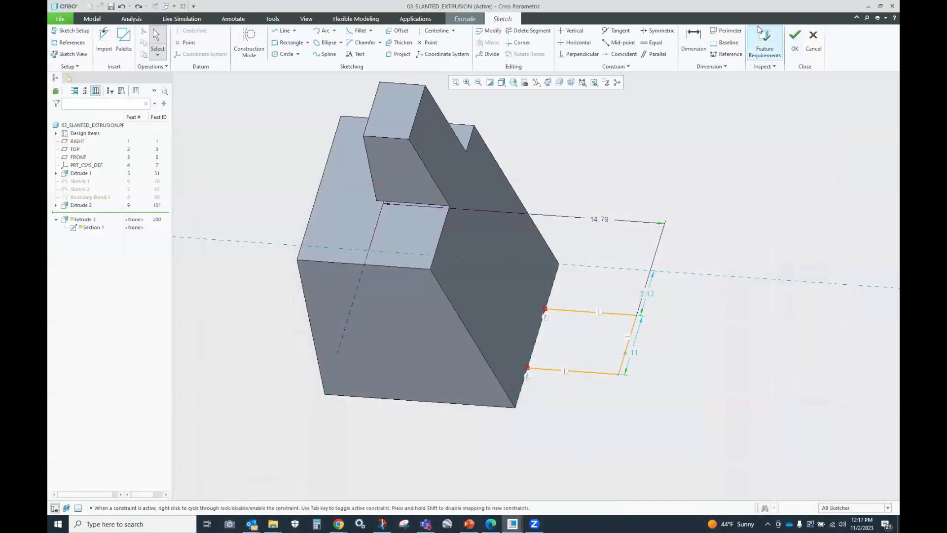
pyautogui.click(795, 40)
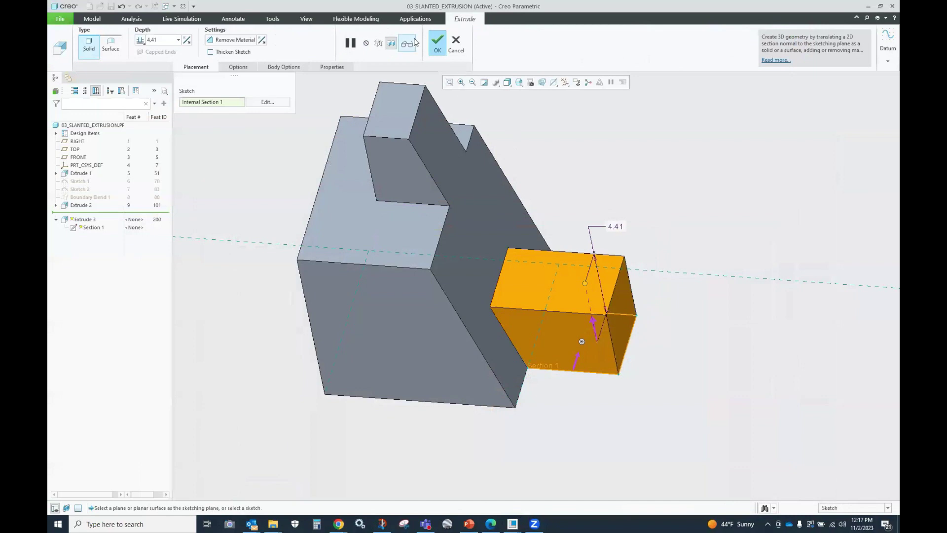
pyautogui.click(438, 45)
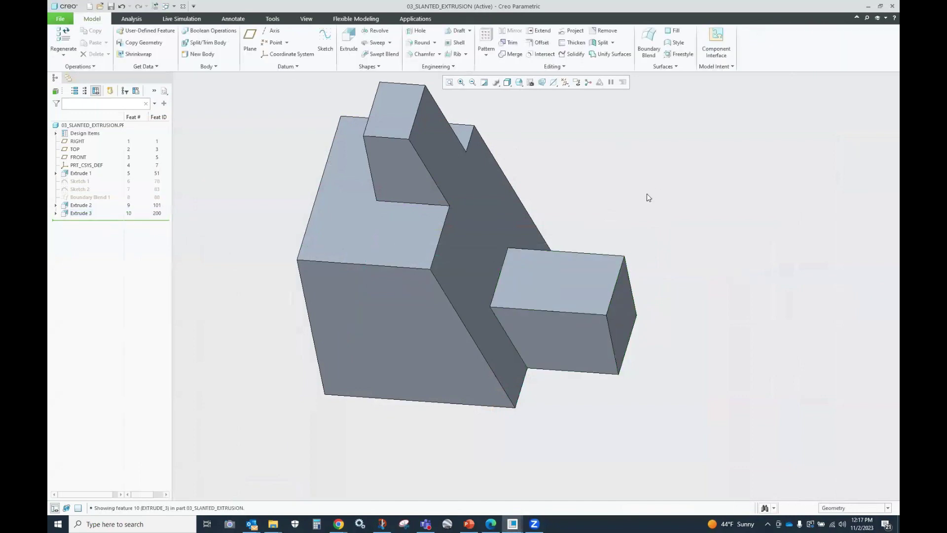
# Delete both bosses, Extrude 2 and Extrude 3, from the block
pyautogui.click(81, 205)
pyautogui.keyDown('ctrl'); pyautogui.click(83, 213); pyautogui.keyUp('ctrl')
pyautogui.rightClick(84, 217)
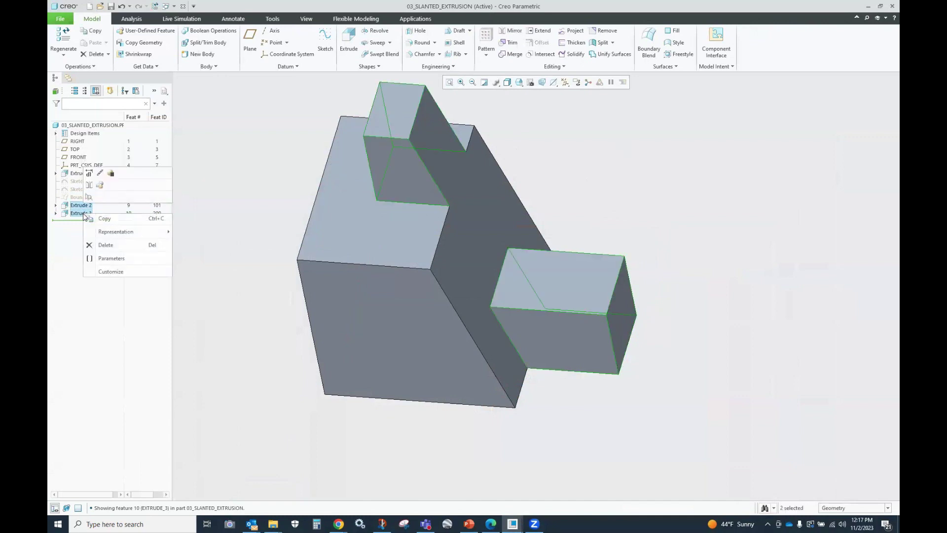
pyautogui.click(114, 244)
pyautogui.click(502, 280)
# Solidify with Boundary Blend 1 to cut the block's slanted side to the curved surface
pyautogui.moveTo(407, 227); pyautogui.dragTo(436, 265, button='middle')
pyautogui.scroll(2, 436, 265)
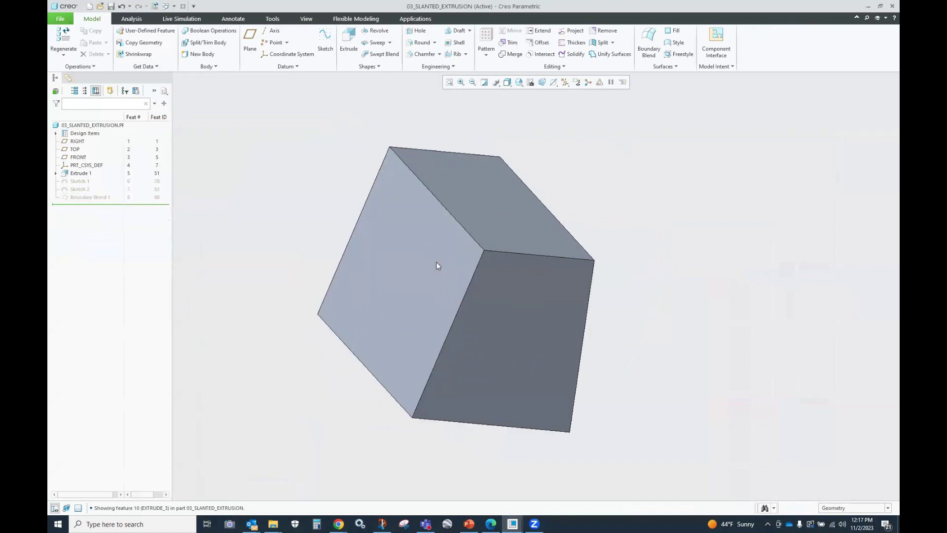
pyautogui.click(90, 197)
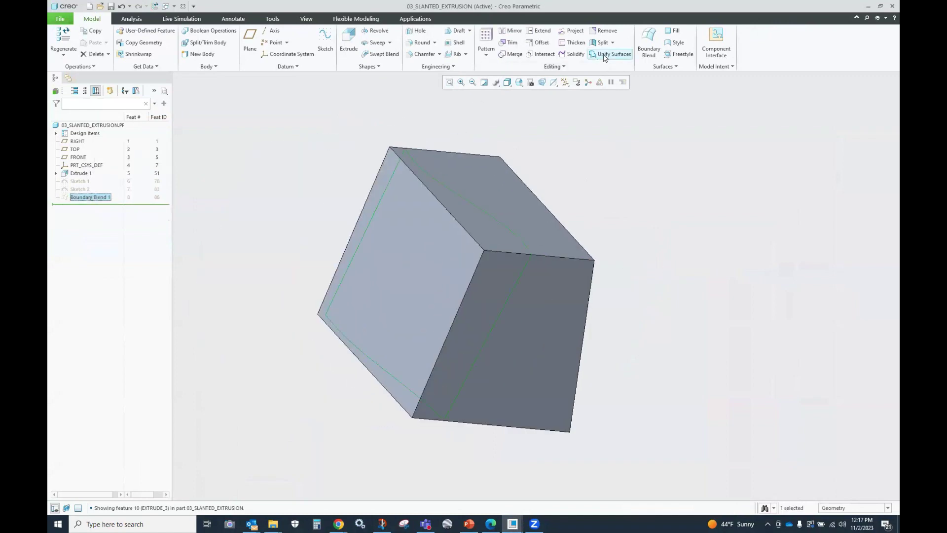
pyautogui.click(573, 54)
pyautogui.click(318, 274)
pyautogui.click(319, 43)
pyautogui.moveTo(350, 173); pyautogui.dragTo(329, 180, button='middle')
# Start an extrusion on the block's flat face next to the curved cut and add its curved edge as a sketch reference
pyautogui.click(482, 175)
pyautogui.moveTo(437, 235)
pyautogui.mouseDown(button='middle')
pyautogui.moveTo(475, 234)
pyautogui.moveTo(518, 212)
pyautogui.moveTo(518, 173)
pyautogui.moveTo(429, 233)
pyautogui.moveTo(412, 264)
pyautogui.moveTo(435, 247)
pyautogui.moveTo(449, 256)
pyautogui.moveTo(432, 232)
pyautogui.moveTo(442, 217)
pyautogui.mouseUp(button='middle')
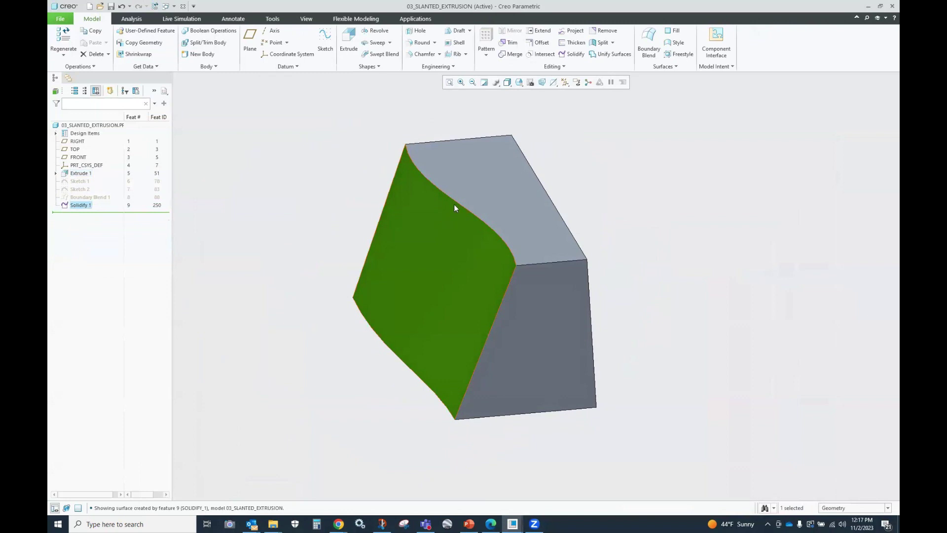
pyautogui.click(476, 163)
pyautogui.click(534, 131)
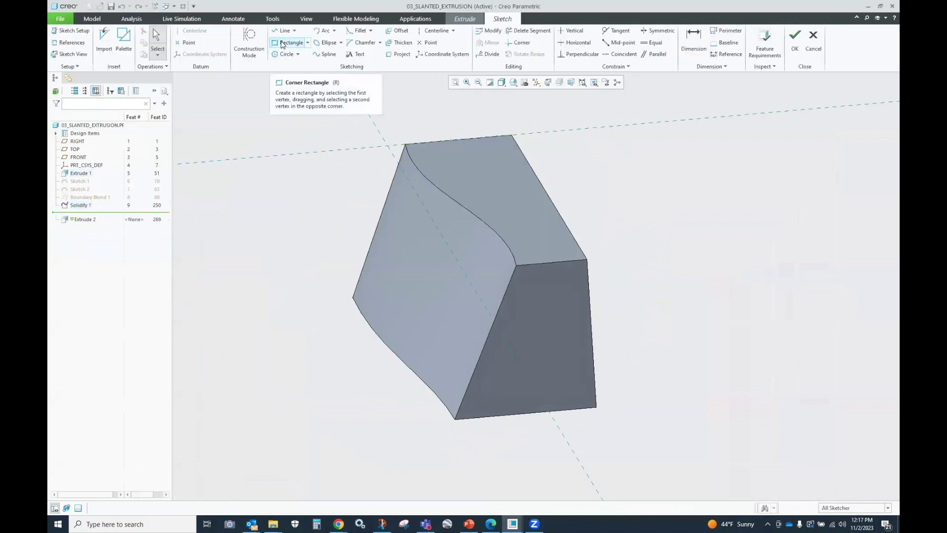
pyautogui.click(69, 43)
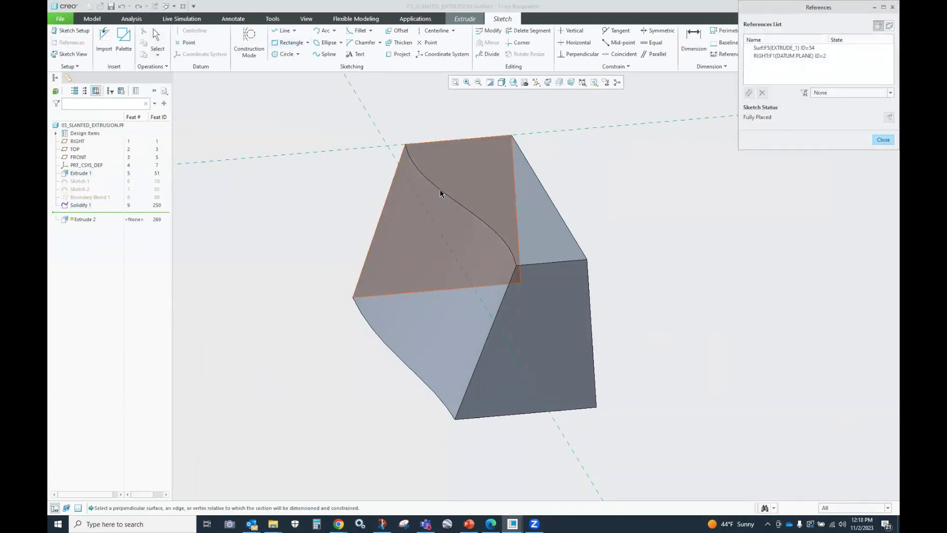
pyautogui.click(440, 190)
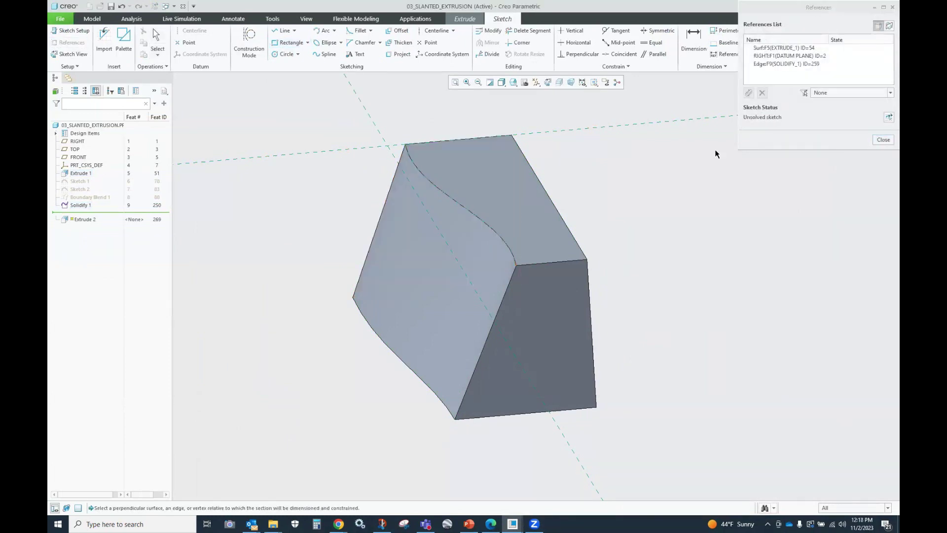
# Sketch an open section of three lines with both ends on the curved reference edge, and accept the sketch
pyautogui.click(282, 31)
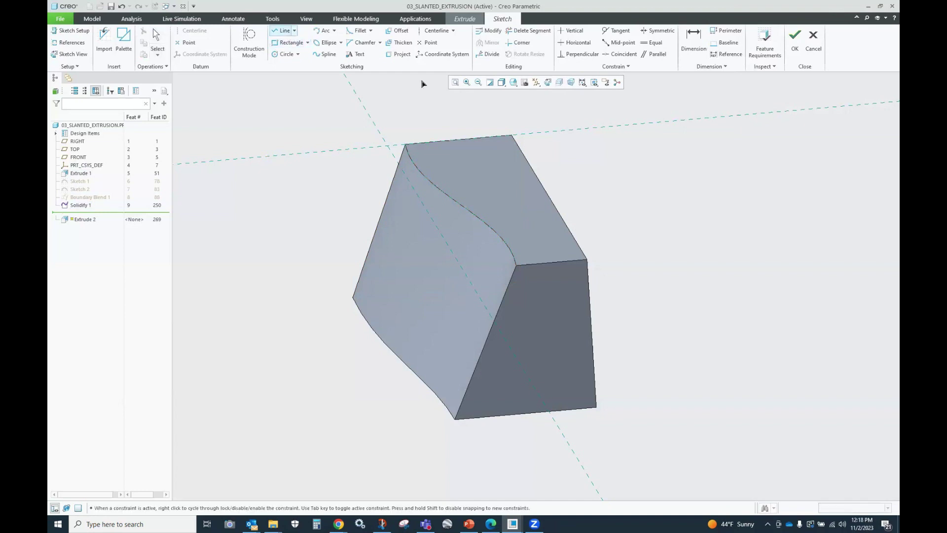
pyautogui.click(427, 176)
pyautogui.click(482, 172)
pyautogui.click(462, 205)
pyautogui.click(790, 56)
# Extrude the open section outward from the block about 10.59 and accept the new boss
pyautogui.scroll(1, 479, 242)
pyautogui.scroll(-2, 486, 195)
pyautogui.moveTo(490, 155)
pyautogui.mouseDown()
pyautogui.moveTo(513, 130)
pyautogui.moveTo(516, 94)
pyautogui.mouseUp()
pyautogui.scroll(2, 445, 335)
pyautogui.moveTo(485, 181); pyautogui.dragTo(508, 128)
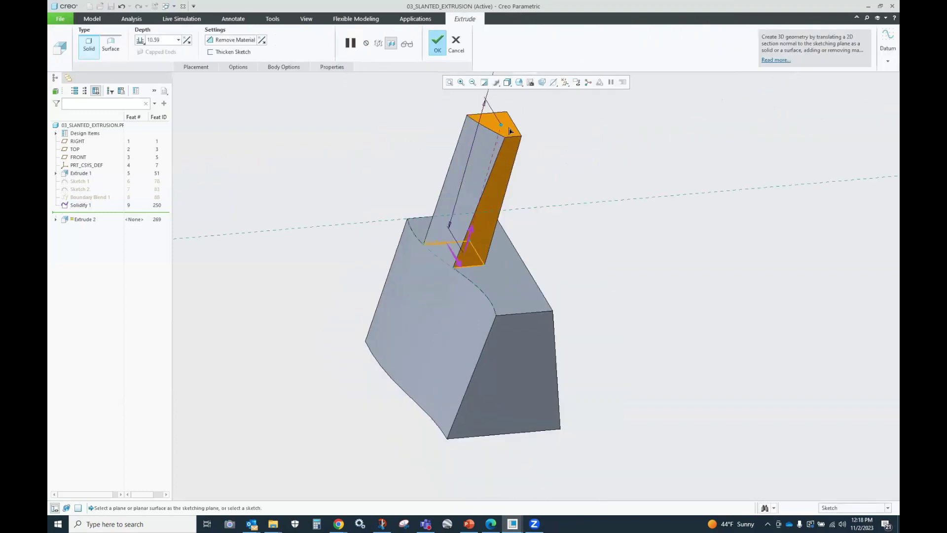
pyautogui.click(440, 40)
# Examine from several angles how the new boss continues the block's curved face
pyautogui.scroll(-3, 436, 286)
pyautogui.moveTo(436, 287); pyautogui.dragTo(461, 274, button='middle')
pyautogui.scroll(3, 462, 275)
pyautogui.click(636, 225)
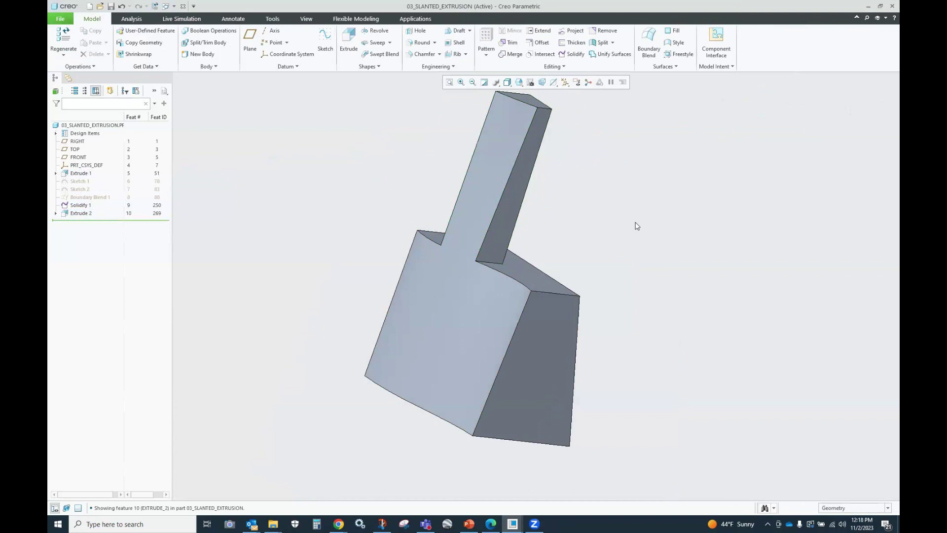
pyautogui.moveTo(471, 231); pyautogui.dragTo(459, 235, button='middle')
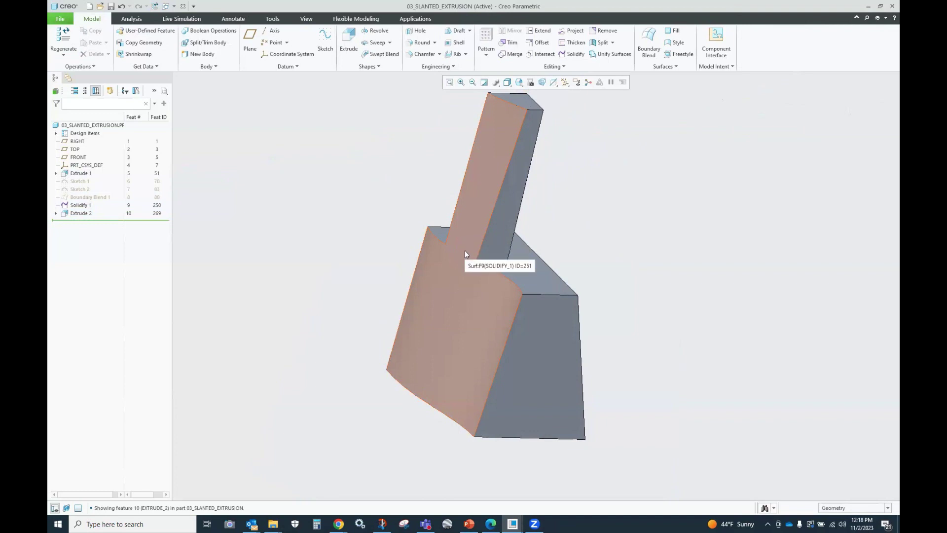
pyautogui.moveTo(449, 280); pyautogui.dragTo(465, 239, button='middle')
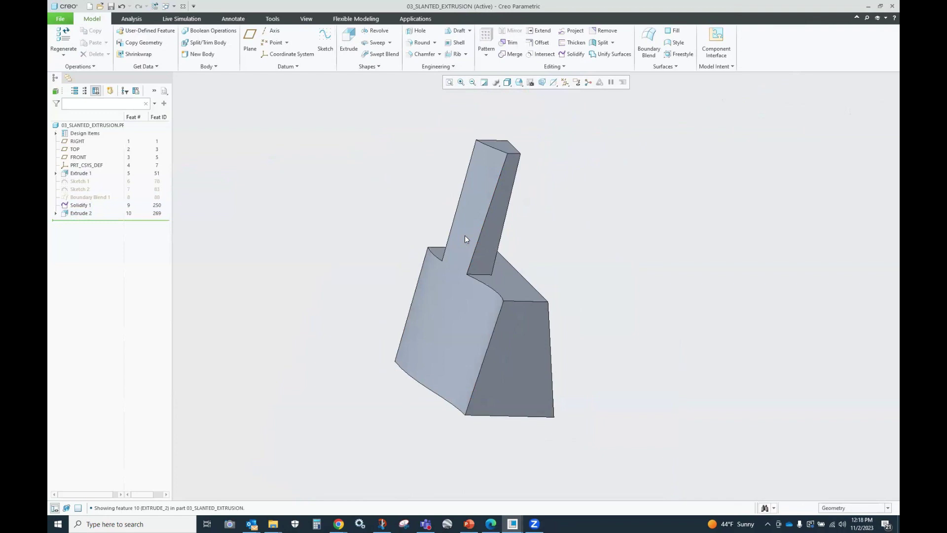
# Undo the boss extrusion and the Solidify cut, leaving the plain slanted block
pyautogui.click(123, 7)
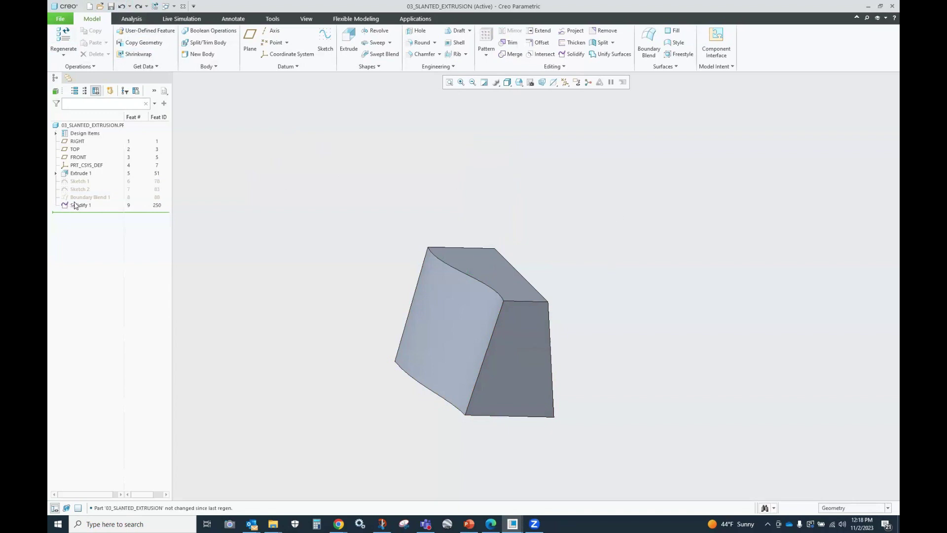
pyautogui.click(122, 7)
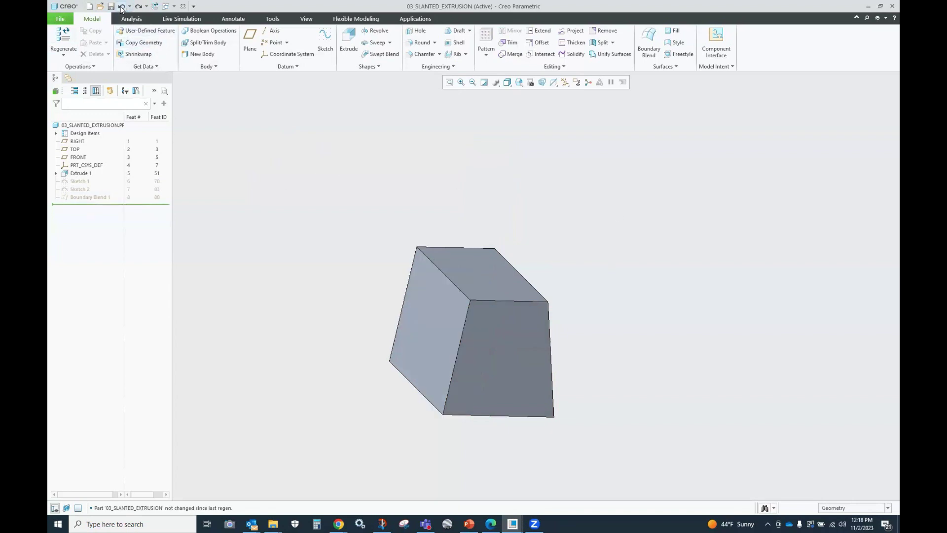
pyautogui.moveTo(440, 215); pyautogui.dragTo(486, 327, button='middle')
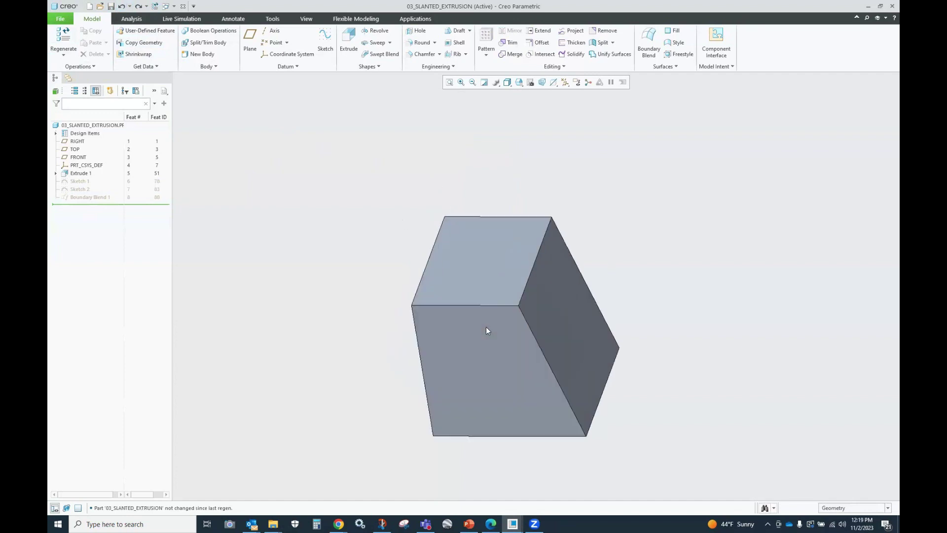
pyautogui.scroll(2, 508, 325)
pyautogui.scroll(-1, 524, 416)
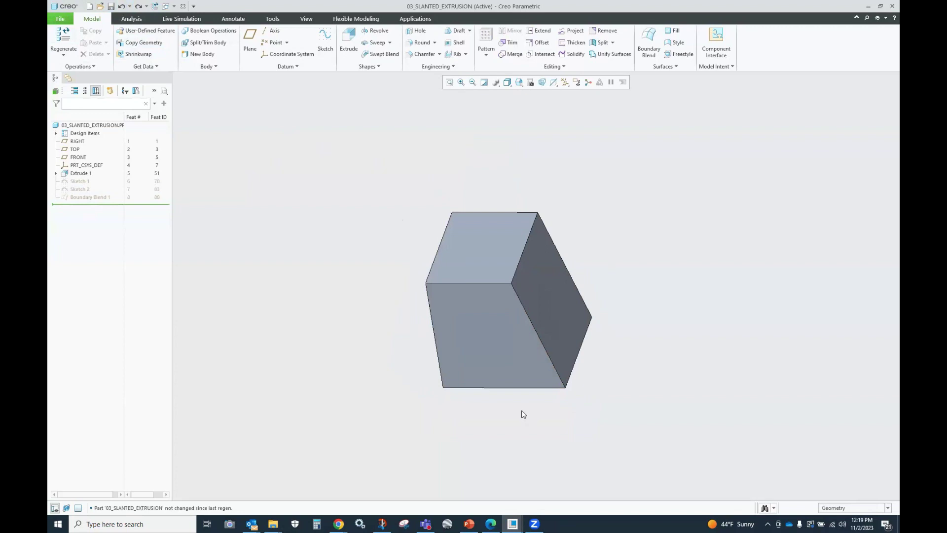
# Show the part's Program design listing, and move and enlarge its information window for reading
pyautogui.scroll(-1, 522, 410)
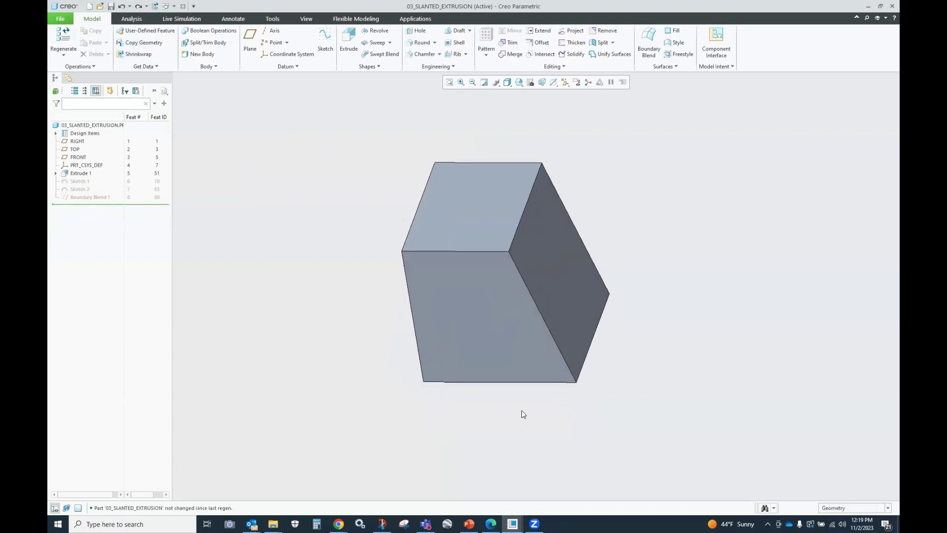
pyautogui.click(273, 18)
pyautogui.click(322, 66)
pyautogui.click(281, 78)
pyautogui.click(874, 99)
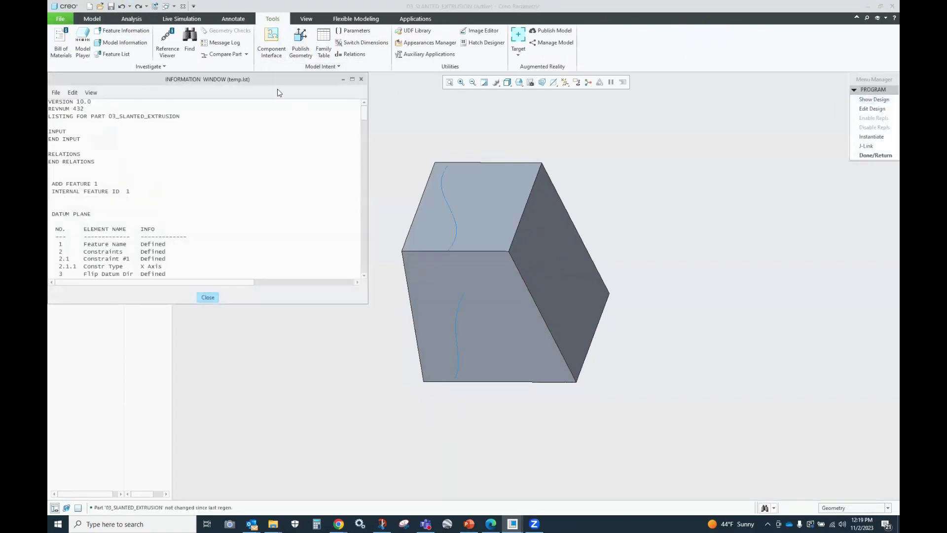
pyautogui.moveTo(281, 81); pyautogui.dragTo(689, 72)
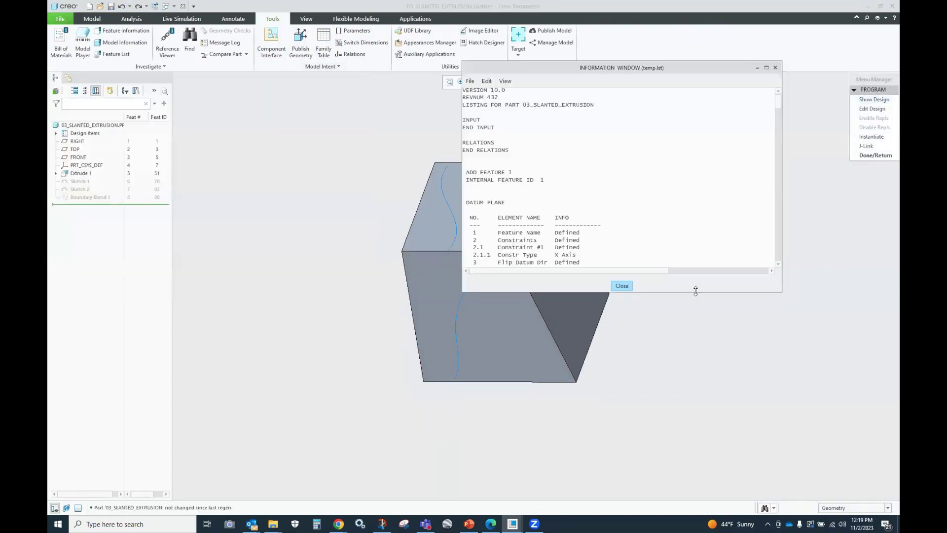
pyautogui.moveTo(696, 291); pyautogui.dragTo(711, 483)
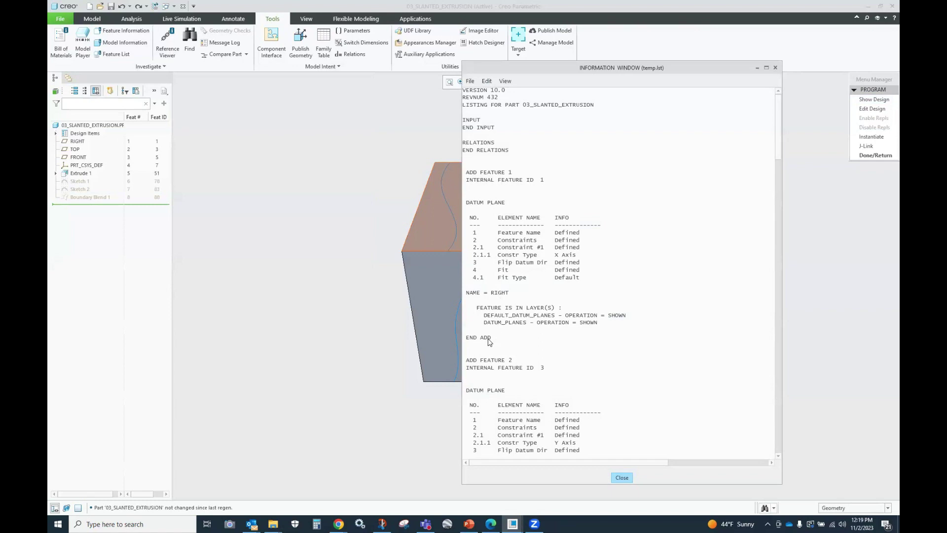
# Read the design listing through to the last feature, close it and leave Program
pyautogui.scroll(-6, 479, 340)
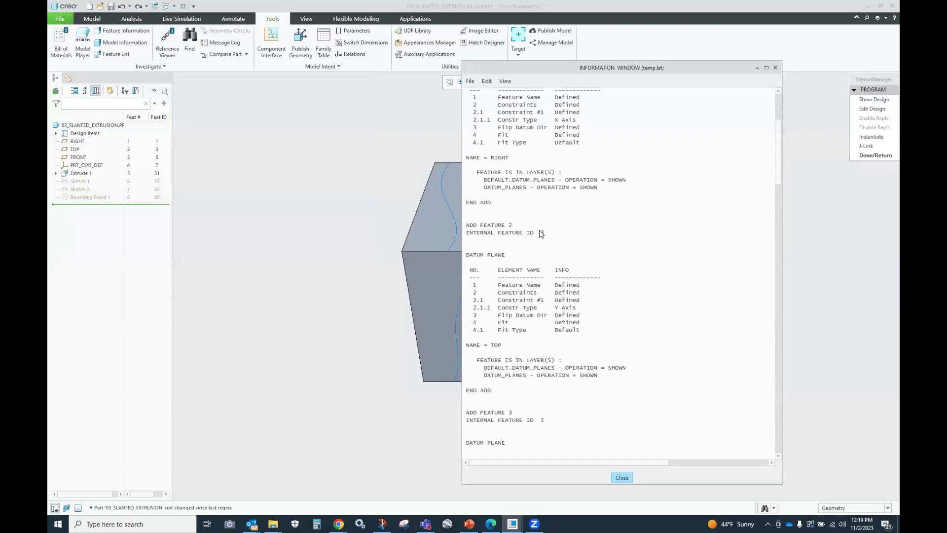
pyautogui.scroll(-3, 559, 230)
pyautogui.scroll(-15, 559, 230)
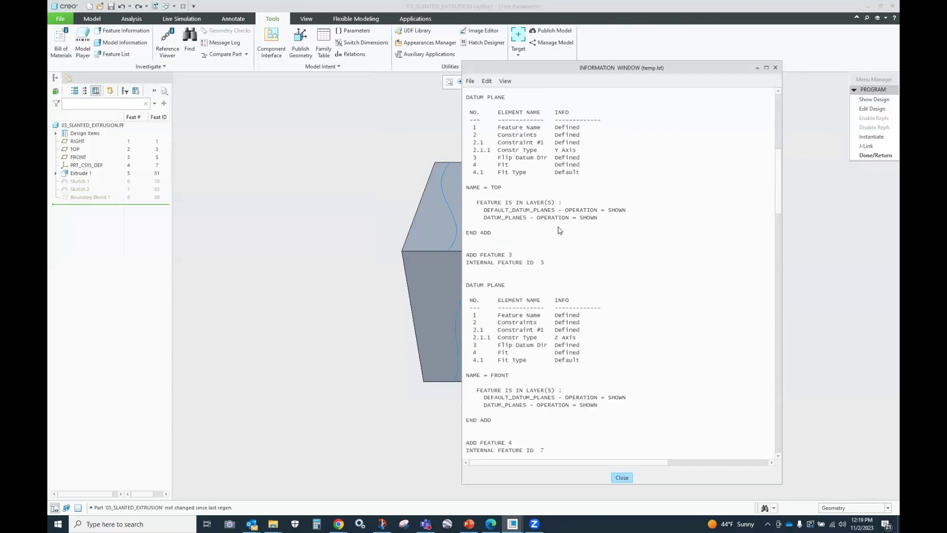
pyautogui.moveTo(776, 219); pyautogui.dragTo(770, 412)
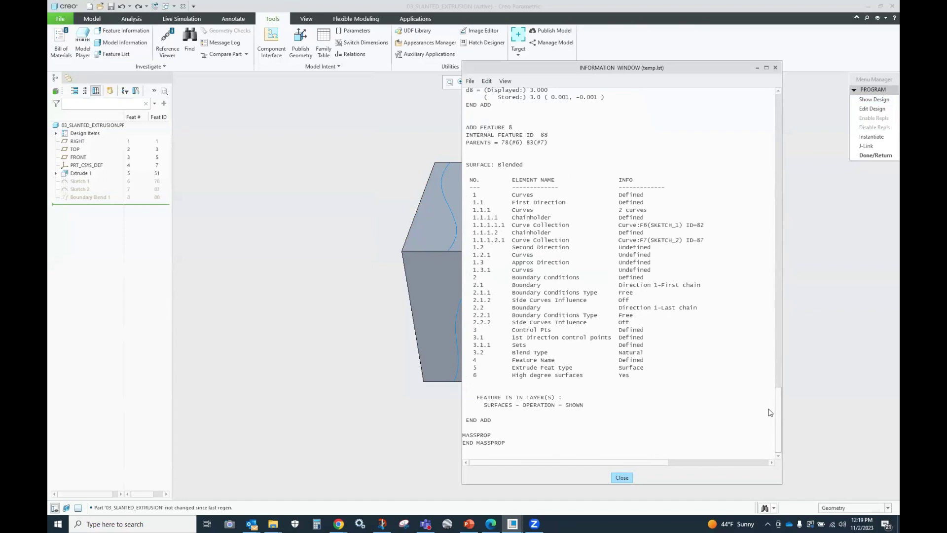
pyautogui.click(775, 68)
pyautogui.click(876, 155)
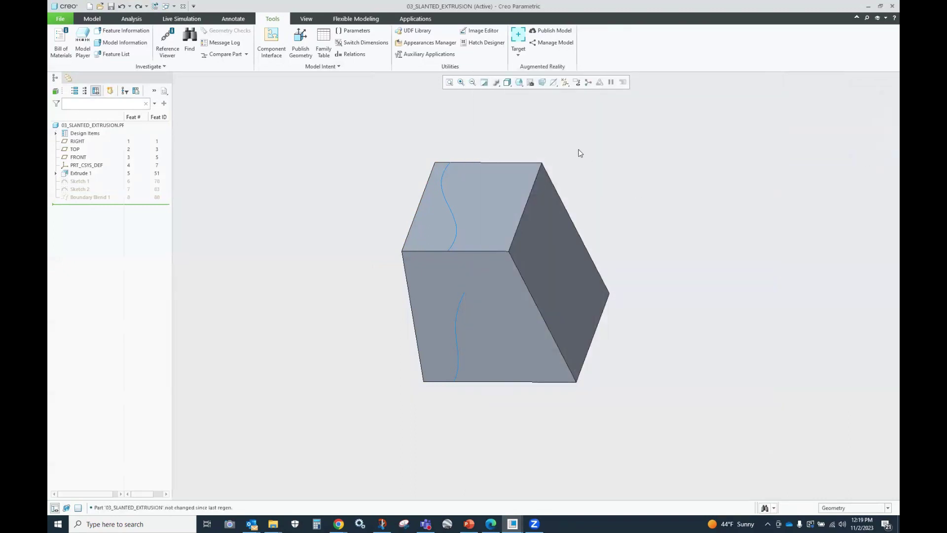
# Start a solid Extrude on the slanted block and begin defining an embedded datum plane inside it
pyautogui.moveTo(577, 144); pyautogui.dragTo(578, 146, button='middle')
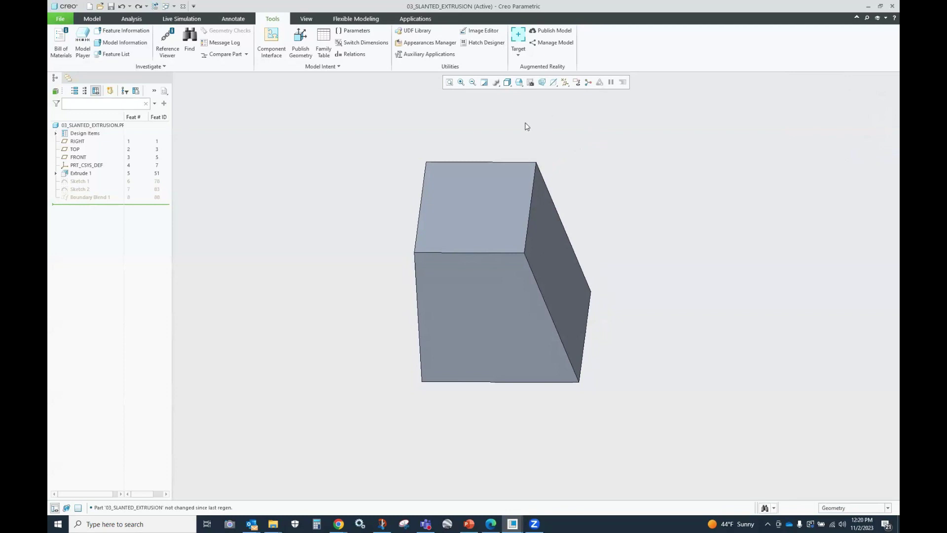
pyautogui.click(92, 19)
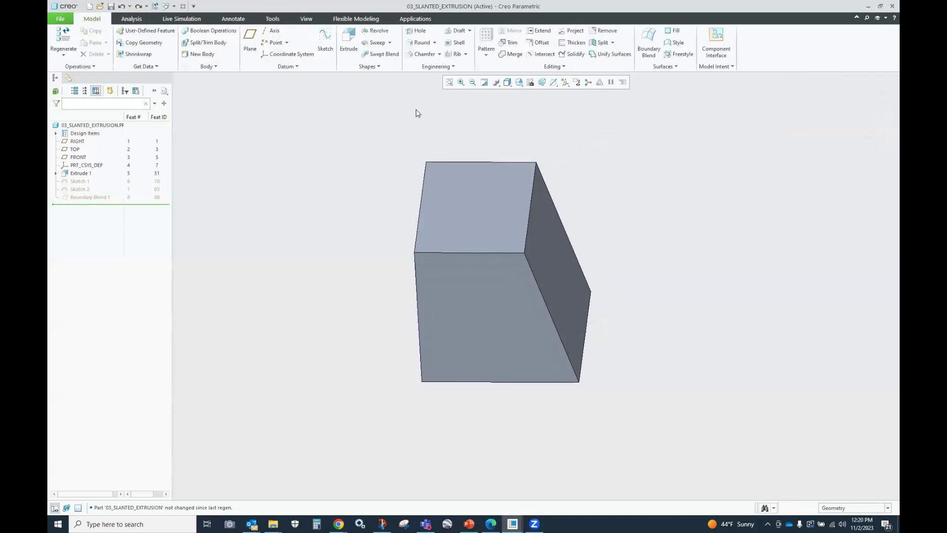
pyautogui.click(519, 82)
pyautogui.click(535, 91)
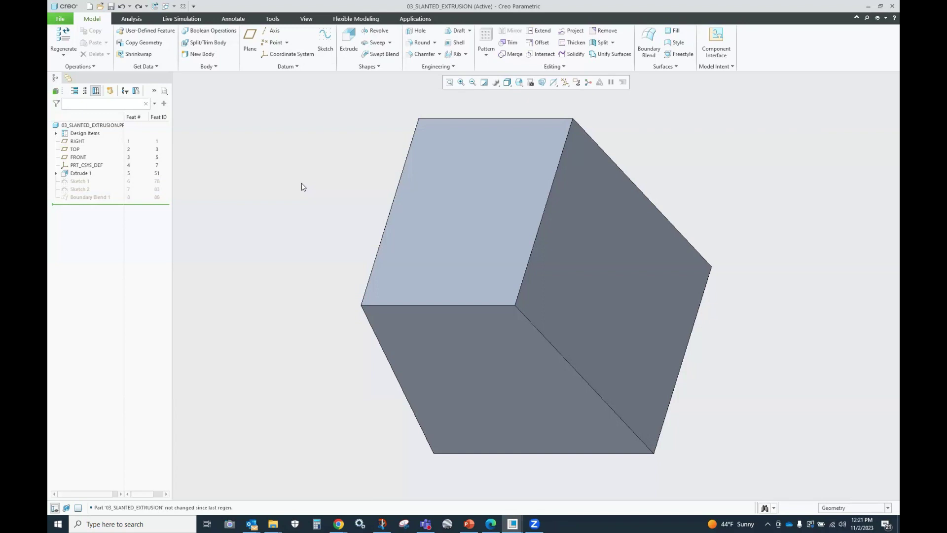
pyautogui.scroll(1, 590, 205)
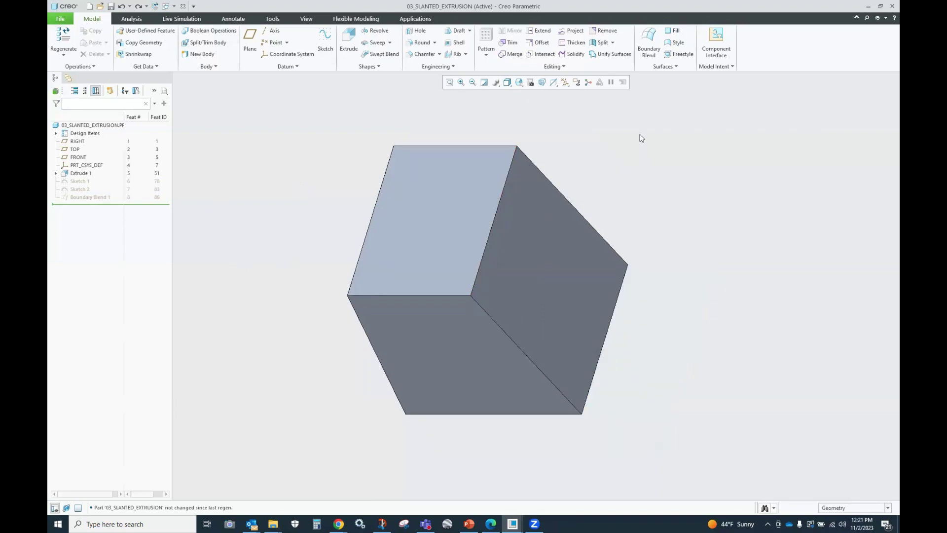
pyautogui.scroll(-1, 640, 138)
pyautogui.scroll(2, 560, 169)
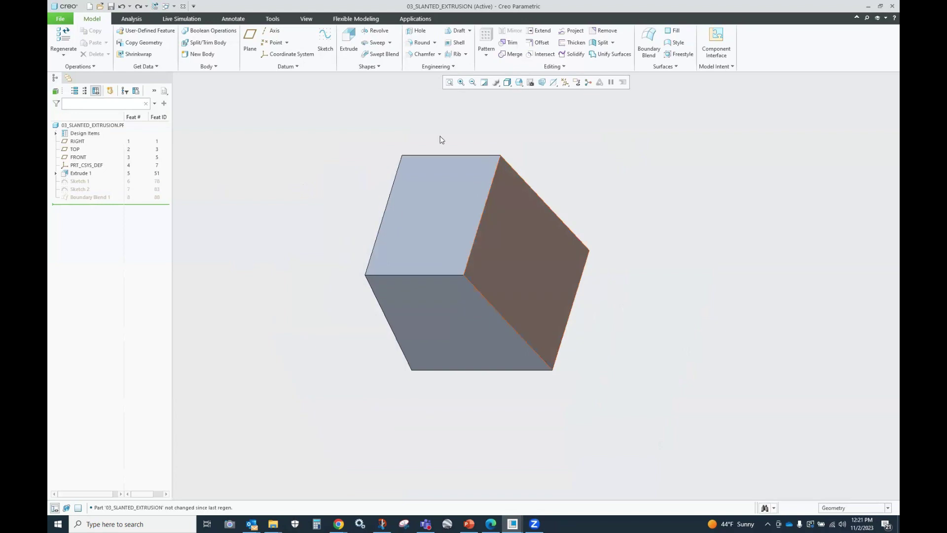
pyautogui.click(348, 40)
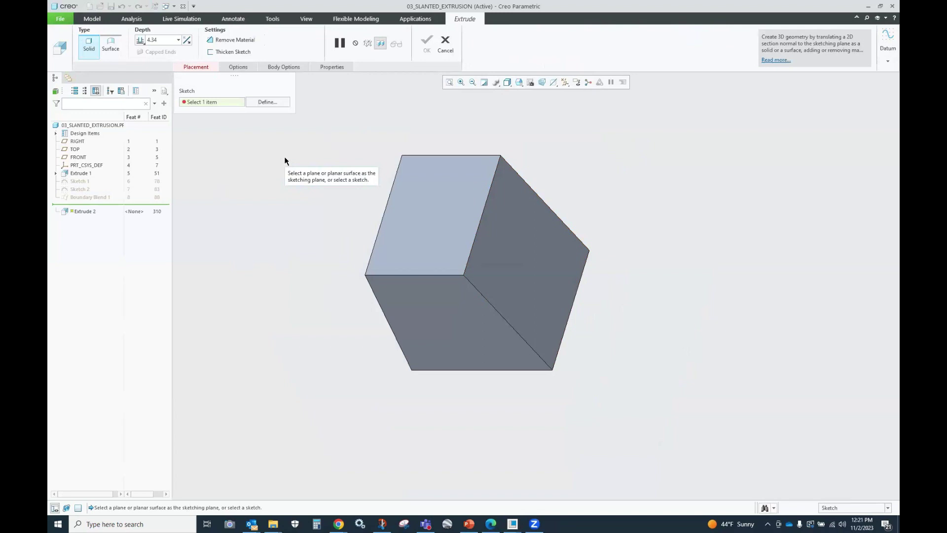
pyautogui.scroll(-1, 600, 164)
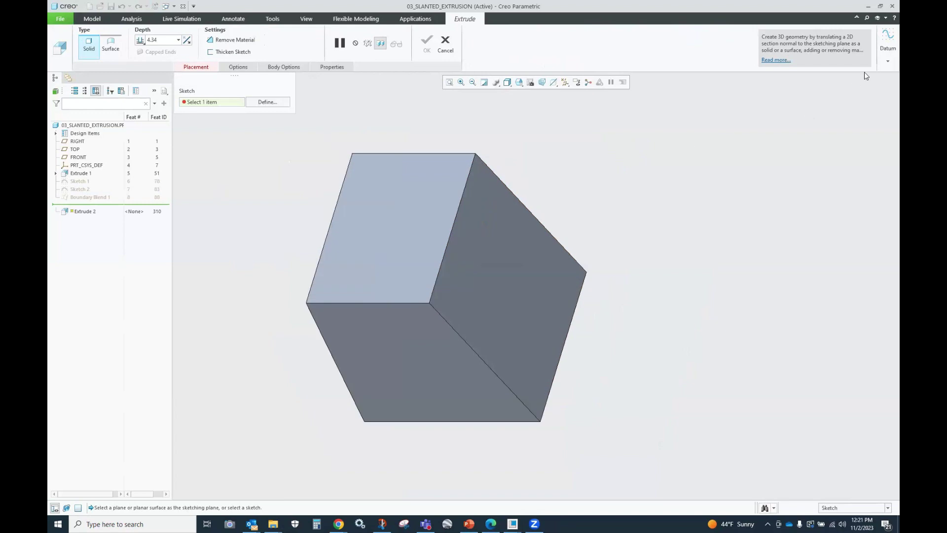
pyautogui.click(888, 38)
pyautogui.click(867, 91)
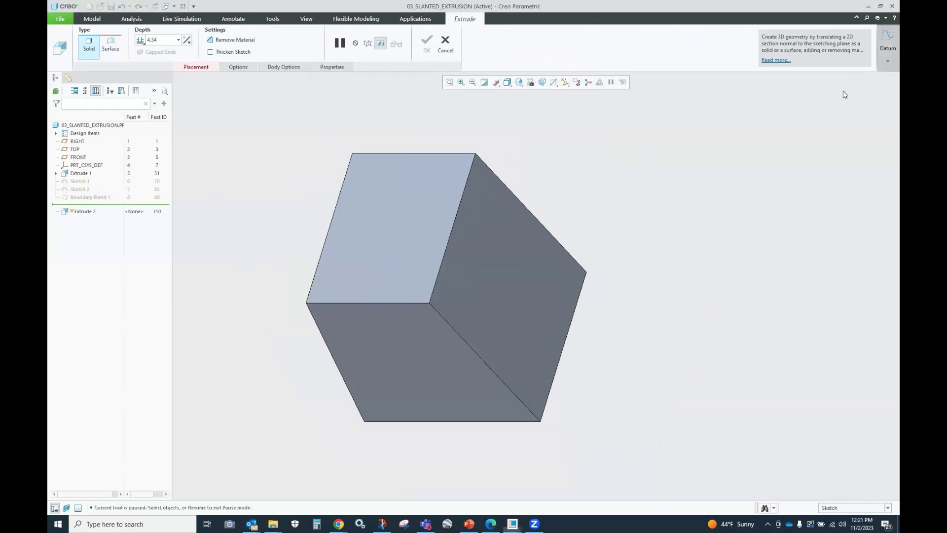
pyautogui.moveTo(793, 81); pyautogui.dragTo(620, 124)
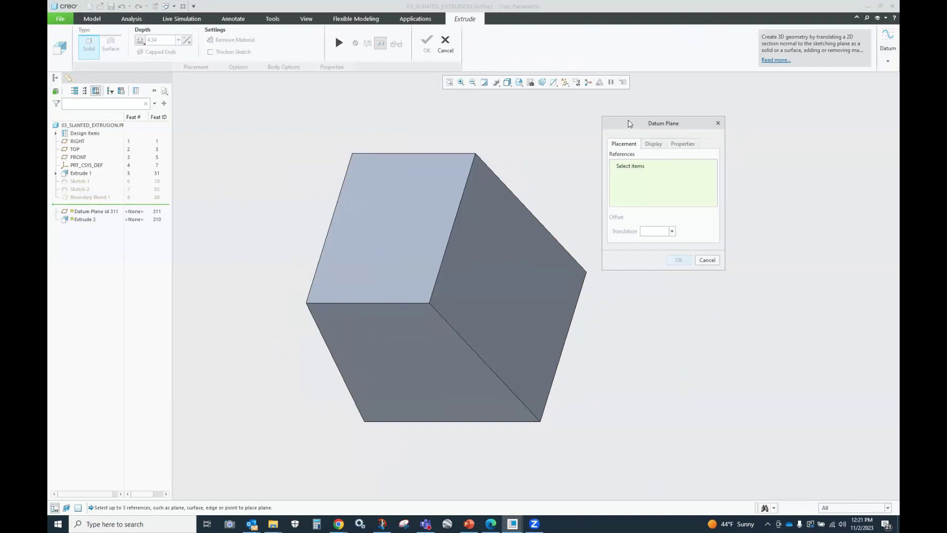
# Nest a datum axis inside the plane definition and a datum point inside the axis definition, arranging the three dialogs in a cascade
pyautogui.click(887, 62)
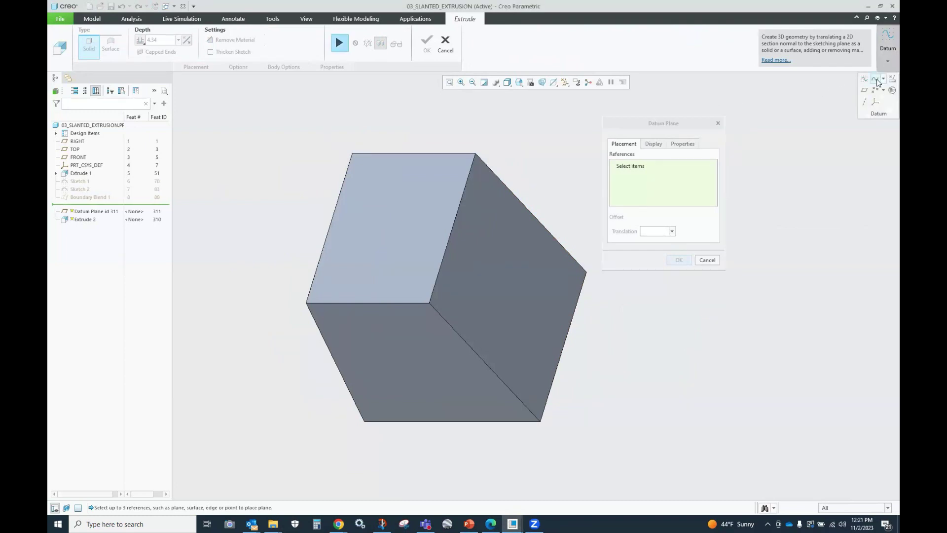
pyautogui.click(864, 102)
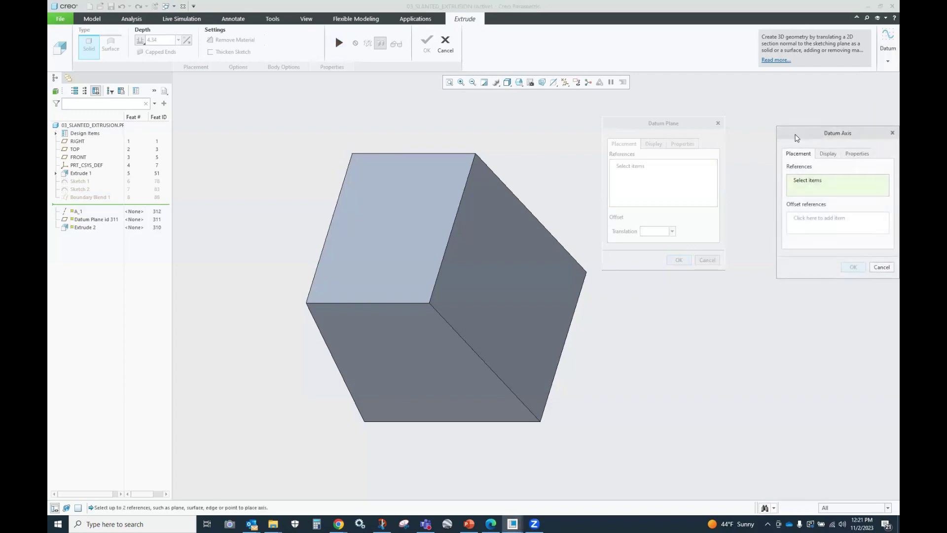
pyautogui.moveTo(797, 138); pyautogui.dragTo(687, 186)
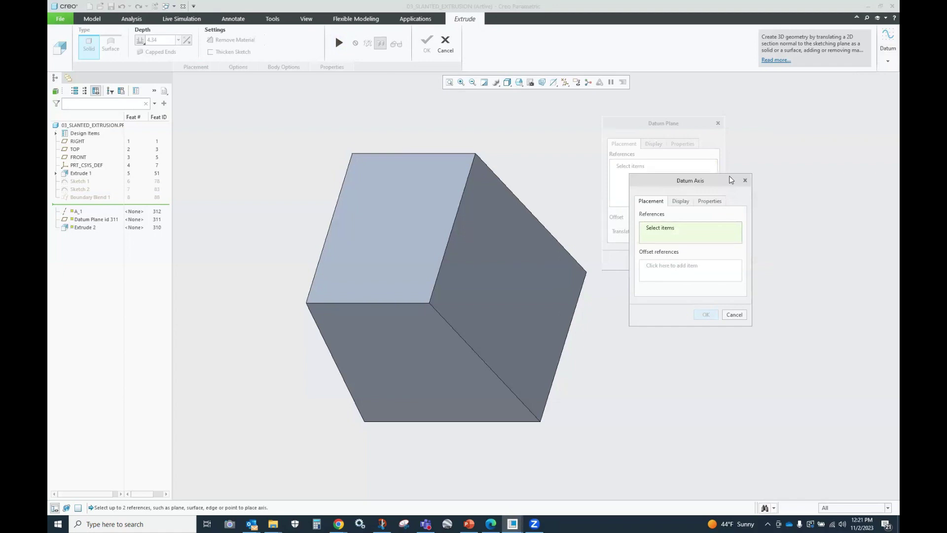
pyautogui.click(887, 61)
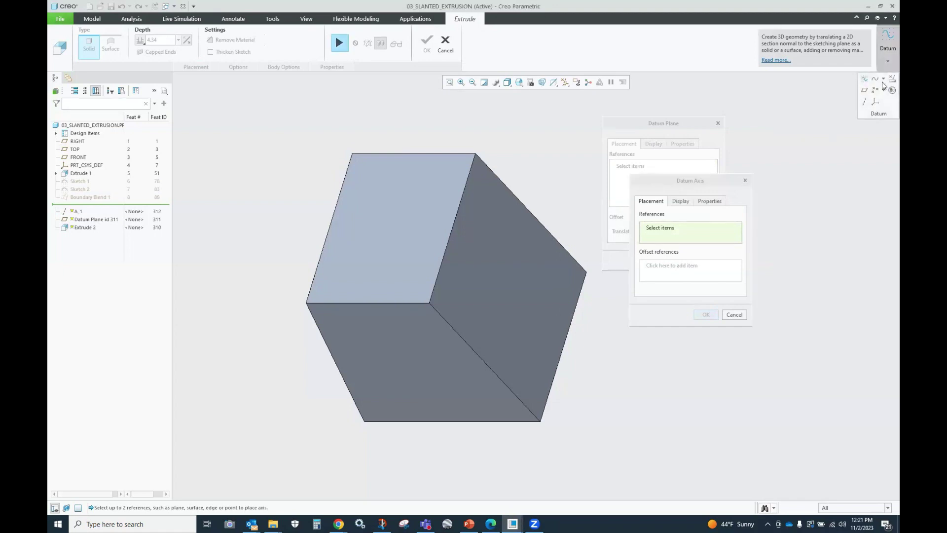
pyautogui.click(876, 91)
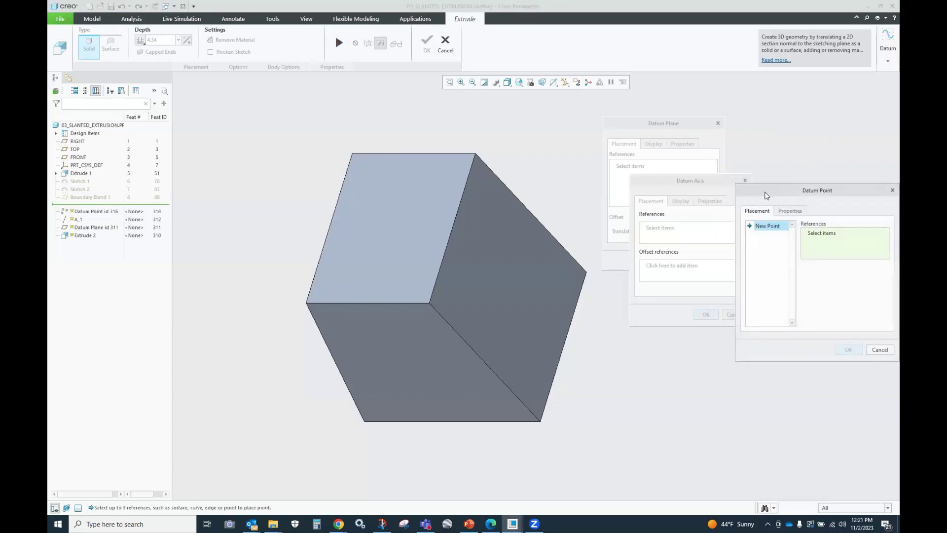
pyautogui.moveTo(766, 195); pyautogui.dragTo(700, 226)
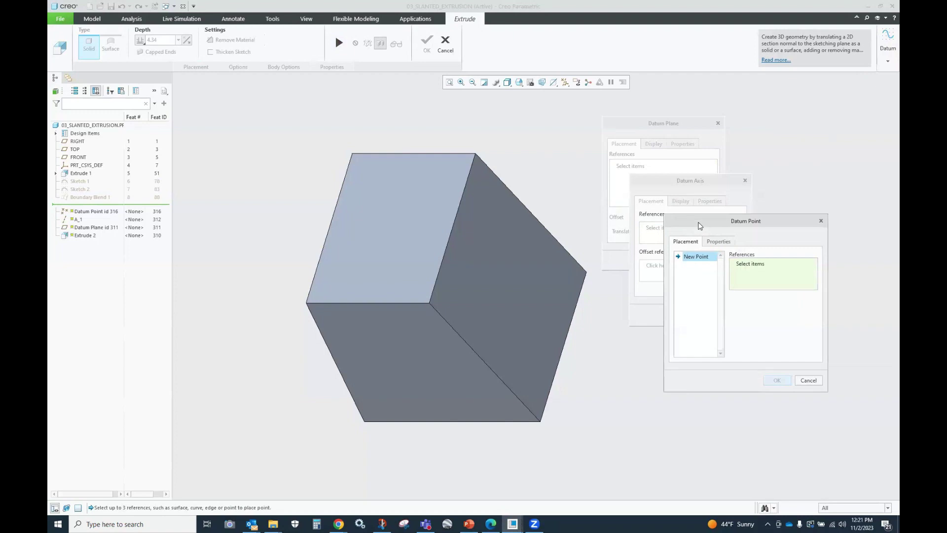
pyautogui.click(888, 62)
pyautogui.click(836, 101)
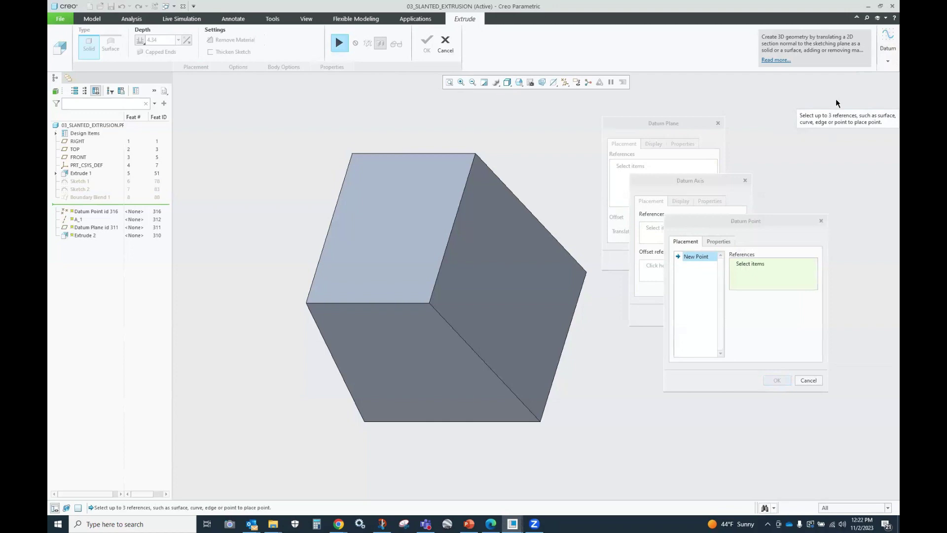
pyautogui.moveTo(650, 187); pyautogui.dragTo(648, 168)
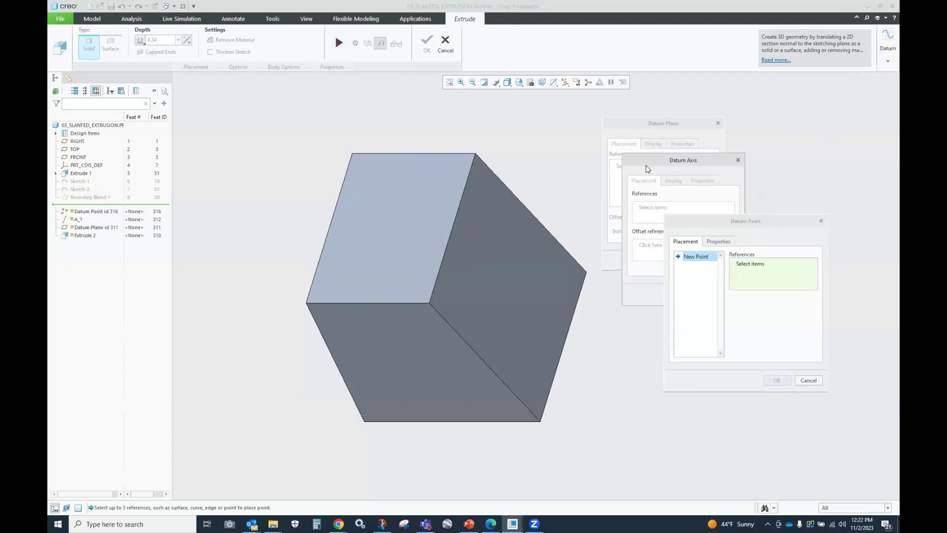
pyautogui.moveTo(692, 222); pyautogui.dragTo(669, 202)
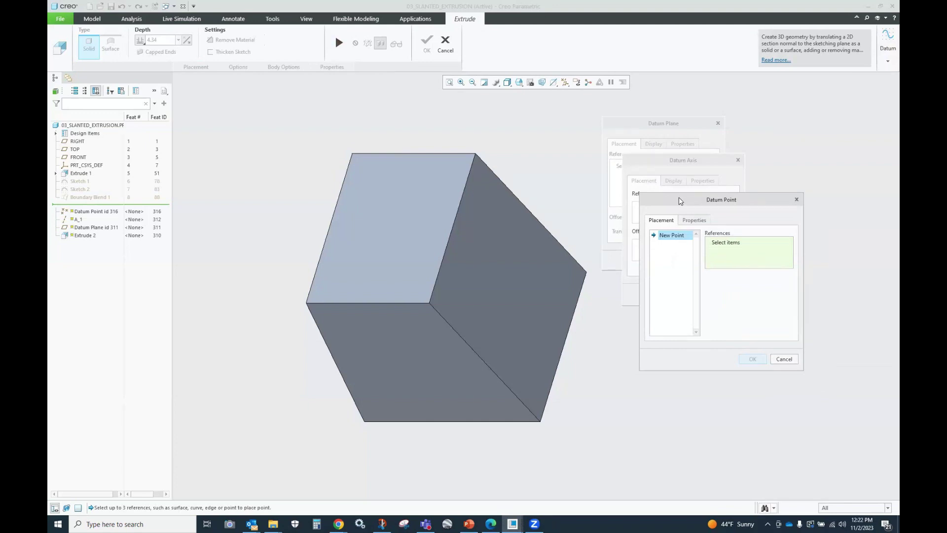
# Place two datum points on opposite edges of the block's top face, at ratios of about 0.54 and 0.20, and accept them
pyautogui.click(363, 304)
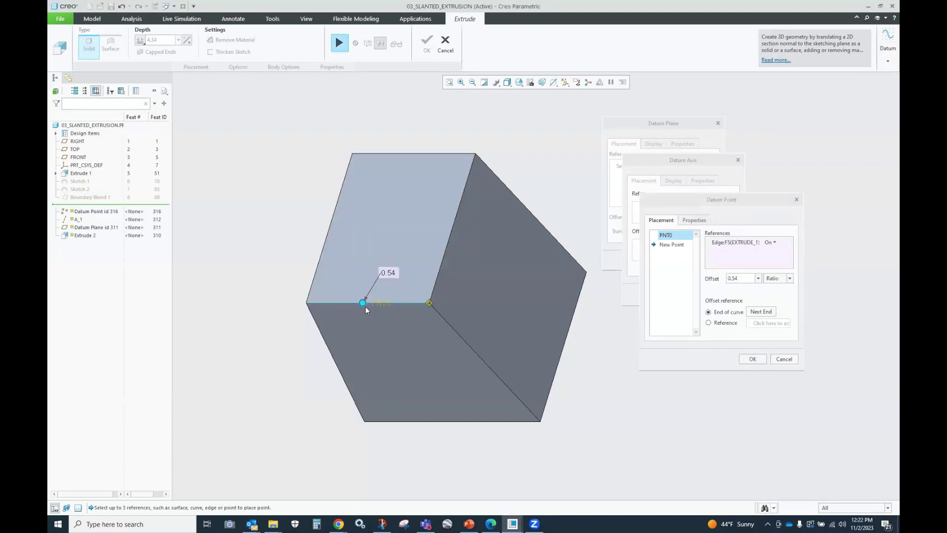
pyautogui.click(668, 245)
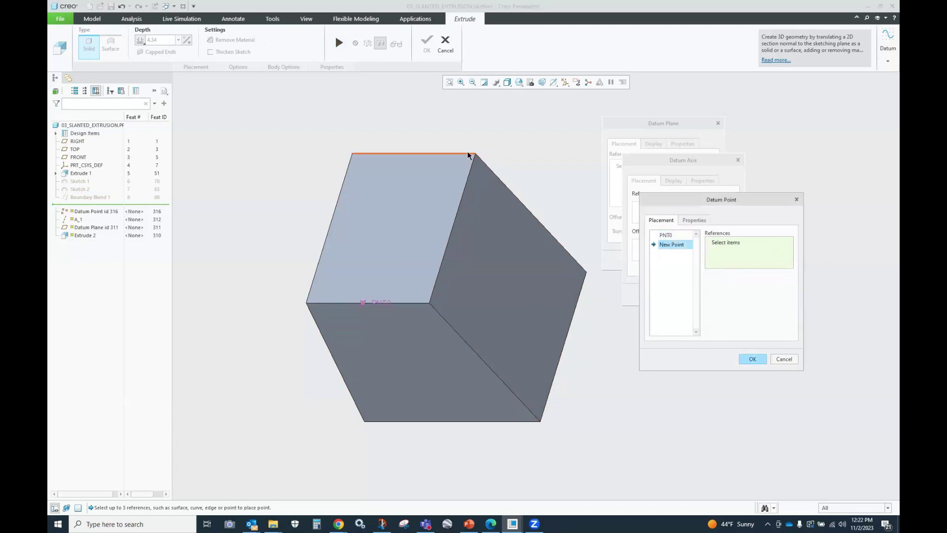
pyautogui.click(451, 153)
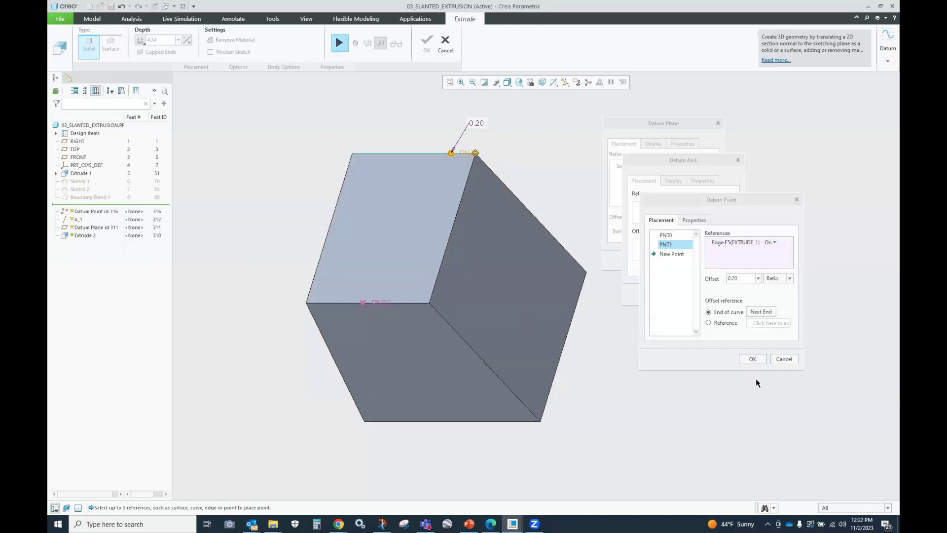
pyautogui.click(753, 359)
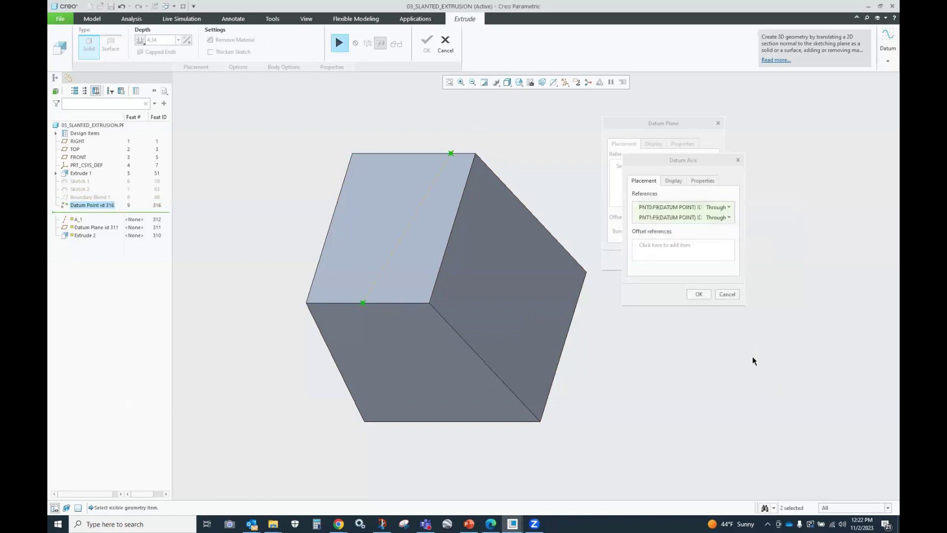
# Accept the axis through both points, and create the datum plane through that axis, rotated 45° from the top face
pyautogui.click(700, 294)
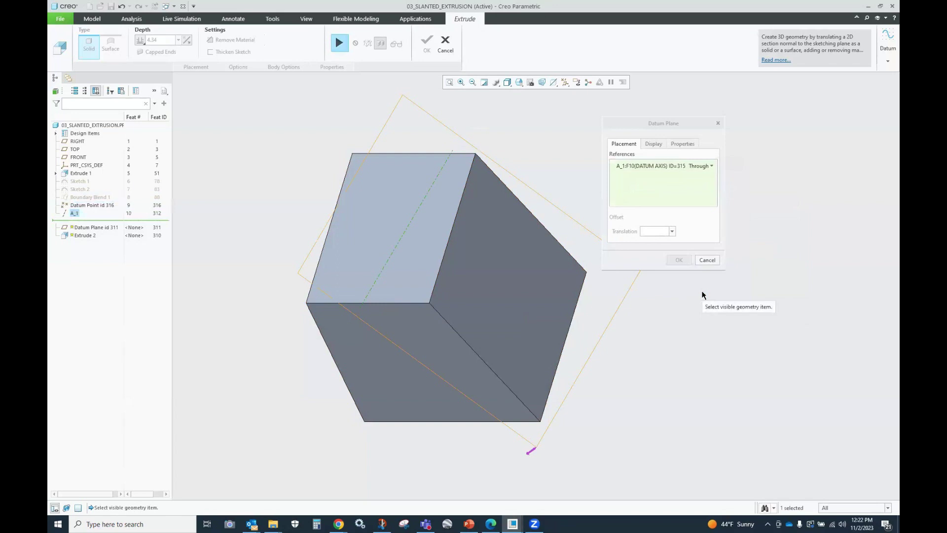
pyautogui.keyDown('ctrl'); pyautogui.click(422, 242); pyautogui.keyUp('ctrl')
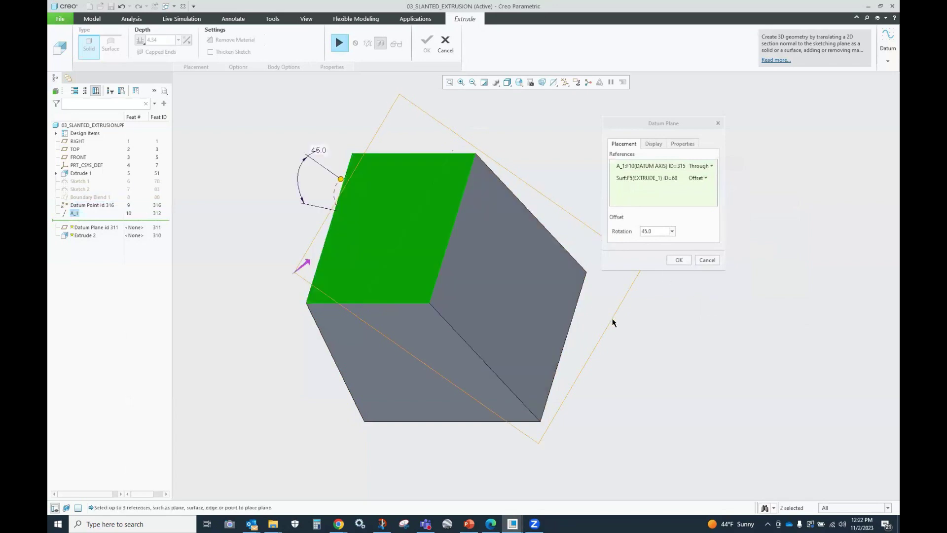
pyautogui.click(680, 260)
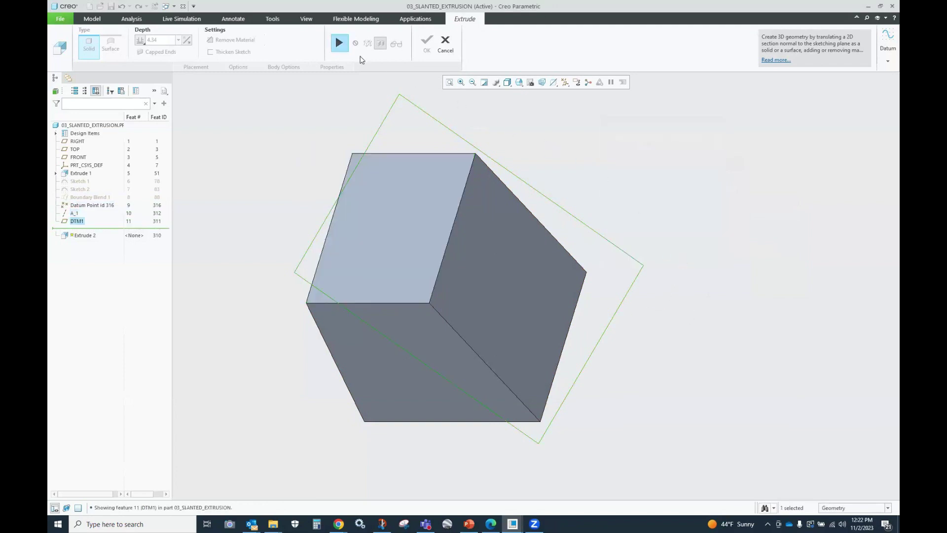
# Resume the Extrude and sketch a rectangle about 6.62 by 1.89 on the new 45° datum plane, then accept the section
pyautogui.click(339, 43)
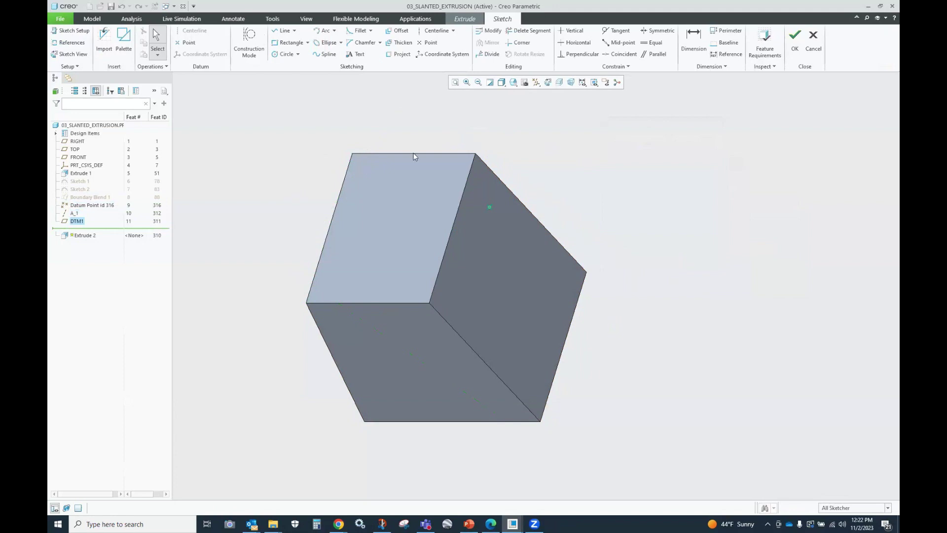
pyautogui.click(546, 83)
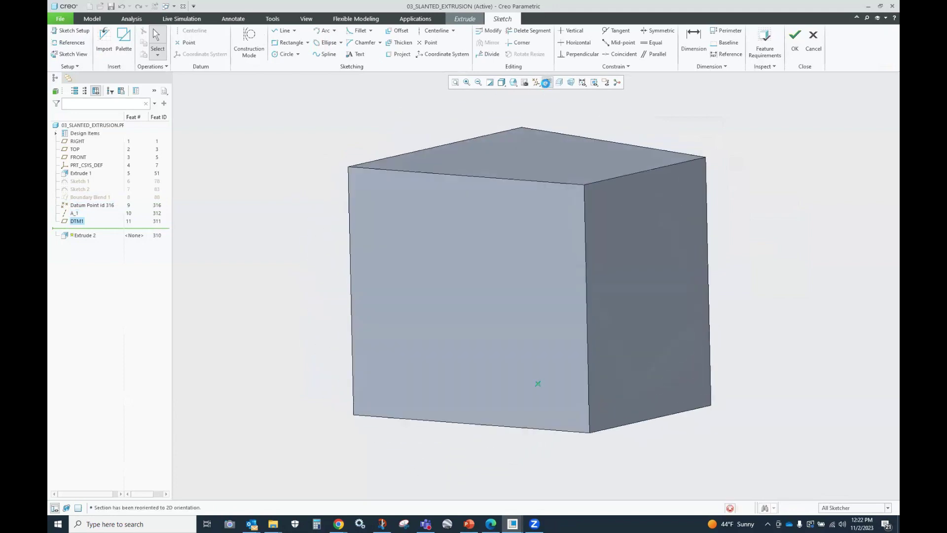
pyautogui.click(288, 42)
pyautogui.click(493, 281)
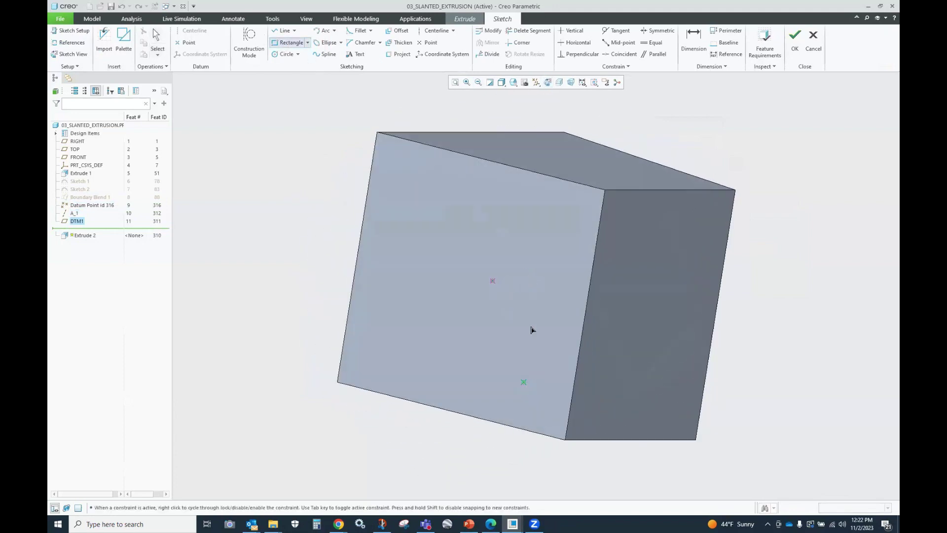
pyautogui.click(662, 328)
pyautogui.click(799, 44)
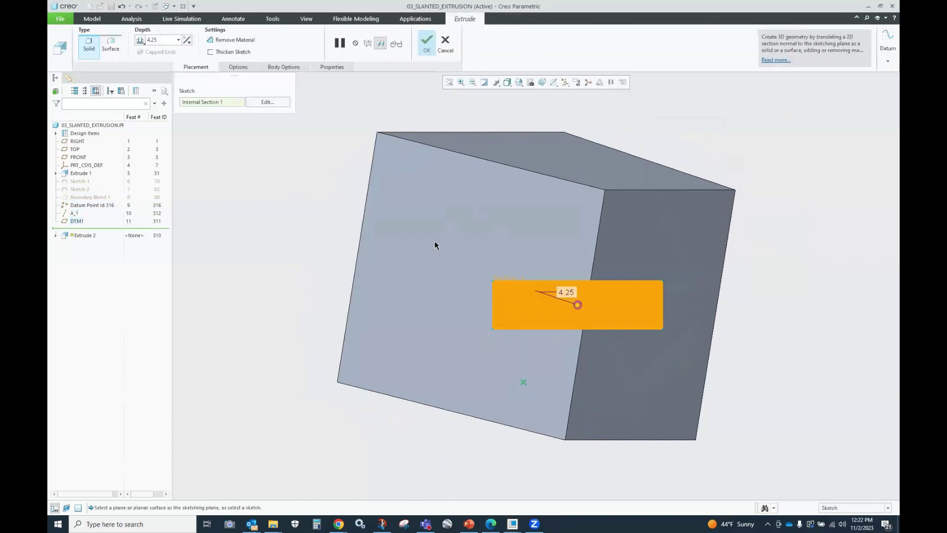
# Make the extrusion remove material and set its side 1 depth to To Next
pyautogui.moveTo(474, 220); pyautogui.dragTo(495, 375, button='middle')
pyautogui.scroll(3, 495, 371)
pyautogui.moveTo(471, 213); pyautogui.dragTo(448, 242, button='middle')
pyautogui.click(232, 40)
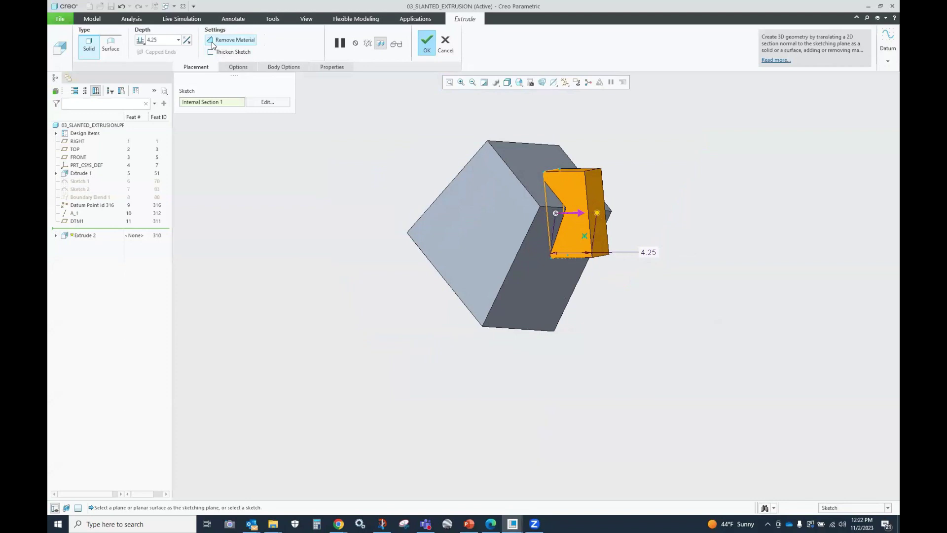
pyautogui.scroll(-2, 606, 195)
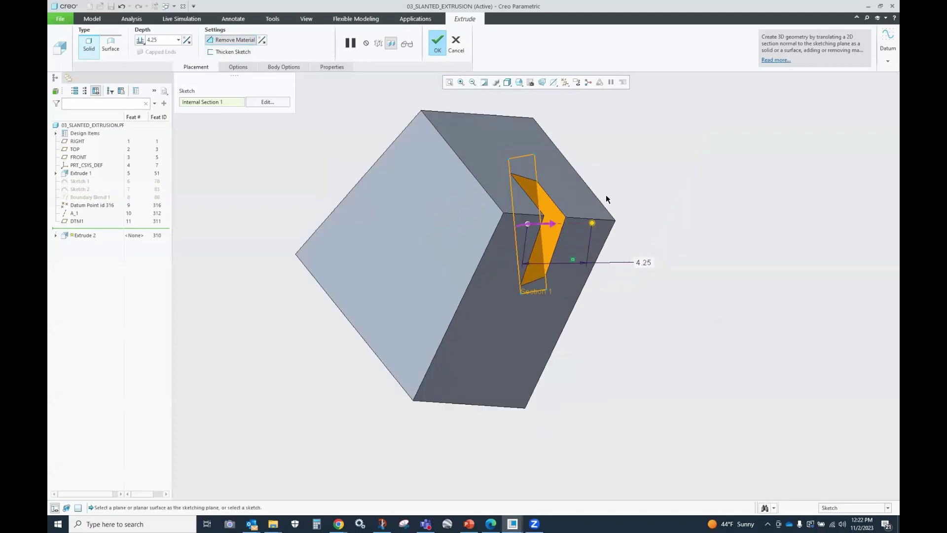
pyautogui.rightClick(593, 224)
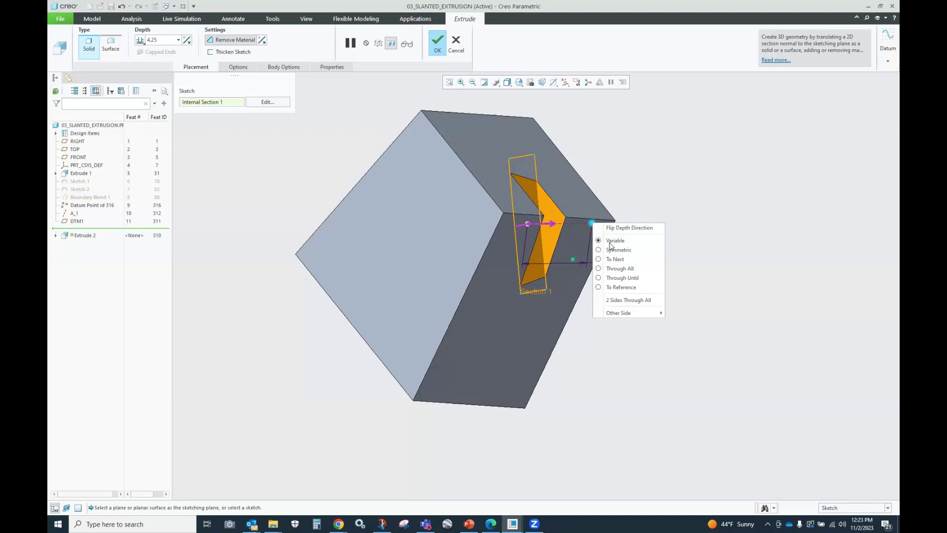
pyautogui.click(600, 260)
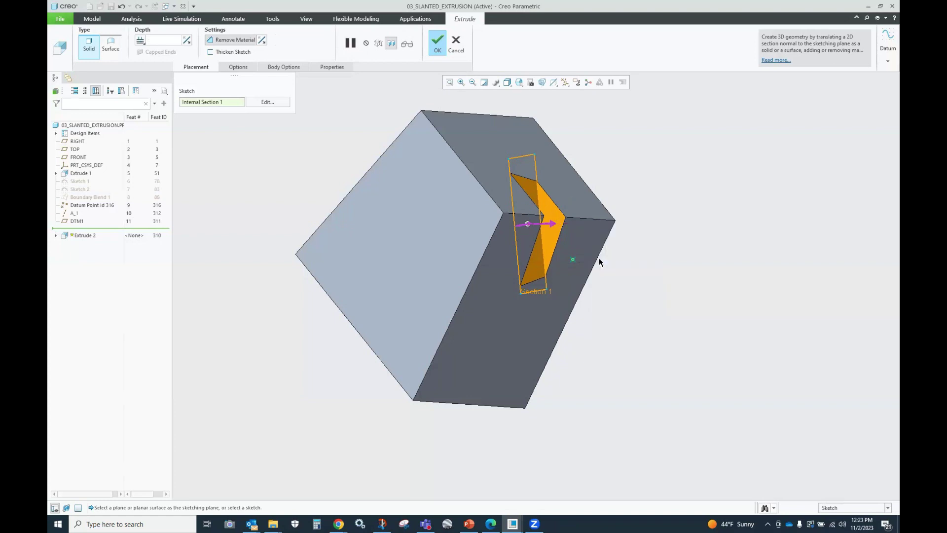
# Set the cut's side 2 depth to To Next and complete the Extrude
pyautogui.rightClick(656, 214)
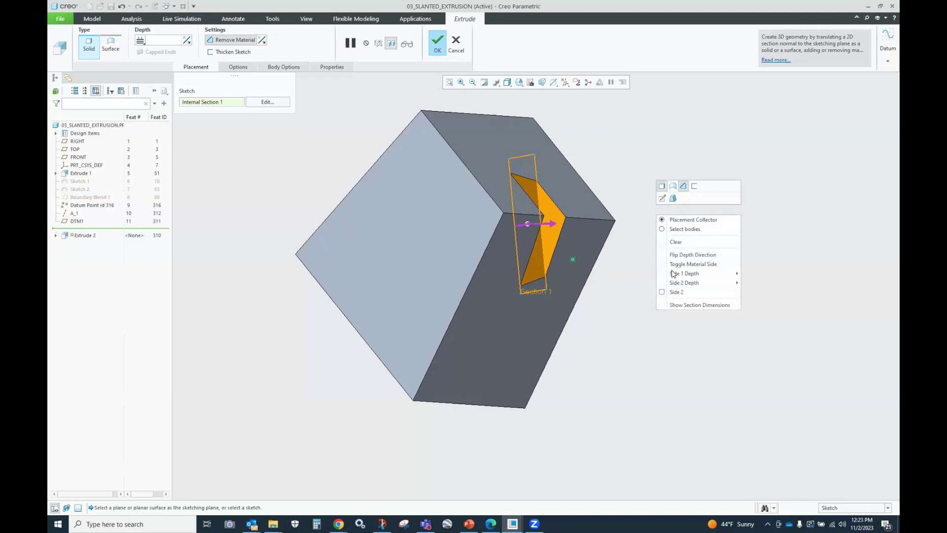
pyautogui.moveTo(677, 283)
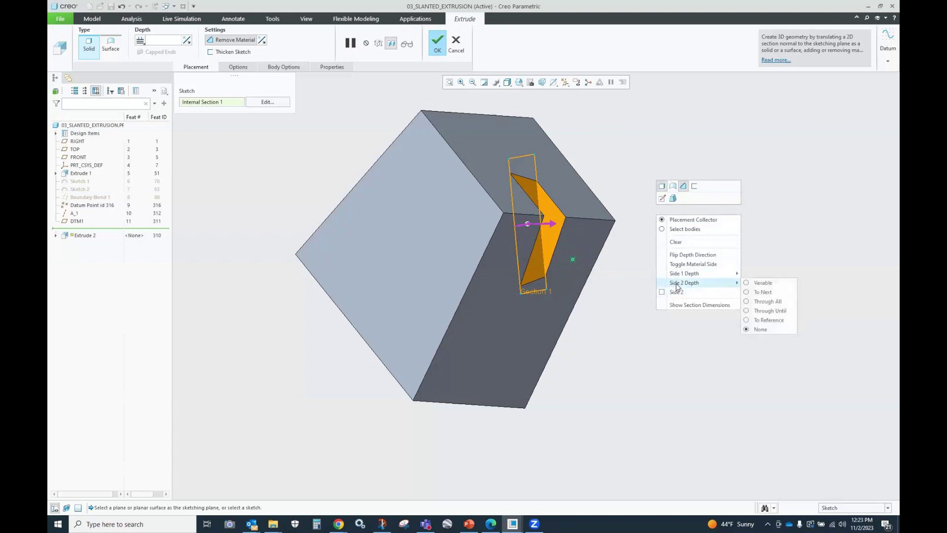
pyautogui.click(747, 292)
pyautogui.moveTo(621, 279); pyautogui.dragTo(573, 245, button='middle')
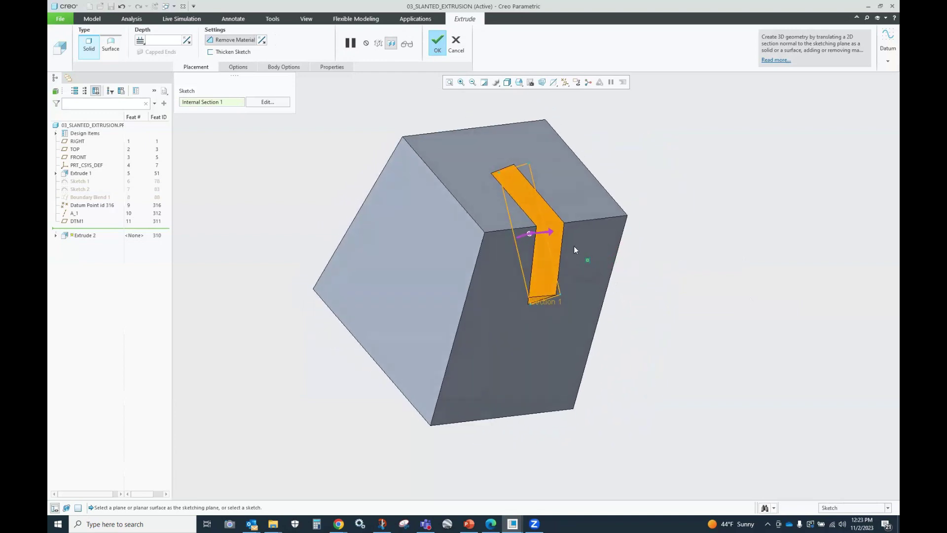
pyautogui.click(438, 44)
pyautogui.moveTo(442, 321)
pyautogui.mouseDown(button='middle')
pyautogui.moveTo(456, 310)
pyautogui.moveTo(449, 316)
pyautogui.mouseUp(button='middle')
pyautogui.click(651, 334)
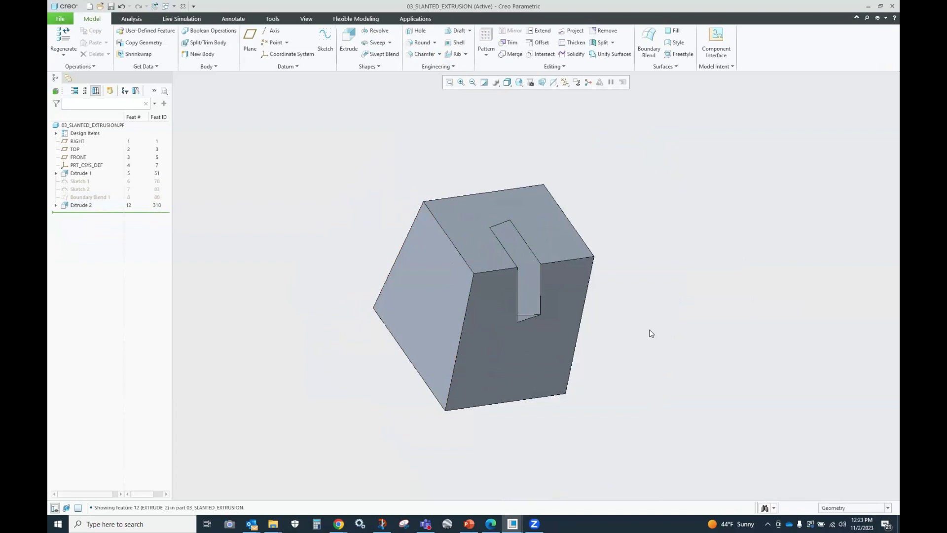
# Turn on the display of all datum features and expand Extrude 2 in the model tree
pyautogui.click(565, 82)
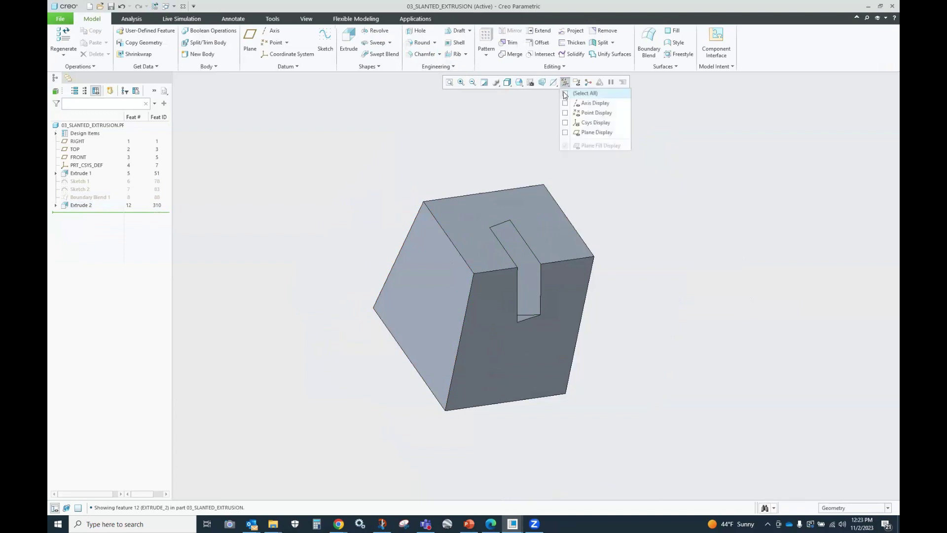
pyautogui.click(566, 94)
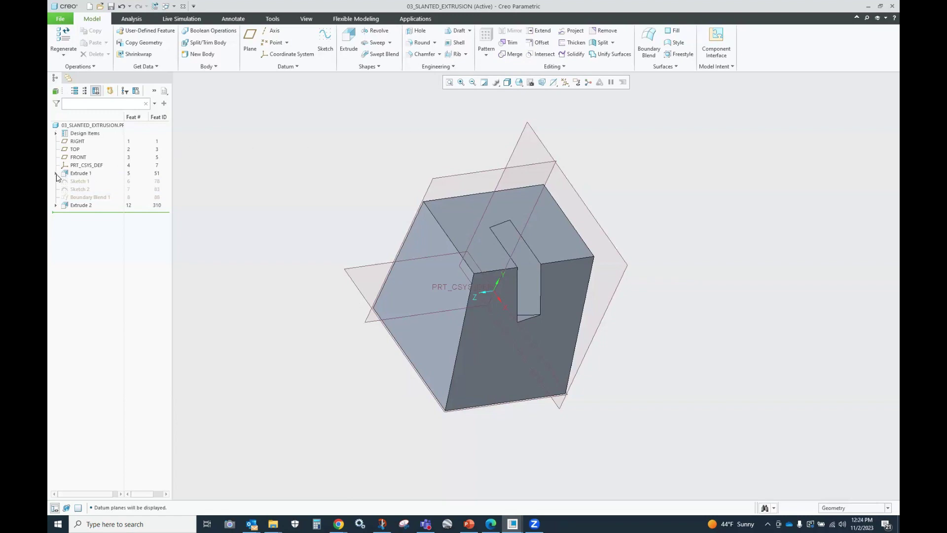
pyautogui.click(56, 205)
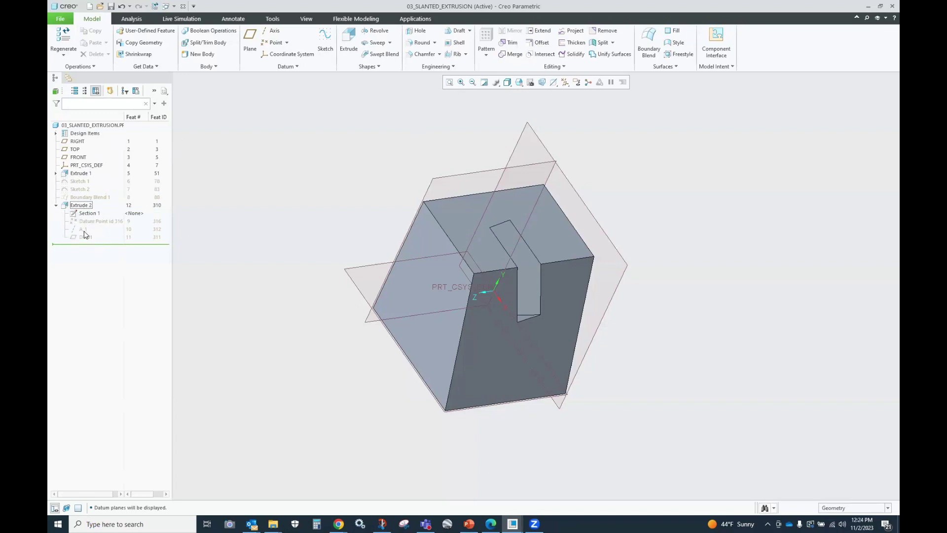
# Edit Extrude 2's dimensions on the model, tilting its datum plane to 52° and moving the 0.20 datum point to ratio 0.15
pyautogui.rightClick(84, 207)
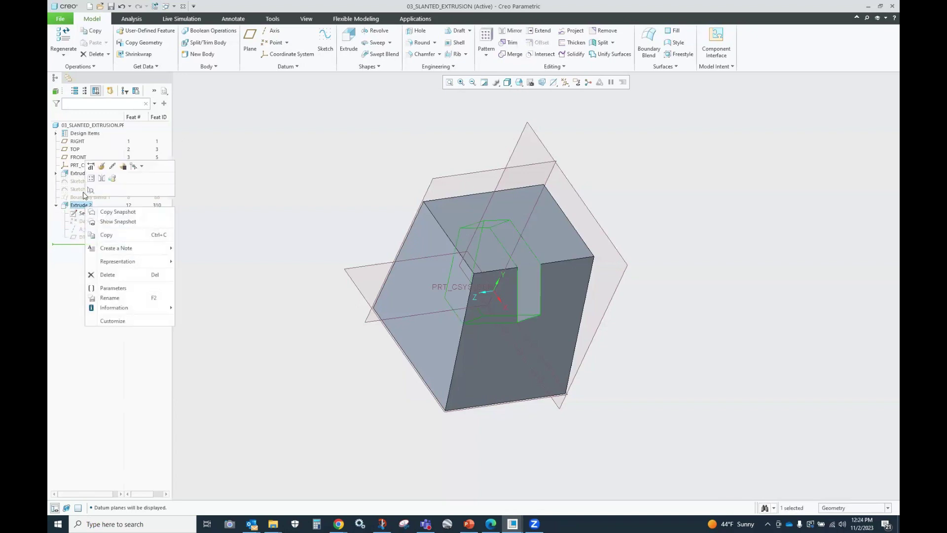
pyautogui.click(91, 167)
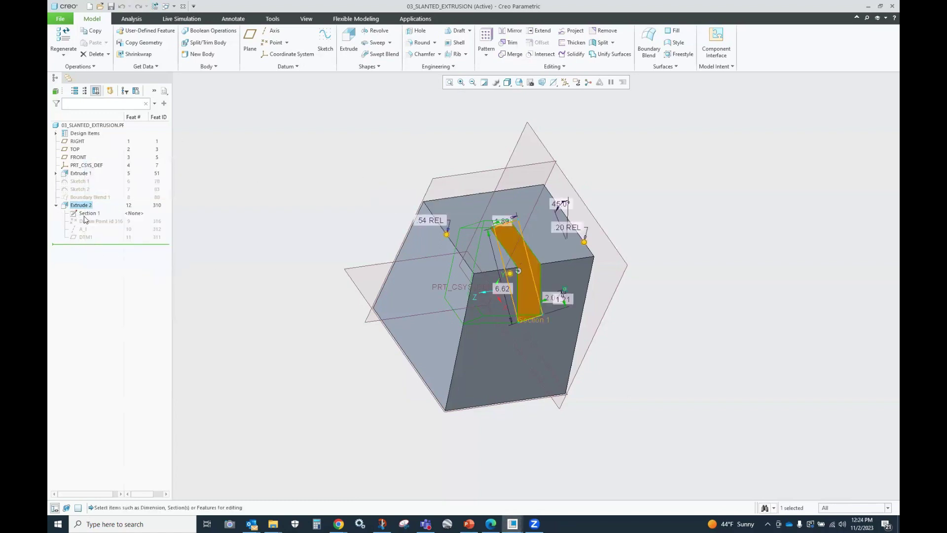
pyautogui.moveTo(451, 289)
pyautogui.mouseDown(button='middle')
pyautogui.moveTo(417, 262)
pyautogui.moveTo(436, 290)
pyautogui.mouseUp(button='middle')
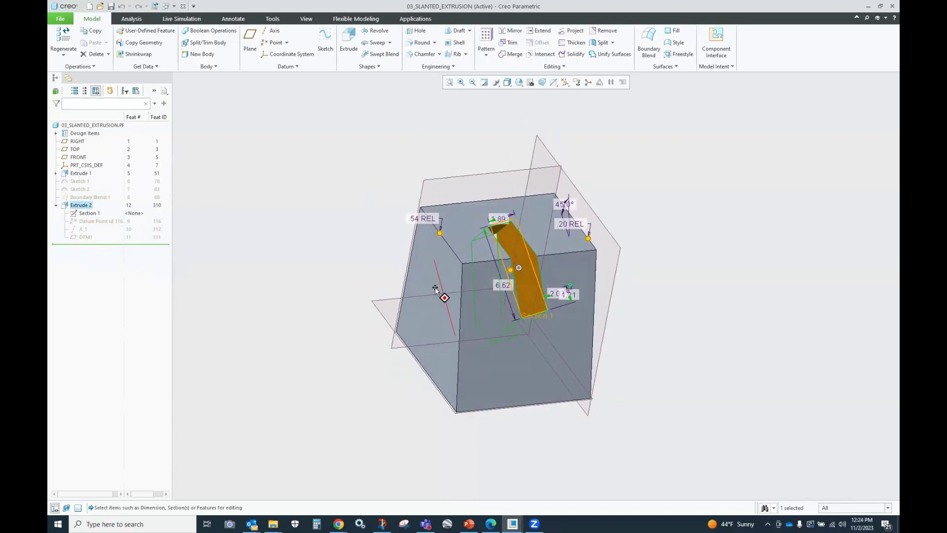
pyautogui.moveTo(511, 270)
pyautogui.mouseDown()
pyautogui.moveTo(505, 281)
pyautogui.moveTo(510, 260)
pyautogui.mouseUp()
pyautogui.moveTo(588, 238)
pyautogui.mouseDown()
pyautogui.moveTo(567, 208)
pyautogui.moveTo(592, 248)
pyautogui.mouseUp()
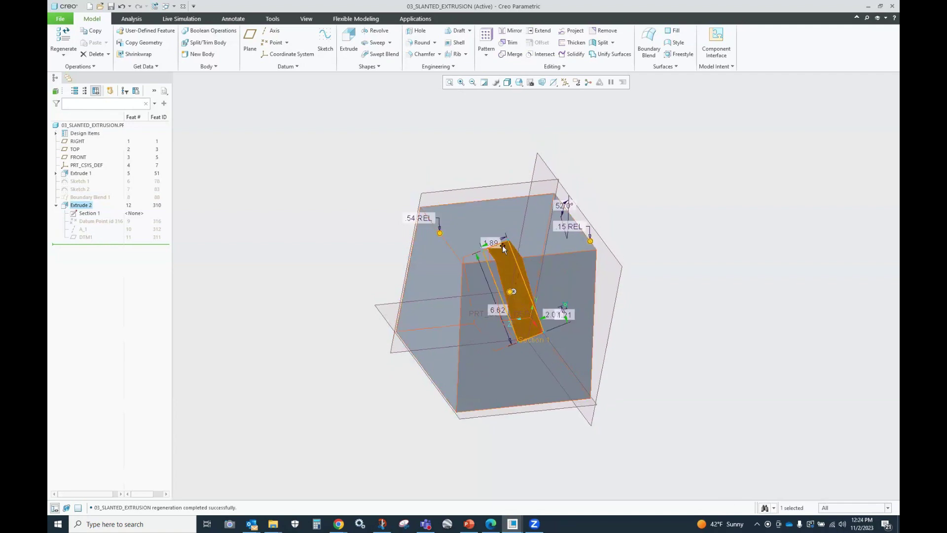
# Move the other datum point to ratio 0.55, enlarge the cut's rectangle to about 6.64 by 4.98, and finish editing
pyautogui.moveTo(435, 223); pyautogui.dragTo(439, 233)
pyautogui.moveTo(518, 344); pyautogui.dragTo(566, 325)
pyautogui.moveTo(496, 321); pyautogui.dragTo(513, 336, button='middle')
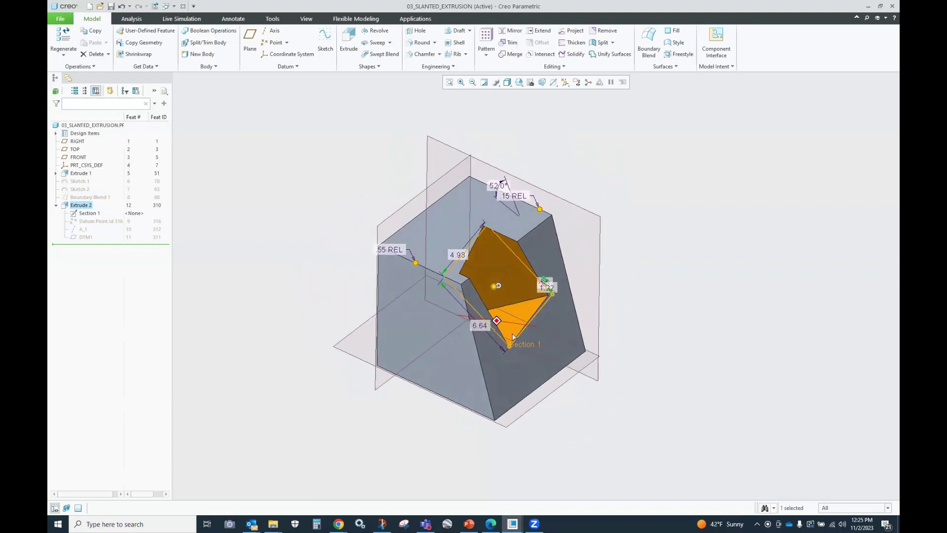
pyautogui.click(631, 325)
pyautogui.moveTo(628, 315)
pyautogui.mouseDown(button='middle')
pyautogui.moveTo(575, 308)
pyautogui.moveTo(640, 308)
pyautogui.mouseUp(button='middle')
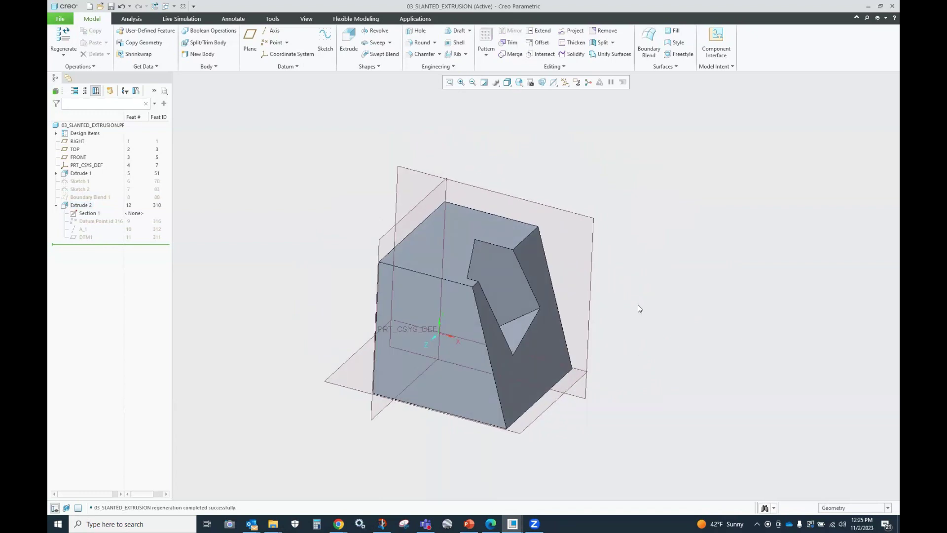
# Move the embedded datum point, axis and plane out of Extrude 2 to the level above it in the model tree
pyautogui.click(56, 205)
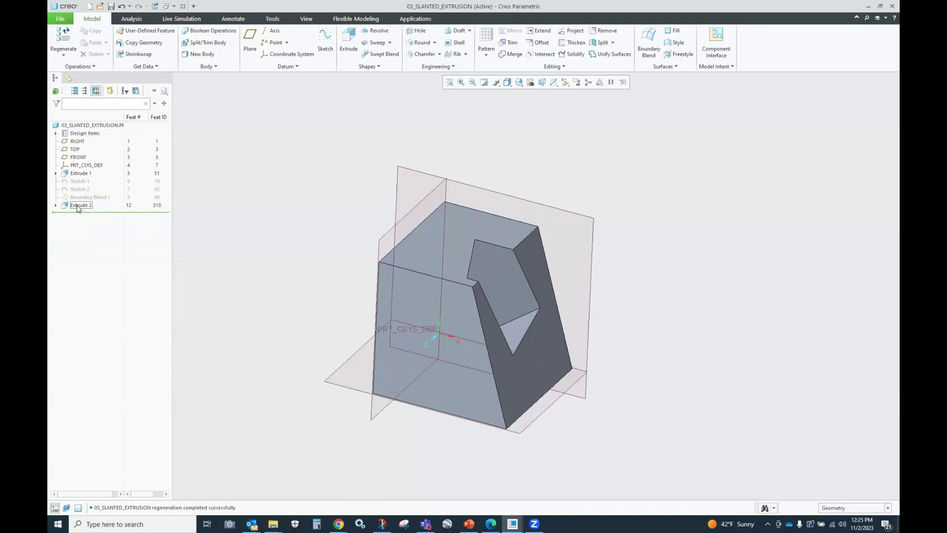
pyautogui.click(56, 205)
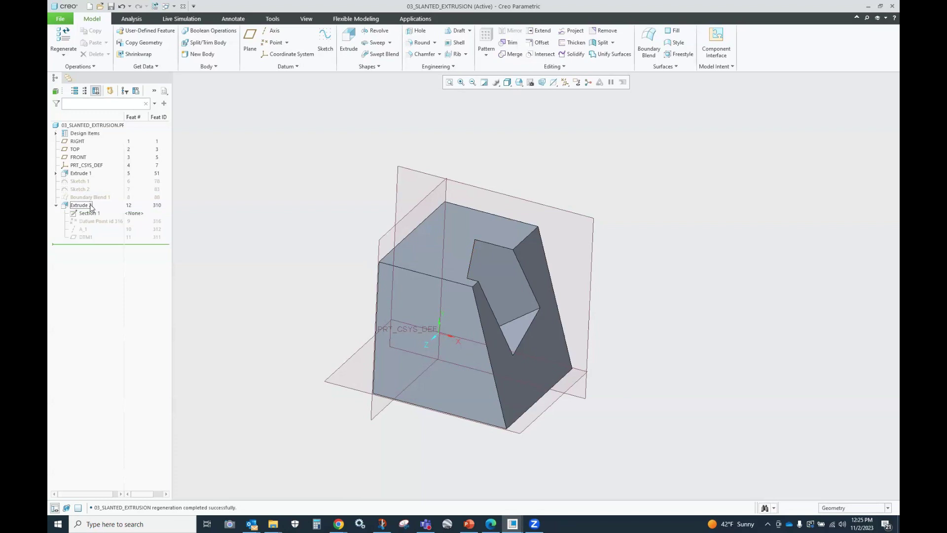
pyautogui.moveTo(85, 238); pyautogui.dragTo(90, 202)
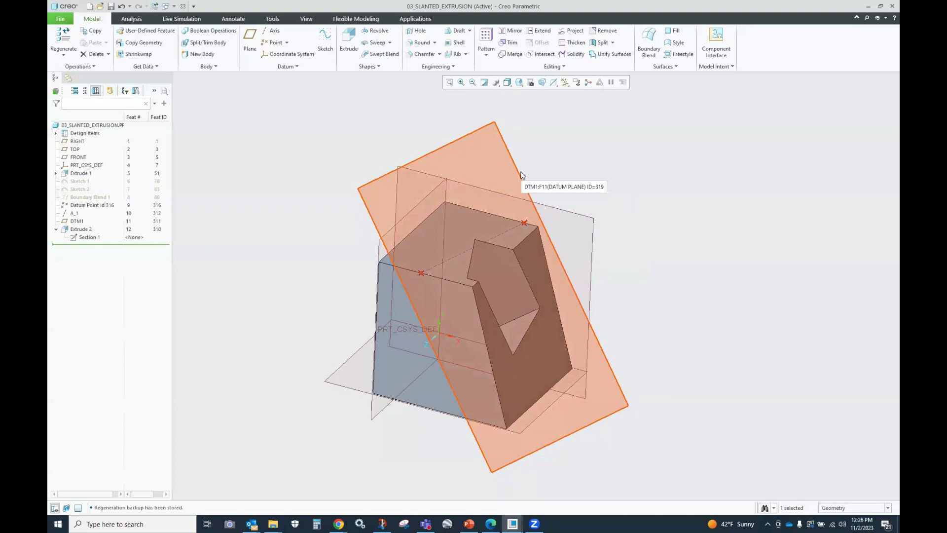
# Embed the datum point, axis A_1 and plane DTM1 back into Extrude 2
pyautogui.click(92, 205)
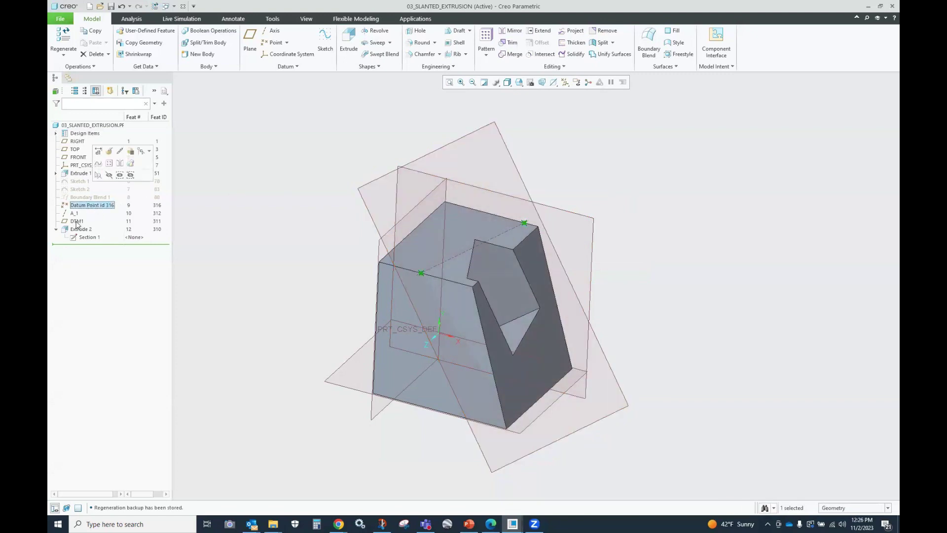
pyautogui.keyDown('shift'); pyautogui.click(77, 221); pyautogui.keyUp('shift')
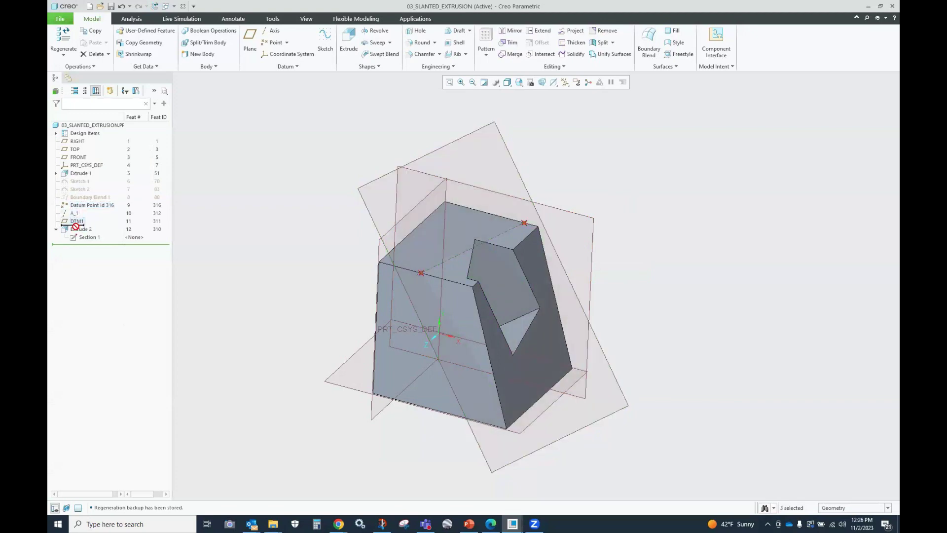
pyautogui.moveTo(77, 236); pyautogui.dragTo(78, 237)
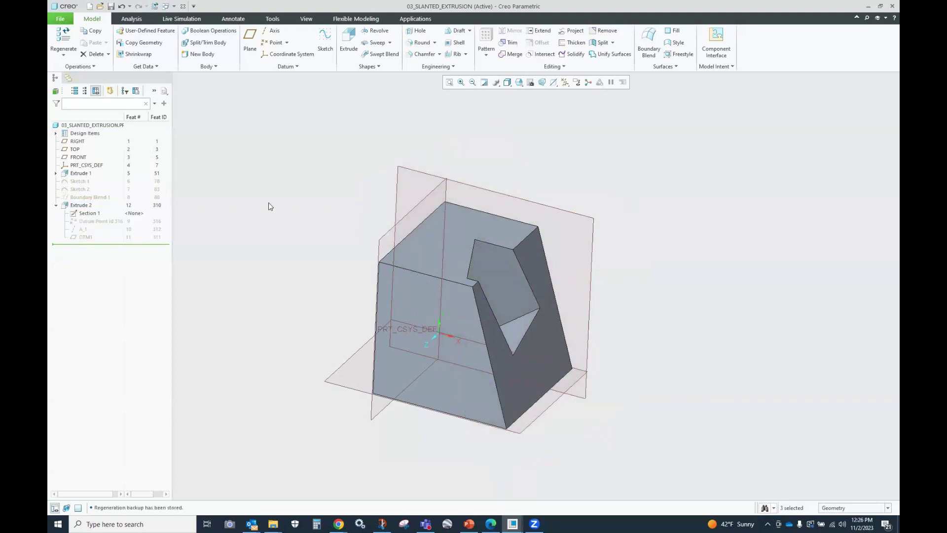
pyautogui.moveTo(372, 183)
pyautogui.mouseDown(button='middle')
pyautogui.moveTo(344, 184)
pyautogui.moveTo(353, 179)
pyautogui.mouseUp(button='middle')
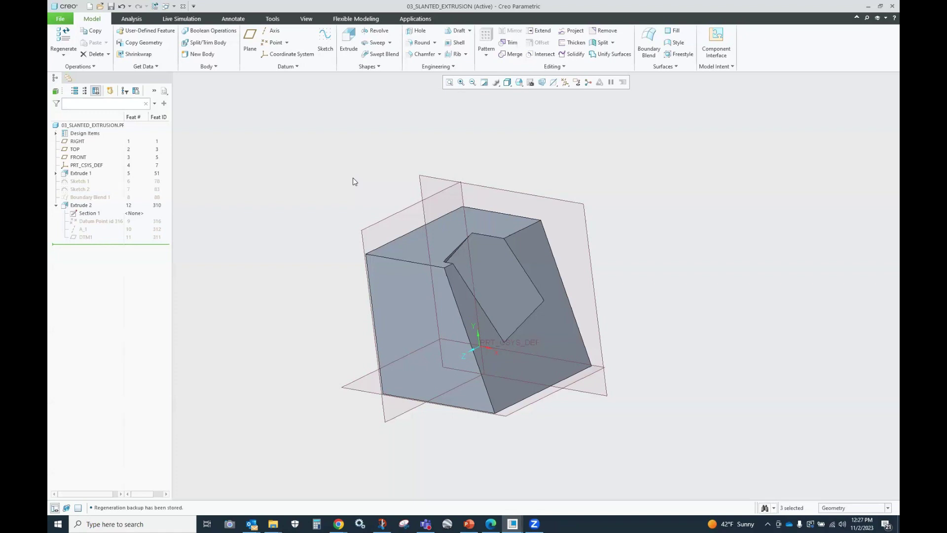
# Try to move the internal Section 1 out of Extrude 2 in the model tree
pyautogui.click(79, 205)
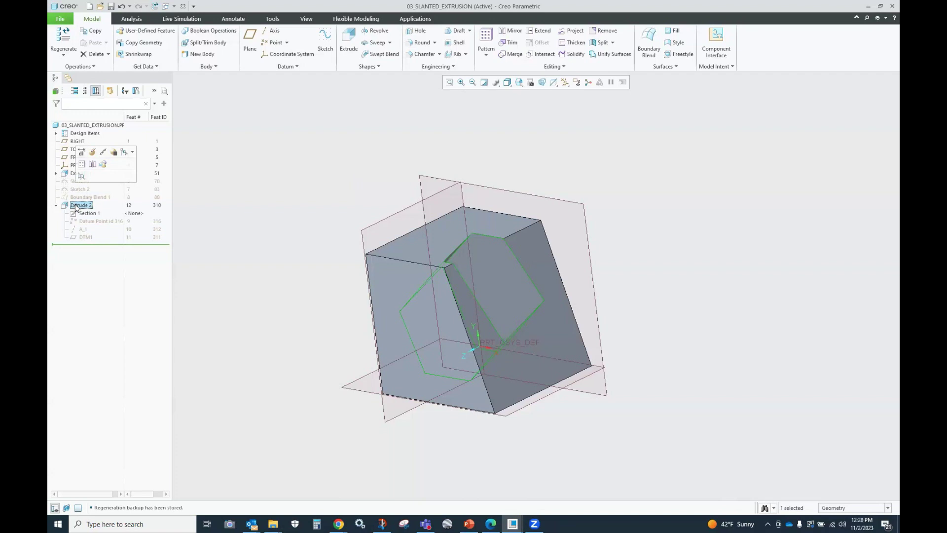
pyautogui.click(86, 214)
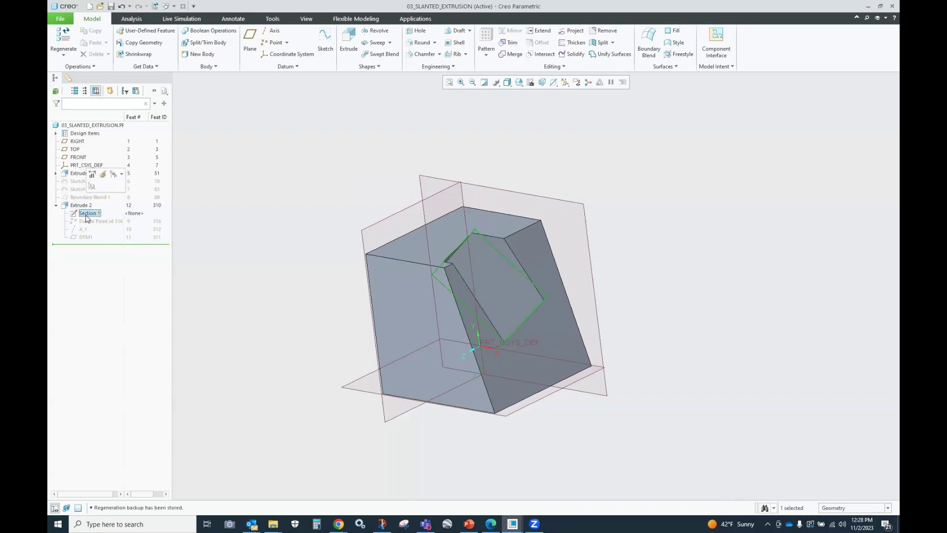
pyautogui.click(254, 187)
pyautogui.moveTo(89, 213)
pyautogui.mouseDown()
pyautogui.moveTo(86, 195)
pyautogui.moveTo(86, 209)
pyautogui.mouseUp()
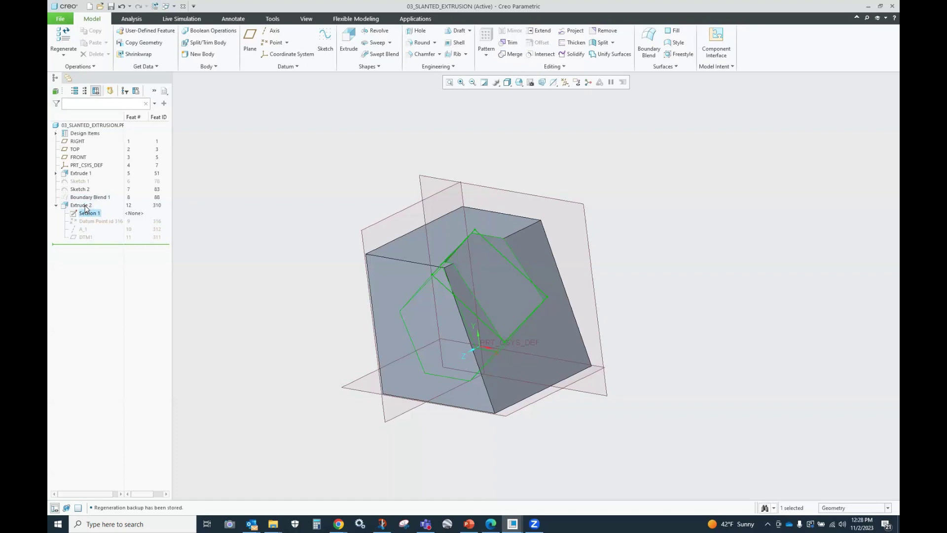
pyautogui.click(314, 211)
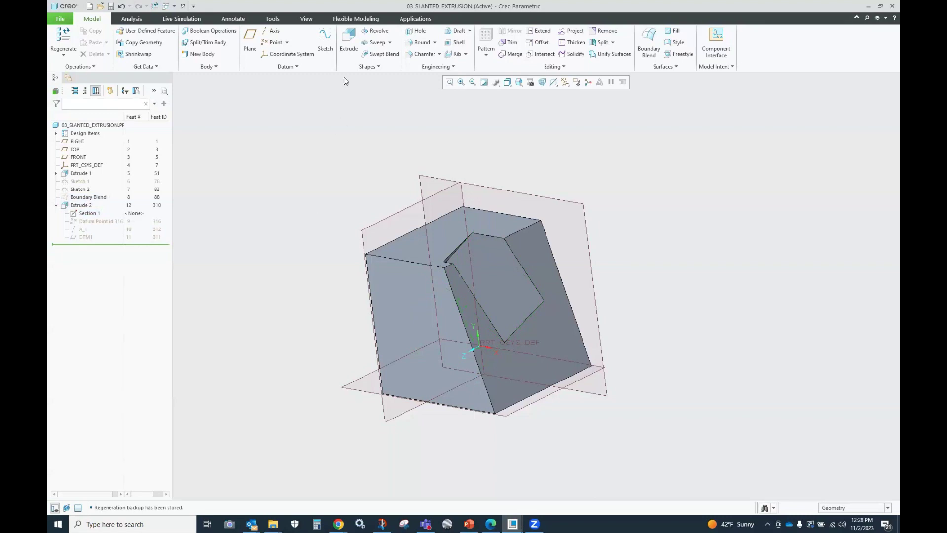
# Start a standalone Sketch and nest datum plane, axis and point definitions inside it, spreading the open dialogs apart
pyautogui.click(325, 40)
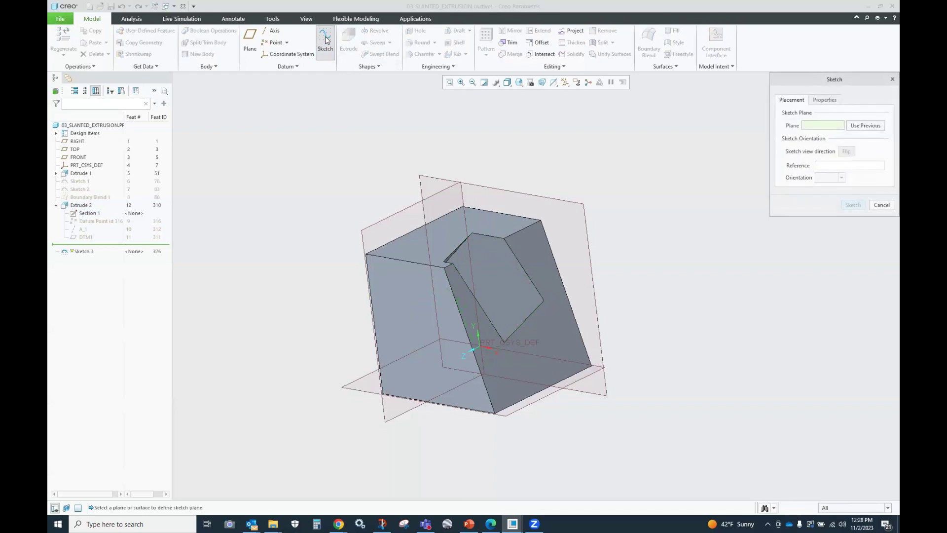
pyautogui.moveTo(814, 80); pyautogui.dragTo(701, 93)
pyautogui.click(251, 59)
pyautogui.moveTo(799, 108); pyautogui.dragTo(645, 172)
pyautogui.click(273, 31)
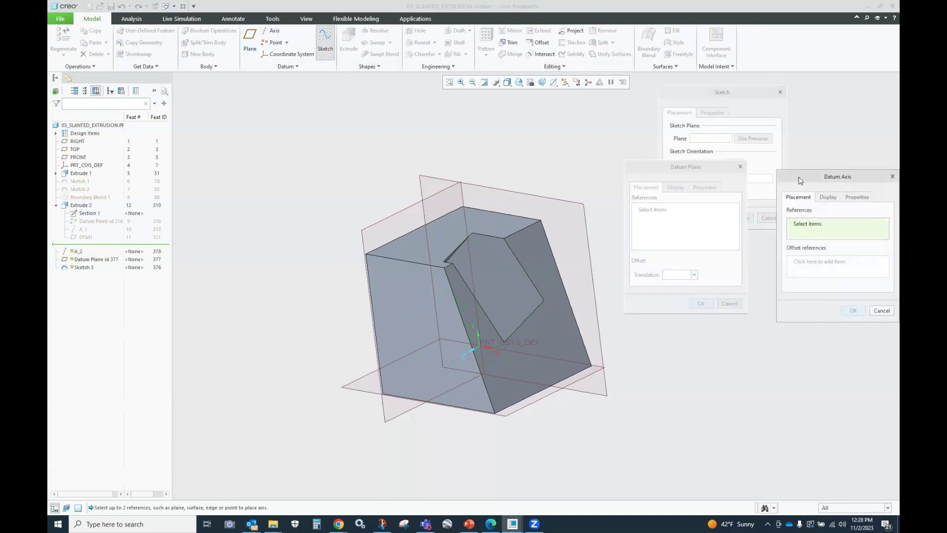
pyautogui.moveTo(800, 181); pyautogui.dragTo(688, 213)
pyautogui.click(274, 42)
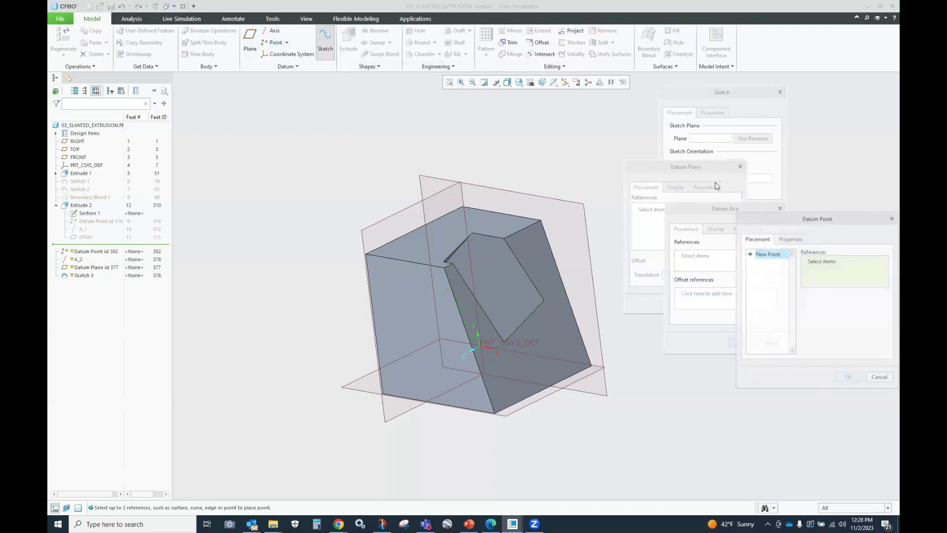
# Place two datum points on opposite edges of the block's large side face, the first at a ratio of 0.45 along its edge
pyautogui.moveTo(765, 220); pyautogui.dragTo(716, 261)
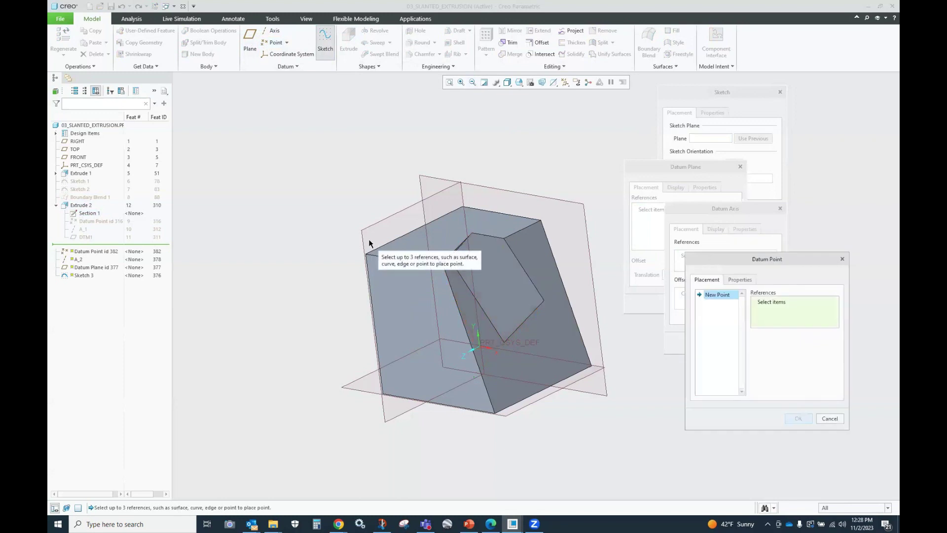
pyautogui.moveTo(347, 218)
pyautogui.mouseDown(button='middle')
pyautogui.moveTo(363, 233)
pyautogui.moveTo(431, 232)
pyautogui.moveTo(404, 214)
pyautogui.moveTo(391, 181)
pyautogui.moveTo(399, 207)
pyautogui.mouseUp(button='middle')
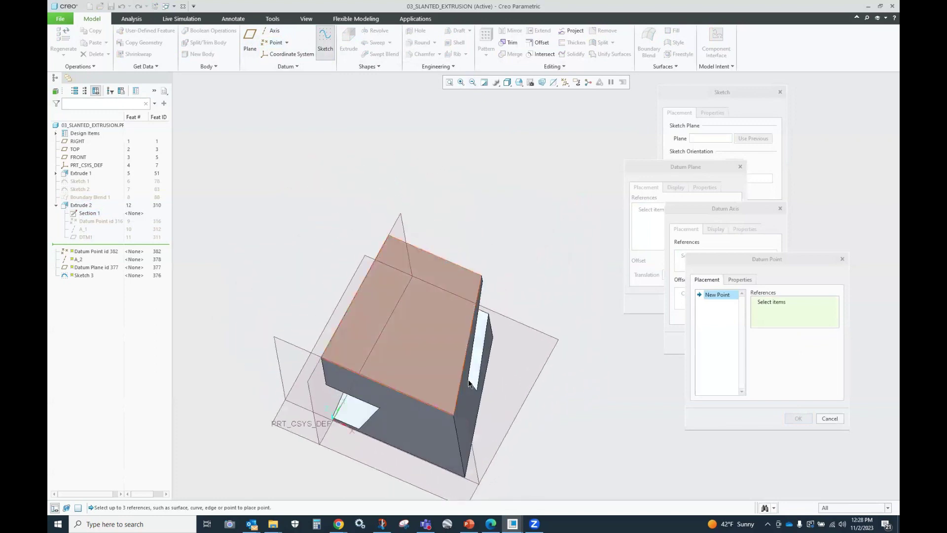
pyautogui.click(380, 384)
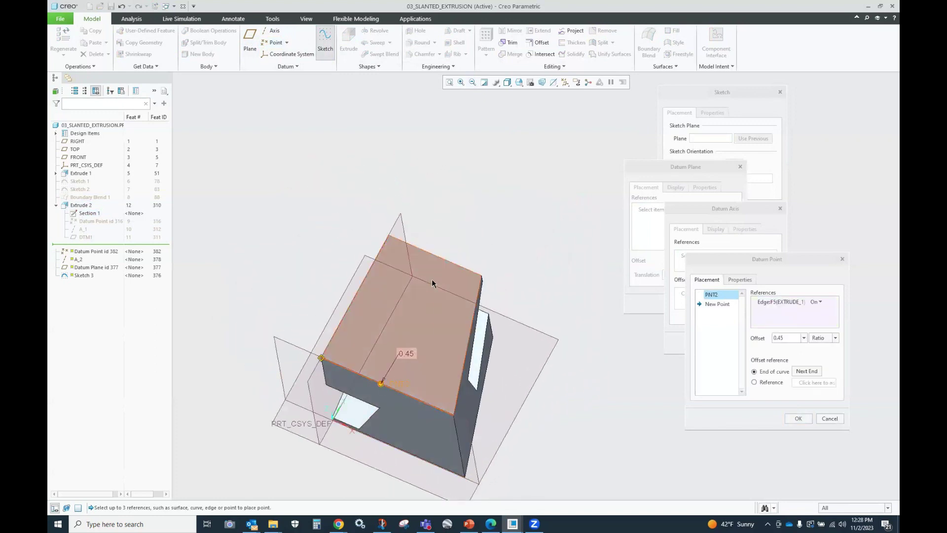
pyautogui.click(717, 304)
pyautogui.click(430, 254)
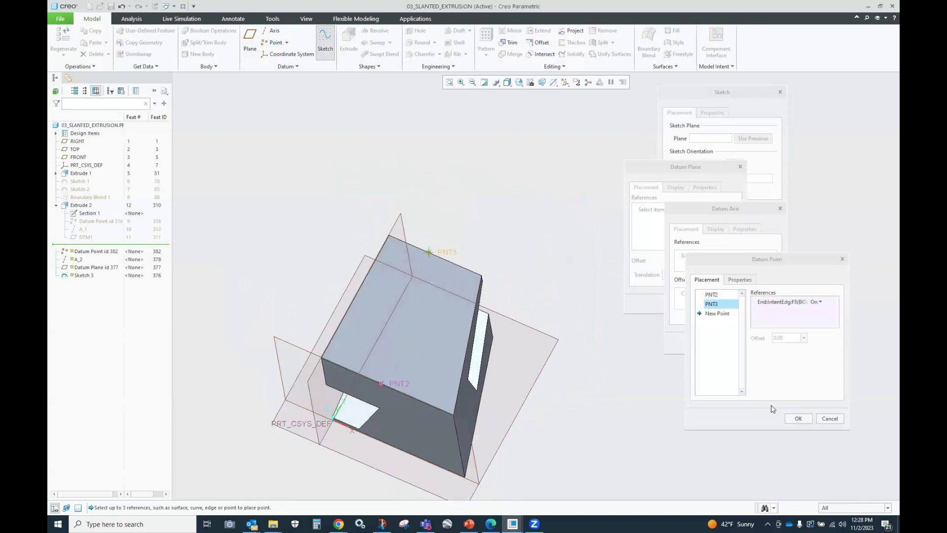
pyautogui.click(799, 419)
# Finish the nested datum axis through both points and the datum plane through that axis, referencing the side face, and open the sketch on it
pyautogui.click(743, 341)
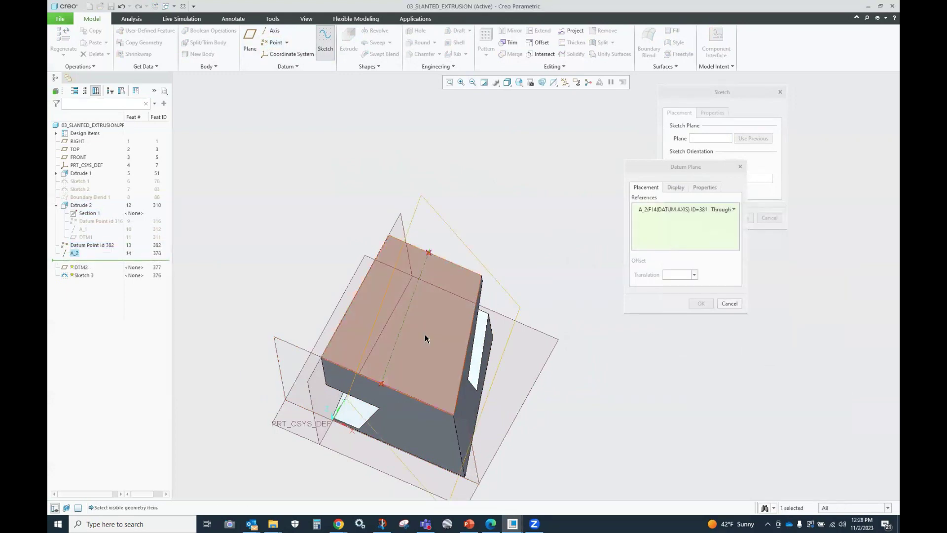
pyautogui.click(434, 339)
pyautogui.click(702, 303)
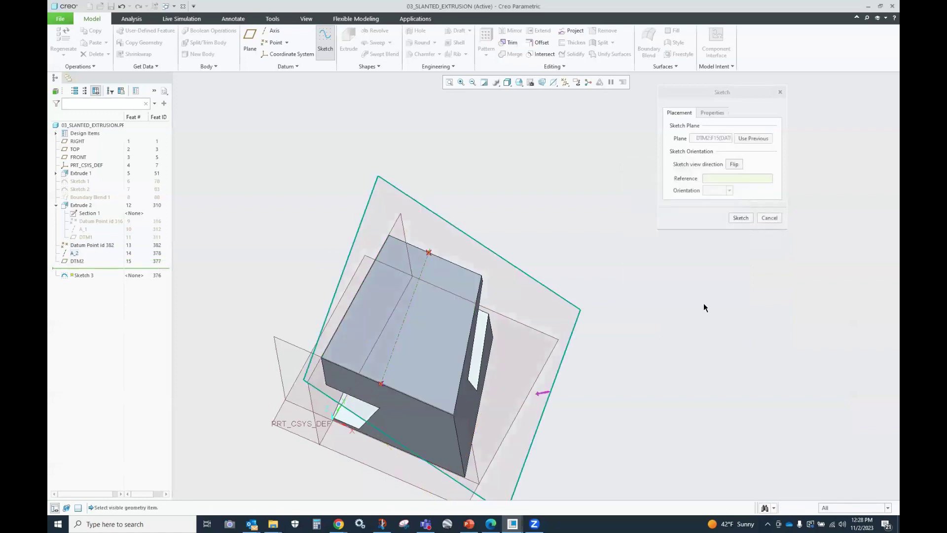
pyautogui.click(741, 219)
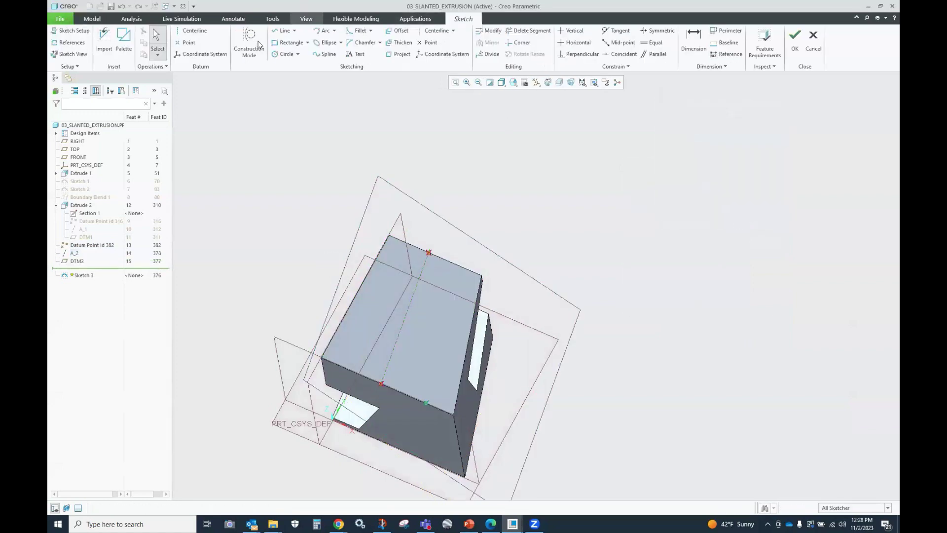
# Sketch a rectangle crossing the block's edge on the new plane, finish the sketch and expand Sketch 3 in the model tree
pyautogui.click(290, 43)
pyautogui.click(398, 299)
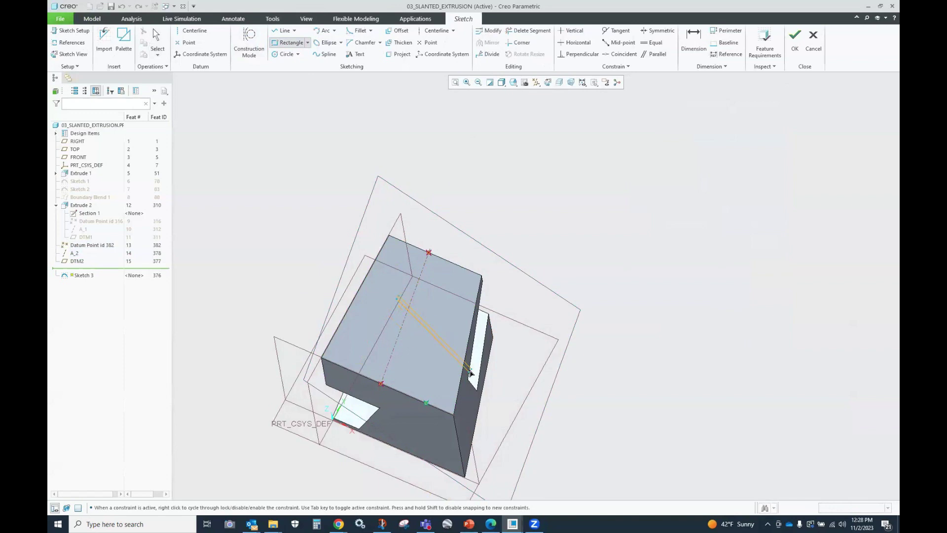
pyautogui.click(489, 351)
pyautogui.click(796, 44)
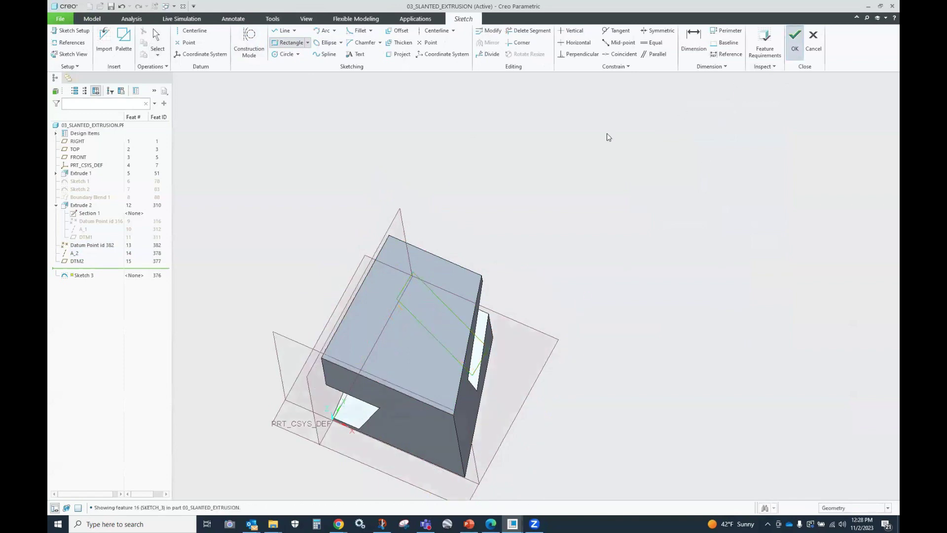
pyautogui.click(87, 221)
pyautogui.click(56, 245)
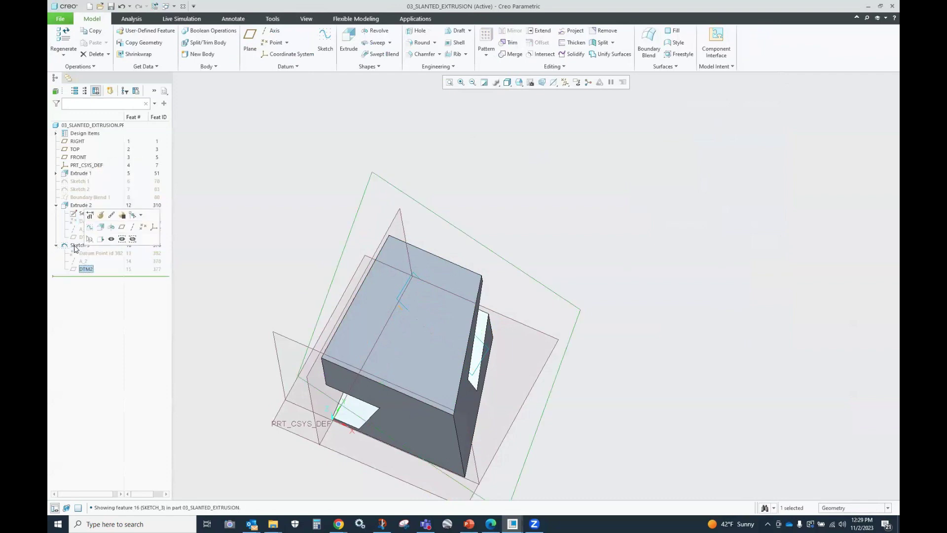
# Extrude Sketch 3 with Remove Material to cut the block on both sides of the sketch plane
pyautogui.click(77, 246)
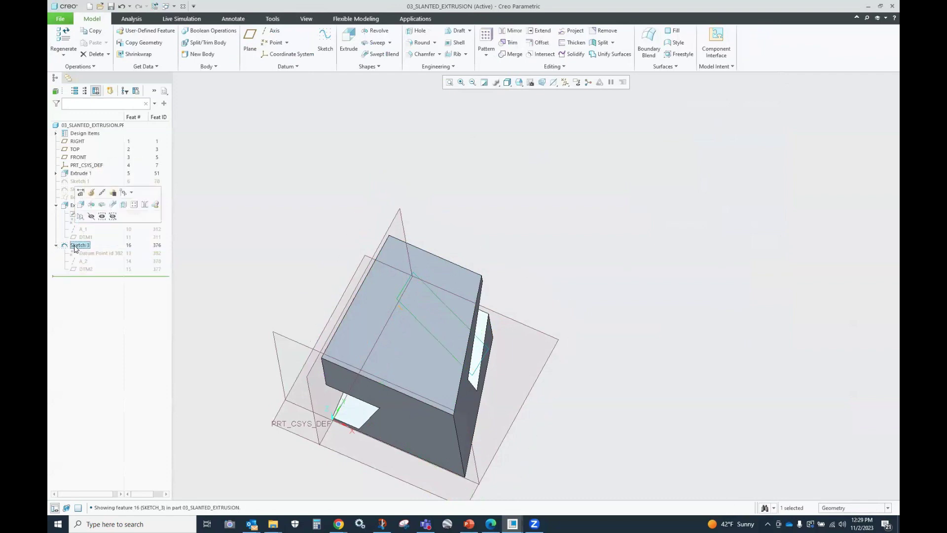
pyautogui.click(81, 205)
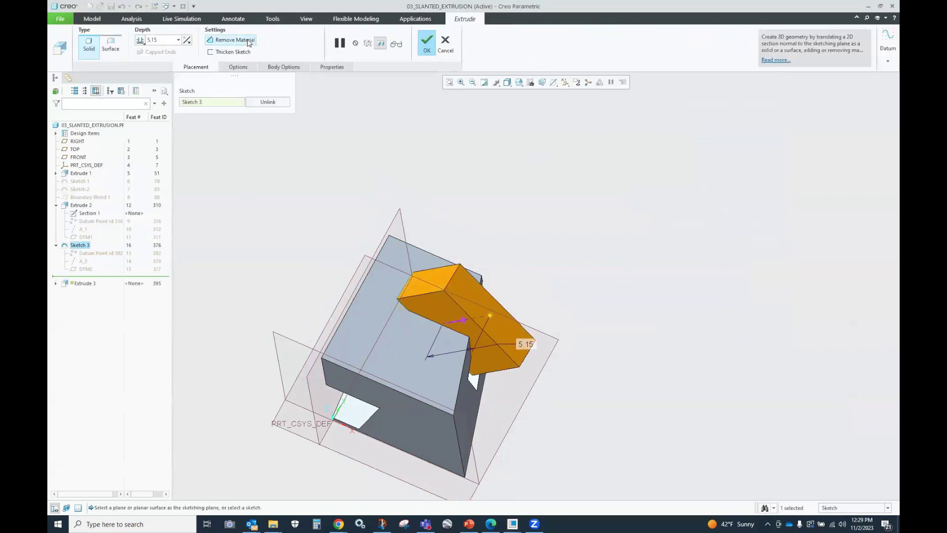
pyautogui.click(232, 40)
pyautogui.rightClick(633, 245)
pyautogui.moveTo(666, 312)
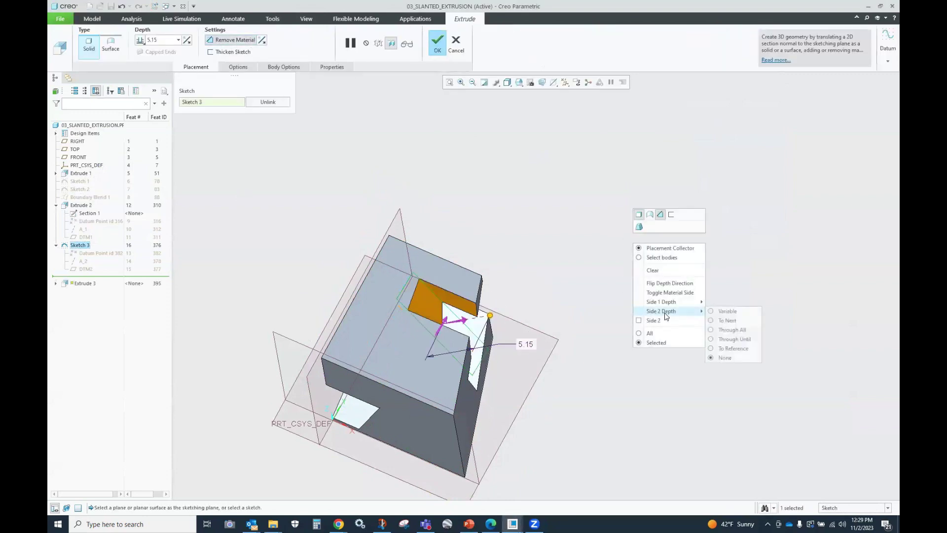
pyautogui.click(725, 321)
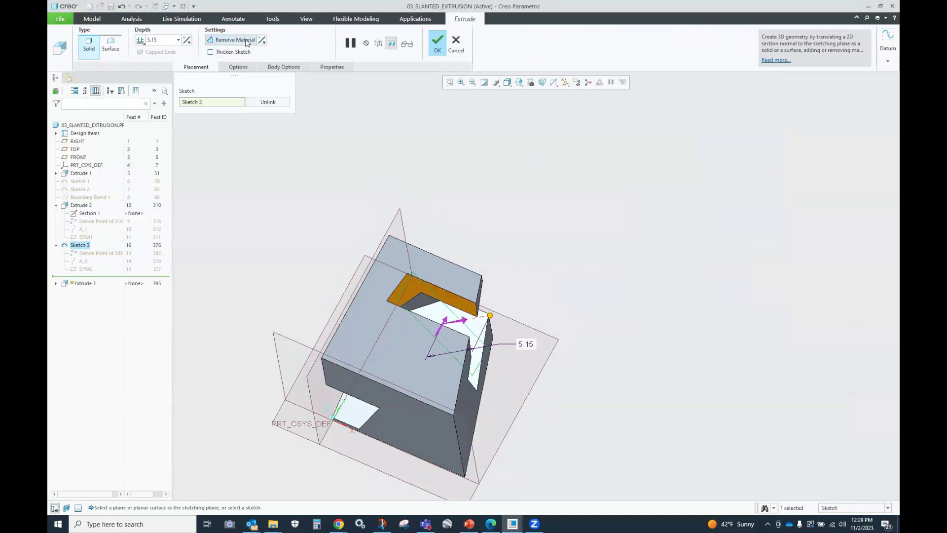
pyautogui.click(238, 67)
pyautogui.click(297, 106)
pyautogui.click(277, 131)
pyautogui.click(438, 41)
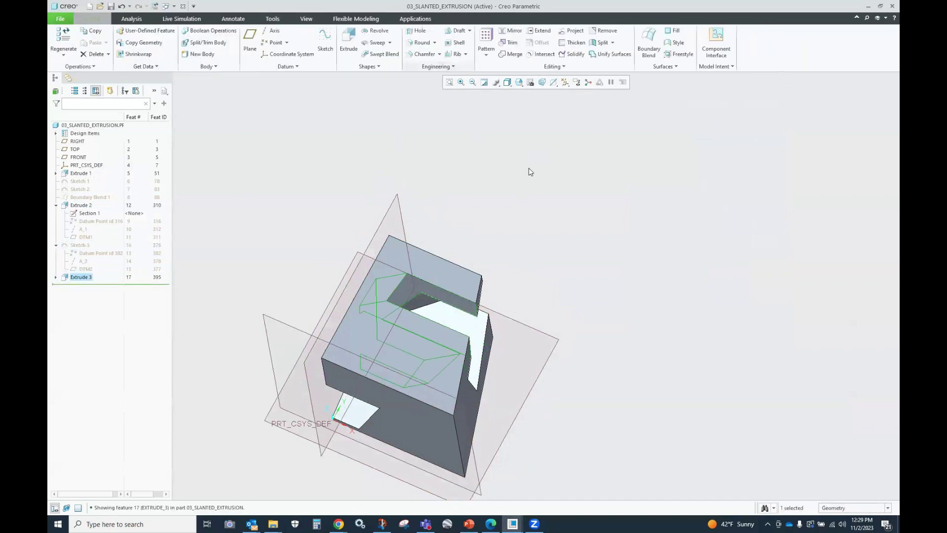
# Start a new extrusion from the block's top face and sketch a small rectangle on it as the section
pyautogui.moveTo(523, 189)
pyautogui.mouseDown(button='middle')
pyautogui.moveTo(465, 190)
pyautogui.moveTo(521, 188)
pyautogui.moveTo(538, 194)
pyautogui.moveTo(535, 220)
pyautogui.moveTo(565, 226)
pyautogui.moveTo(484, 211)
pyautogui.mouseUp(button='middle')
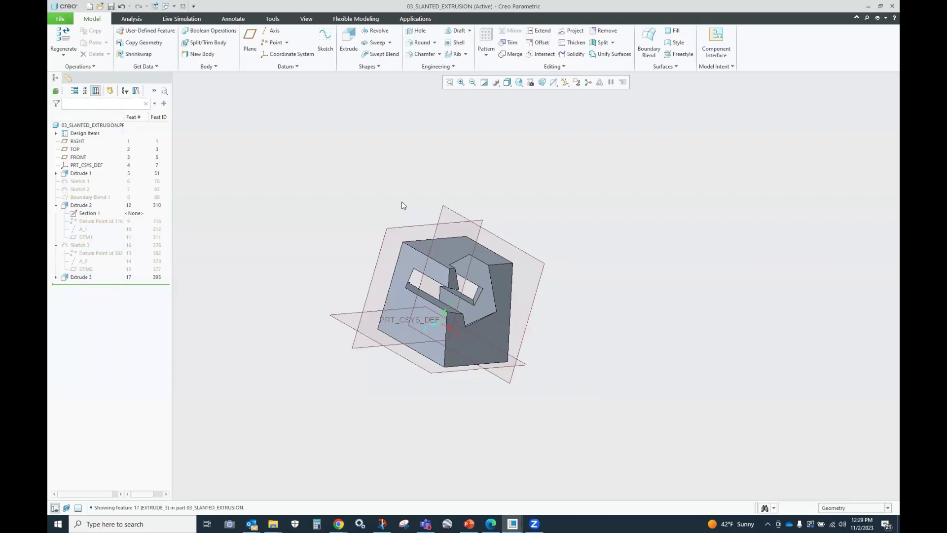
pyautogui.moveTo(408, 205); pyautogui.dragTo(545, 241, button='middle')
pyautogui.scroll(3, 544, 238)
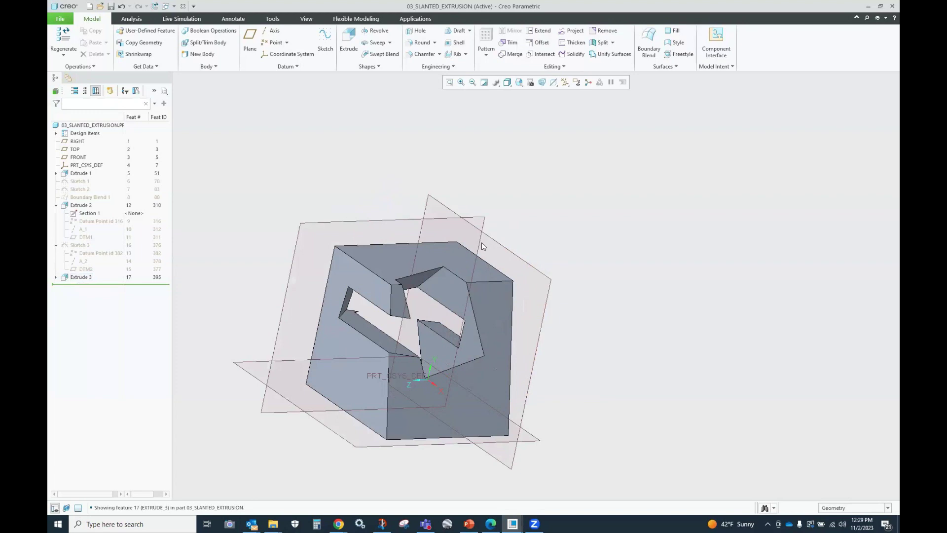
pyautogui.click(394, 264)
pyautogui.click(444, 223)
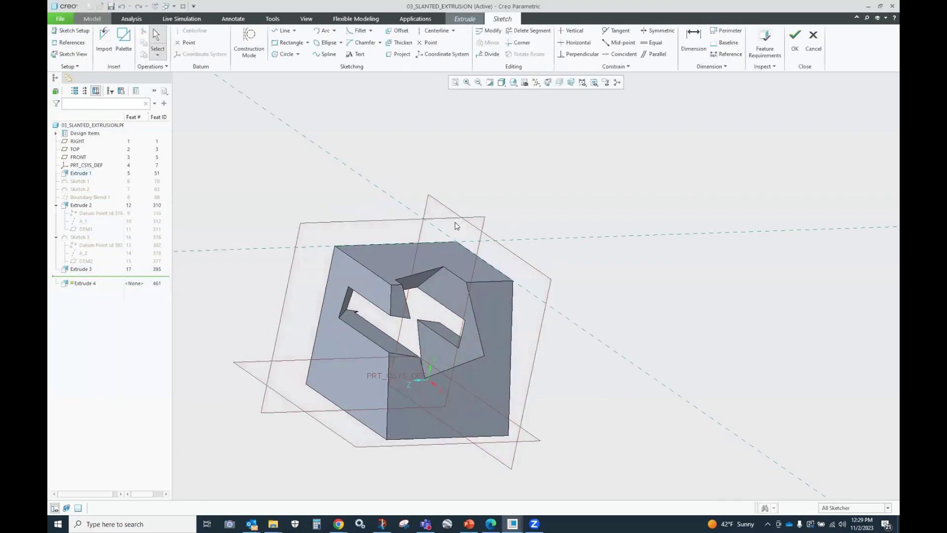
pyautogui.click(287, 43)
pyautogui.click(380, 255)
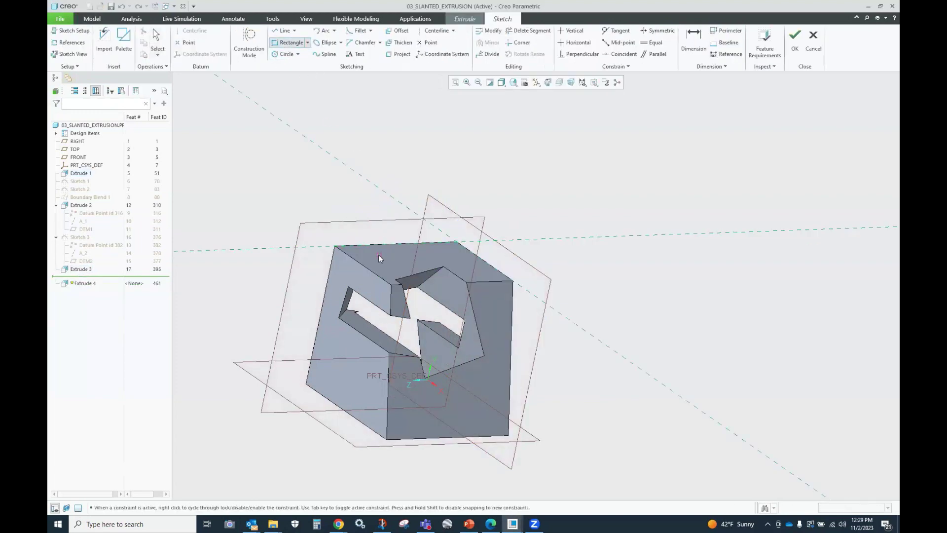
pyautogui.click(437, 258)
pyautogui.click(795, 39)
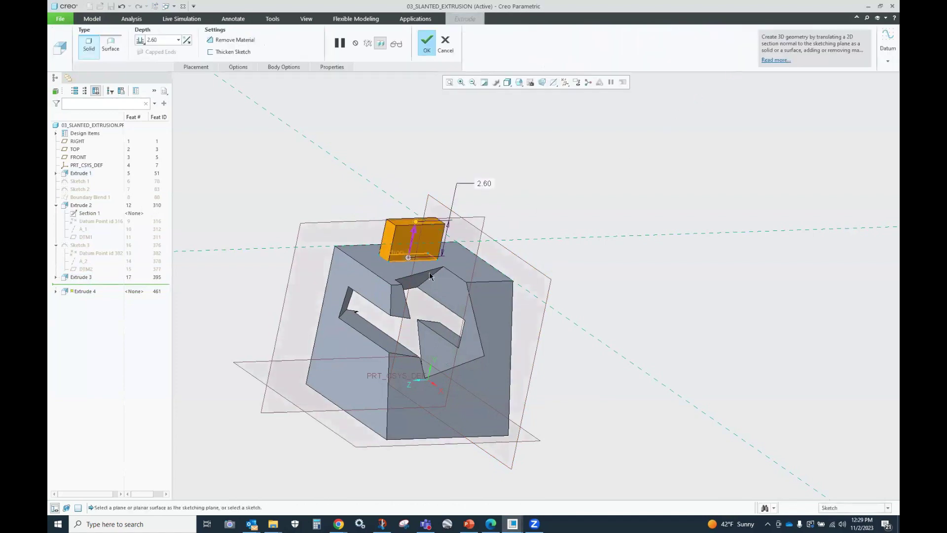
# Pull the extrusion depth to 5.00 and change its depth type so that it ends at a reference
pyautogui.moveTo(429, 230); pyautogui.dragTo(434, 198)
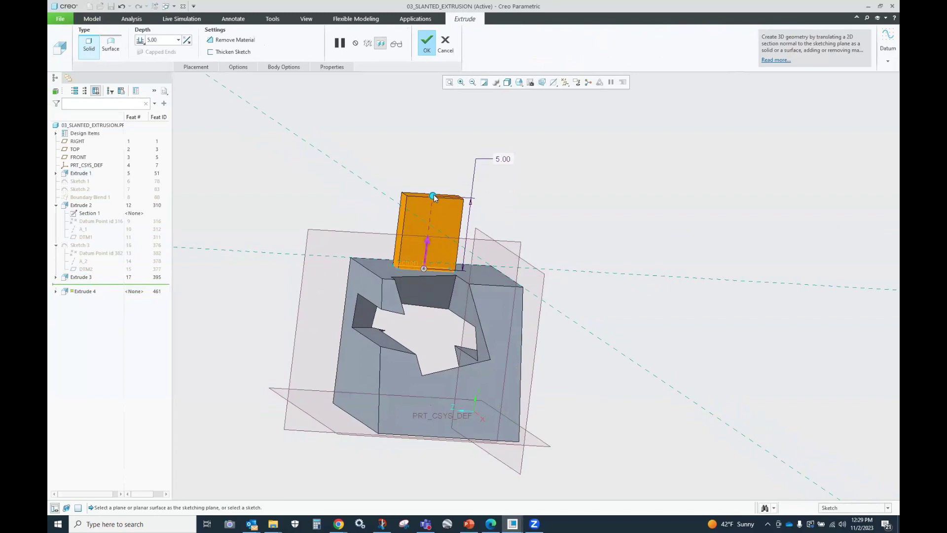
pyautogui.rightClick(433, 197)
pyautogui.click(439, 263)
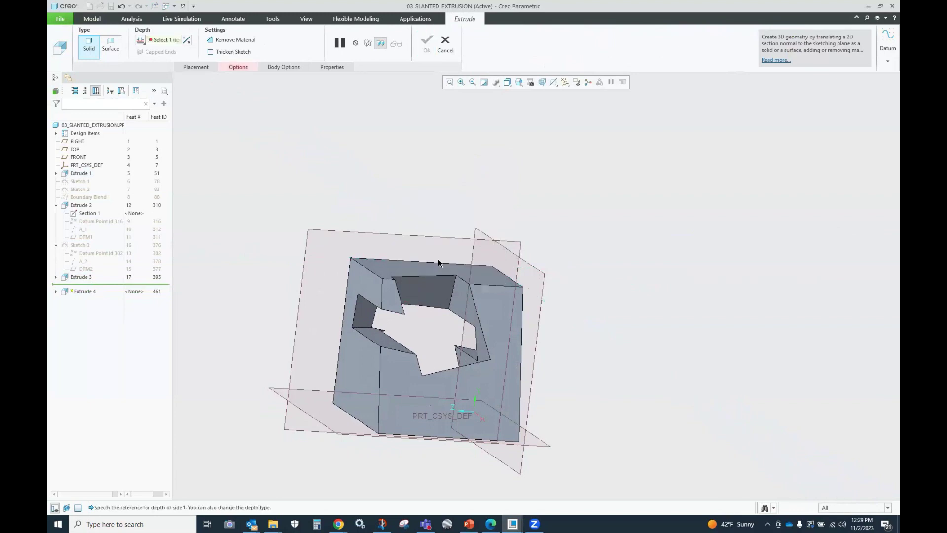
# Create a datum plane inside the extrusion through a top-face edge, rotated 52° from the top face
pyautogui.click(887, 63)
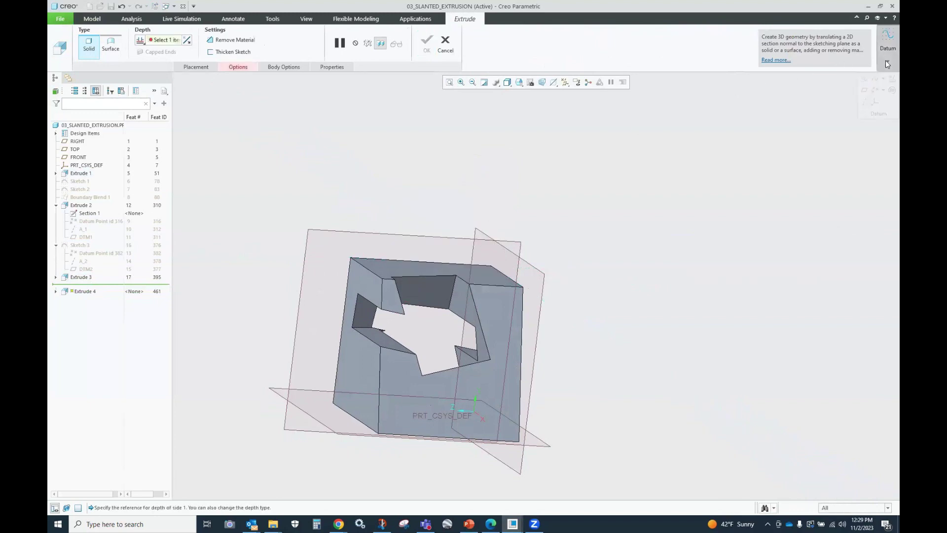
pyautogui.click(864, 90)
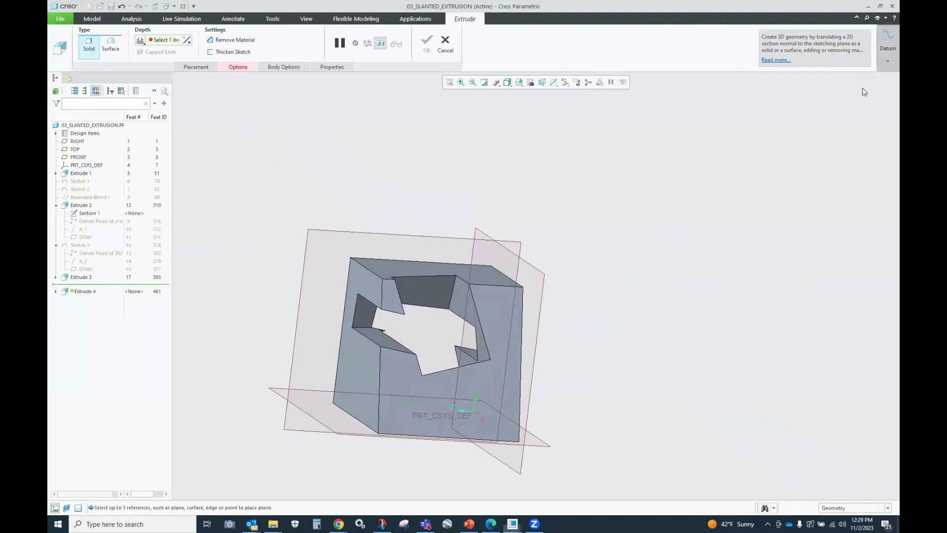
pyautogui.click(503, 276)
pyautogui.keyDown('ctrl'); pyautogui.click(478, 276); pyautogui.keyUp('ctrl')
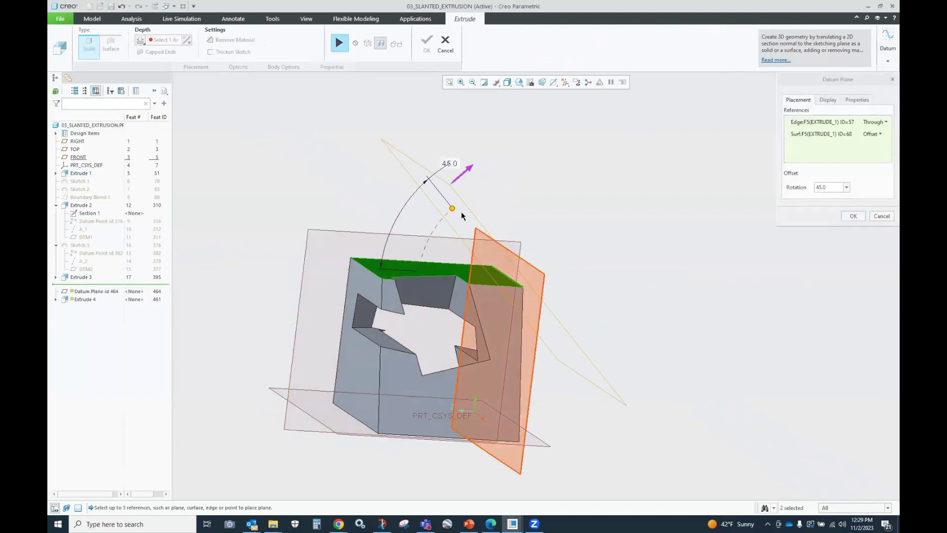
pyautogui.moveTo(450, 207); pyautogui.dragTo(462, 201)
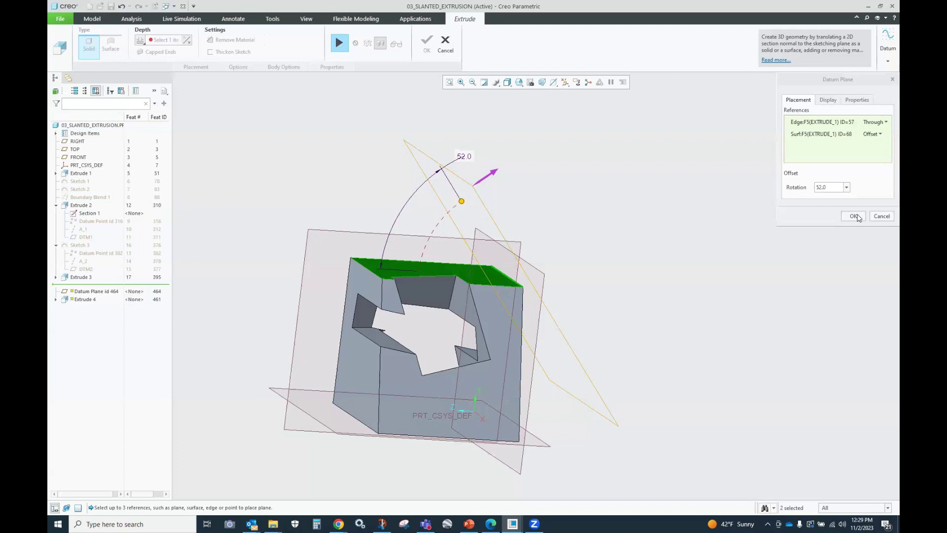
pyautogui.click(854, 216)
# Resume the extrusion, complete it up to the angled datum plane and expand Extrude 4 in the model tree
pyautogui.click(339, 44)
pyautogui.moveTo(360, 164); pyautogui.dragTo(338, 166, button='middle')
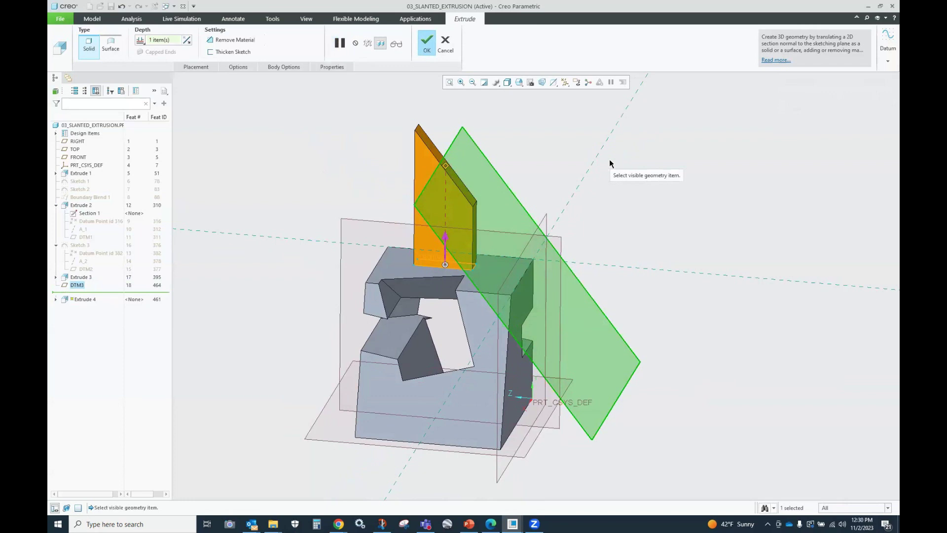
pyautogui.click(427, 43)
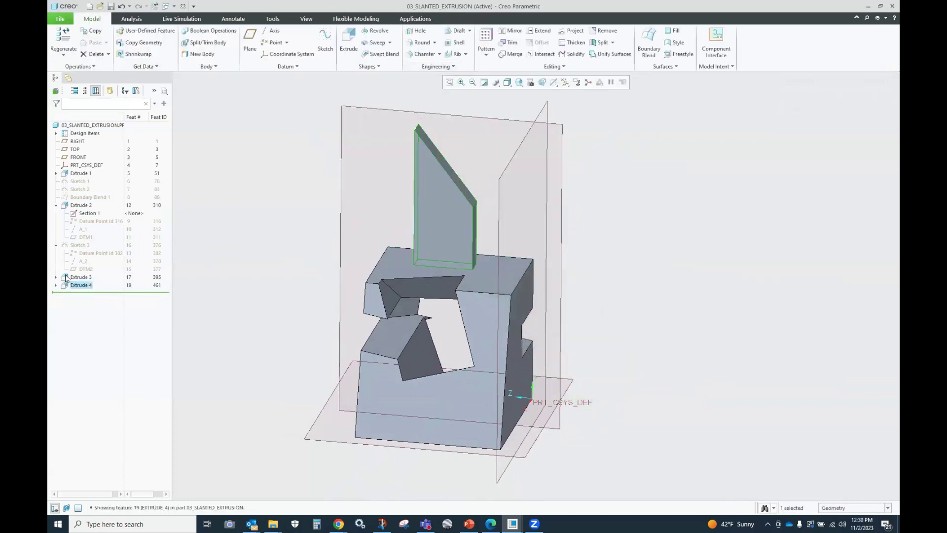
pyautogui.click(56, 285)
pyautogui.click(87, 307)
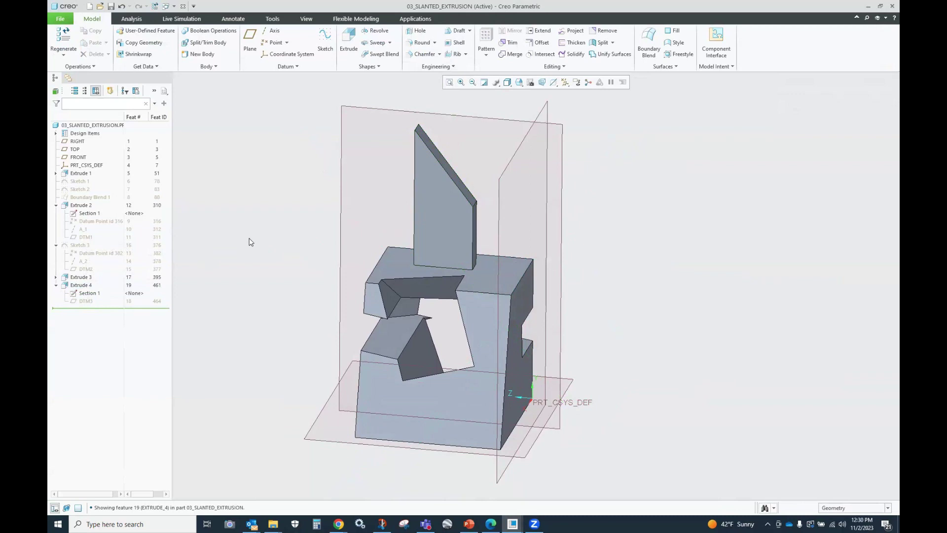
pyautogui.click(250, 40)
pyautogui.click(377, 262)
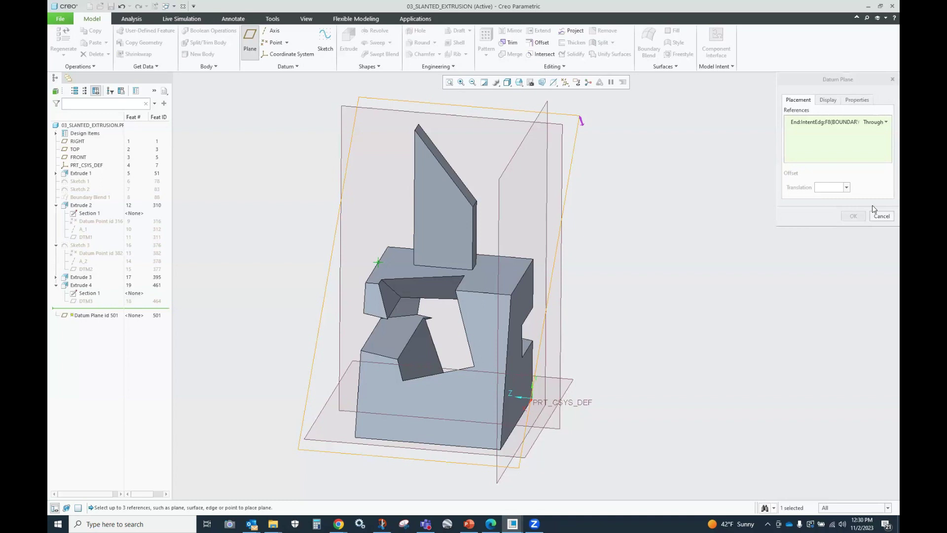
pyautogui.click(881, 216)
# Create a standalone datum plane through the opposite top-face edge, rotated 318° from the top face
pyautogui.click(476, 279)
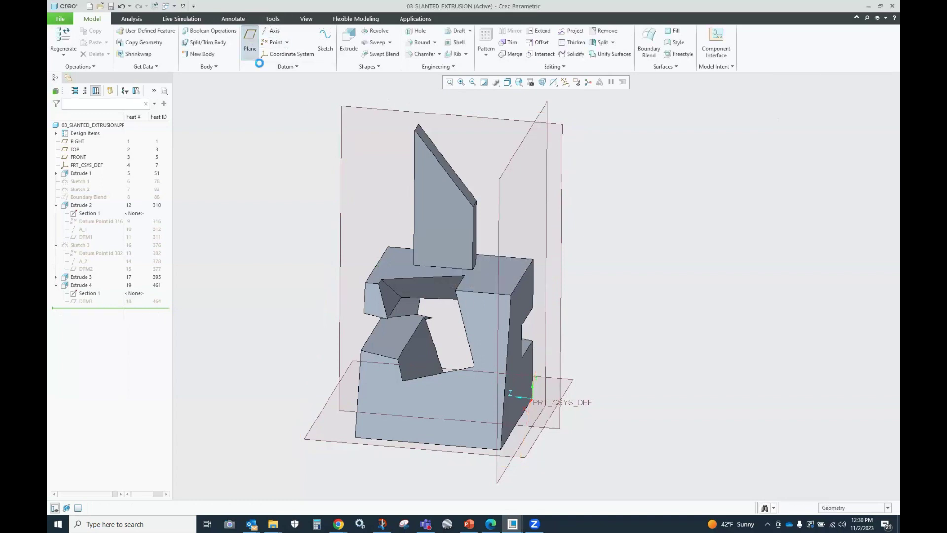
pyautogui.click(380, 257)
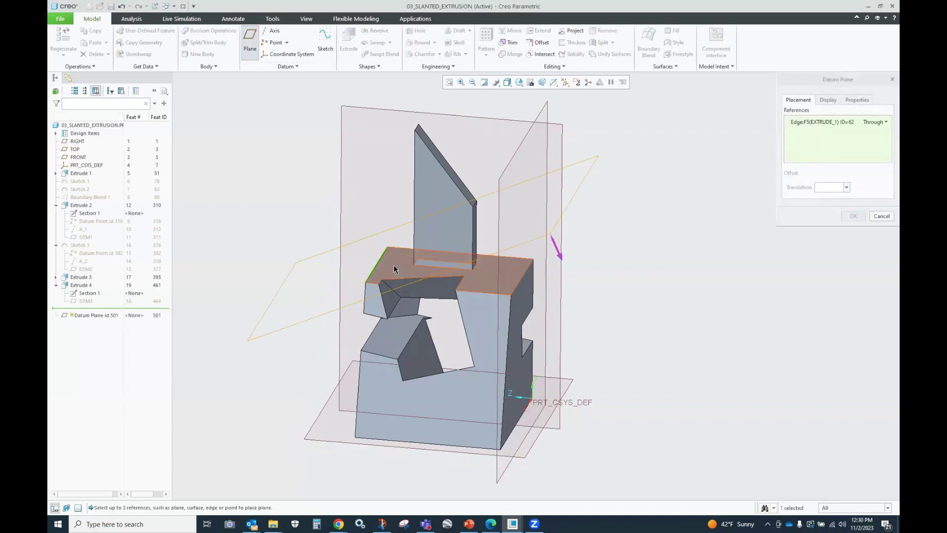
pyautogui.keyDown('ctrl'); pyautogui.click(396, 263); pyautogui.keyUp('ctrl')
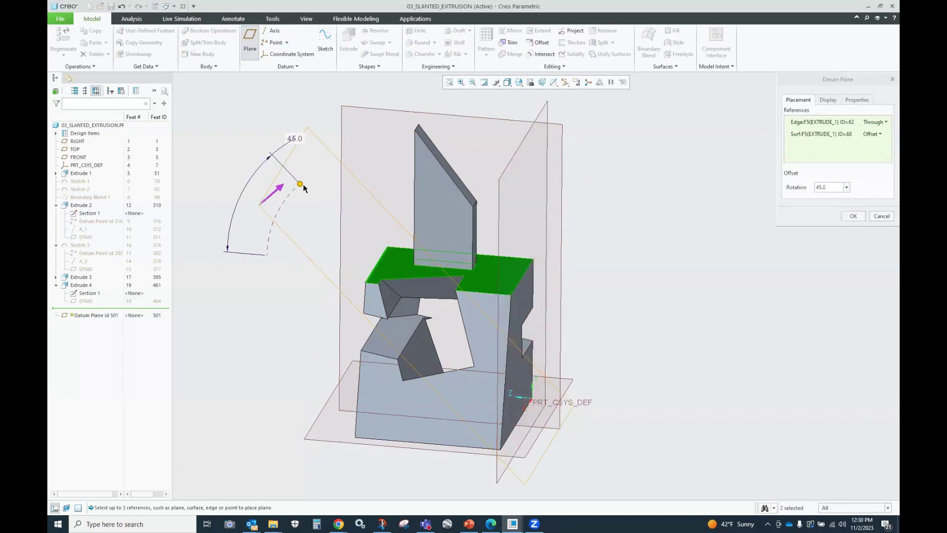
pyautogui.moveTo(265, 256); pyautogui.dragTo(294, 329)
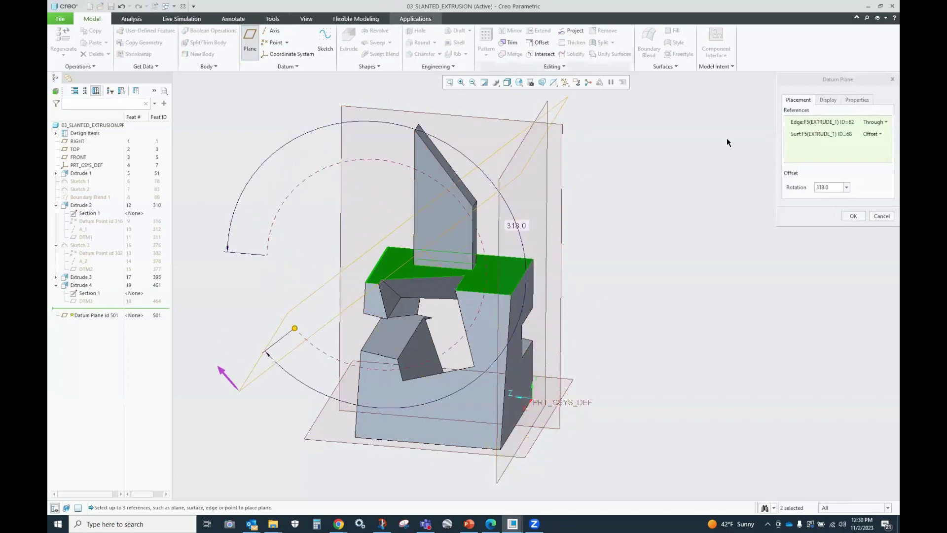
pyautogui.click(854, 216)
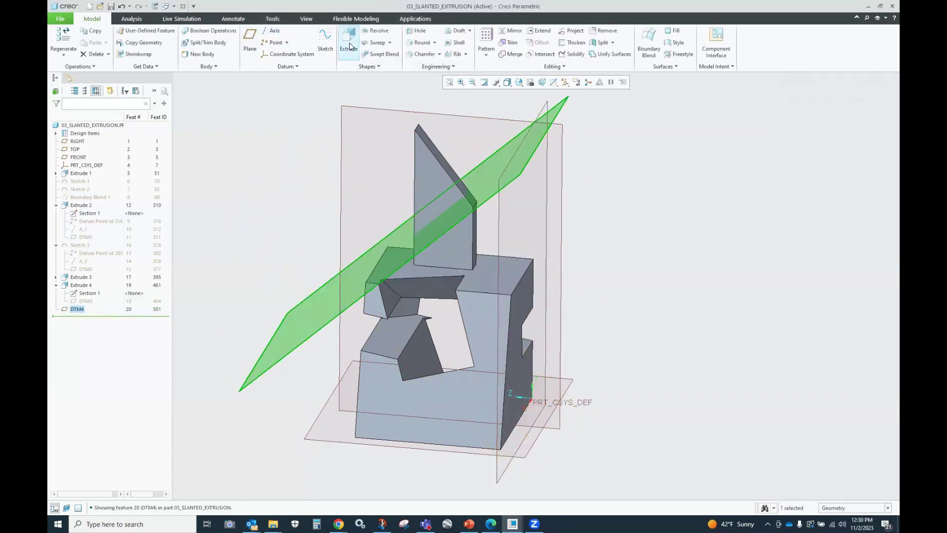
# Start a solid extrusion on the block's top face and sketch a small circle beside the slanted plate
pyautogui.click(558, 115)
pyautogui.click(349, 40)
pyautogui.click(491, 277)
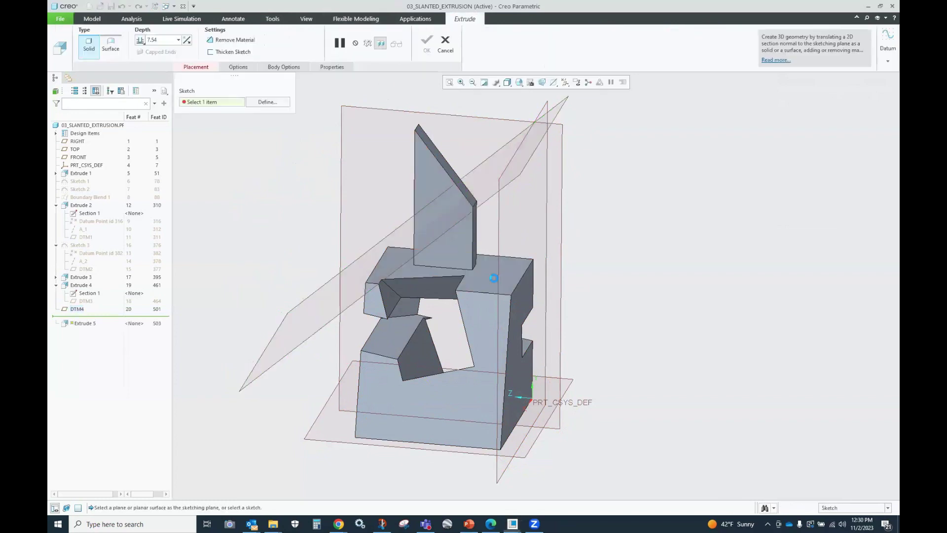
pyautogui.click(285, 54)
pyautogui.click(503, 276)
pyautogui.click(508, 271)
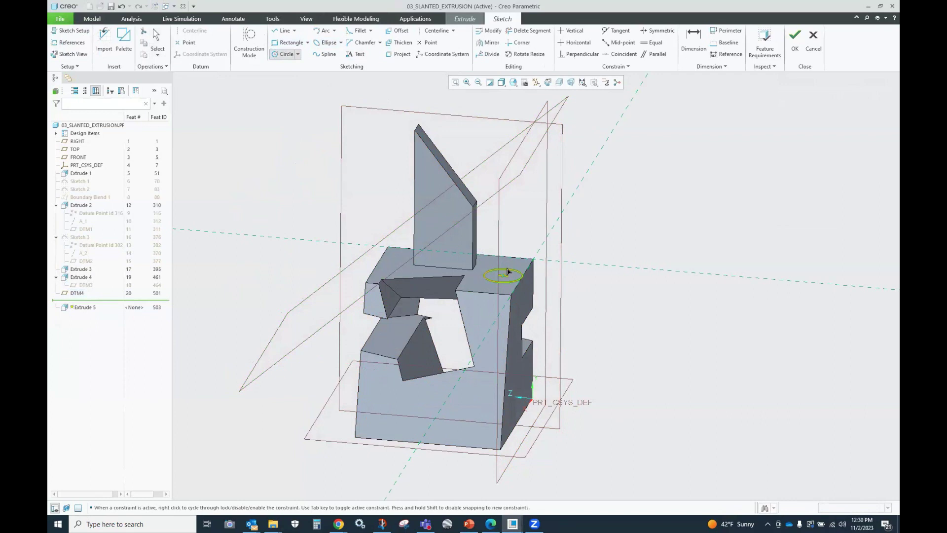
# Finish the circle sketch and extrude it up to the standalone angled datum plane DTM4
pyautogui.click(789, 52)
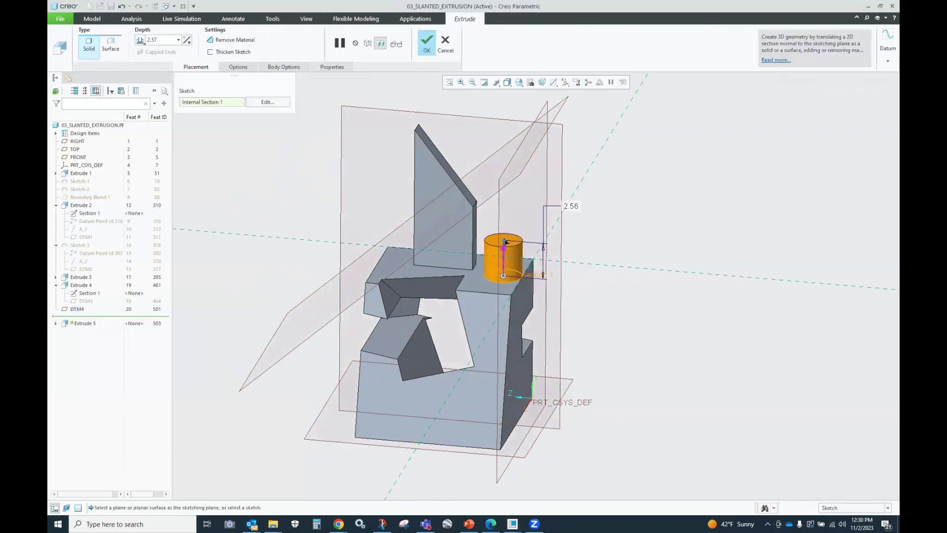
pyautogui.keyDown('shift'); pyautogui.moveTo(505, 239); pyautogui.dragTo(513, 175); pyautogui.keyUp('shift')
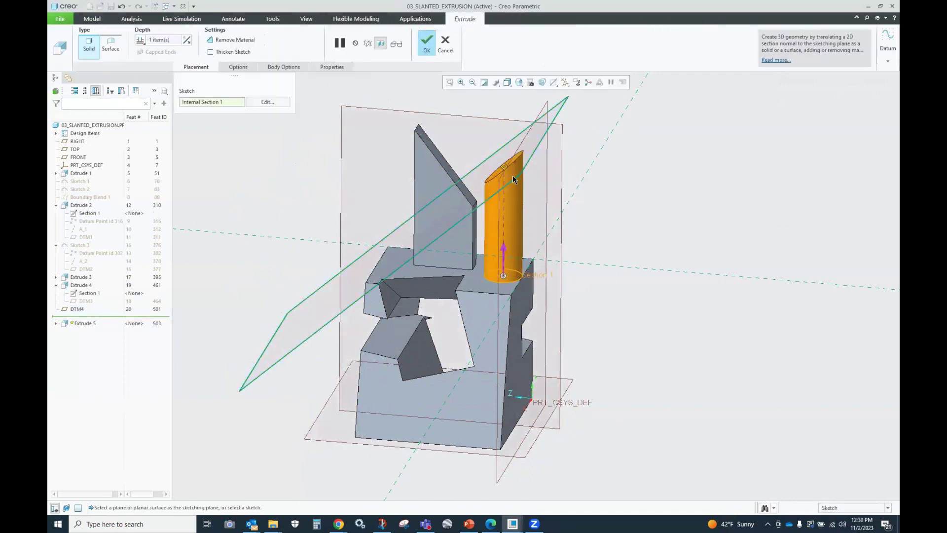
pyautogui.click(427, 44)
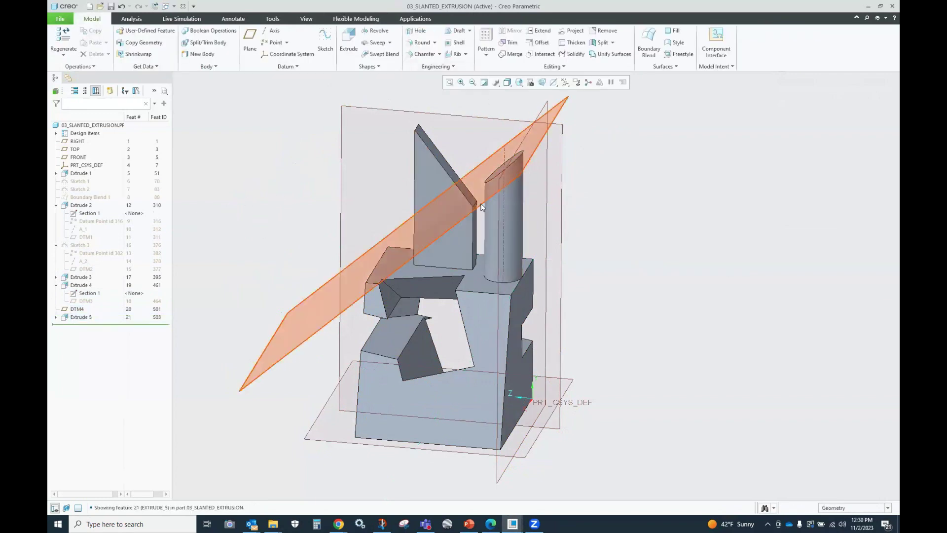
# Nest datum plane DTM4 inside Extrude 5 in the model tree and return the model to the standard orientation
pyautogui.click(77, 318)
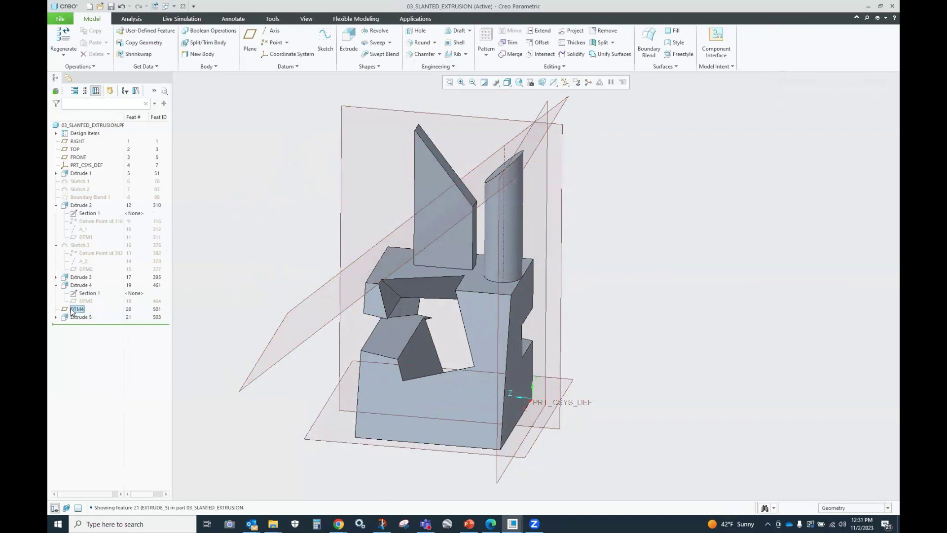
pyautogui.moveTo(76, 316); pyautogui.dragTo(77, 317)
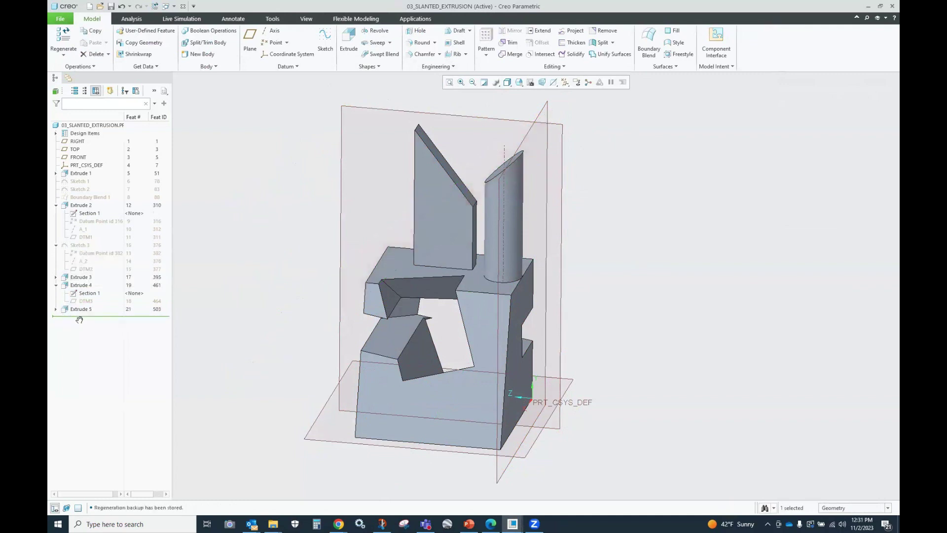
pyautogui.click(56, 309)
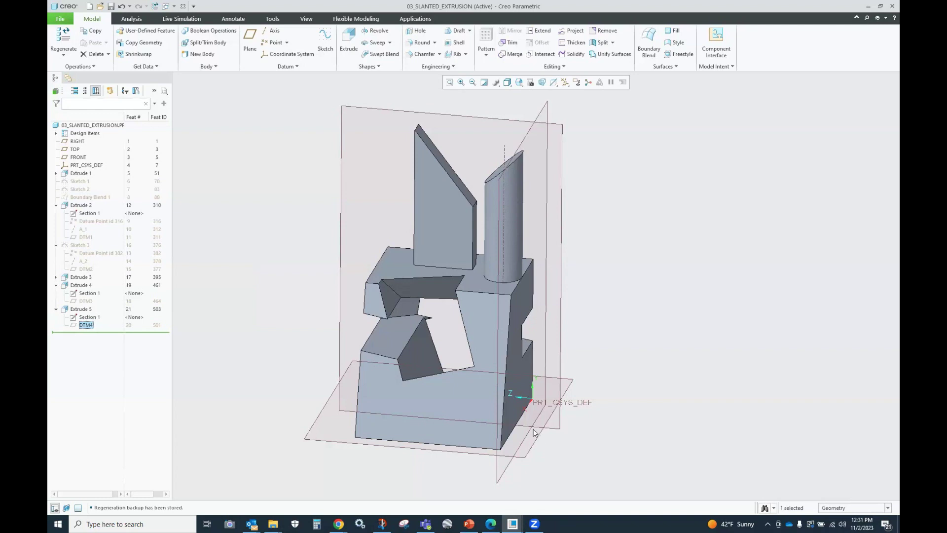
pyautogui.click(519, 82)
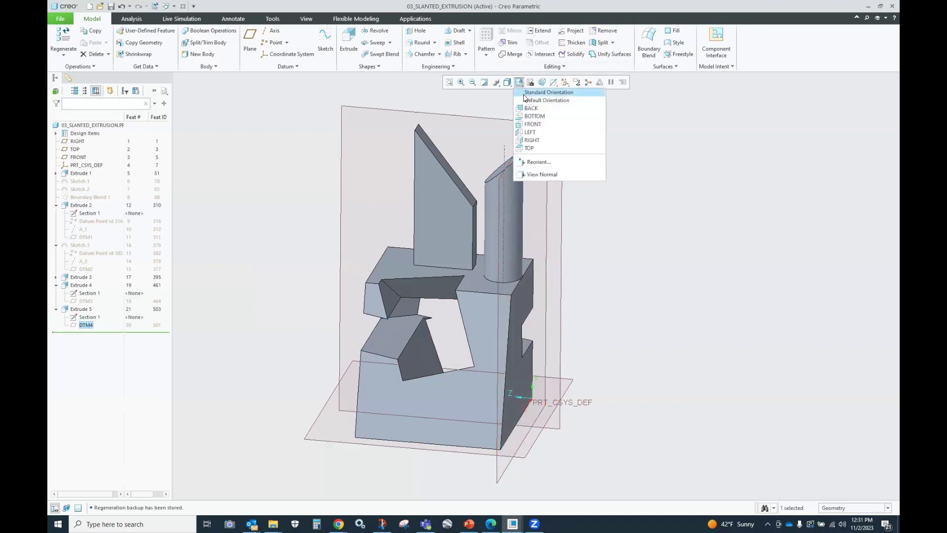
pyautogui.click(525, 93)
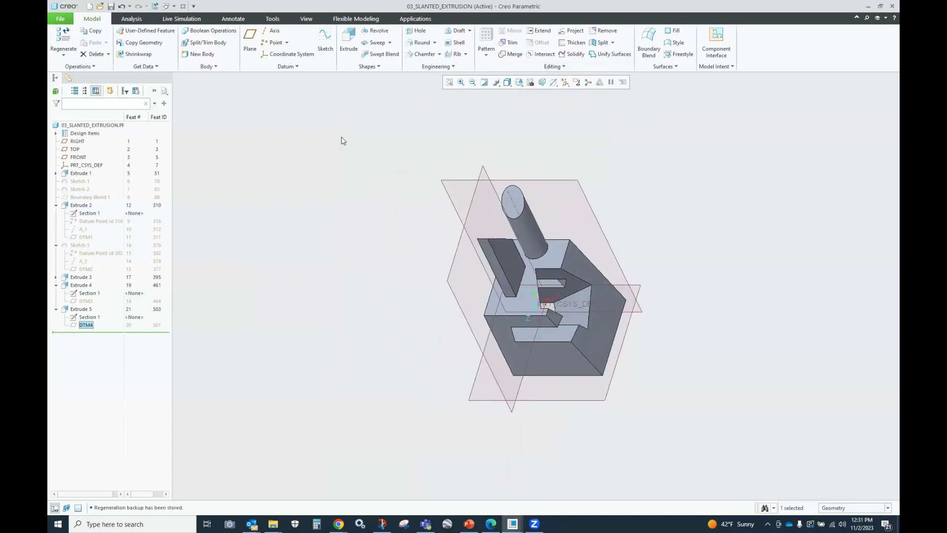